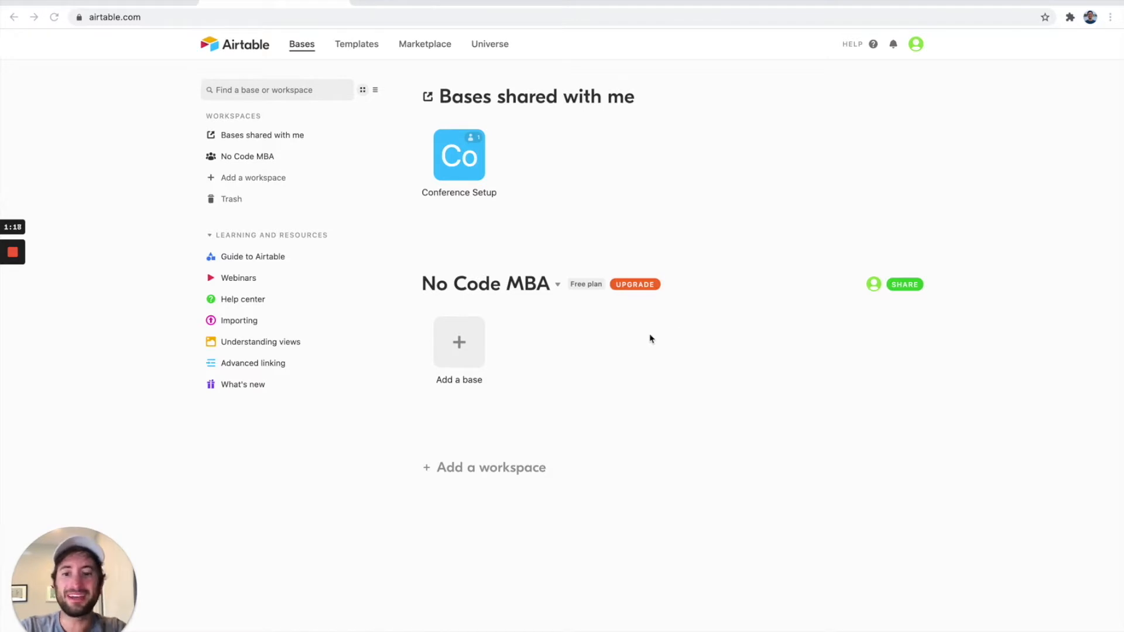
# - Start a new base from a template in the No Code MBA workspace and open the Event Planning template
pyautogui.click(468, 349)
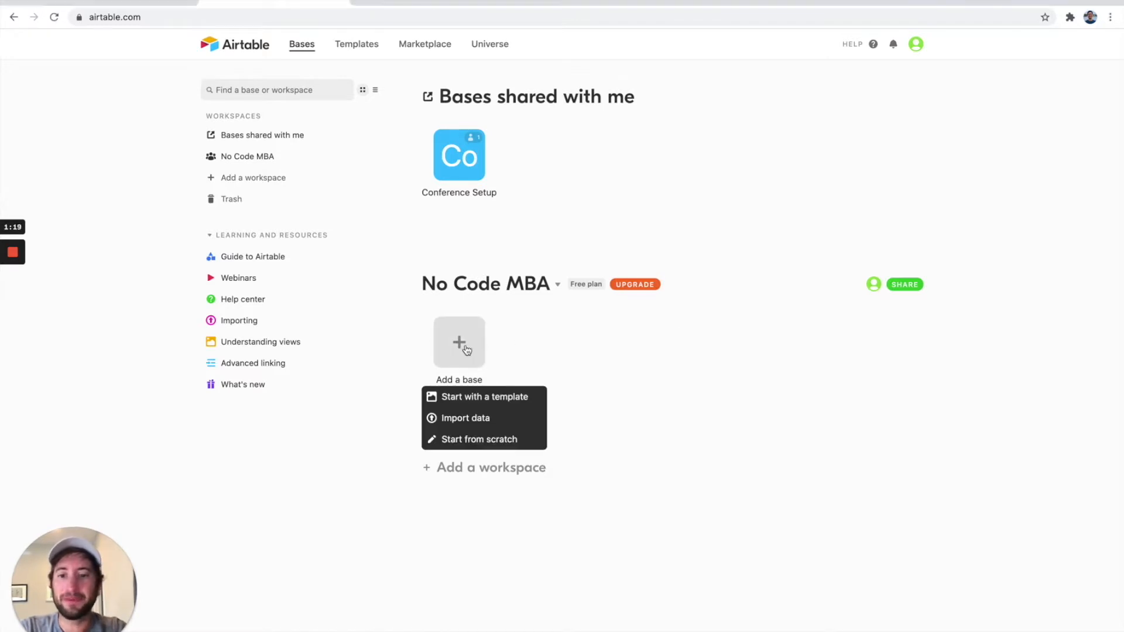
pyautogui.click(484, 403)
pyautogui.scroll(-7, 484, 398)
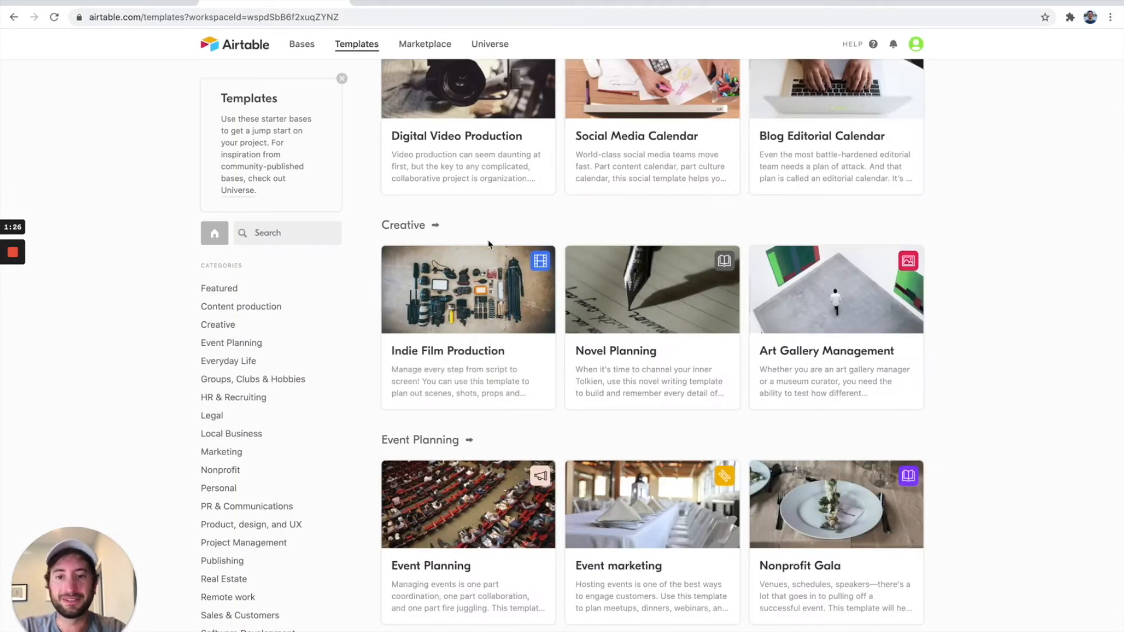
pyautogui.scroll(7, 489, 244)
pyautogui.scroll(-6, 537, 312)
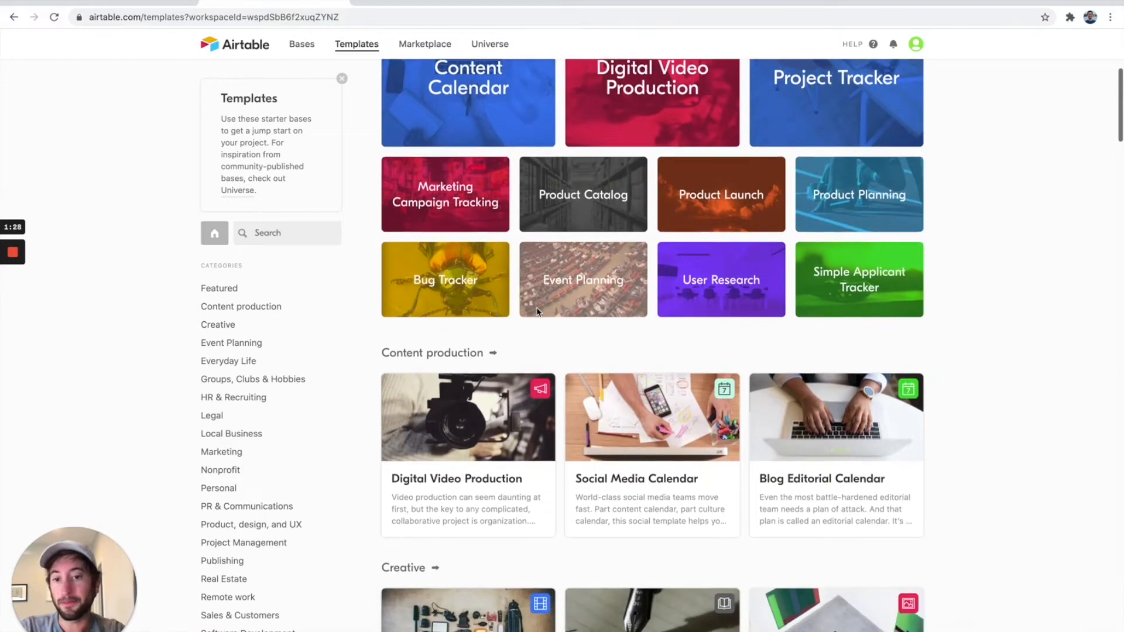
pyautogui.scroll(-3, 486, 417)
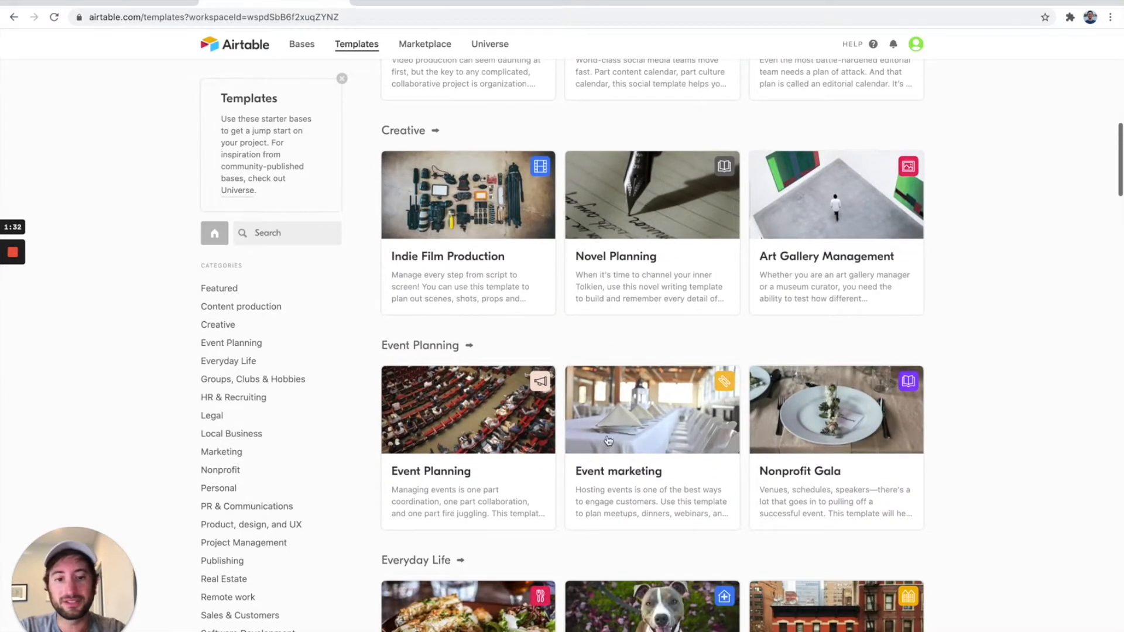
pyautogui.scroll(-1, 486, 418)
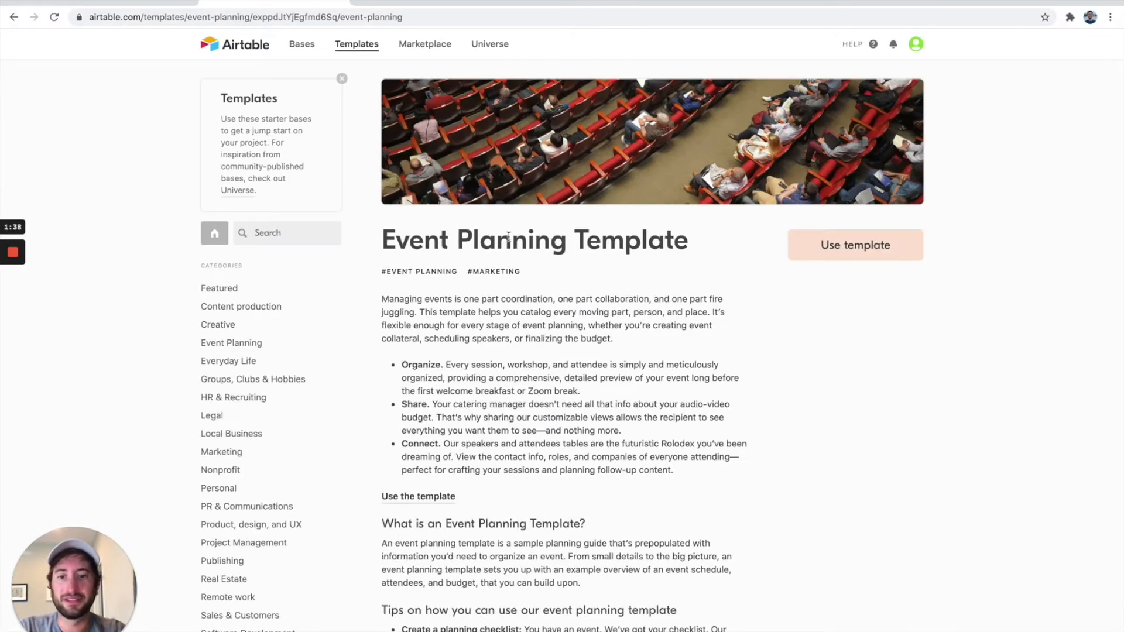
# - Read through the Event Planning template's description and create a base from the template
pyautogui.scroll(-4, 508, 237)
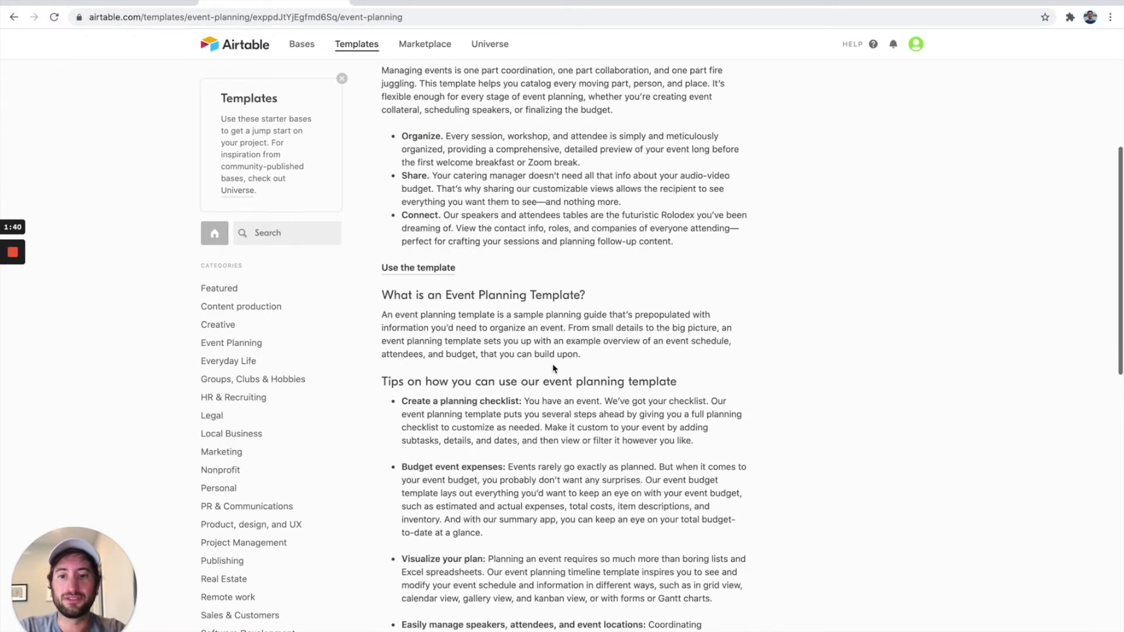
pyautogui.scroll(-10, 554, 369)
pyautogui.scroll(14, 538, 339)
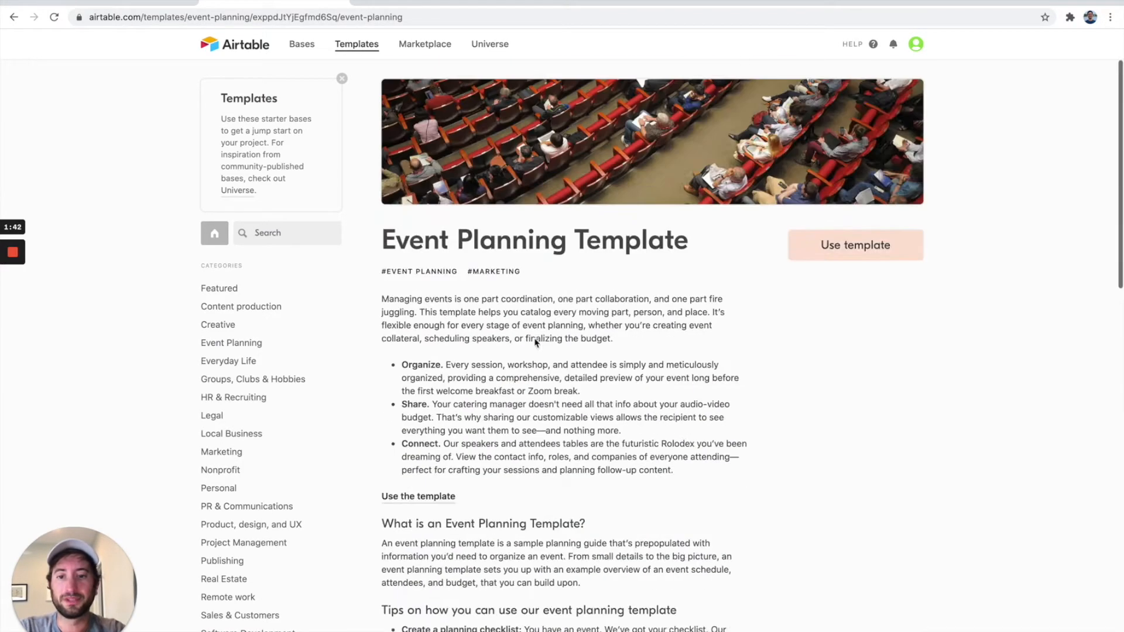
pyautogui.click(807, 255)
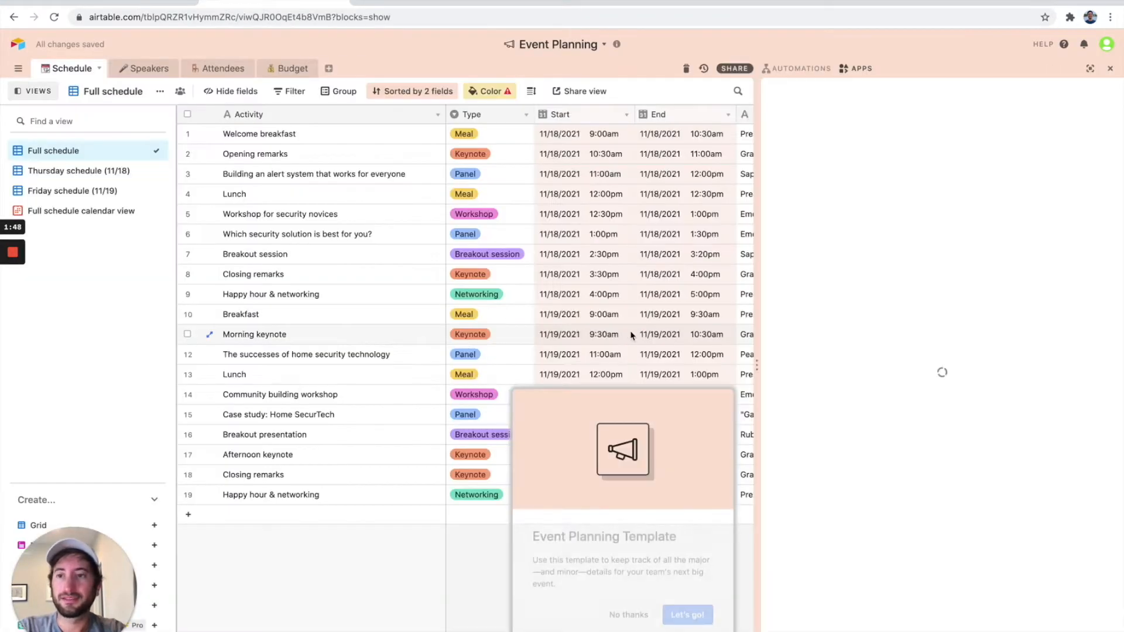
# - Decline the Event Planning template's tour, finish its introduction with the sample data kept, and close the help sidebar
pyautogui.click(625, 616)
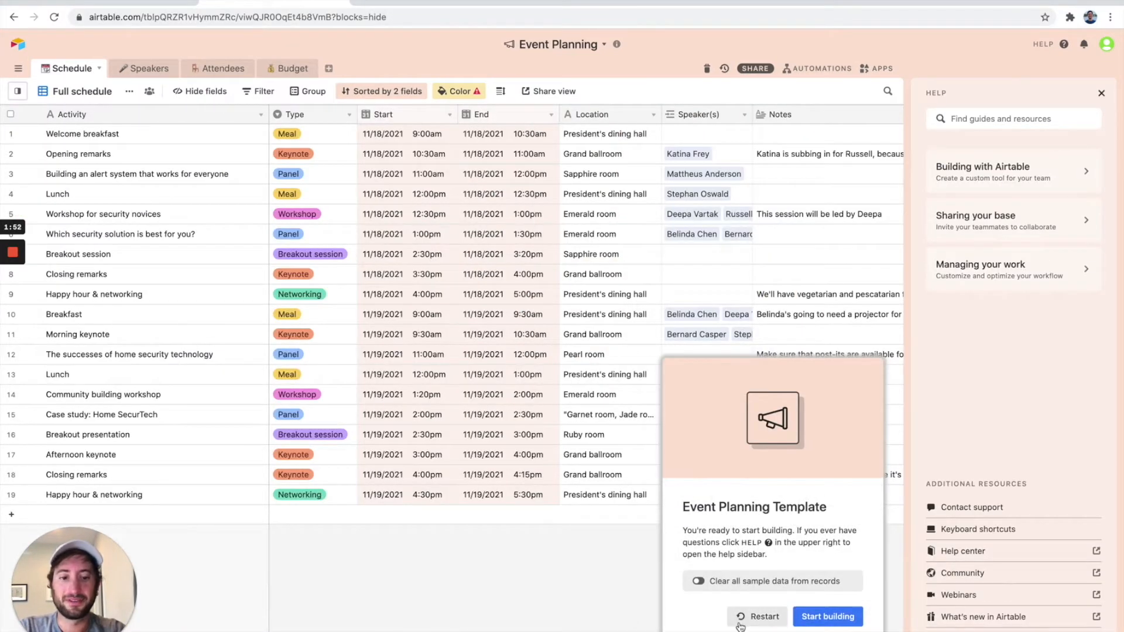
pyautogui.click(813, 616)
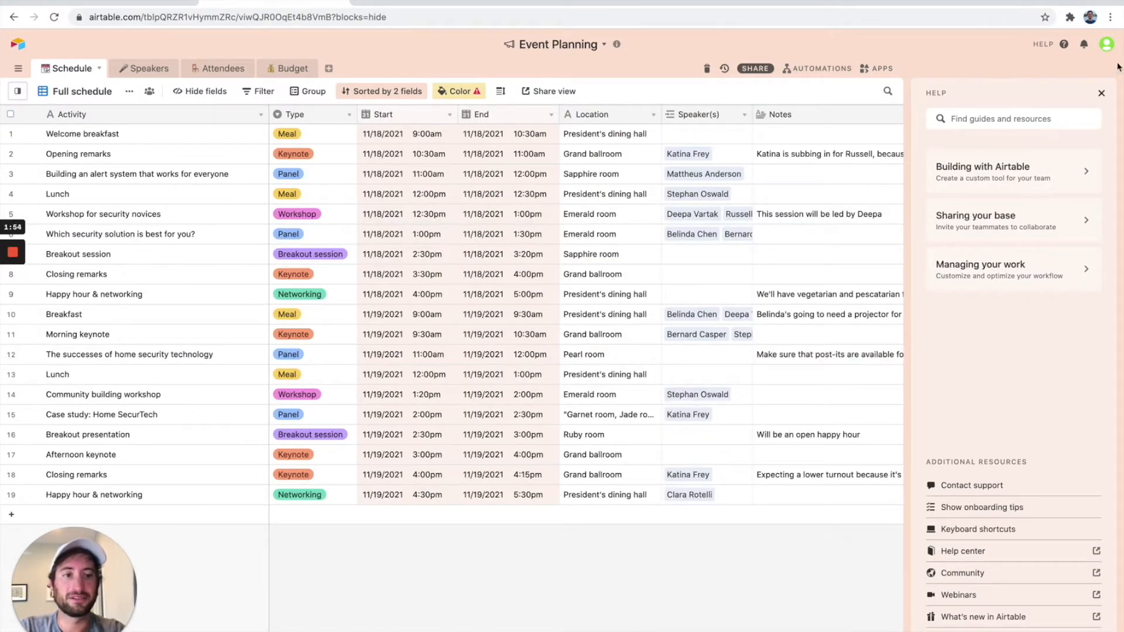
pyautogui.click(1101, 93)
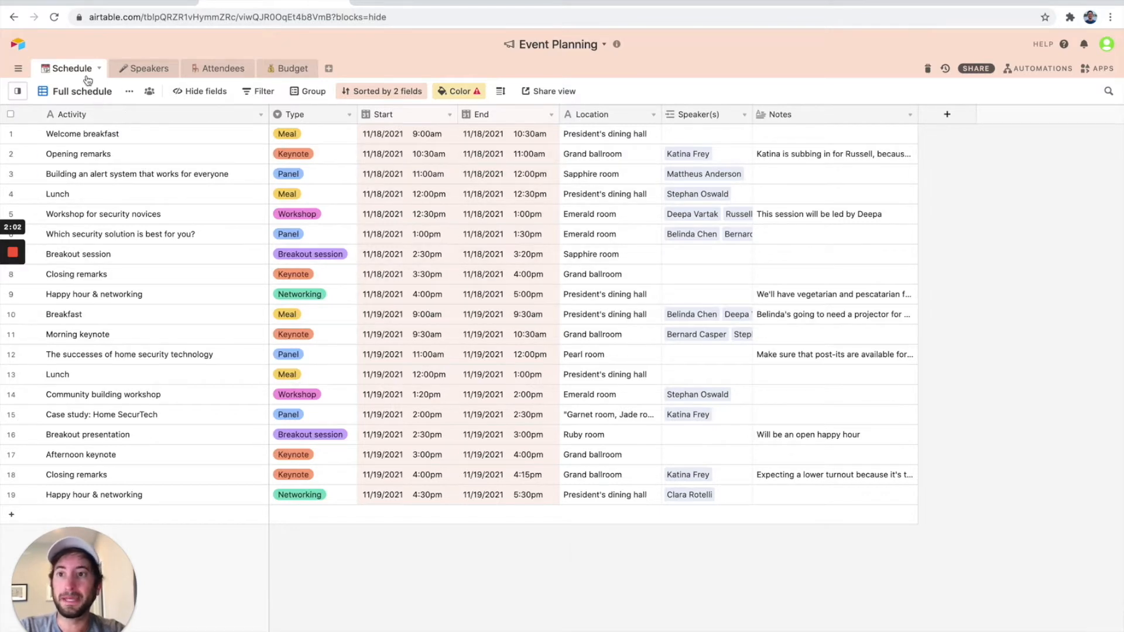
# - Add another base to the No Code MBA workspace using the Content Calendar template from the Marketing category
pyautogui.click(19, 47)
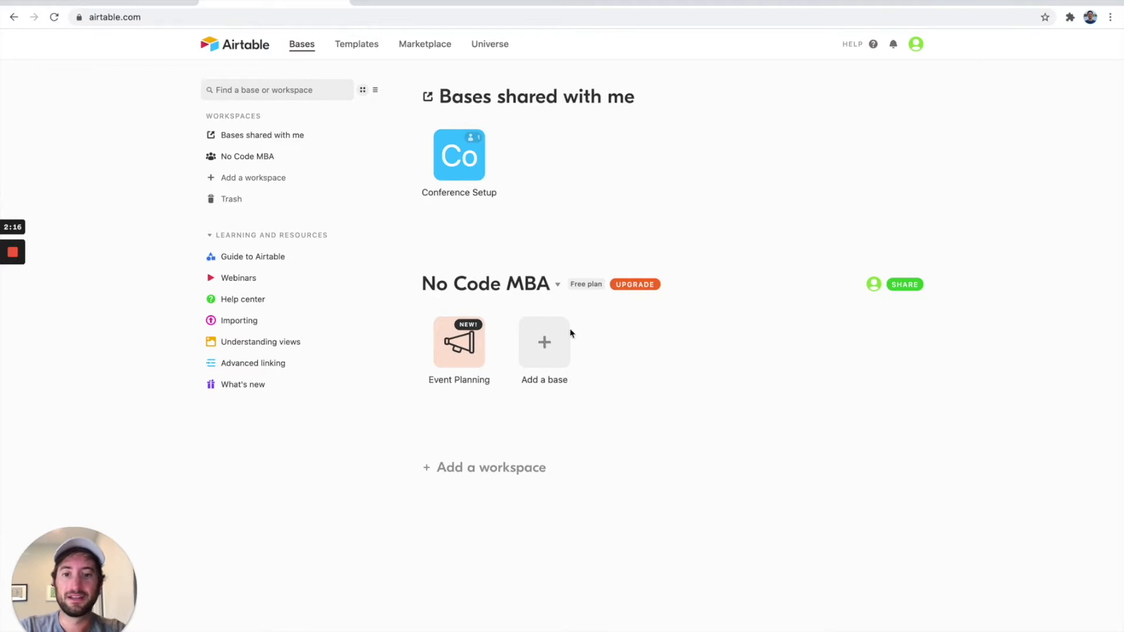
pyautogui.click(560, 355)
pyautogui.click(563, 397)
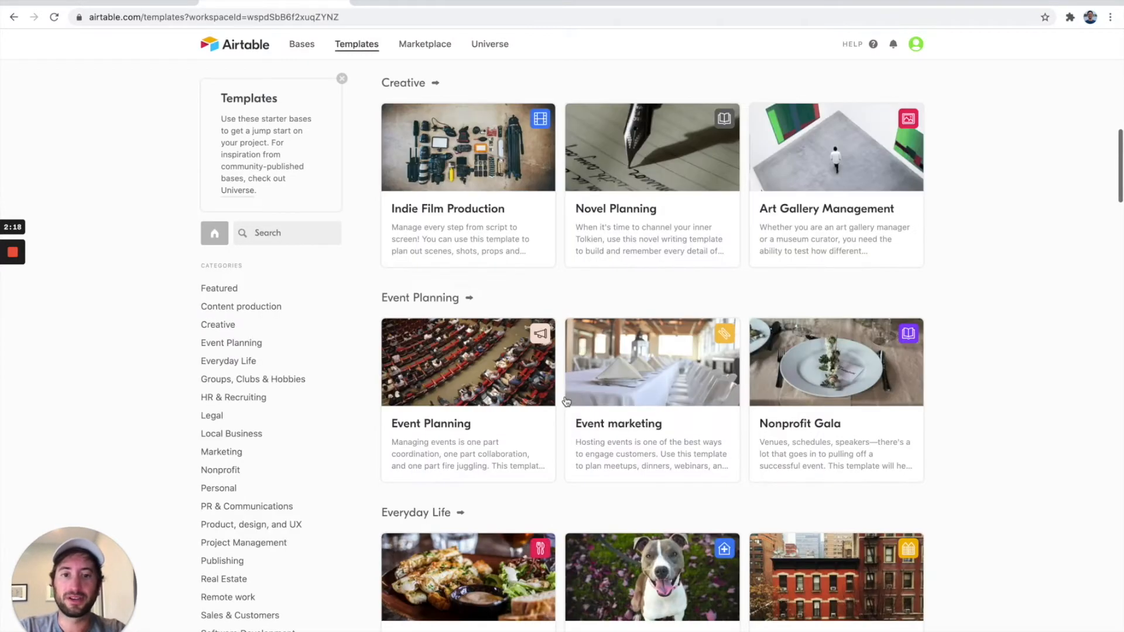
pyautogui.scroll(-9, 648, 287)
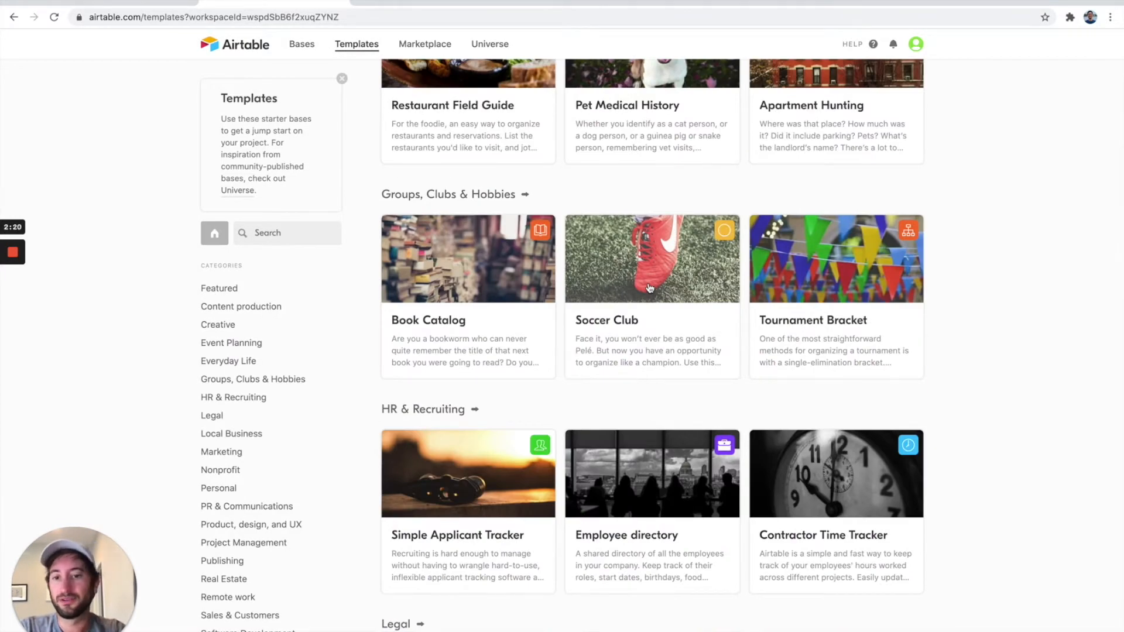
pyautogui.scroll(-4, 568, 336)
pyautogui.scroll(-8, 444, 365)
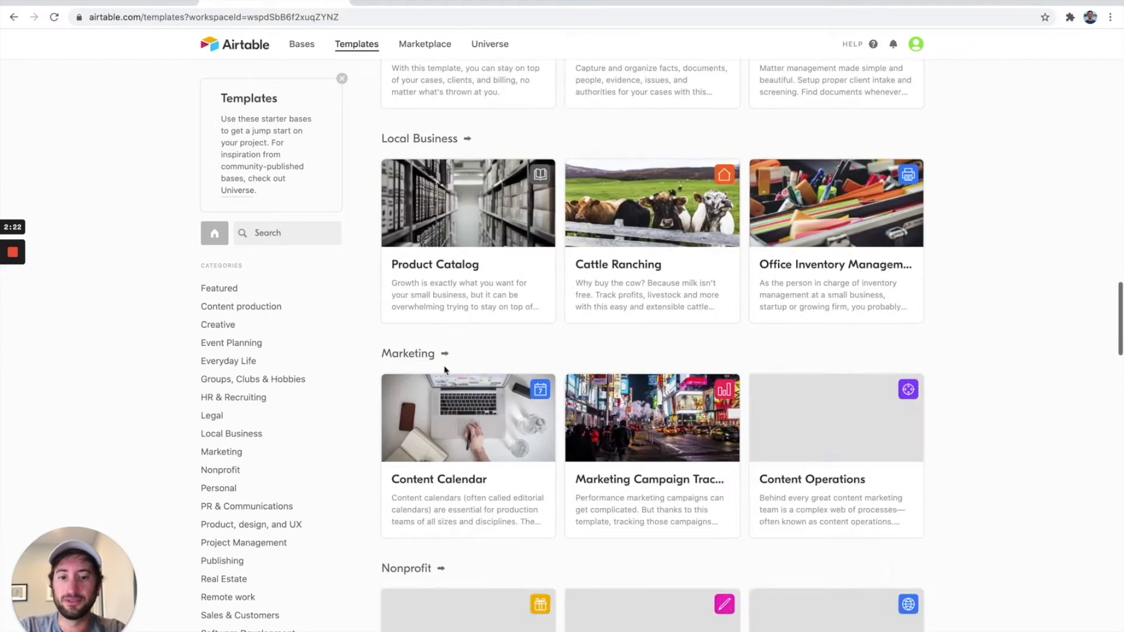
pyautogui.scroll(-2, 467, 361)
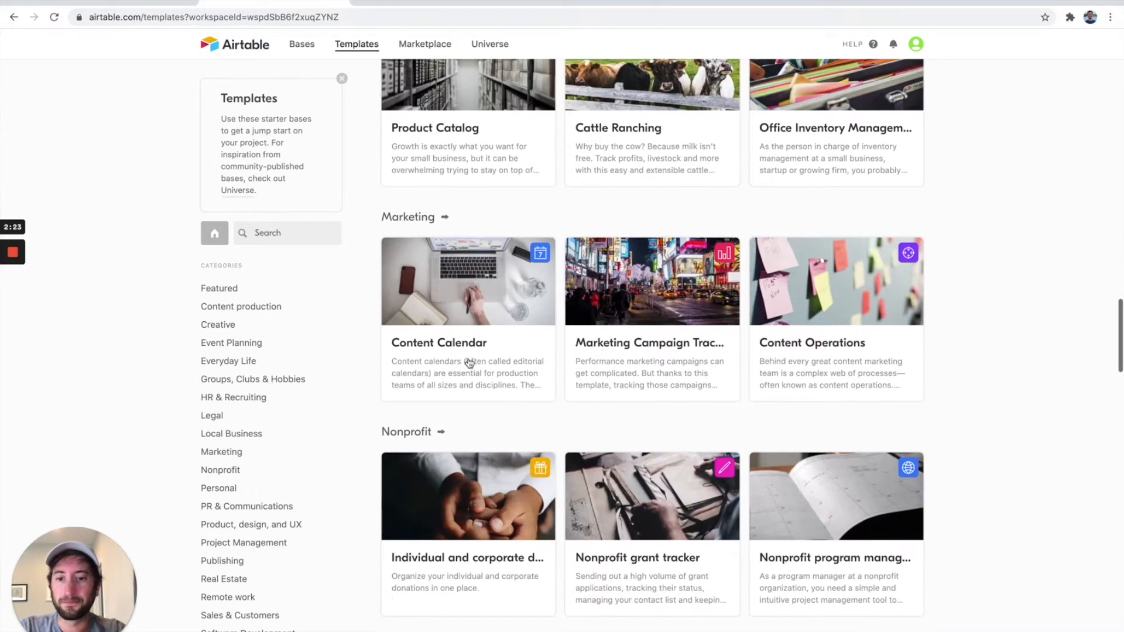
pyautogui.click(481, 329)
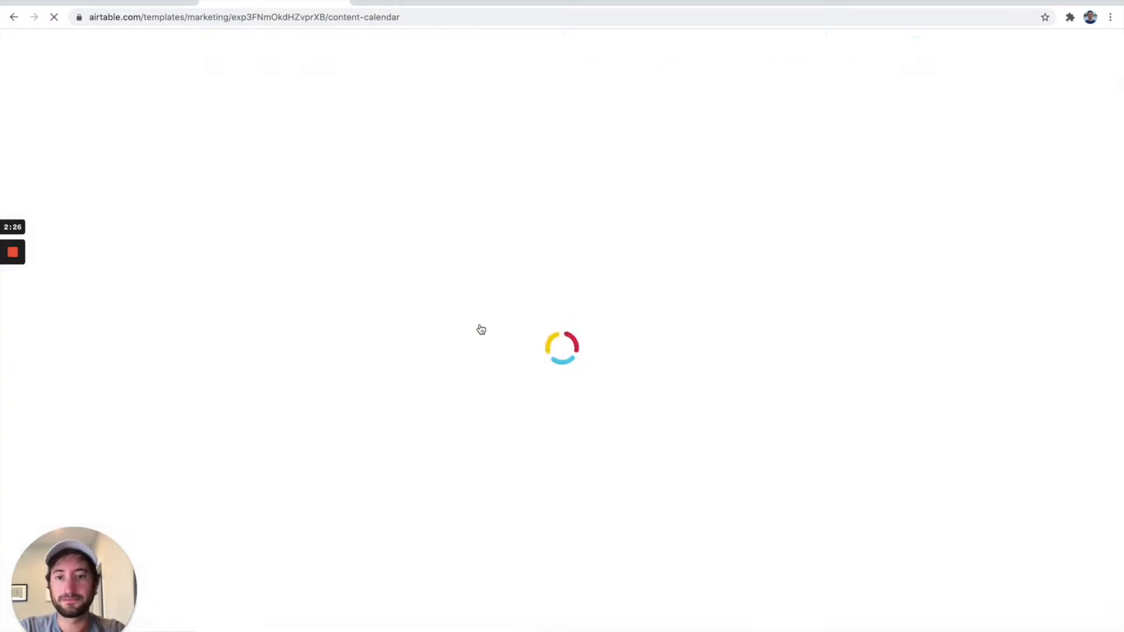
pyautogui.click(838, 246)
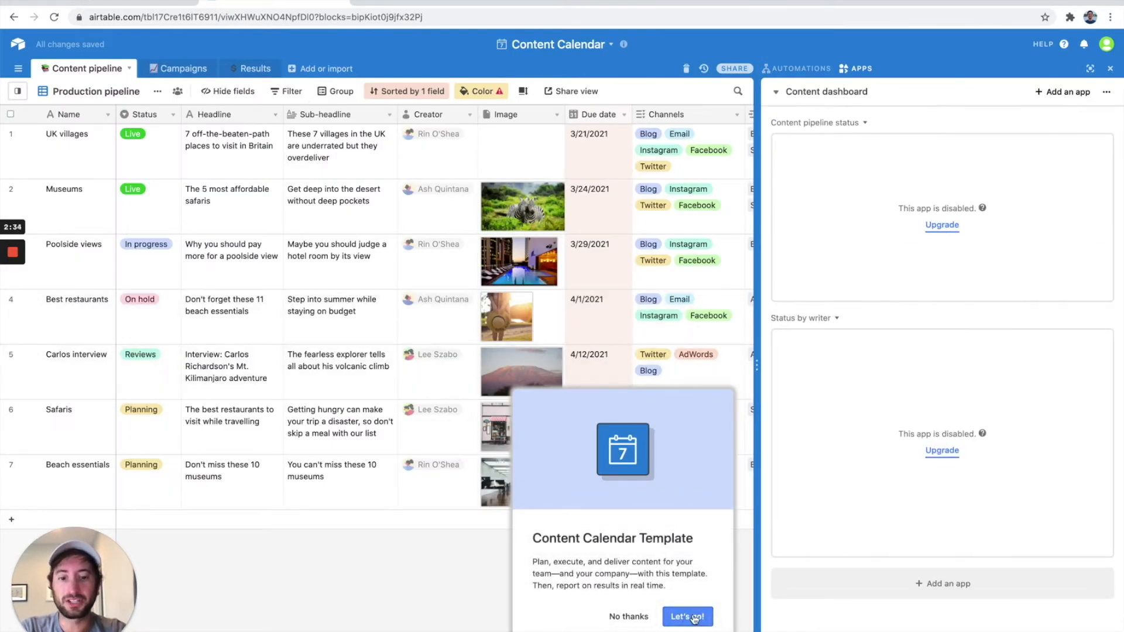
# - Go through the Content Calendar template's introductory tour, close the help sidebar and start building with the sample data kept
pyautogui.click(693, 618)
pyautogui.click(219, 330)
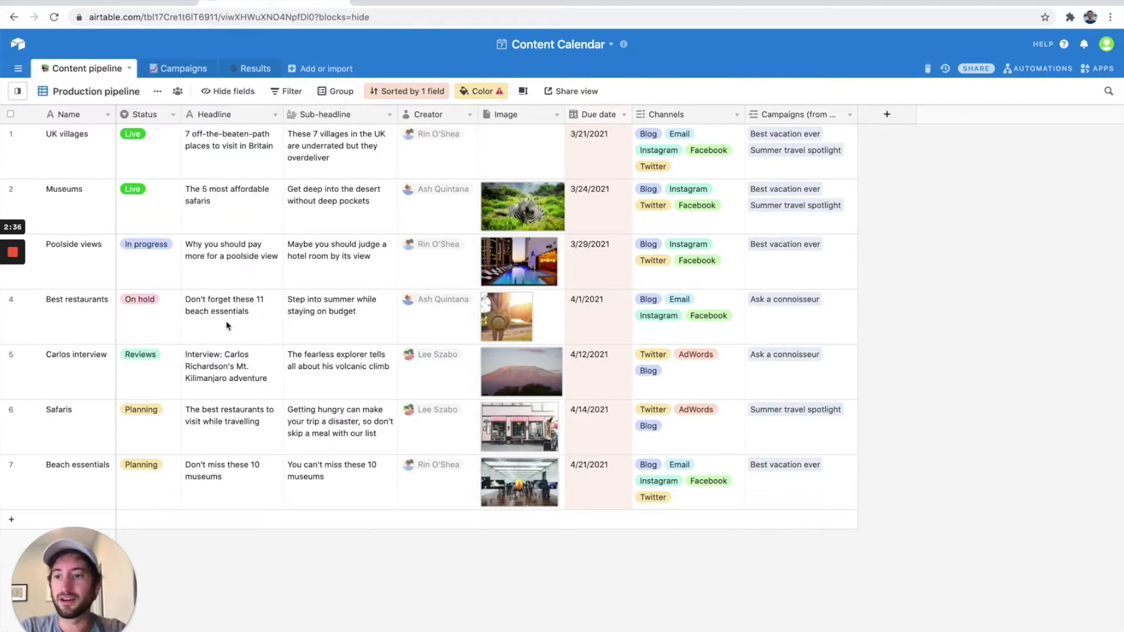
pyautogui.click(234, 403)
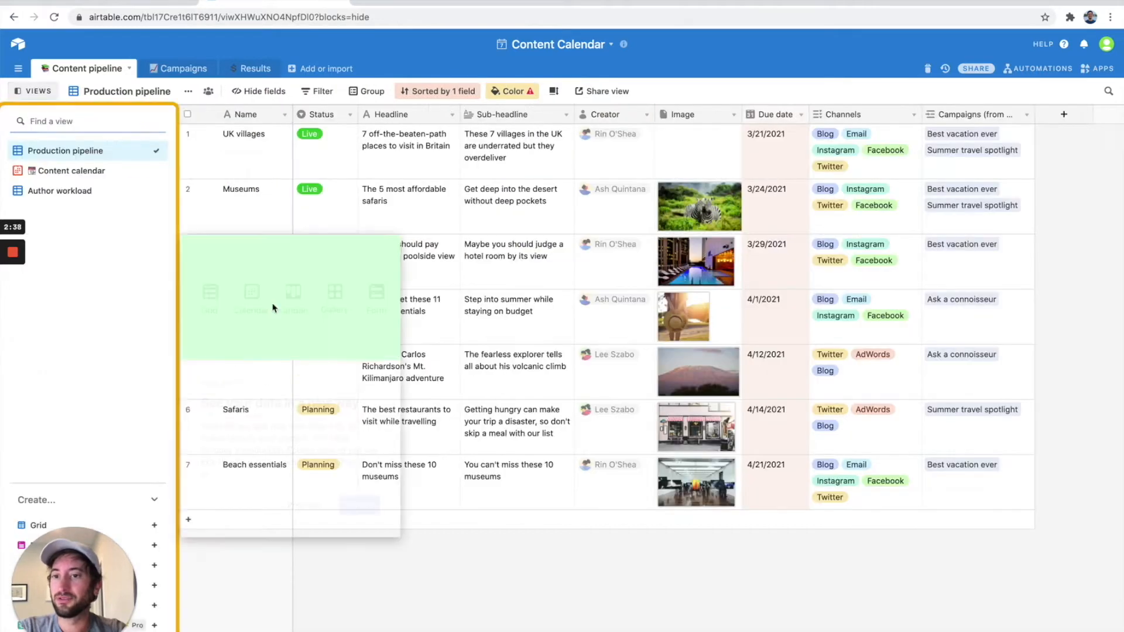
pyautogui.click(359, 508)
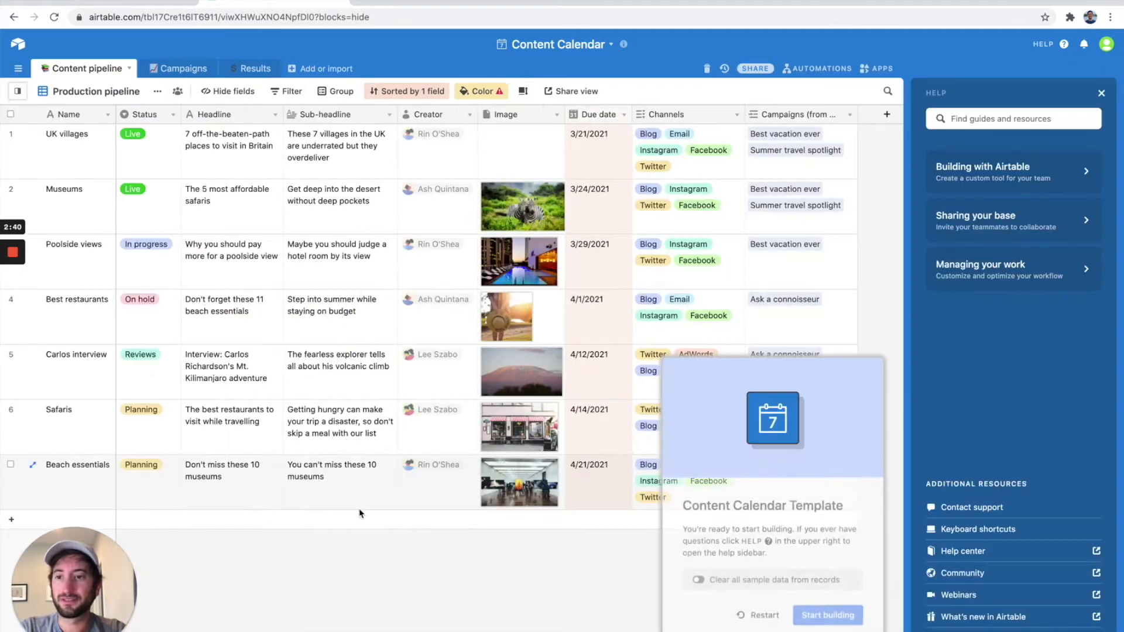
pyautogui.click(1102, 94)
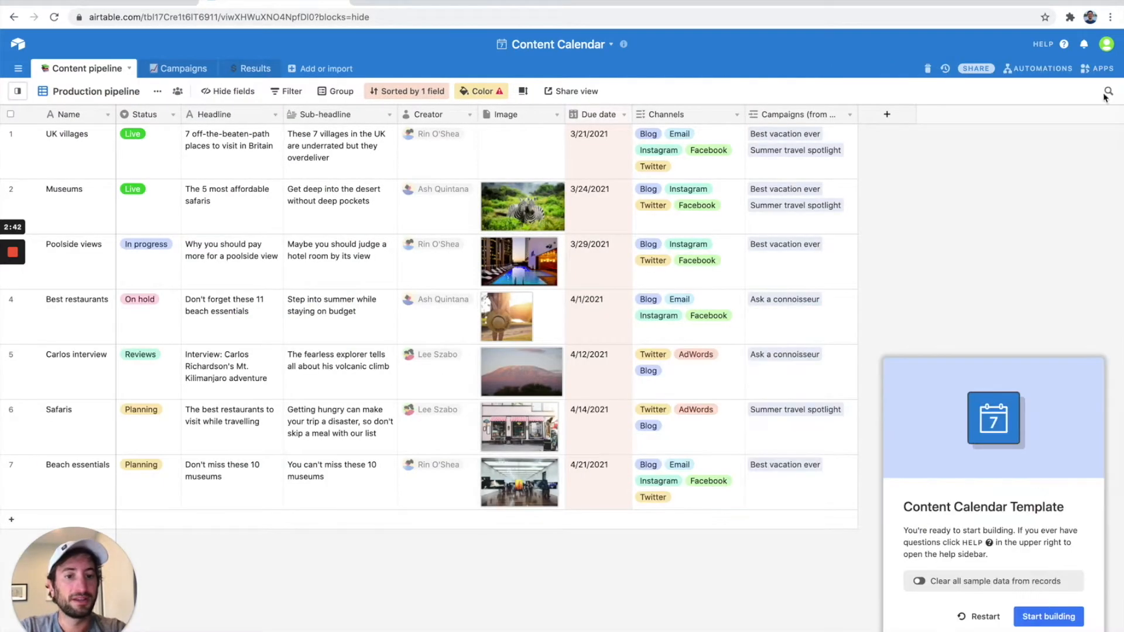
pyautogui.click(1027, 616)
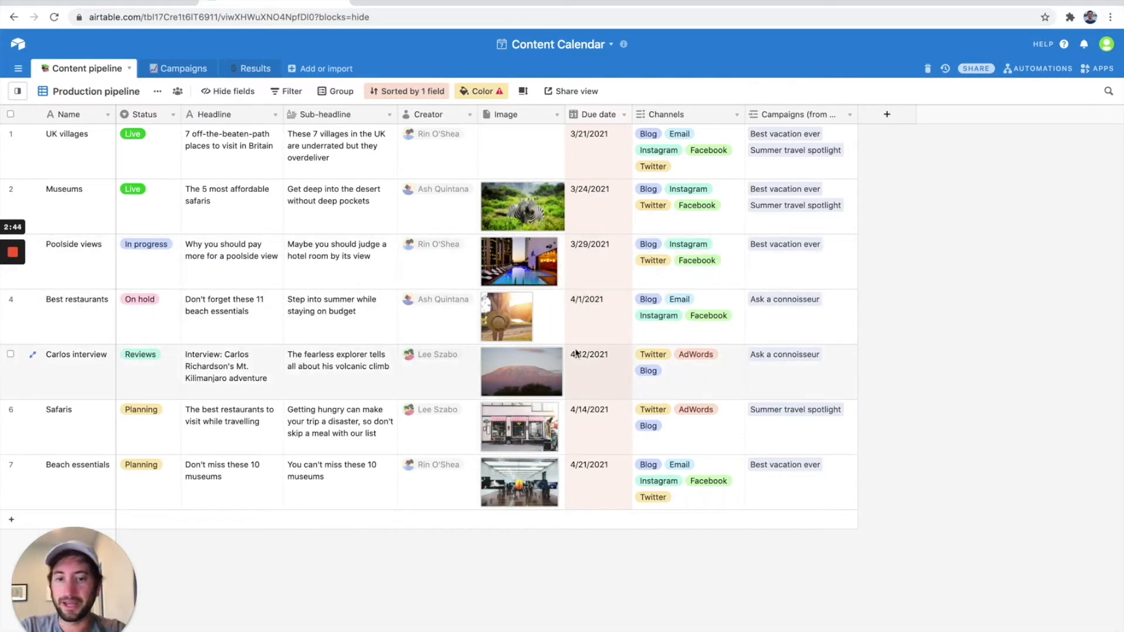
# - Return to the overview of bases and open the Event Planning base
pyautogui.click(19, 41)
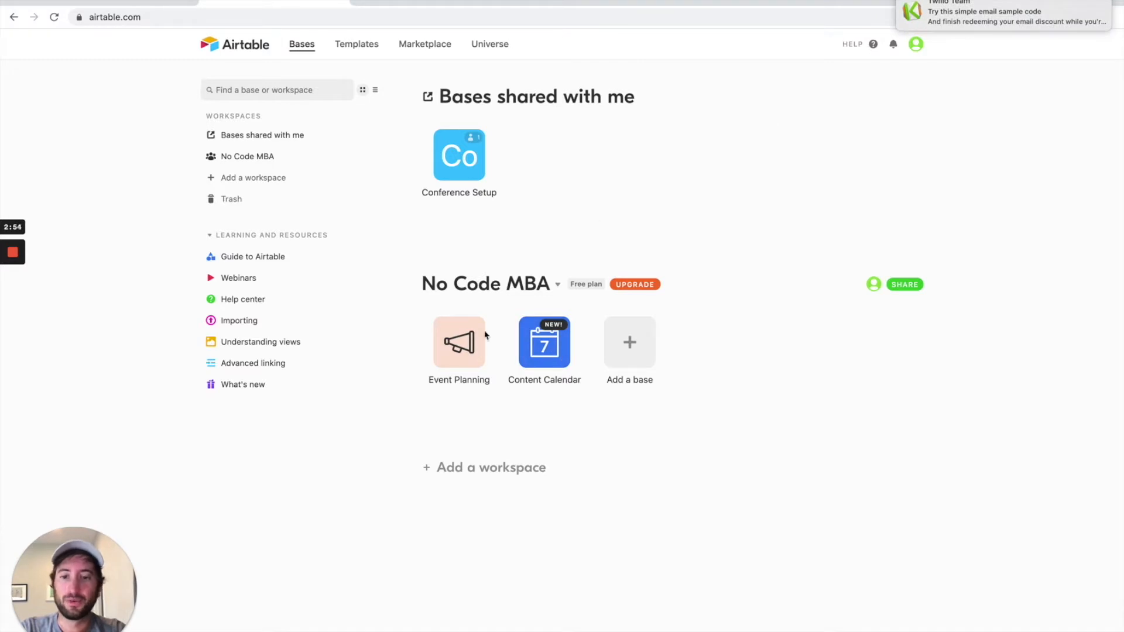
pyautogui.click(12, 303)
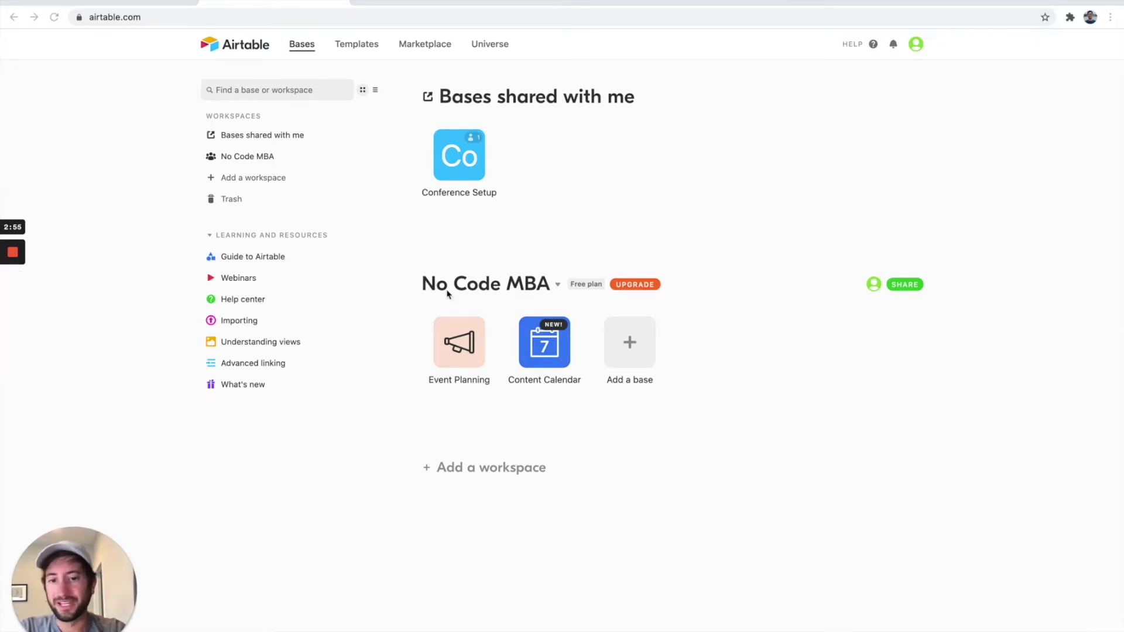
pyautogui.click(457, 351)
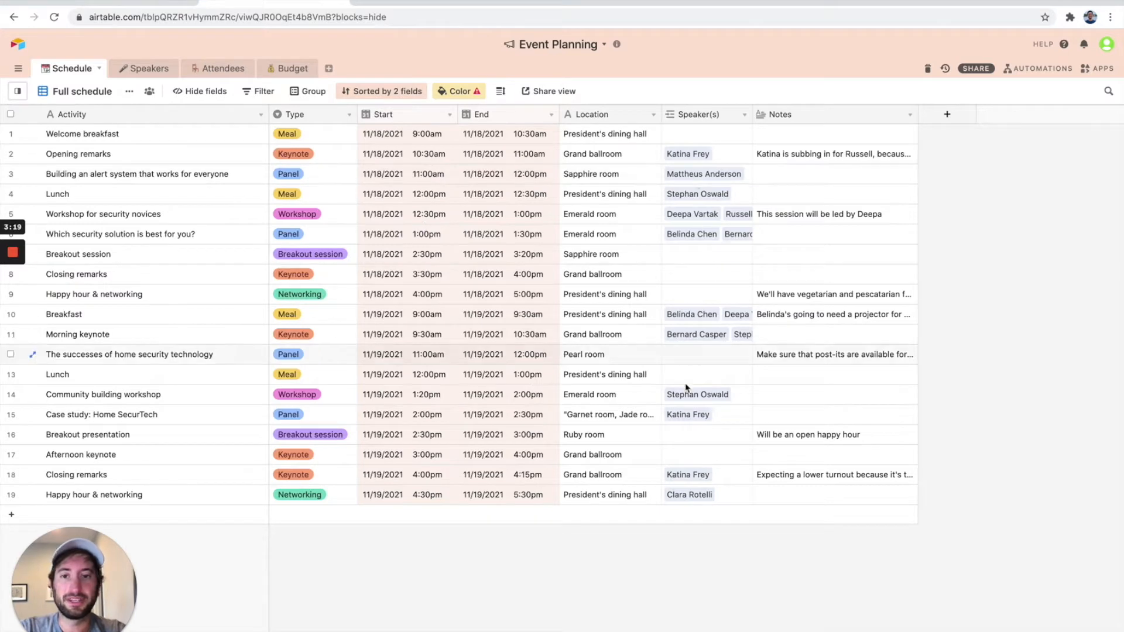
# - Look through the Speakers, Attendees and Budget tables of the Event Planning base and return to the Schedule table
pyautogui.click(141, 68)
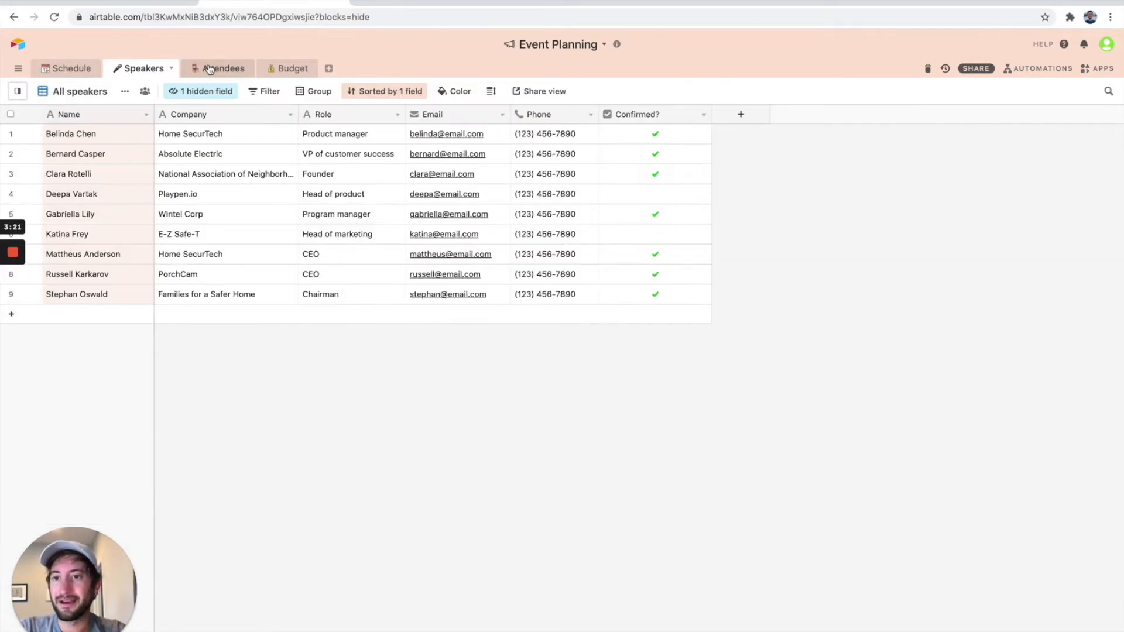
pyautogui.click(220, 69)
pyautogui.click(267, 69)
pyautogui.click(74, 69)
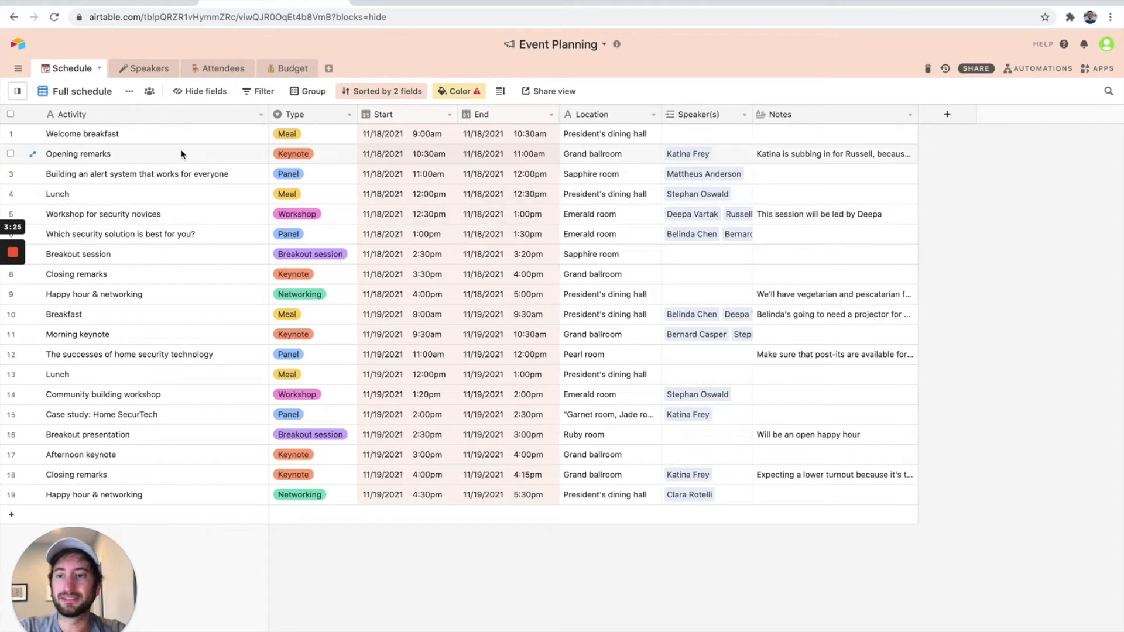
pyautogui.moveTo(14, 285)
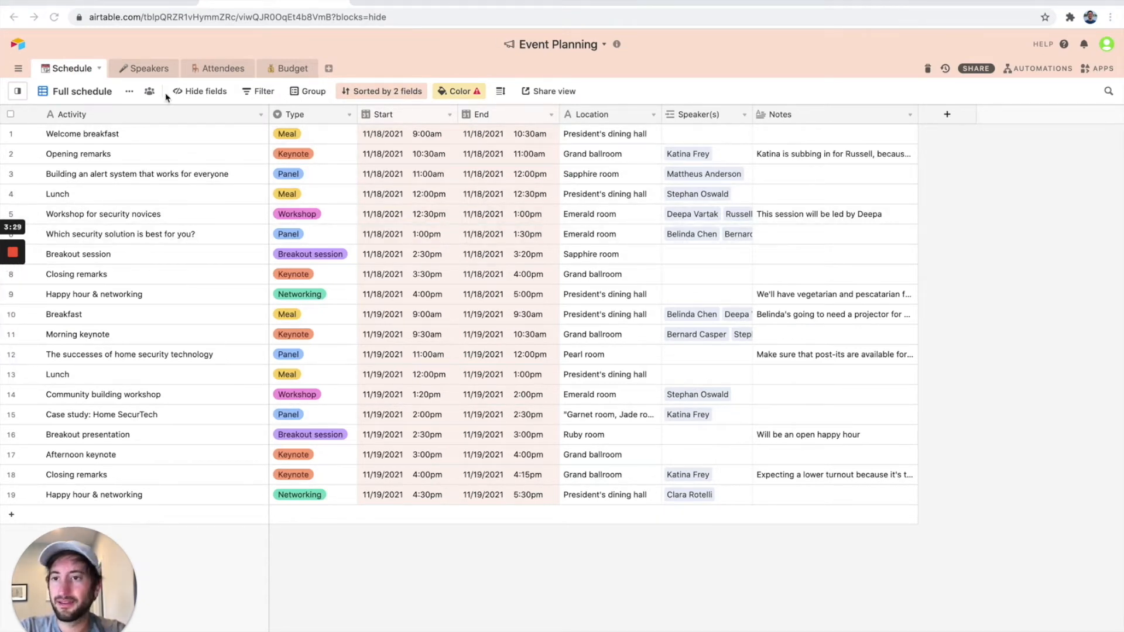
pyautogui.click(145, 68)
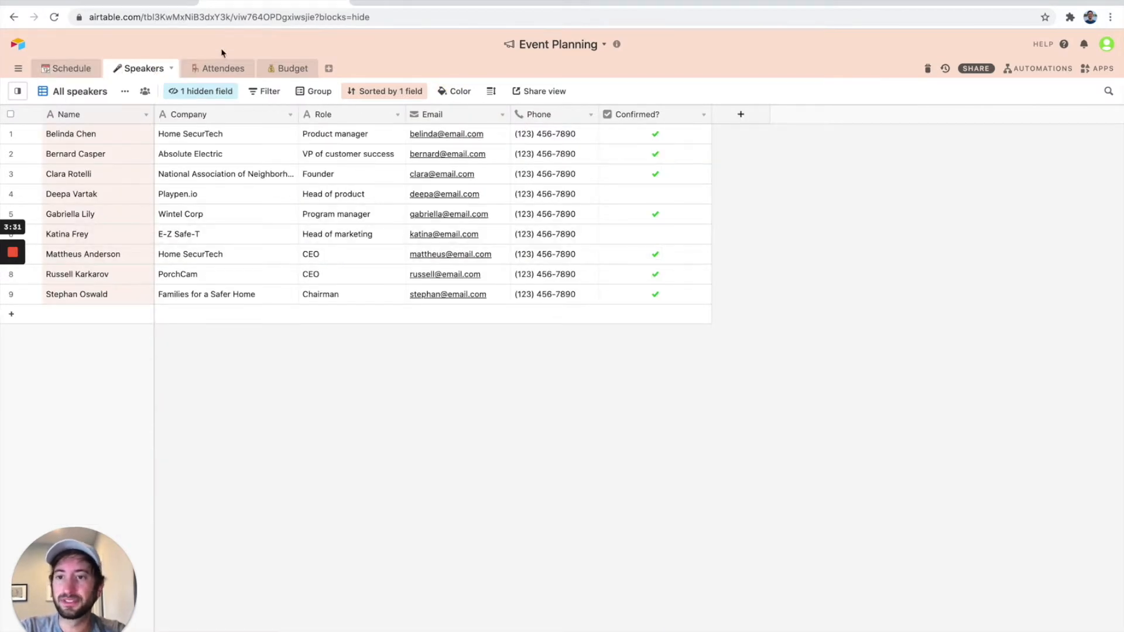
pyautogui.click(219, 68)
pyautogui.click(294, 69)
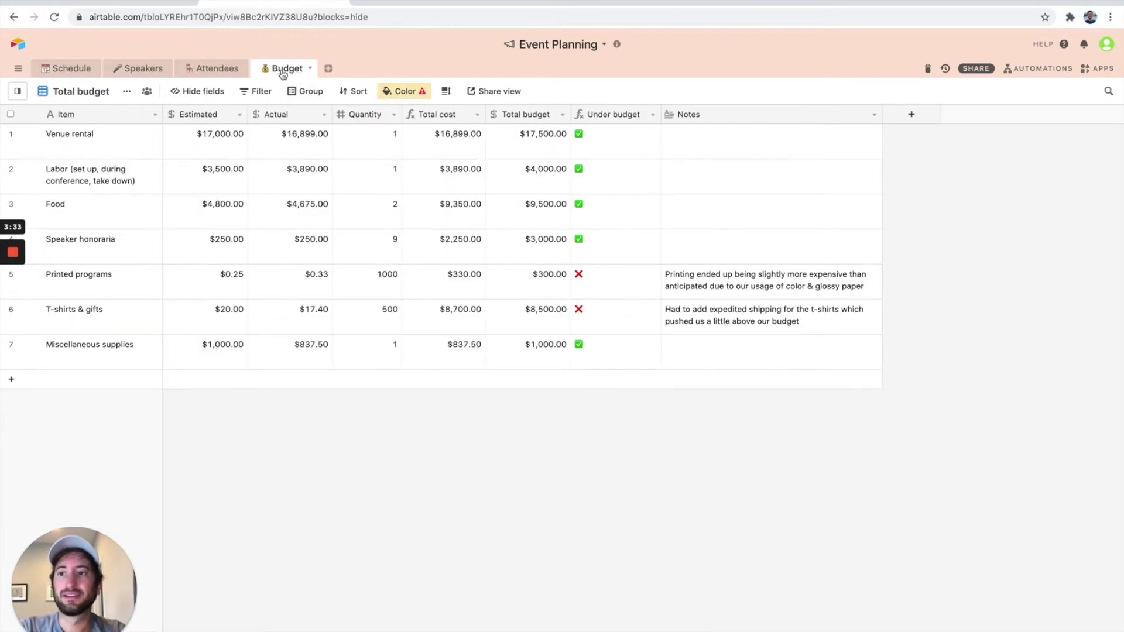
pyautogui.click(71, 69)
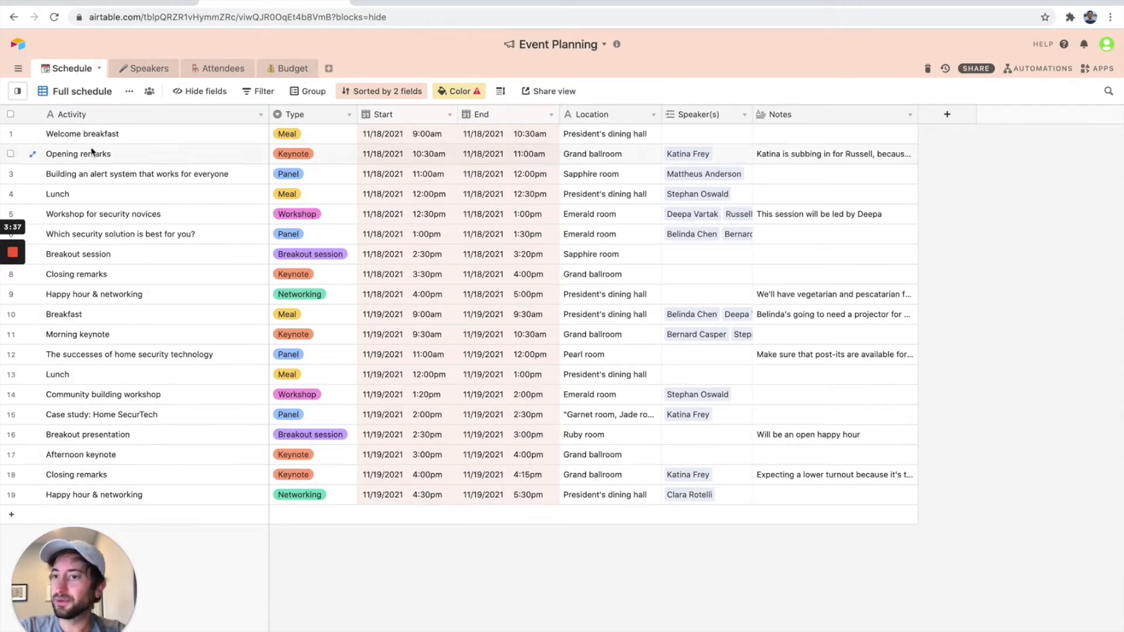
# - Show the list of available views for the Schedule table beside the grid
pyautogui.click(18, 69)
pyautogui.click(18, 69)
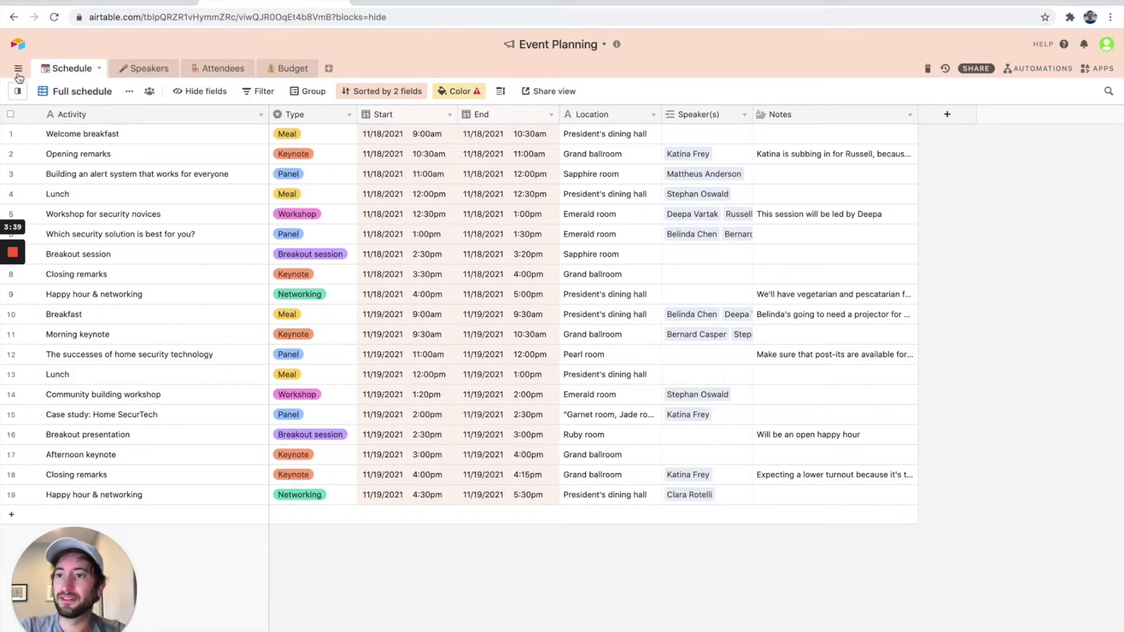
pyautogui.click(17, 91)
pyautogui.click(19, 92)
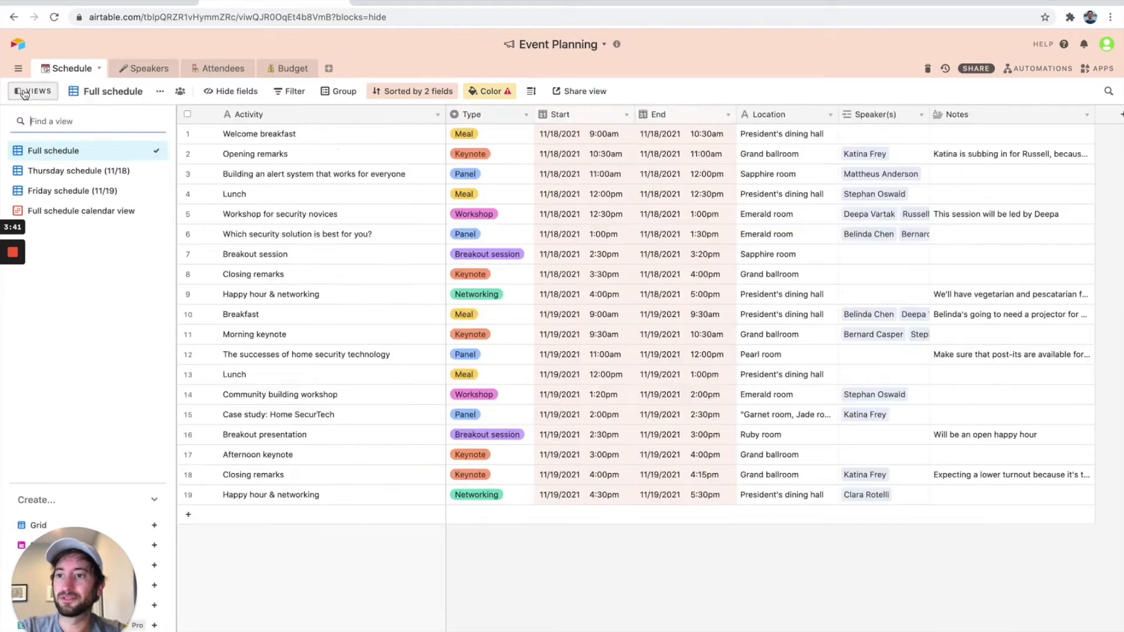
pyautogui.click(18, 93)
pyautogui.click(18, 92)
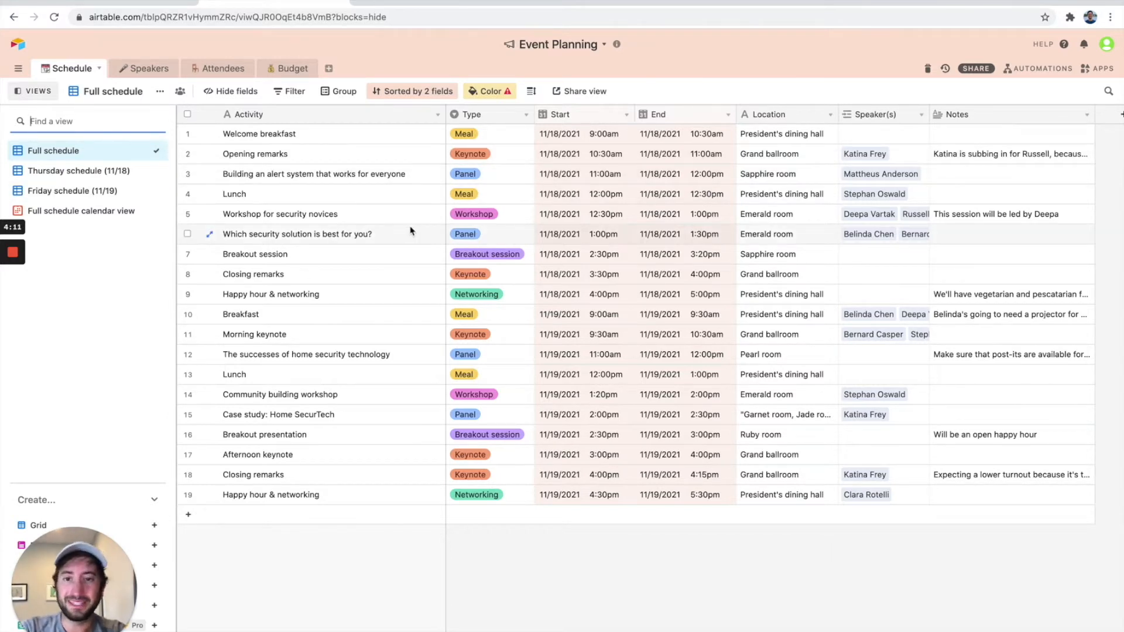
# - Open the Thursday schedule (11/18) view and examine its hidden field, filter, sort and colour settings
pyautogui.click(95, 175)
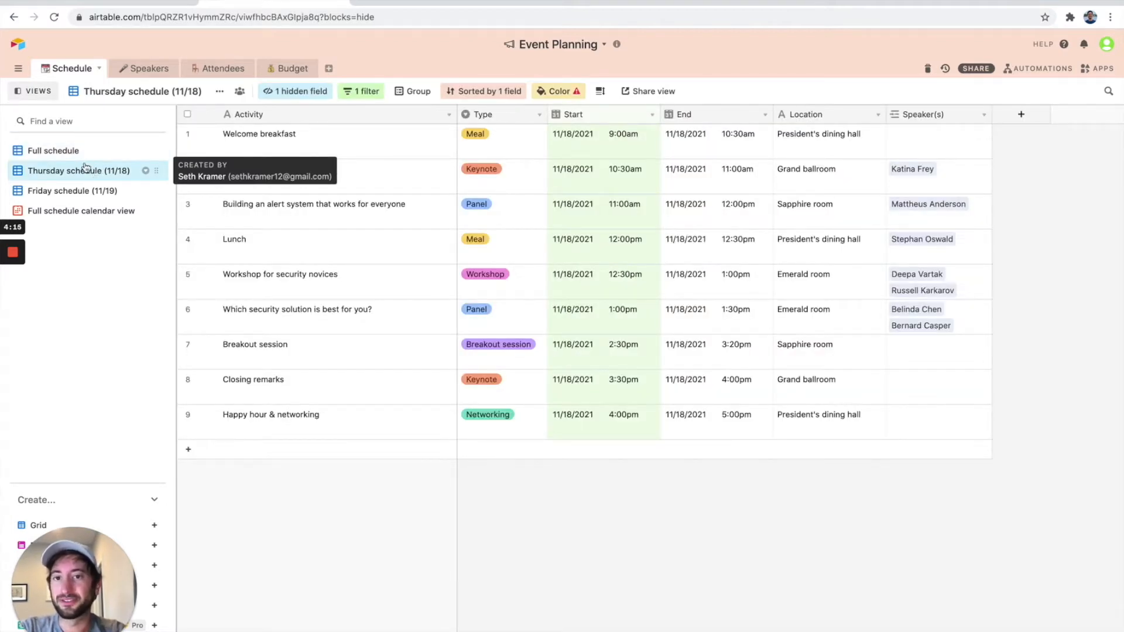
pyautogui.click(304, 93)
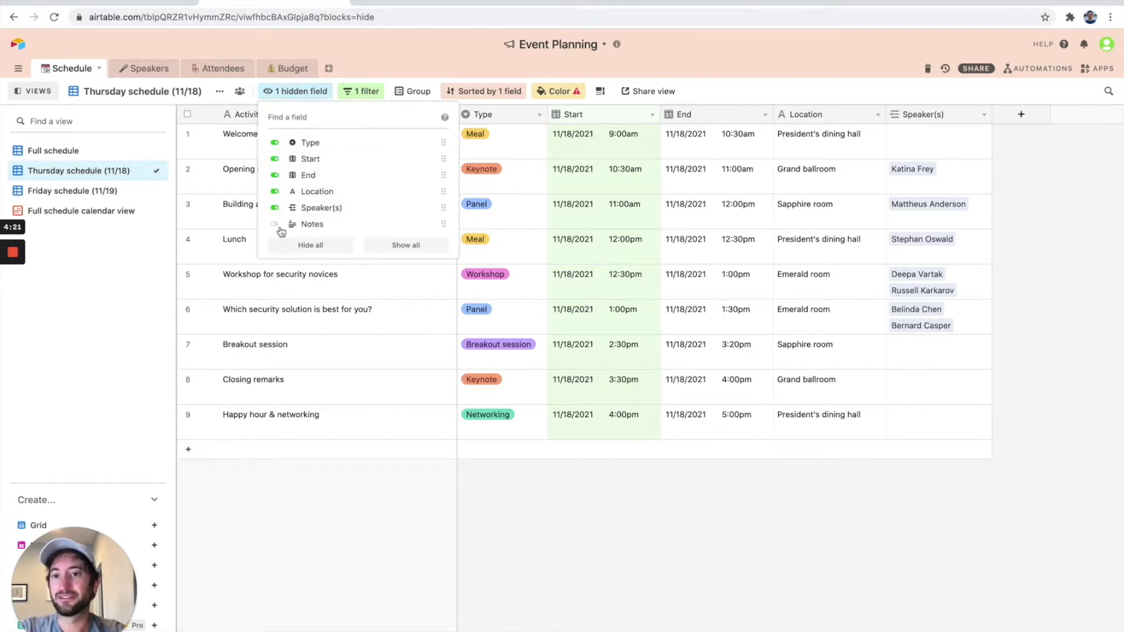
pyautogui.click(305, 92)
pyautogui.click(364, 92)
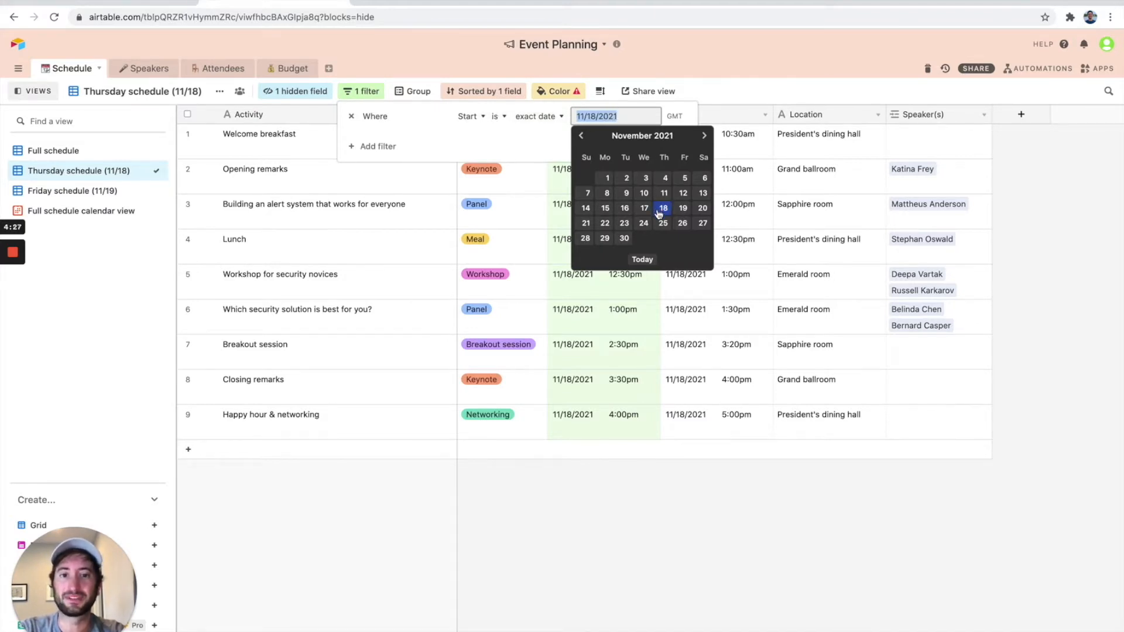
pyautogui.click(365, 92)
pyautogui.click(472, 94)
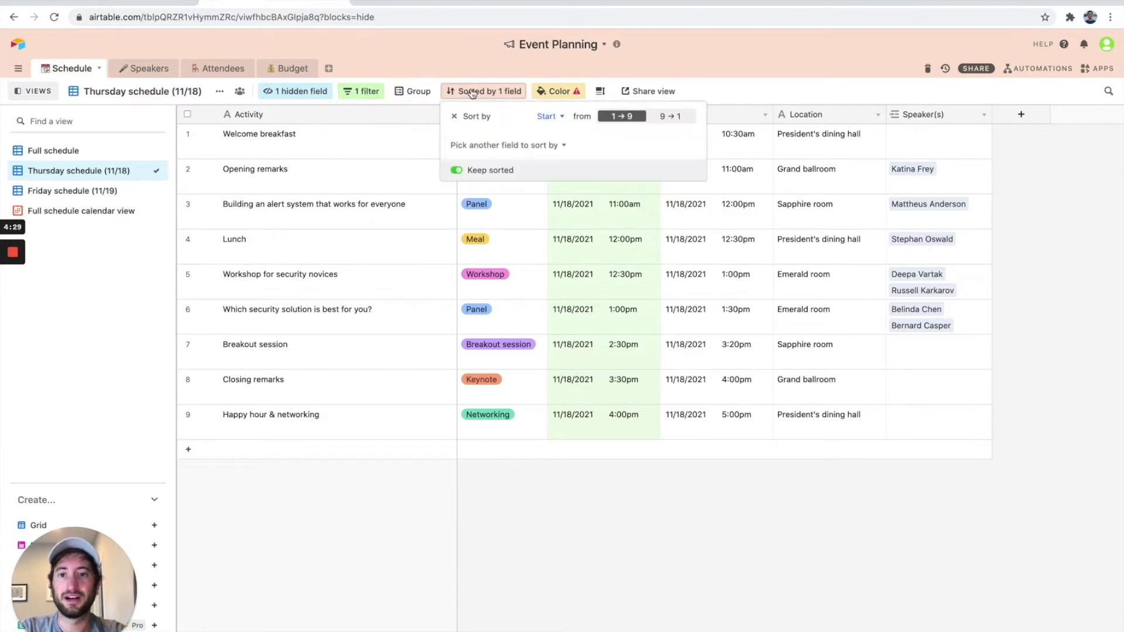
pyautogui.click(563, 92)
pyautogui.click(564, 93)
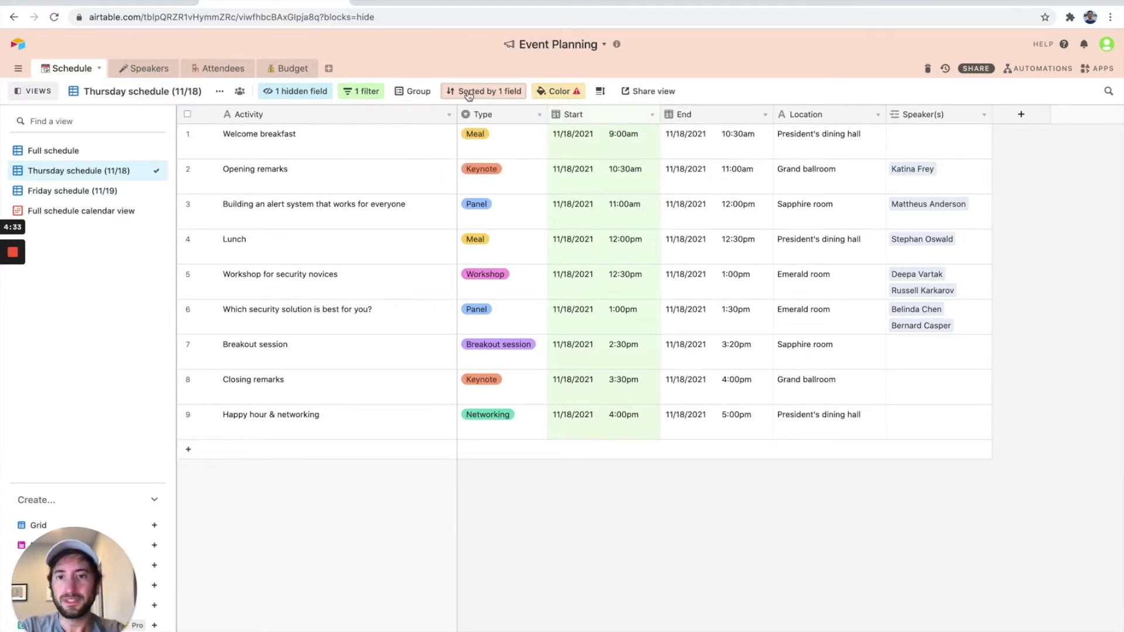
# - Compare the Full schedule view with the Thursday schedule (11/18) view and check the Thursday view's date filter
pyautogui.click(83, 151)
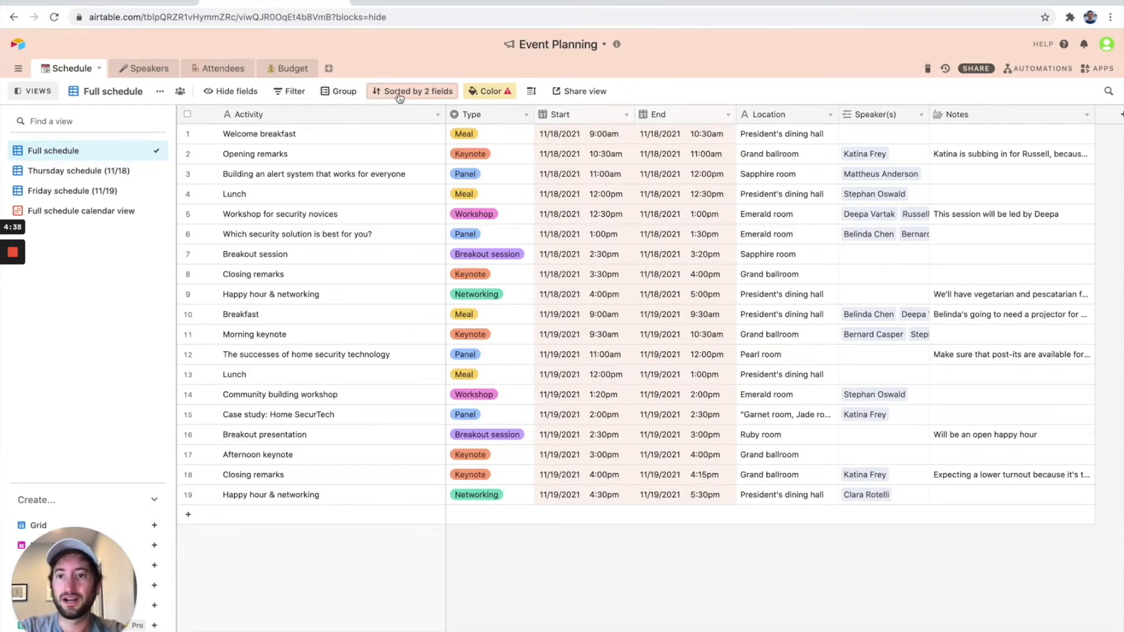
pyautogui.click(85, 171)
pyautogui.click(350, 93)
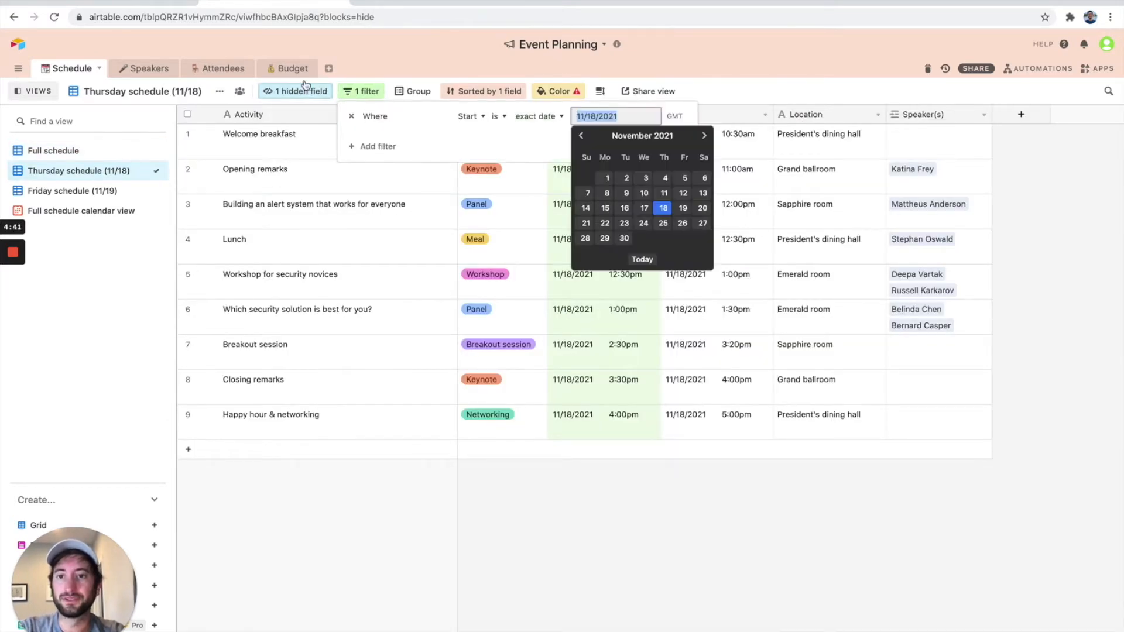
pyautogui.click(286, 85)
# - Check the filter of the Friday schedule (11/19) view and compare its records with the Thursday schedule view
pyautogui.click(63, 191)
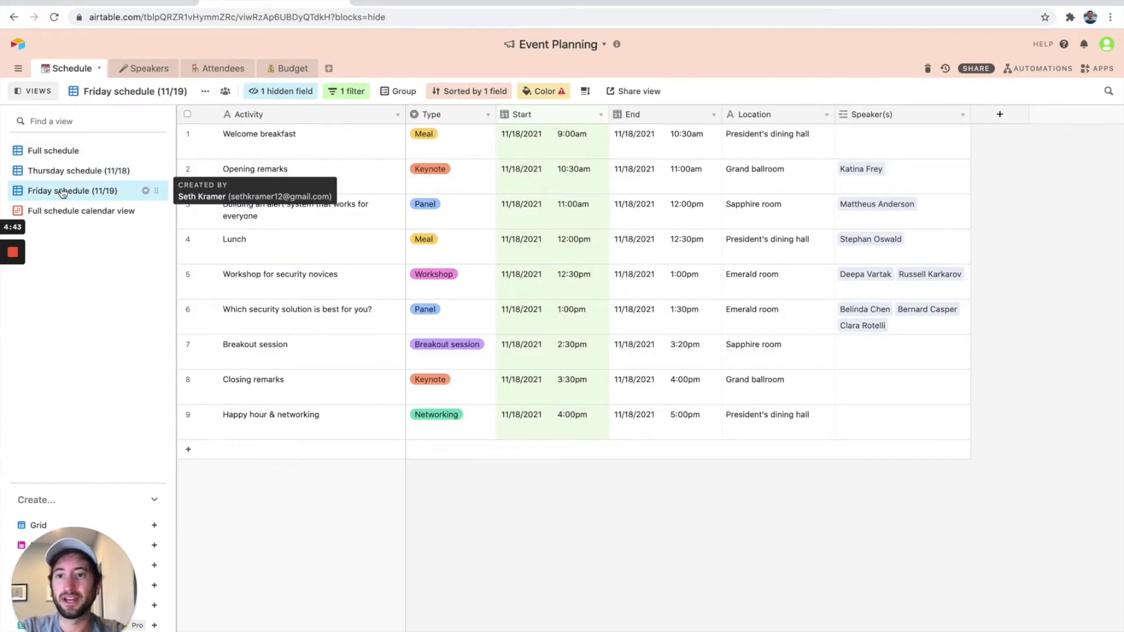
pyautogui.click(346, 92)
pyautogui.click(347, 92)
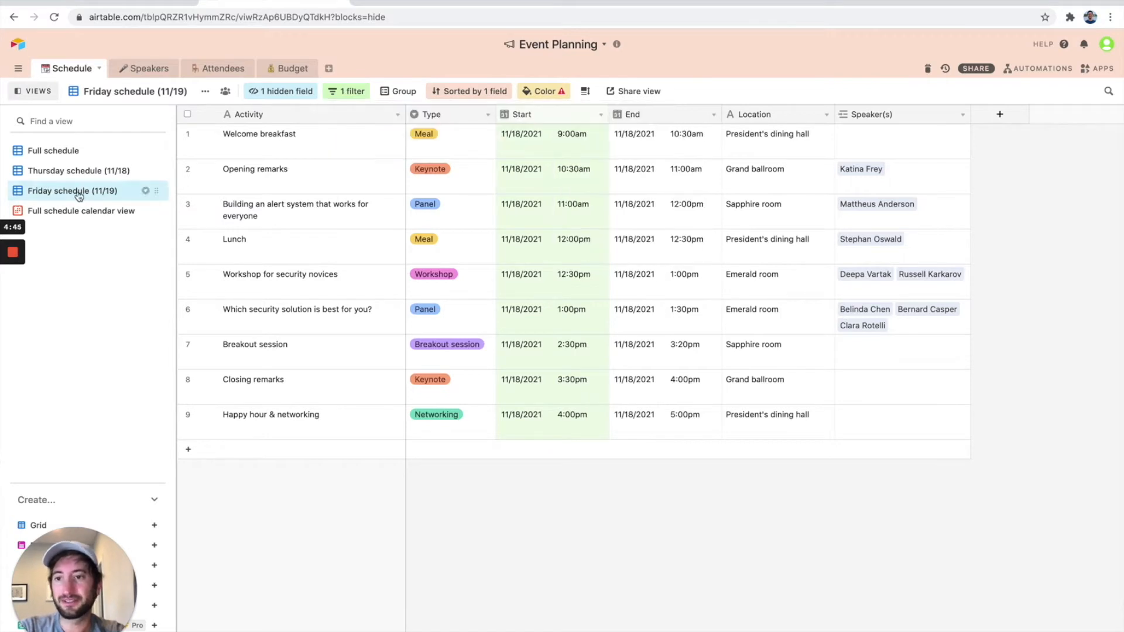
pyautogui.click(79, 170)
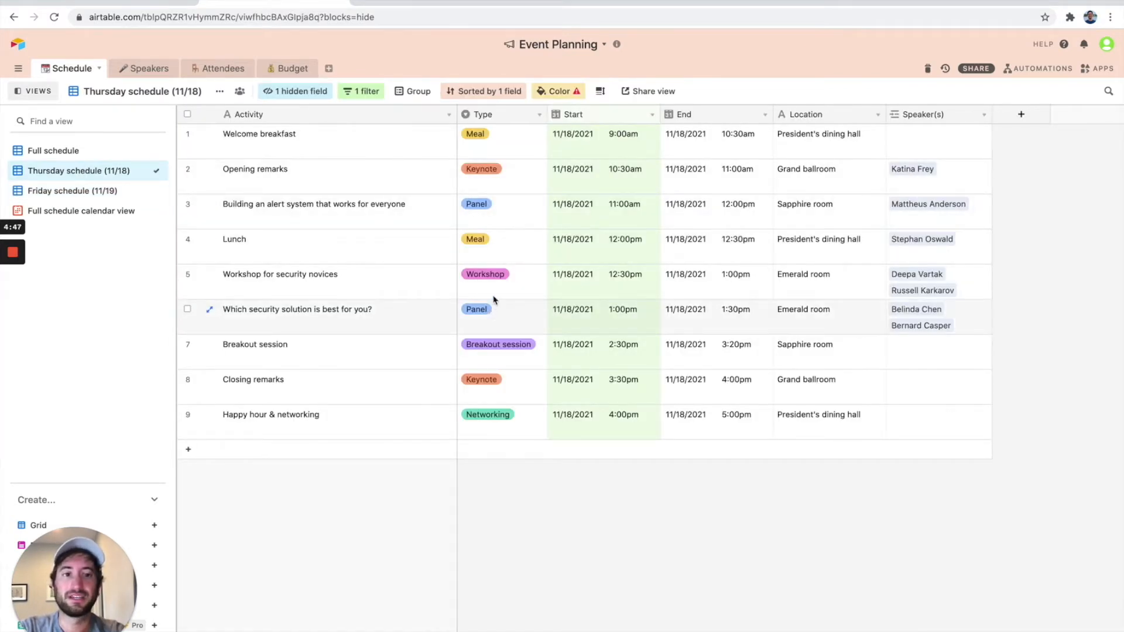
pyautogui.click(101, 191)
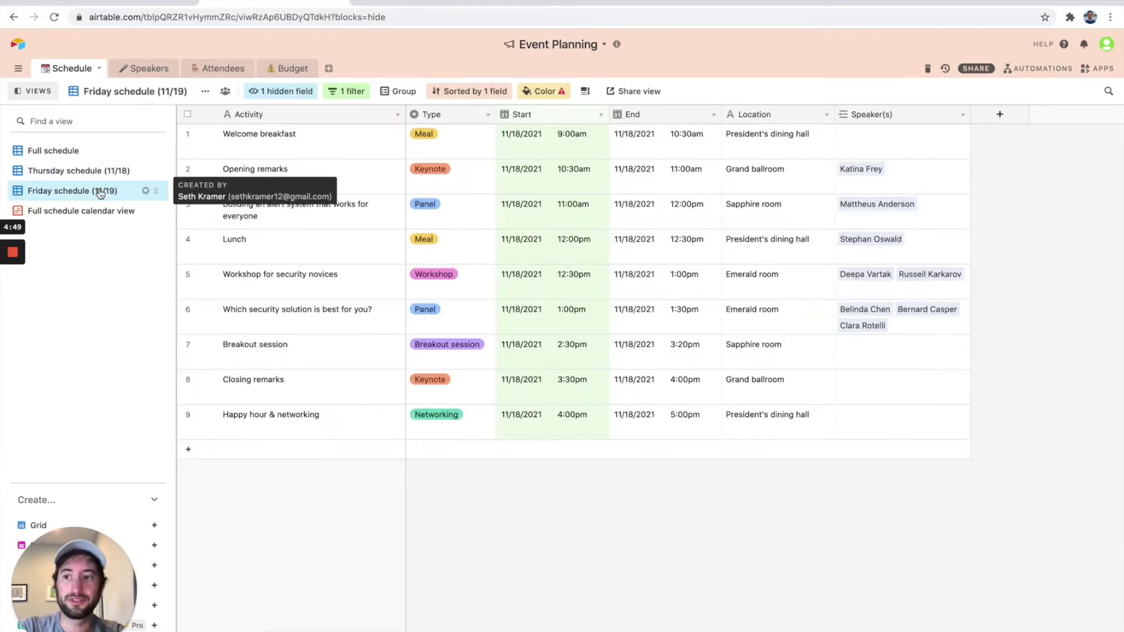
pyautogui.moveTo(60, 558); pyautogui.dragTo(991, 553)
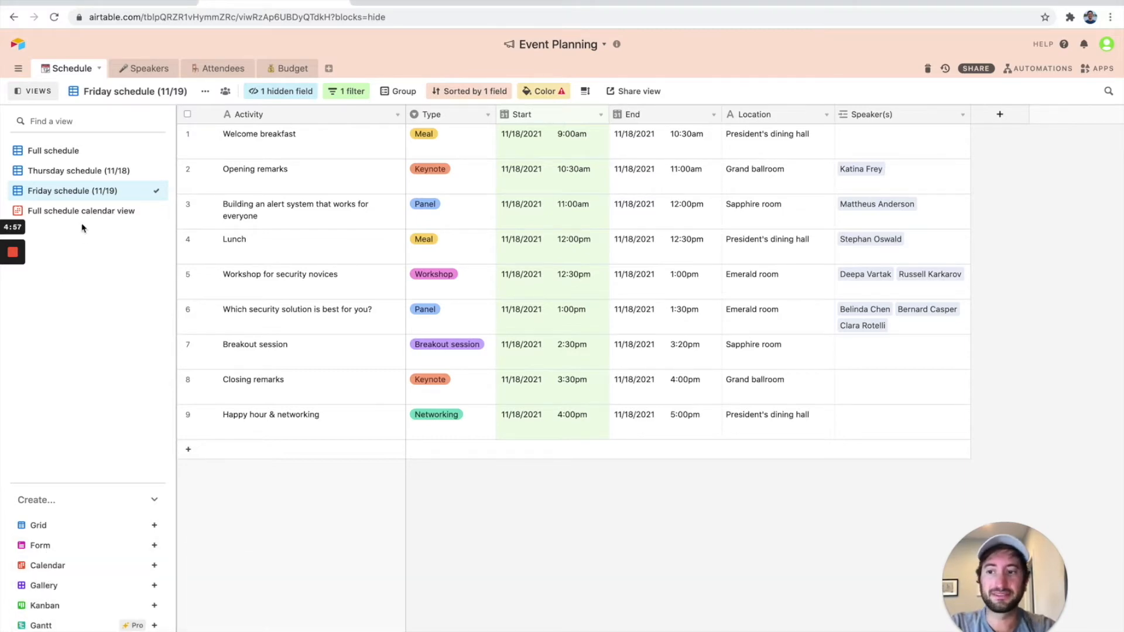
# - Switch through the Full, Thursday and Friday schedule views of the Schedule table to compare what each one shows
pyautogui.click(82, 176)
pyautogui.click(77, 152)
pyautogui.click(79, 171)
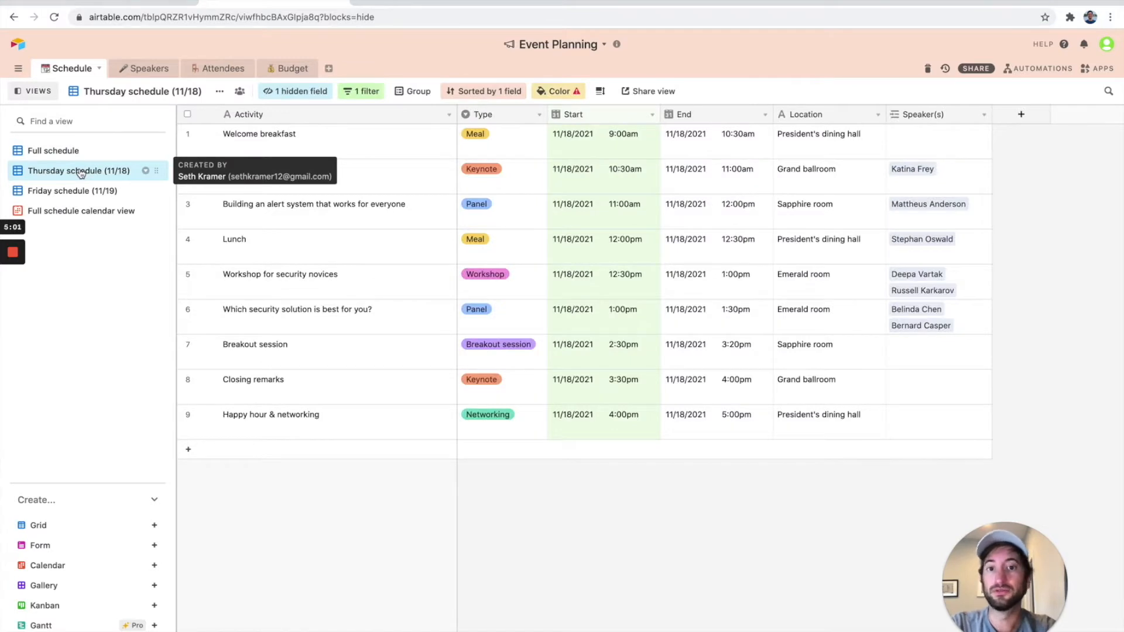
pyautogui.click(67, 192)
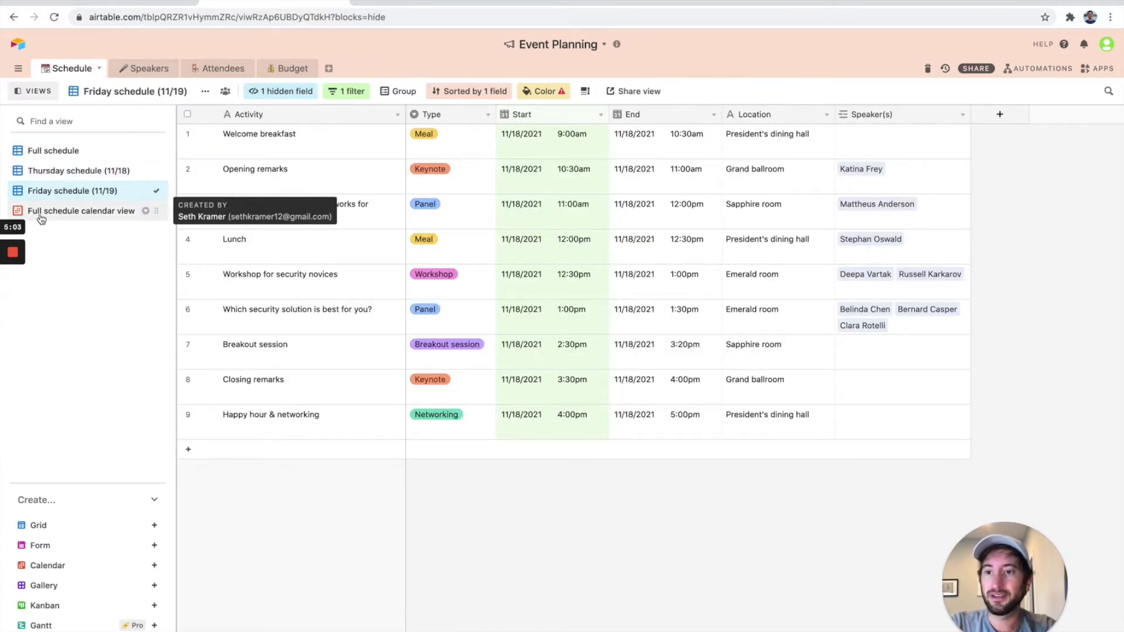
# - Open the Full schedule calendar view, set it to use only the "Start" field and dismiss the calendar sync hint
pyautogui.click(41, 218)
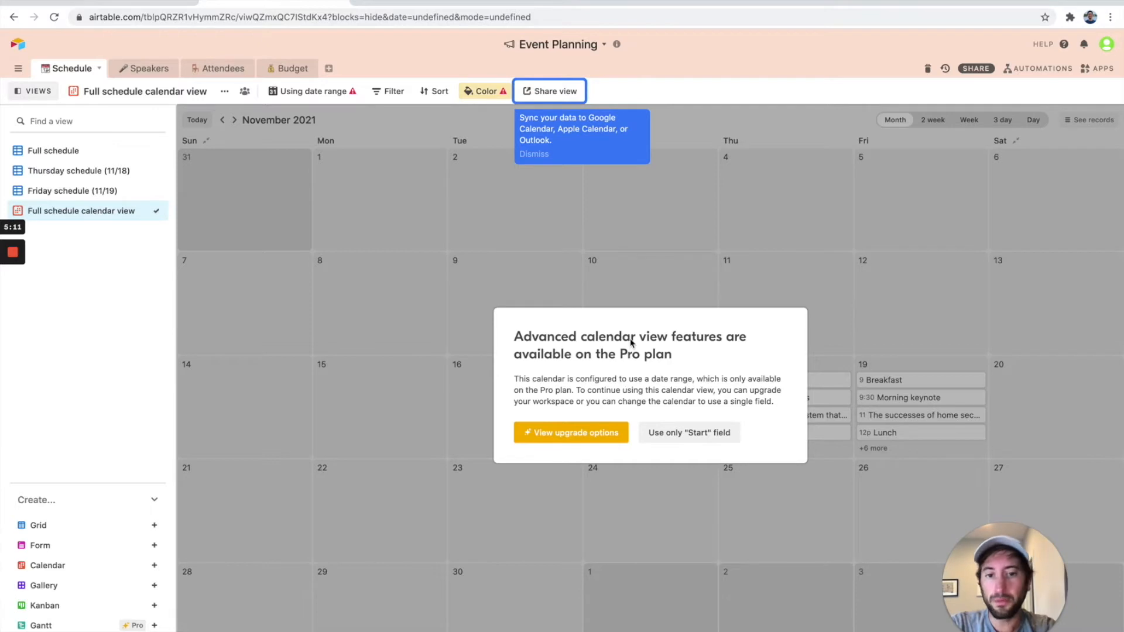
pyautogui.click(677, 441)
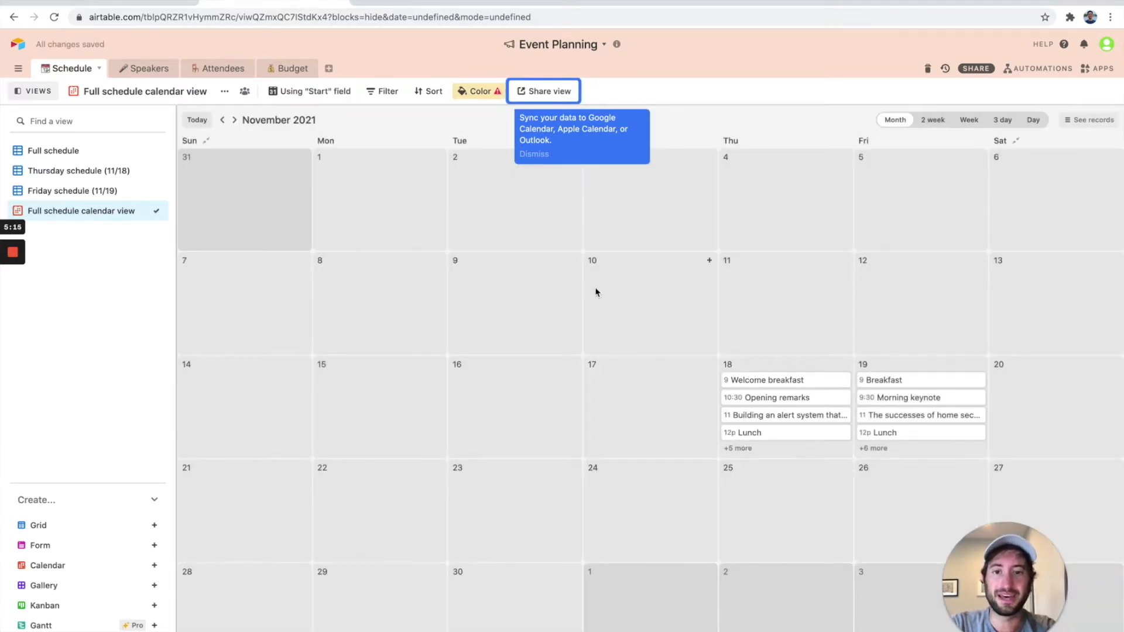
pyautogui.click(532, 154)
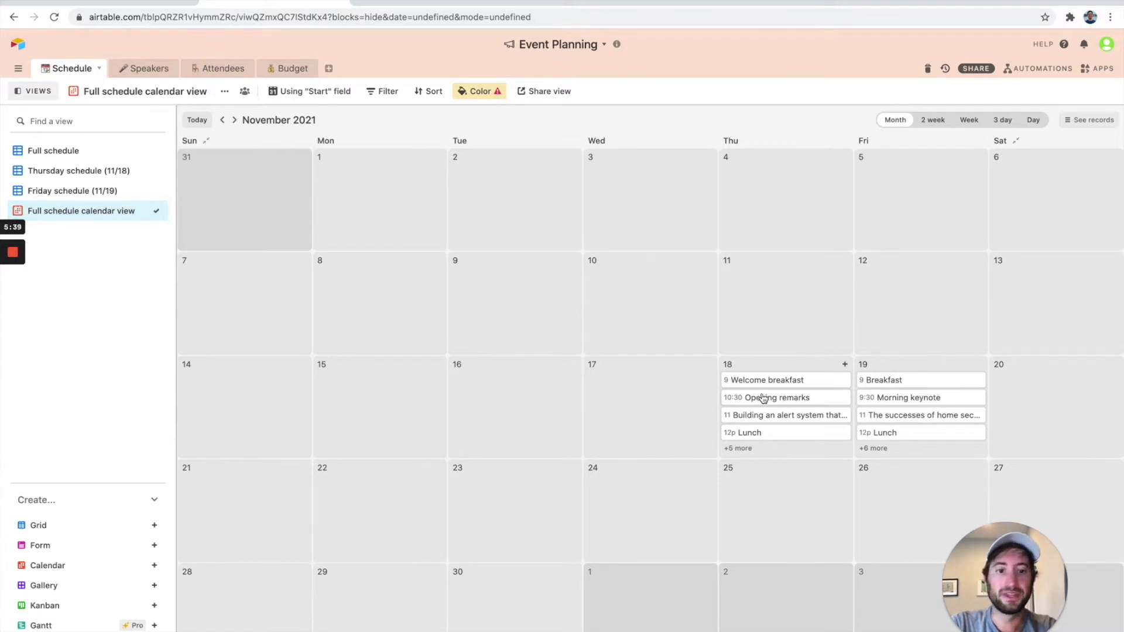
# - Look through the full list of events on November 18 in the calendar and close the list
pyautogui.click(742, 448)
pyautogui.scroll(-1, 772, 474)
pyautogui.scroll(-2, 771, 473)
pyautogui.scroll(4, 773, 445)
pyautogui.click(693, 364)
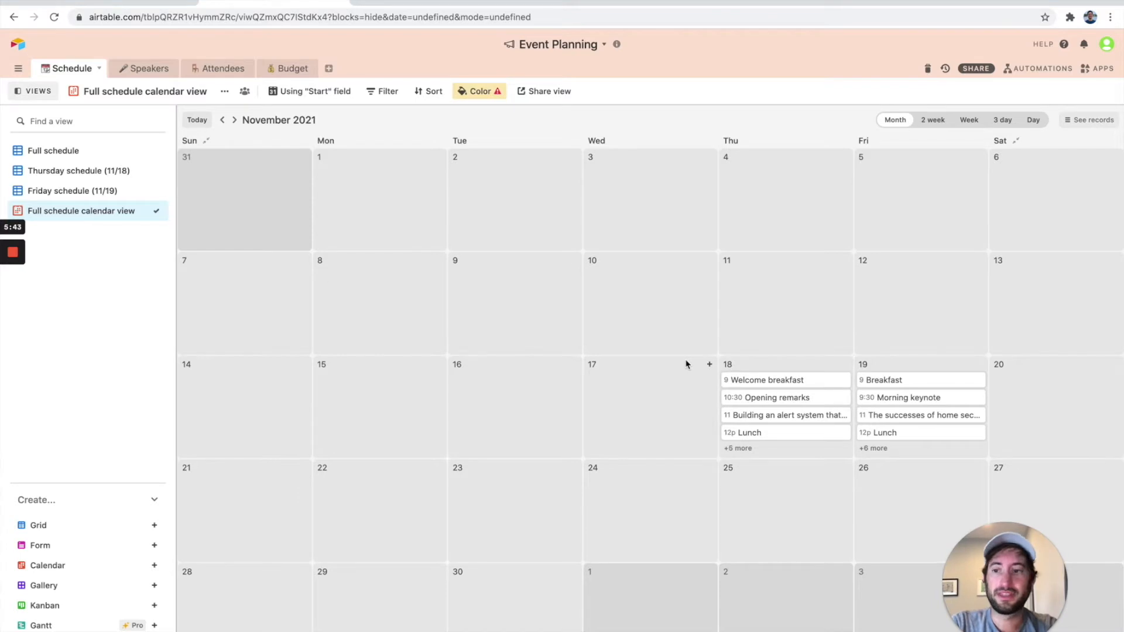
# - Compare the calendar view with the Full, Thursday and Friday schedule grids, ending on the calendar view
pyautogui.click(83, 151)
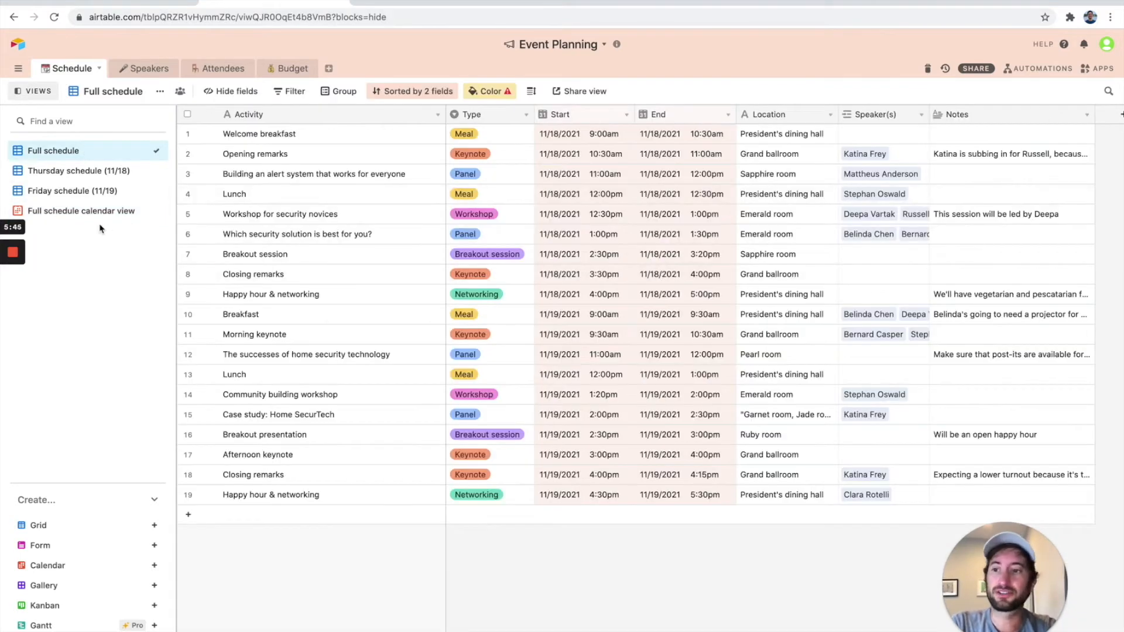
pyautogui.click(100, 218)
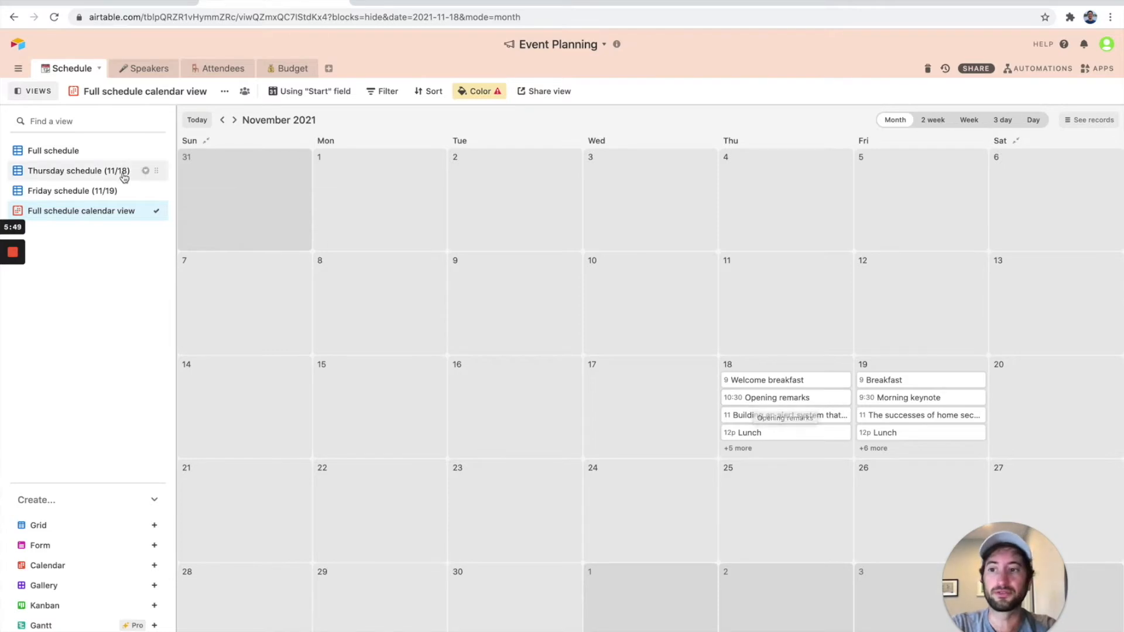
pyautogui.click(75, 150)
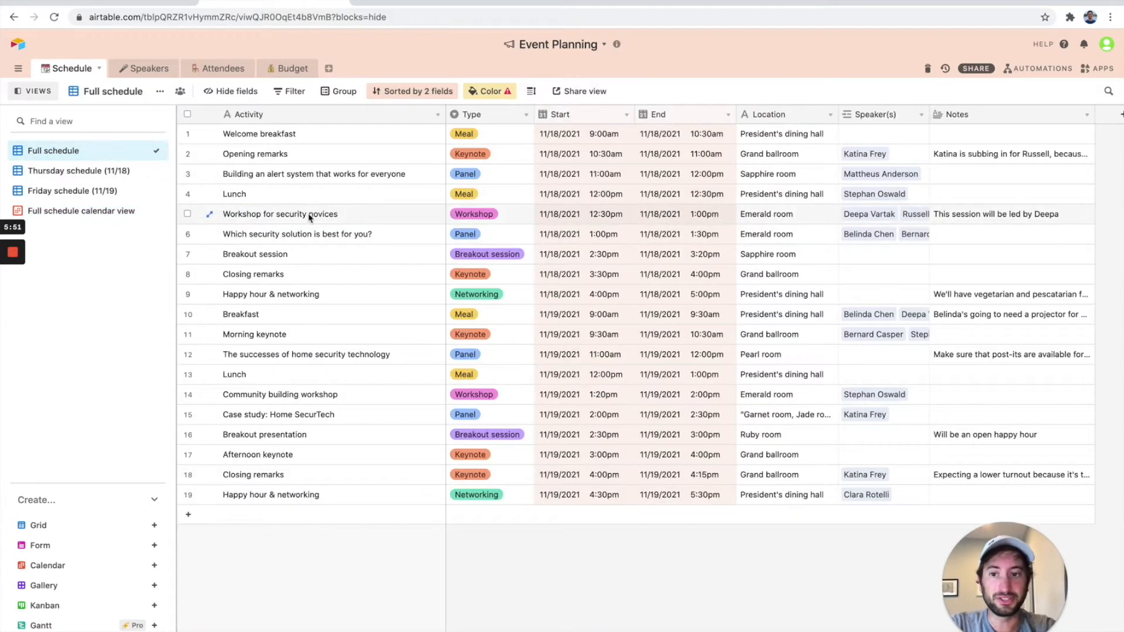
pyautogui.click(79, 170)
pyautogui.click(79, 191)
pyautogui.click(71, 211)
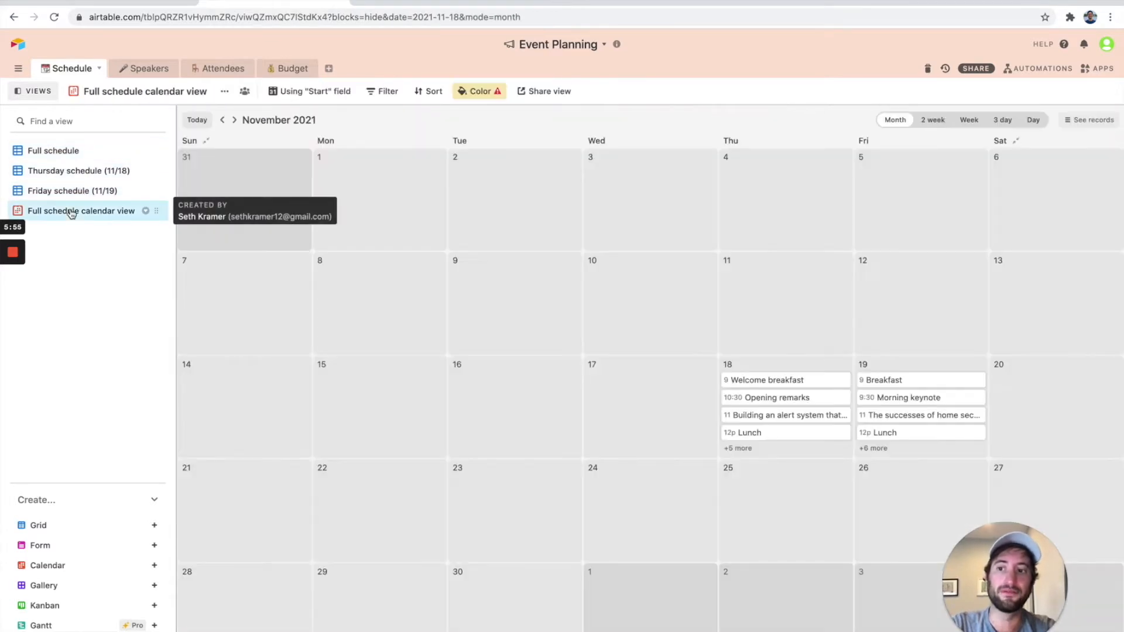
# - Preview the descriptions of the view types available for creation, including Gallery and Kanban
pyautogui.moveTo(68, 593)
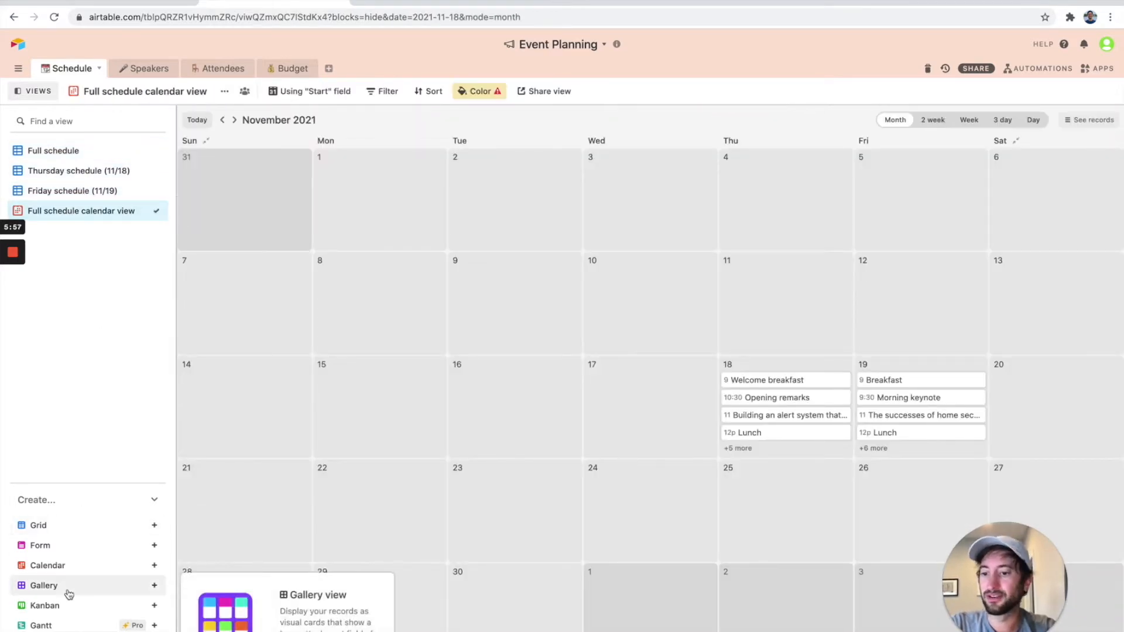
pyautogui.moveTo(116, 607)
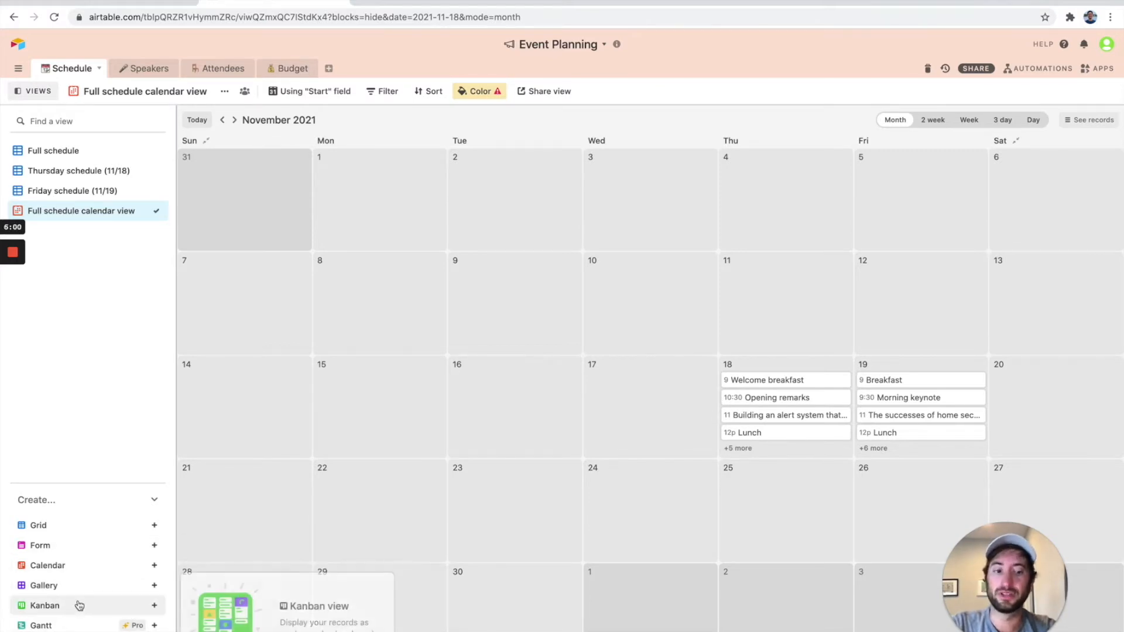
pyautogui.moveTo(107, 560)
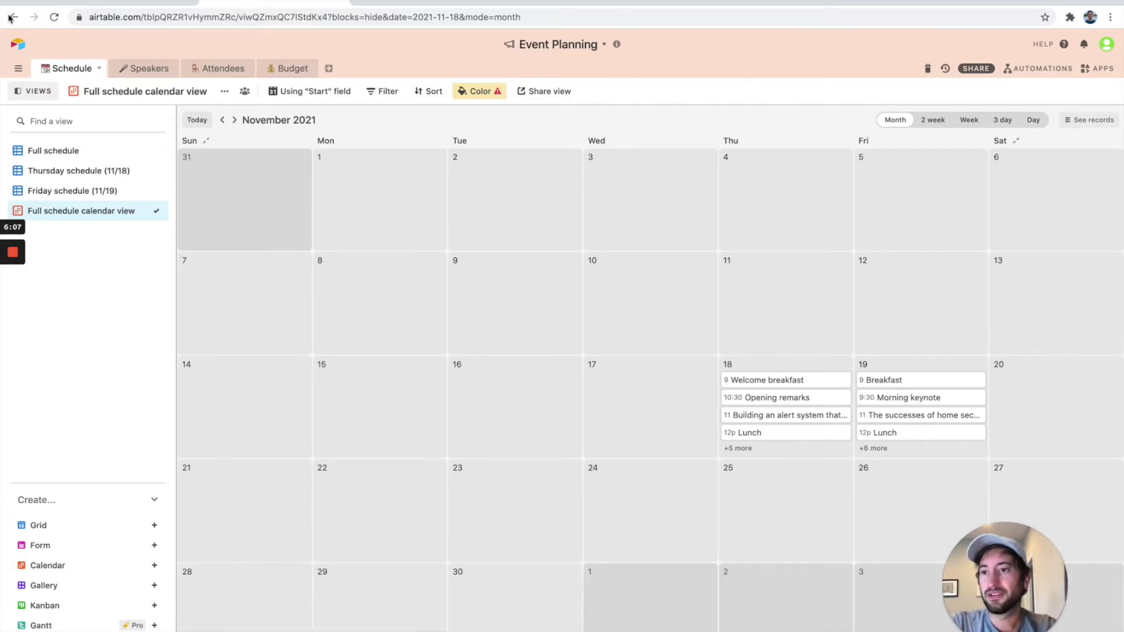
# - Reopen the Event Planning base from the overview of bases and look through its Speakers, Attendees and Budget tables
pyautogui.click(16, 45)
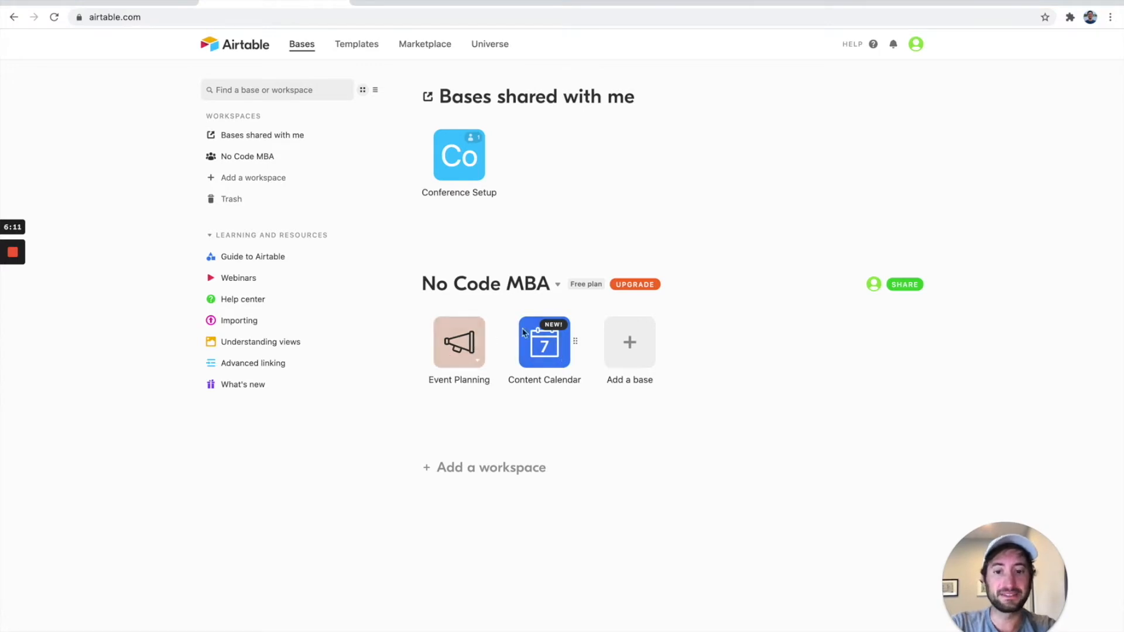
pyautogui.click(461, 348)
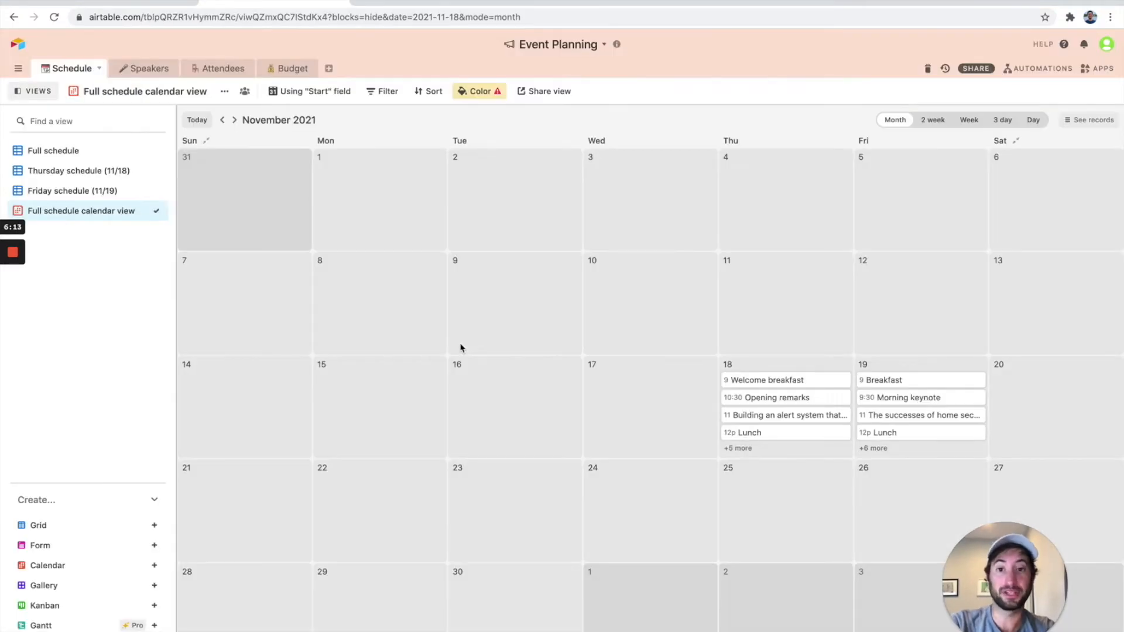
pyautogui.click(147, 69)
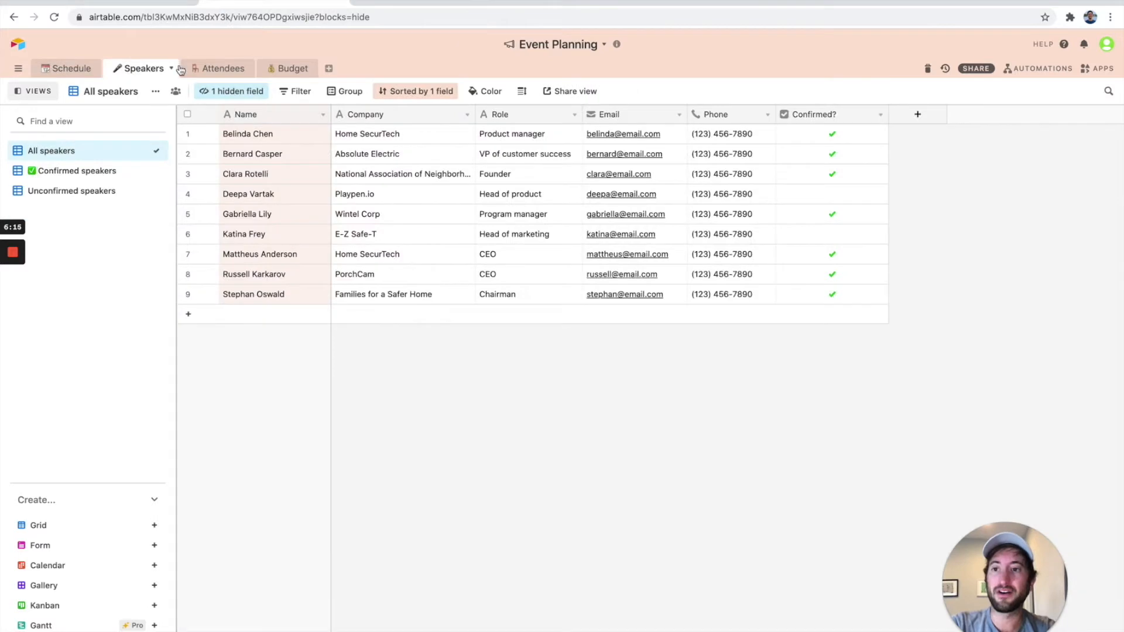
pyautogui.click(216, 68)
pyautogui.click(278, 70)
pyautogui.click(218, 75)
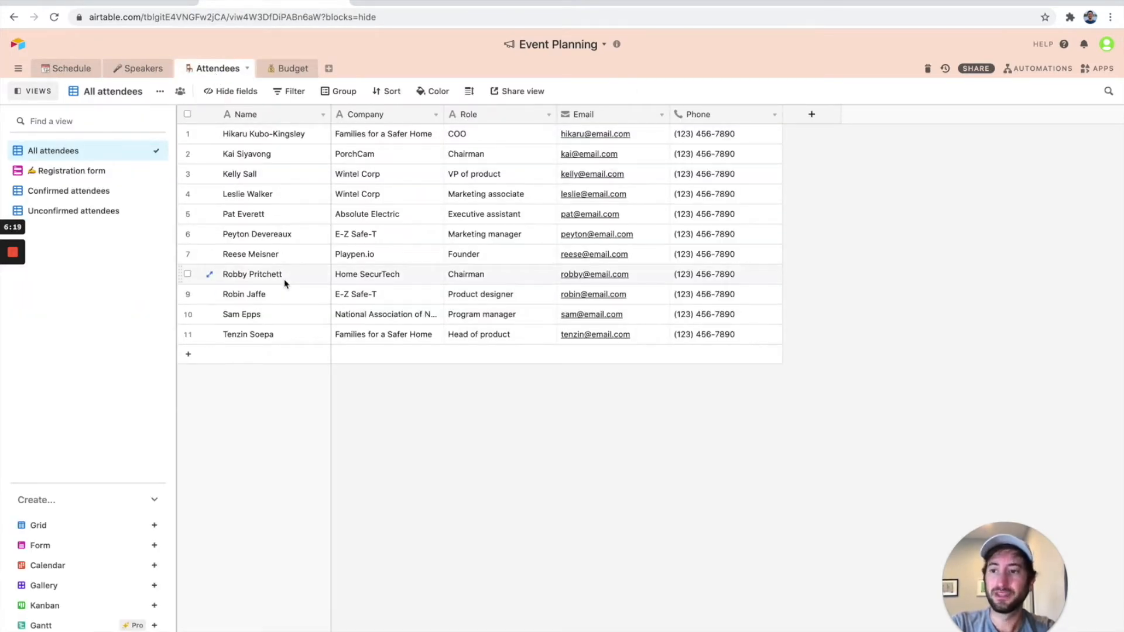
# - Compare the All speakers and Confirmed speakers views of the Speakers table
pyautogui.click(138, 70)
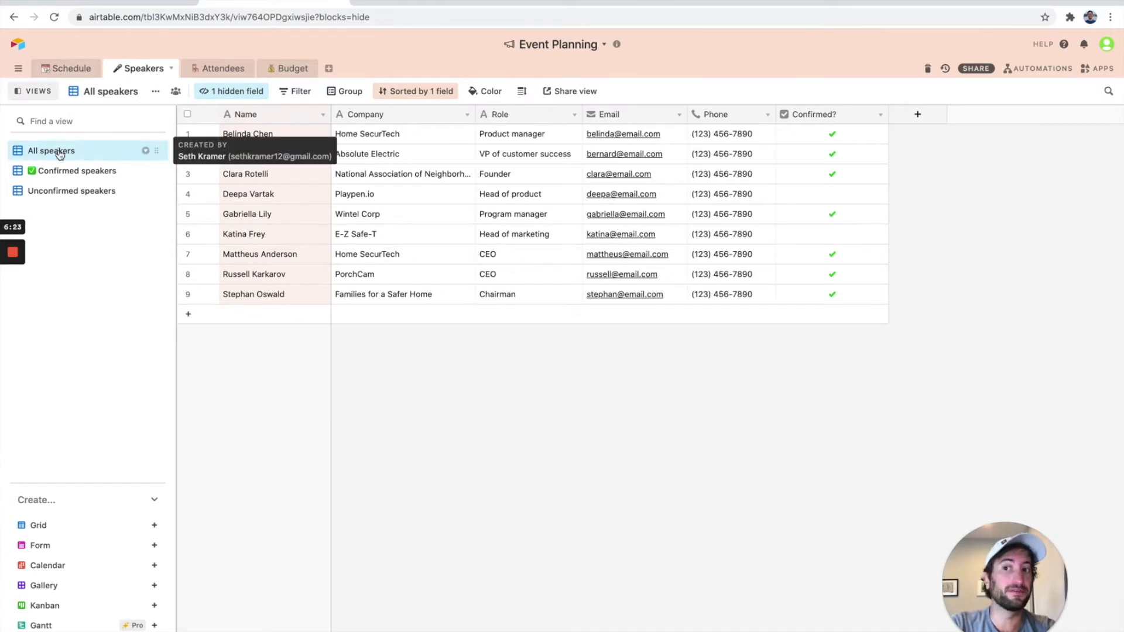
pyautogui.click(61, 178)
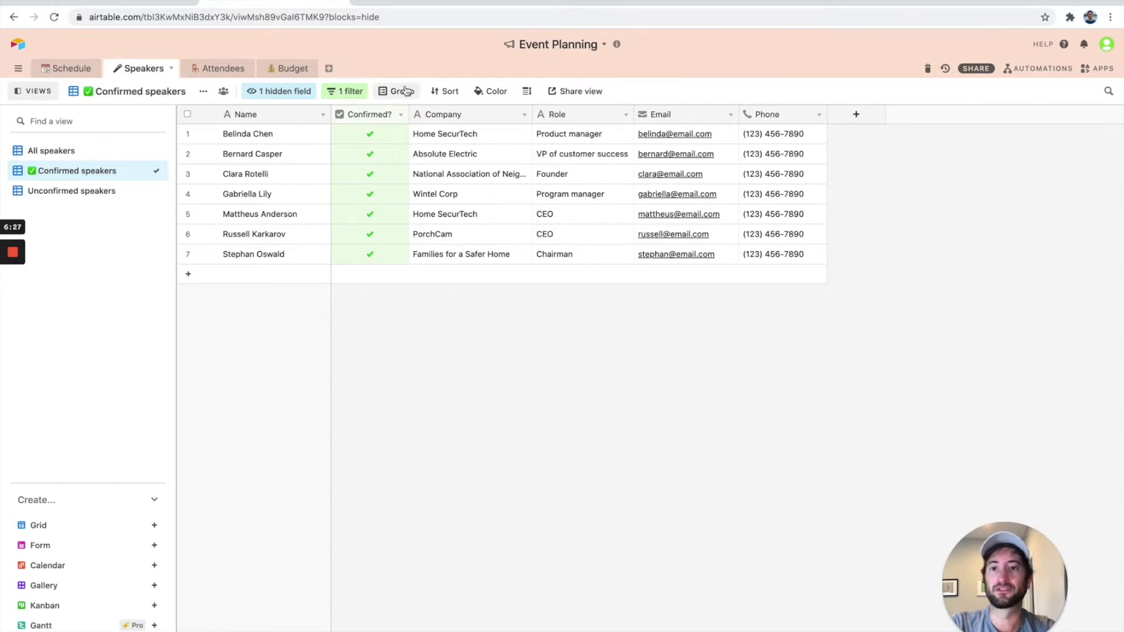
pyautogui.click(99, 151)
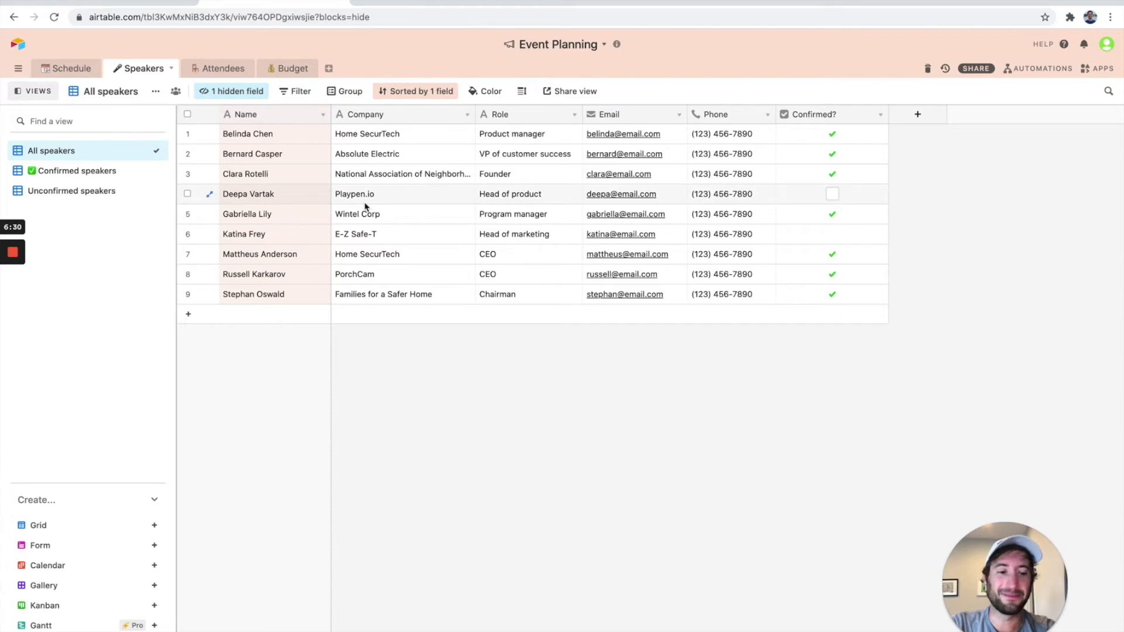
# - Glance at the Attendees table, return to the Schedule table's Full schedule view and examine its Speaker(s) field
pyautogui.click(223, 68)
pyautogui.click(72, 69)
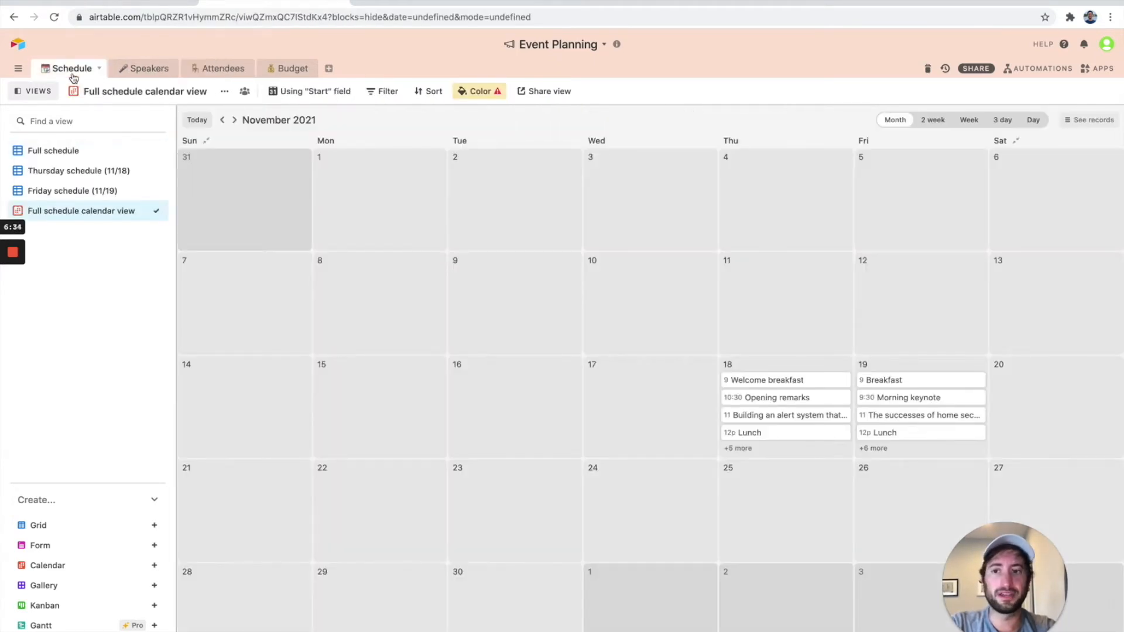
pyautogui.click(53, 153)
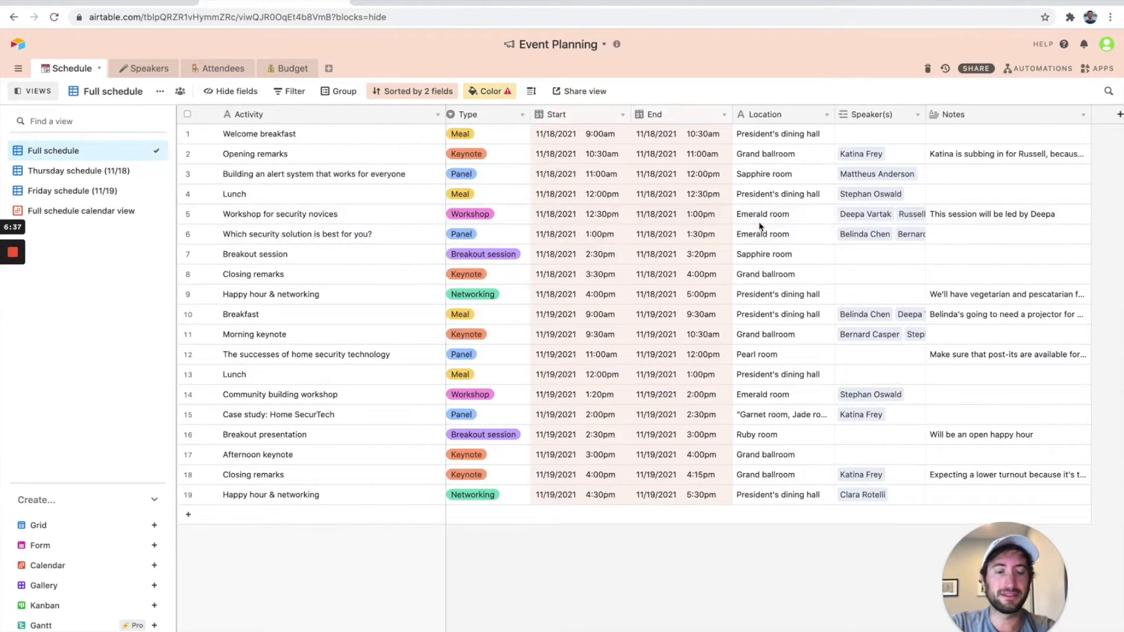
pyautogui.hscroll(2, 759, 226)
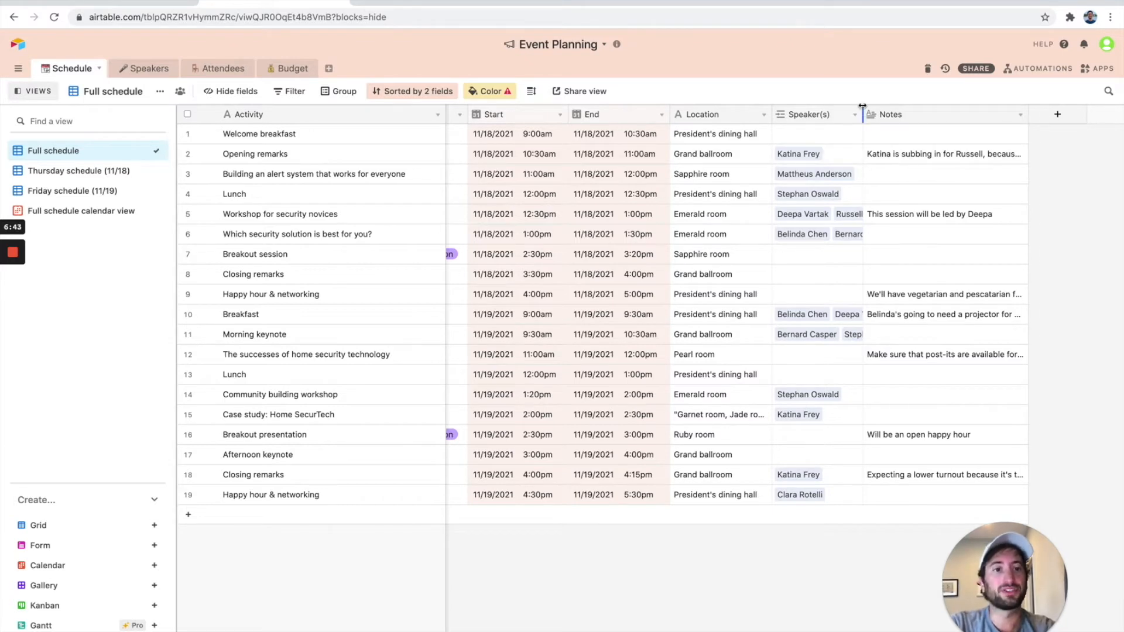
# - Widen the Speaker(s) field slightly in the Full schedule view and inspect the linked speaker of the Opening remarks activity
pyautogui.moveTo(862, 106); pyautogui.dragTo(875, 107)
pyautogui.click(817, 154)
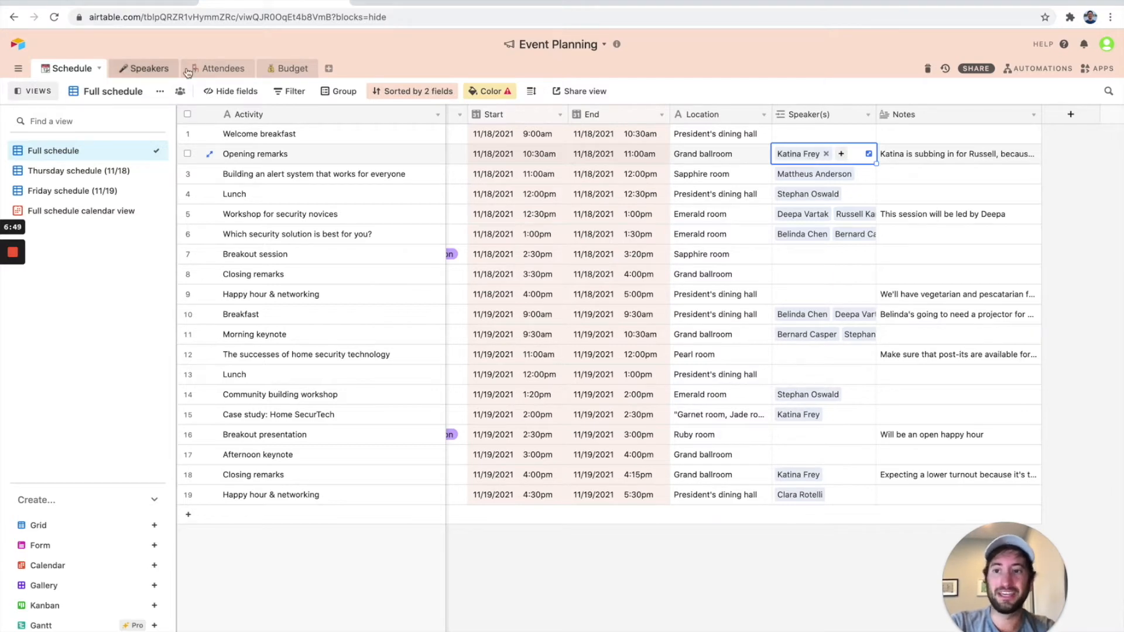
pyautogui.click(801, 154)
pyautogui.press('Escape')
pyautogui.press('Escape')
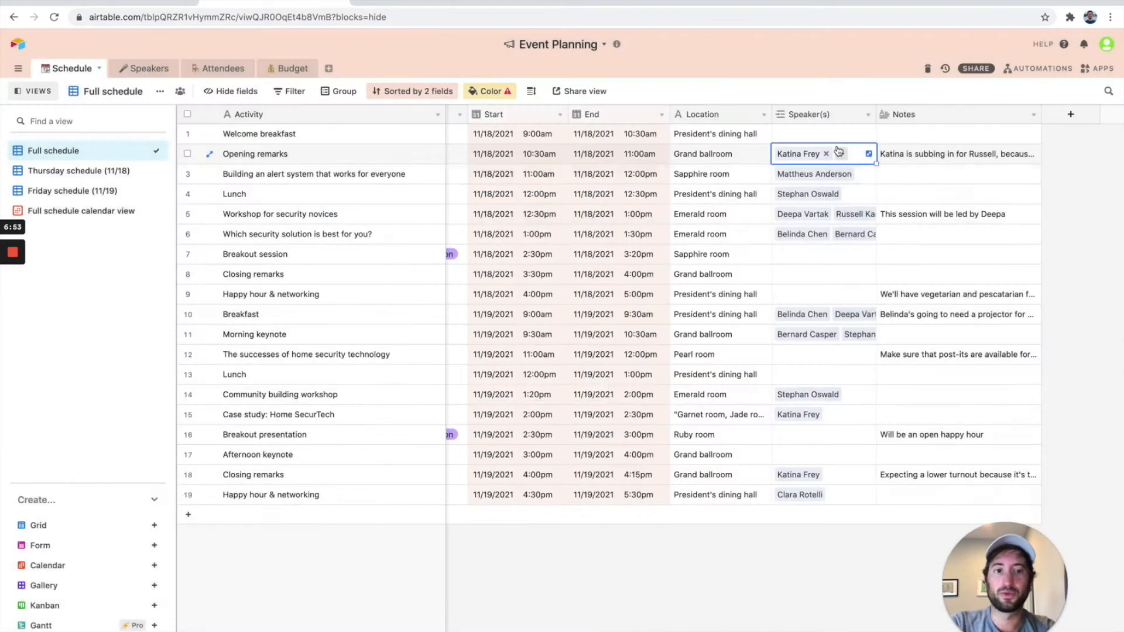
# - Switch between the Schedule and Speakers tables to compare the Speaker(s) field with the speaker records it links to
pyautogui.click(143, 68)
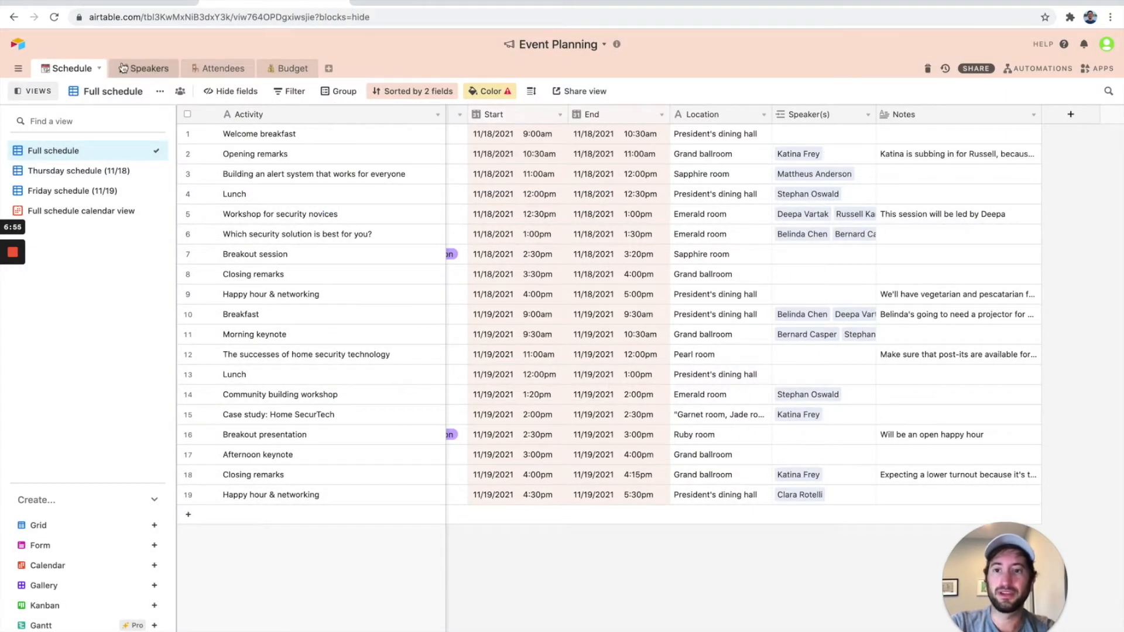
pyautogui.click(70, 68)
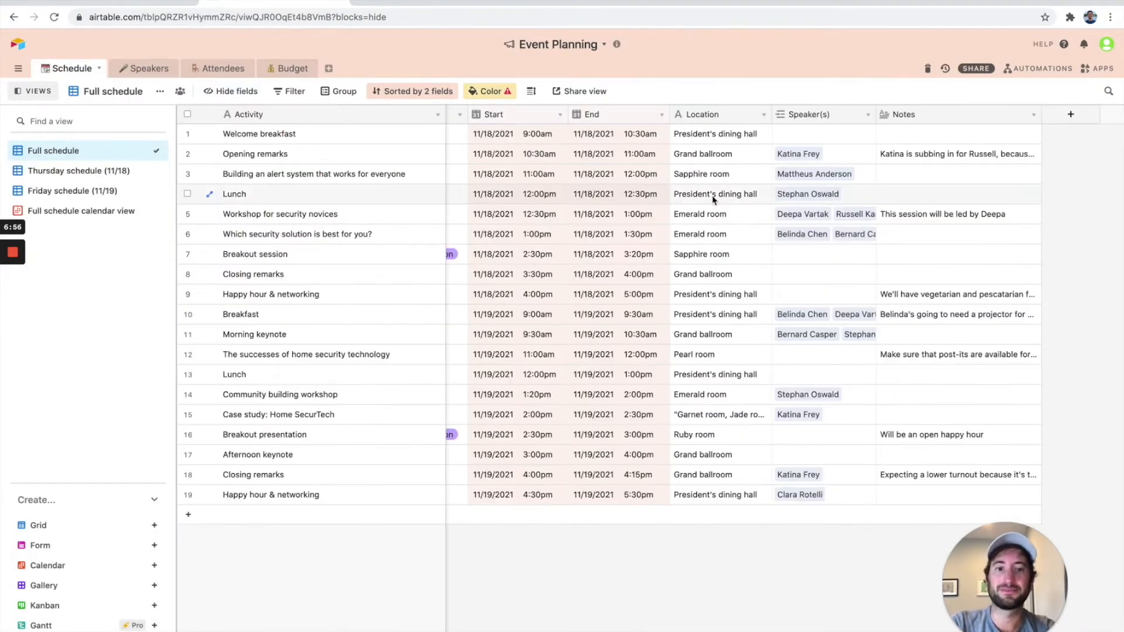
pyautogui.hscroll(1, 380, 171)
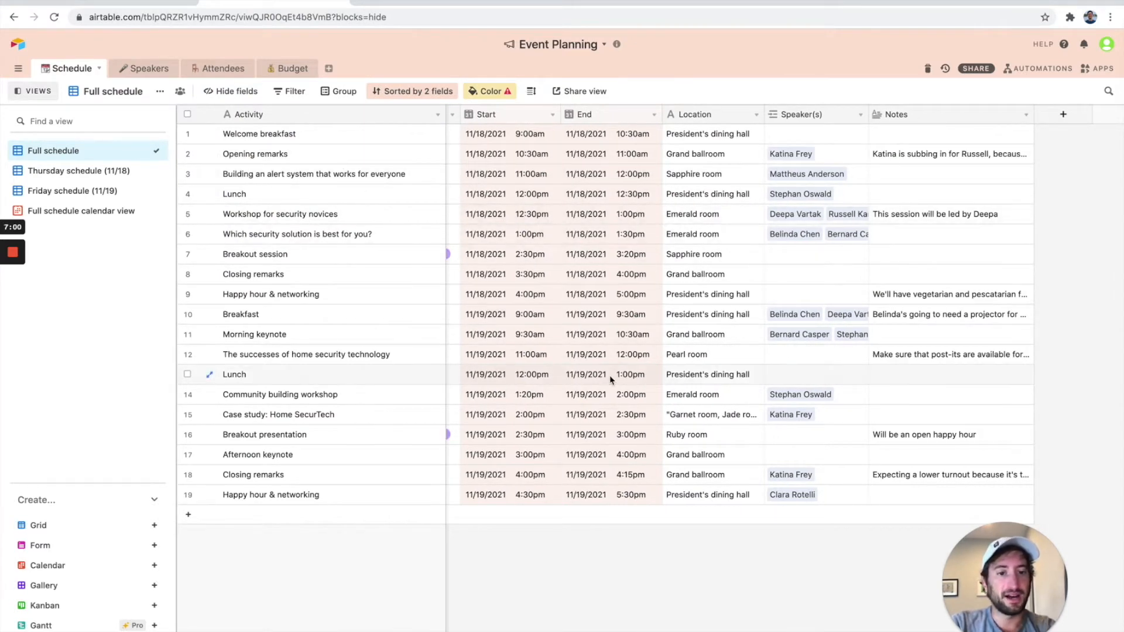
pyautogui.hscroll(1, 610, 379)
pyautogui.click(145, 68)
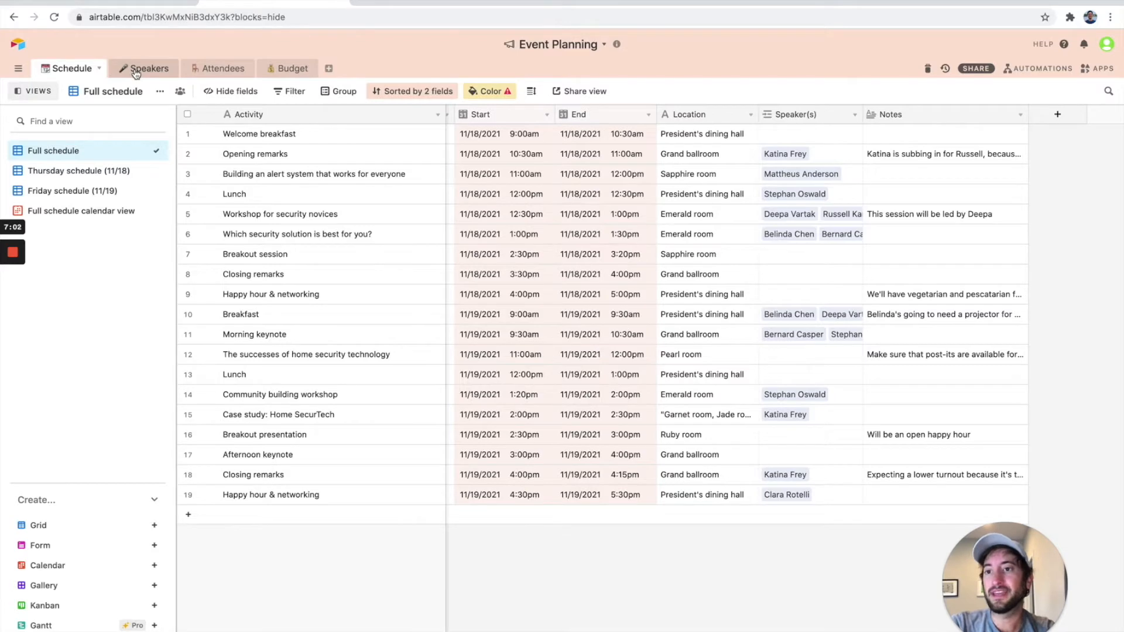
pyautogui.click(74, 66)
pyautogui.click(120, 69)
pyautogui.click(65, 68)
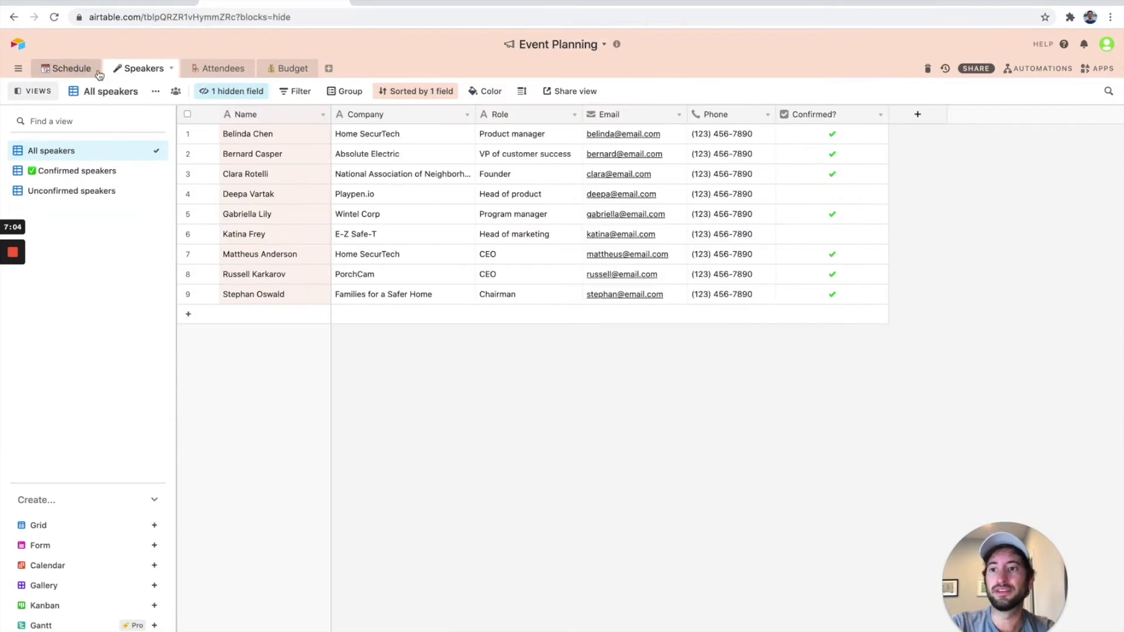
pyautogui.click(134, 70)
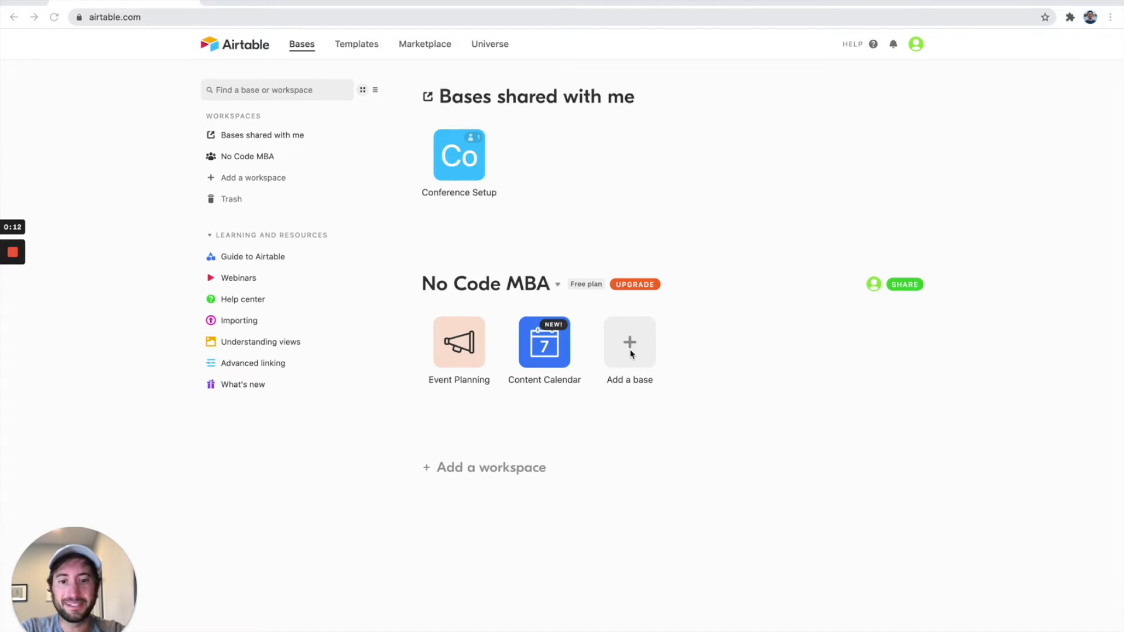
# - Create a new base from scratch in the No Code MBA workspace and name it Data Types
pyautogui.click(637, 329)
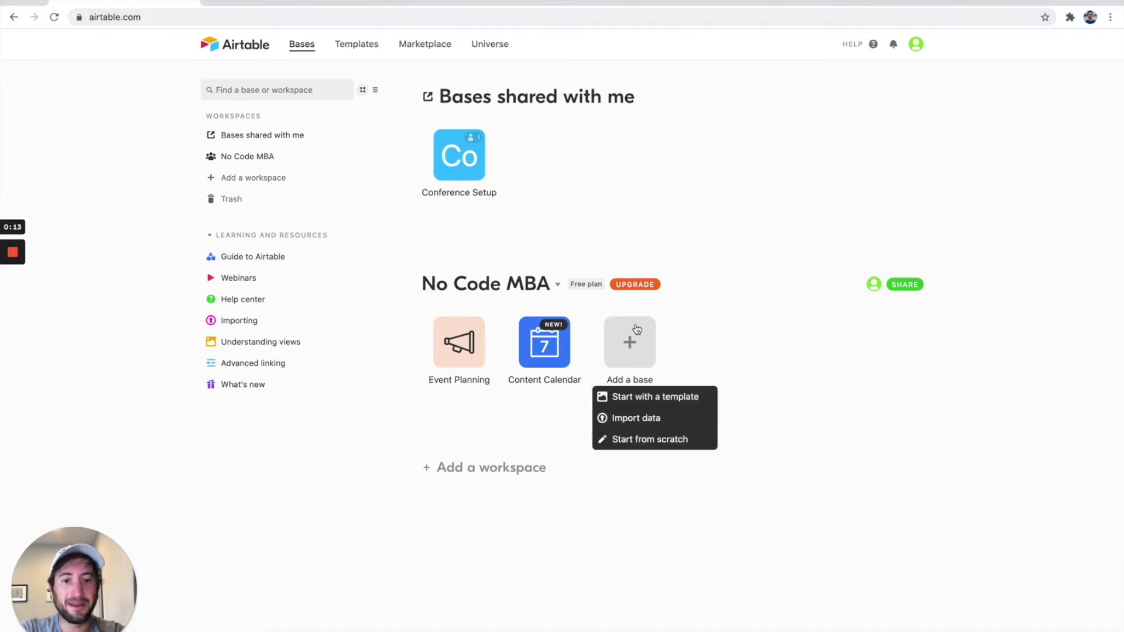
pyautogui.click(635, 440)
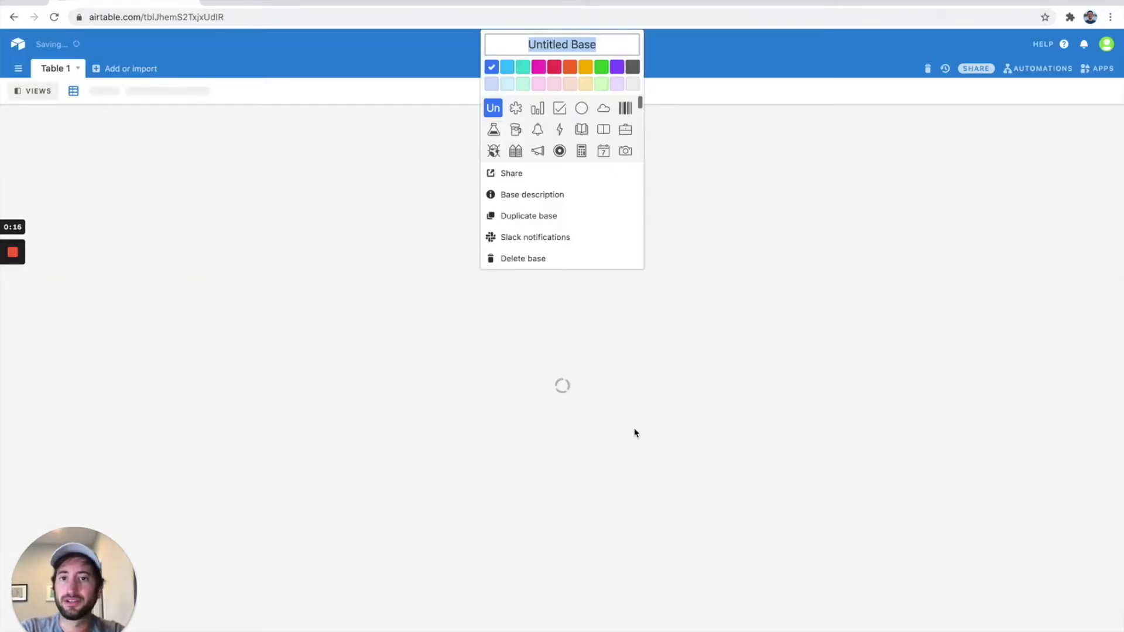
pyautogui.write('Dt')
pyautogui.press('BackSpace')
pyautogui.press('BackSpace')
pyautogui.write('Data Types')
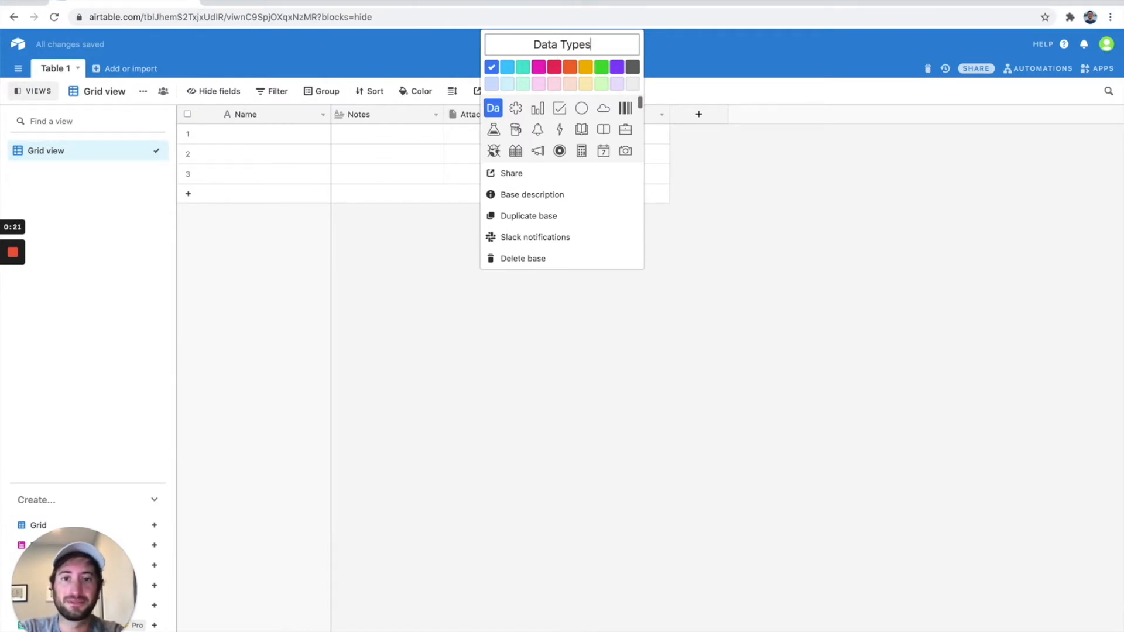
pyautogui.press('Return')
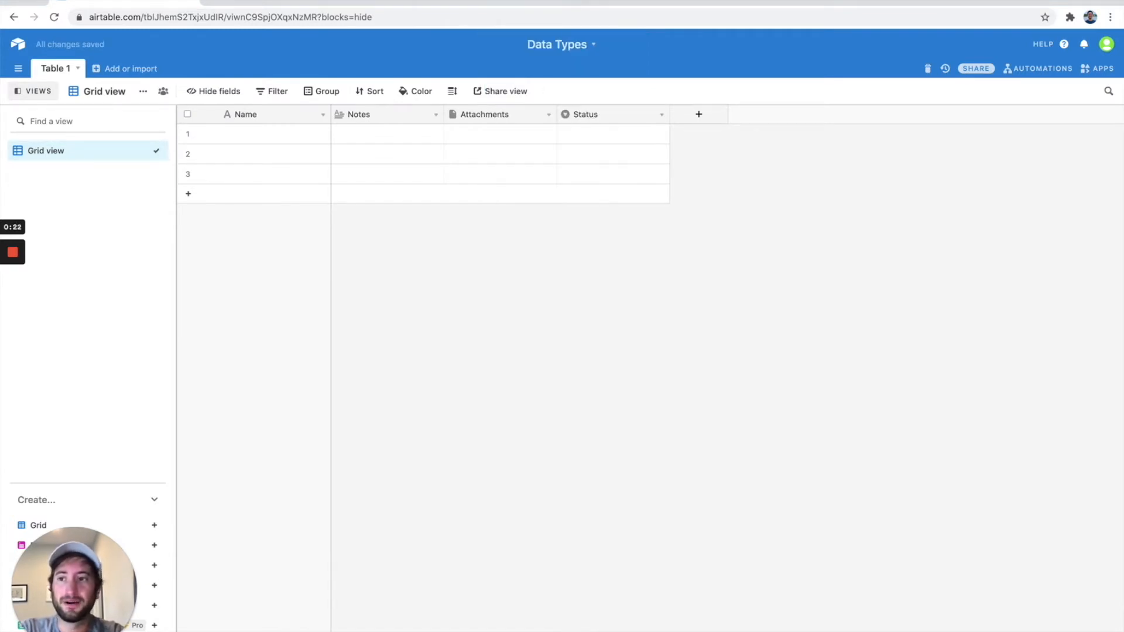
pyautogui.click(545, 52)
pyautogui.click(384, 273)
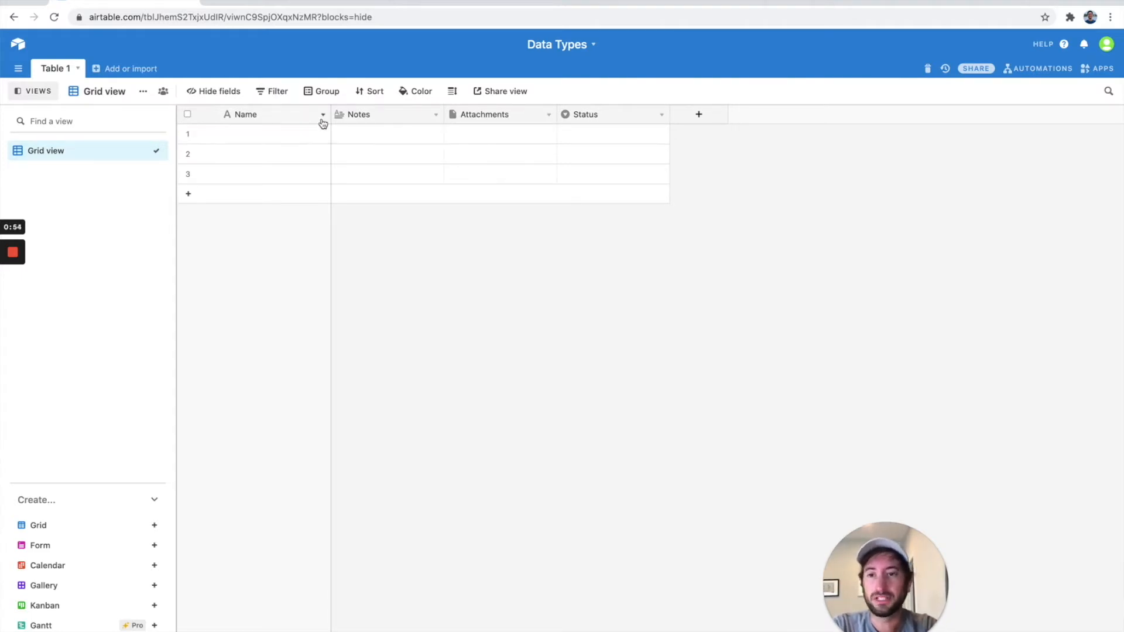
# - Examine the settings of the primary Name field in Table 1
pyautogui.click(255, 119)
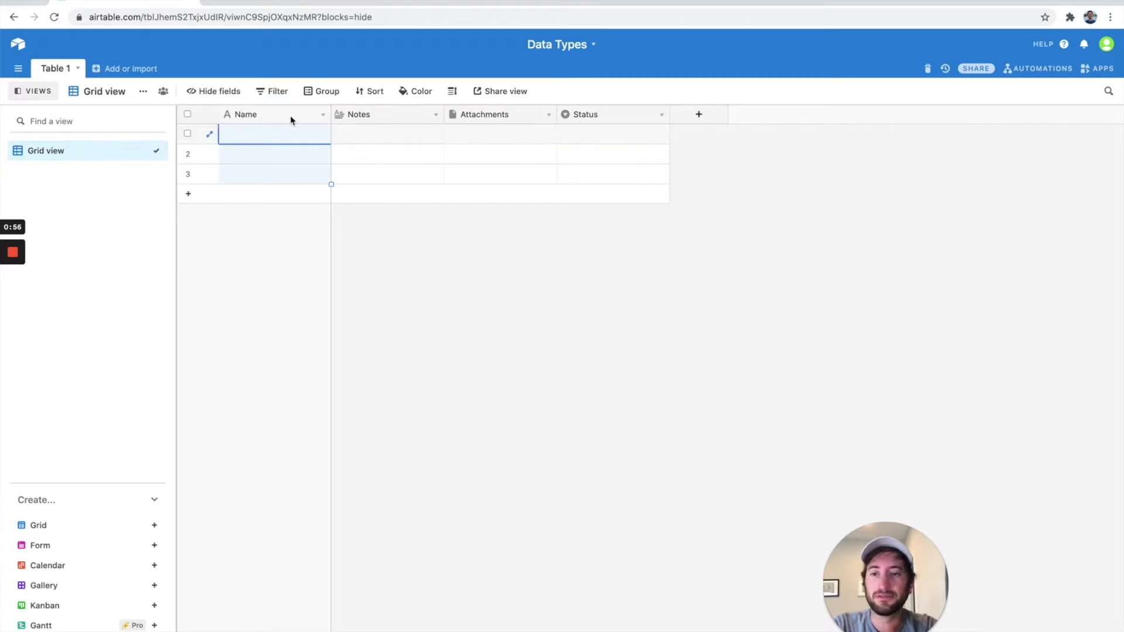
pyautogui.doubleClick(248, 116)
pyautogui.click(256, 147)
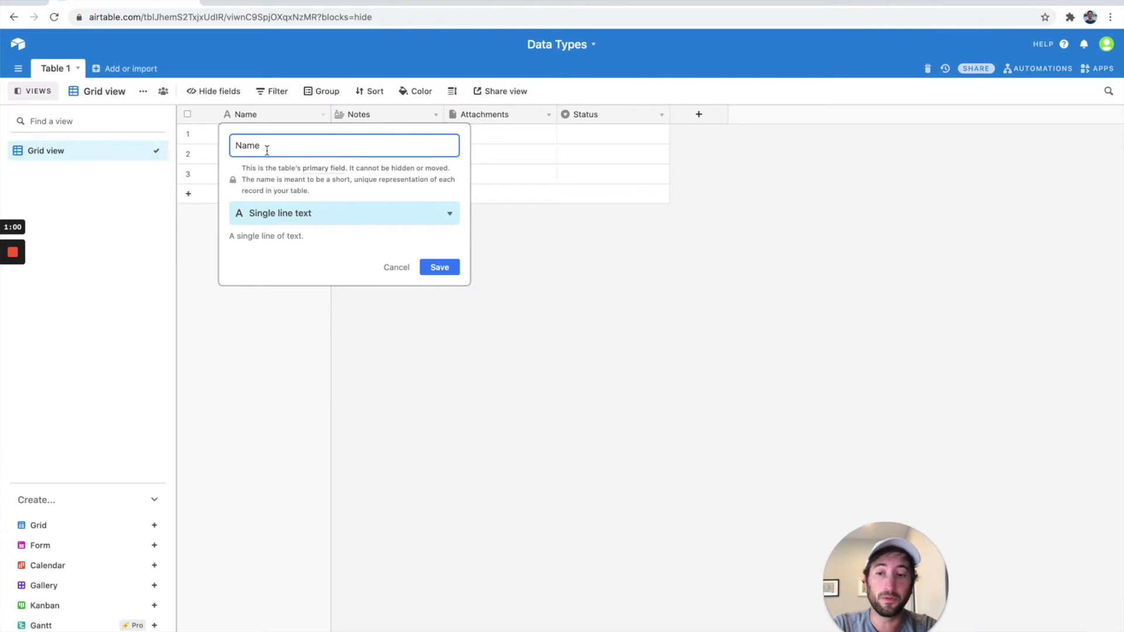
pyautogui.click(294, 114)
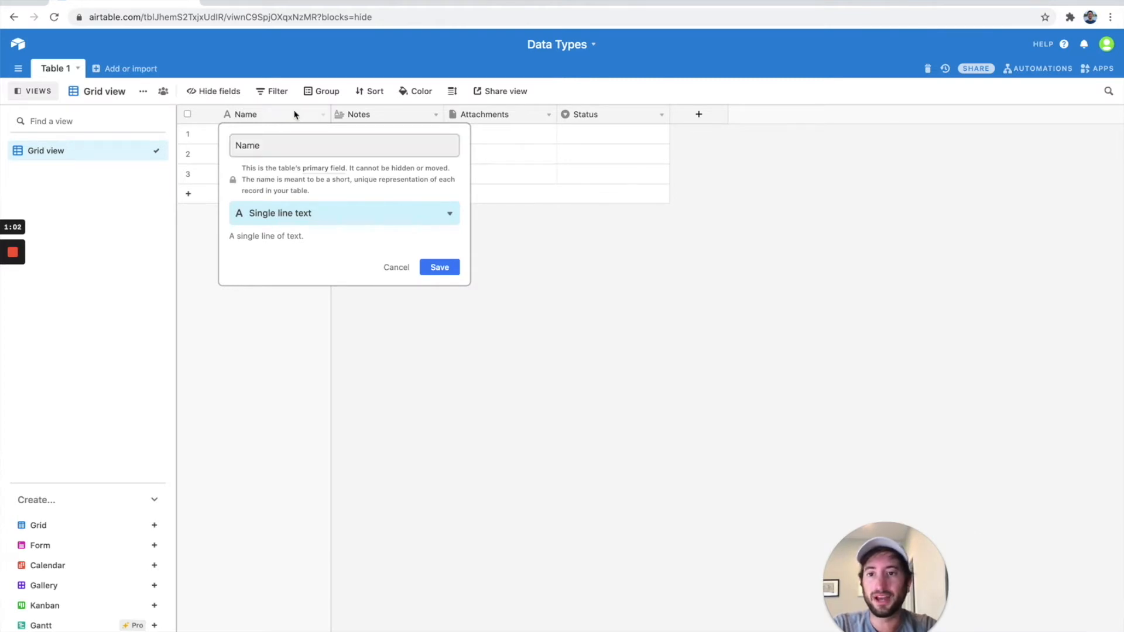
pyautogui.click(429, 266)
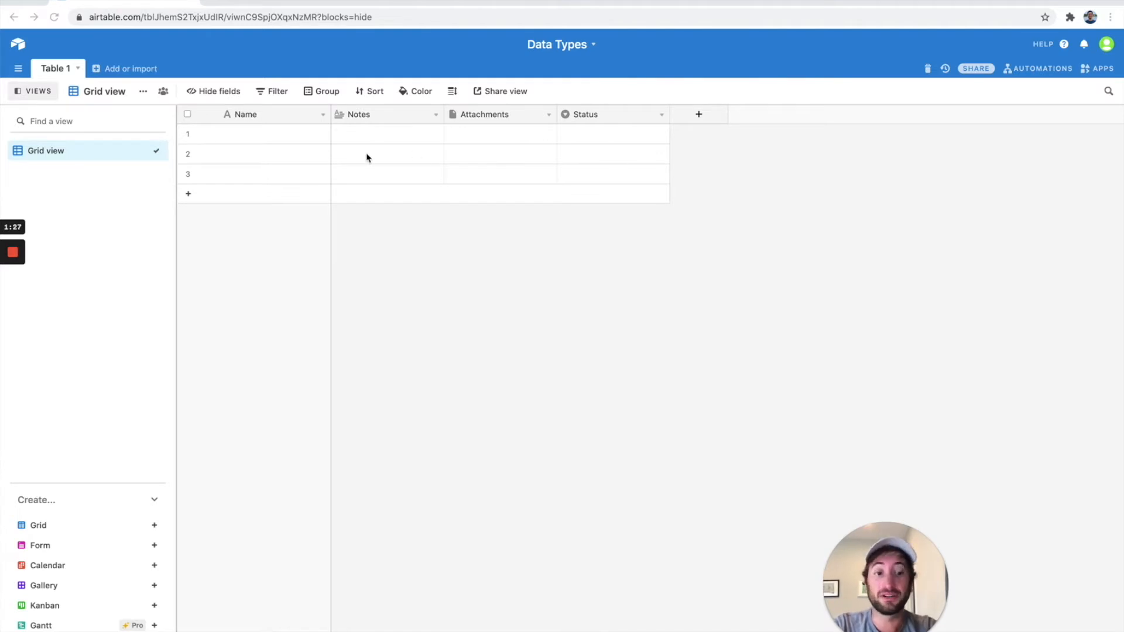
# - Rename the table's grid view as All No Code Tool Data
pyautogui.doubleClick(58, 152)
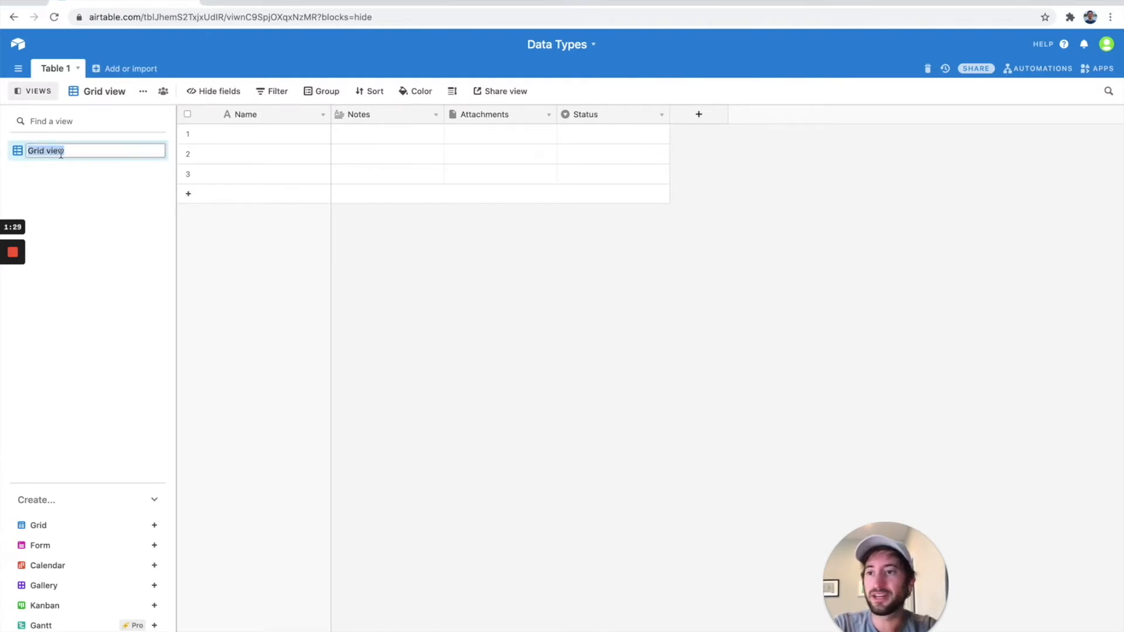
pyautogui.write('All N')
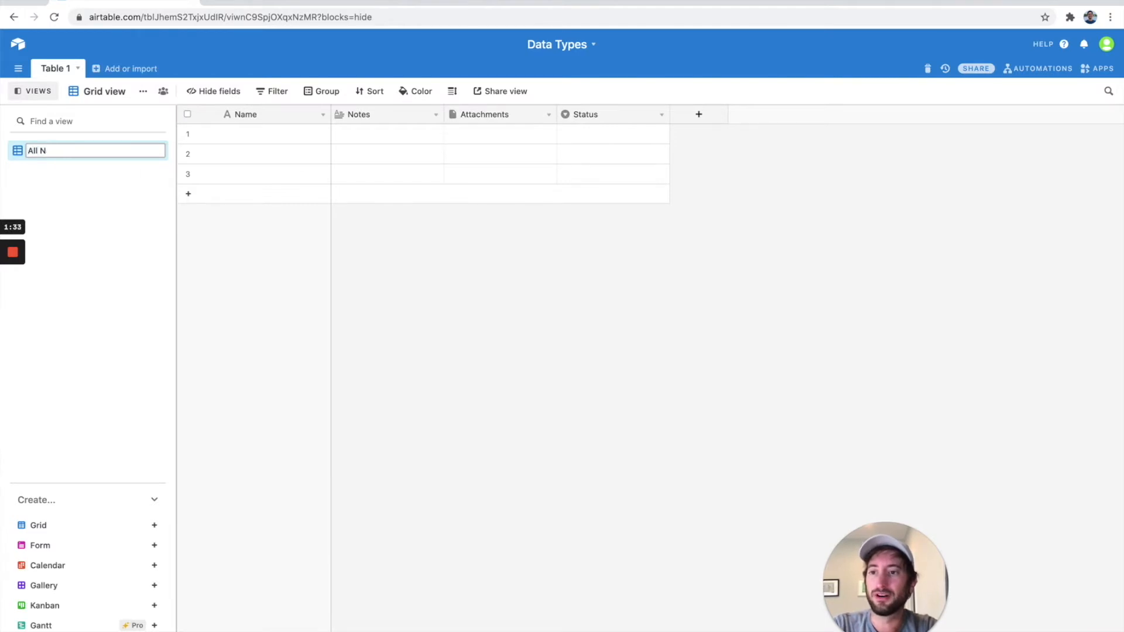
pyautogui.write('o Code TOol')
pyautogui.press('BackSpace')
pyautogui.press('BackSpace')
pyautogui.write('ol Data')
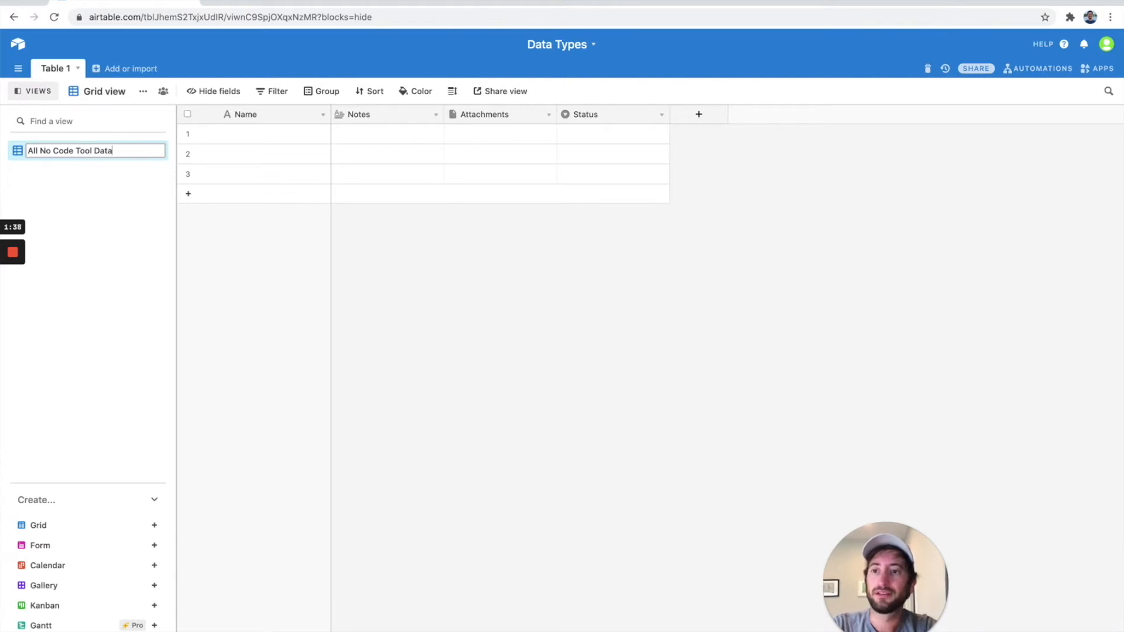
pyautogui.press('Return')
# - Rename Table 1 as No Code Tools
pyautogui.doubleClick(58, 68)
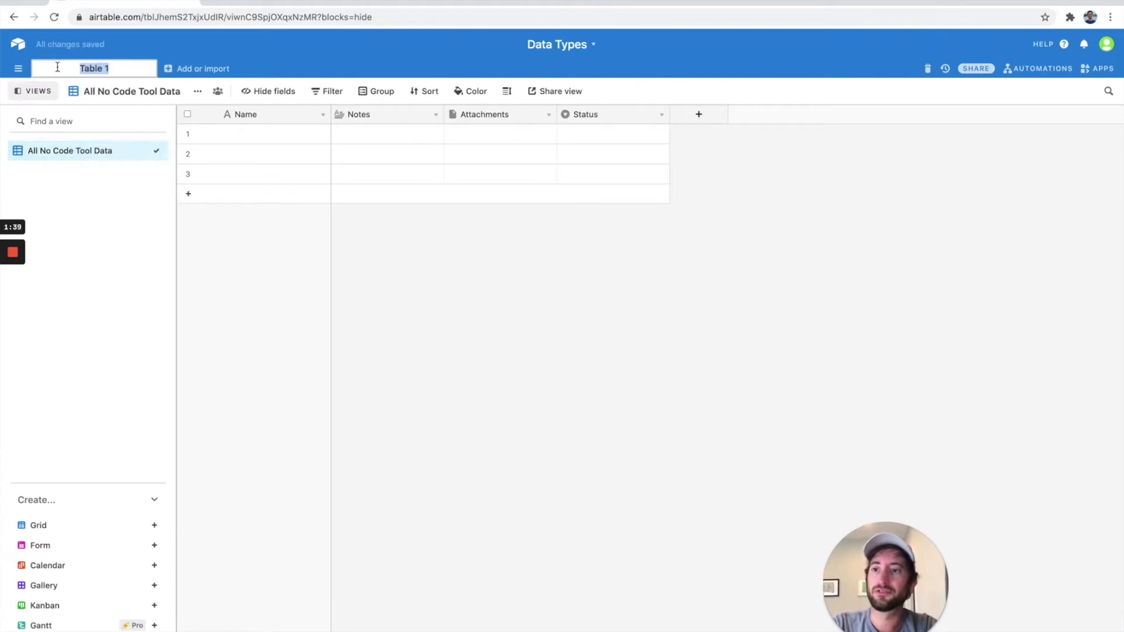
pyautogui.write('No Code Tools')
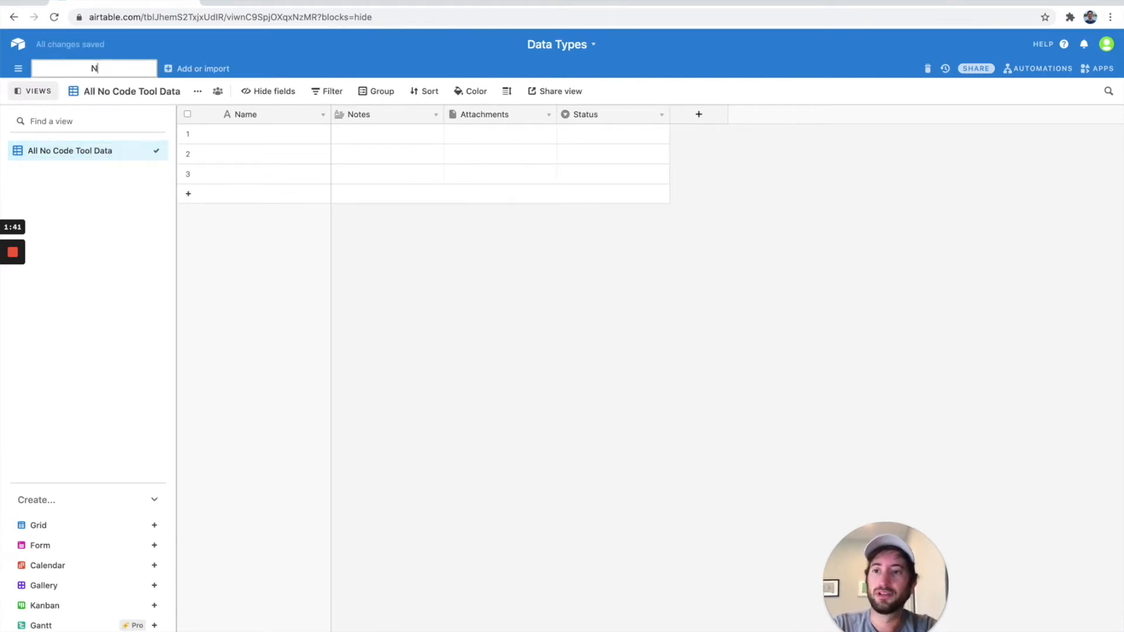
pyautogui.press('Return')
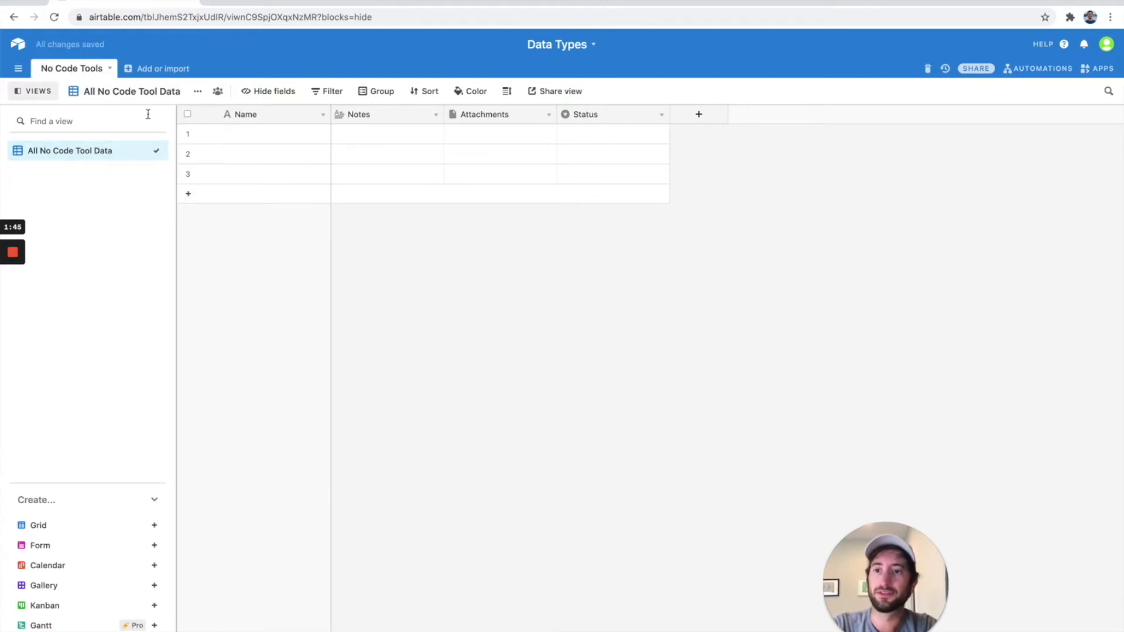
# - Rename the primary Name field as No Code Tool Name, leaving its type as single line text
pyautogui.doubleClick(253, 116)
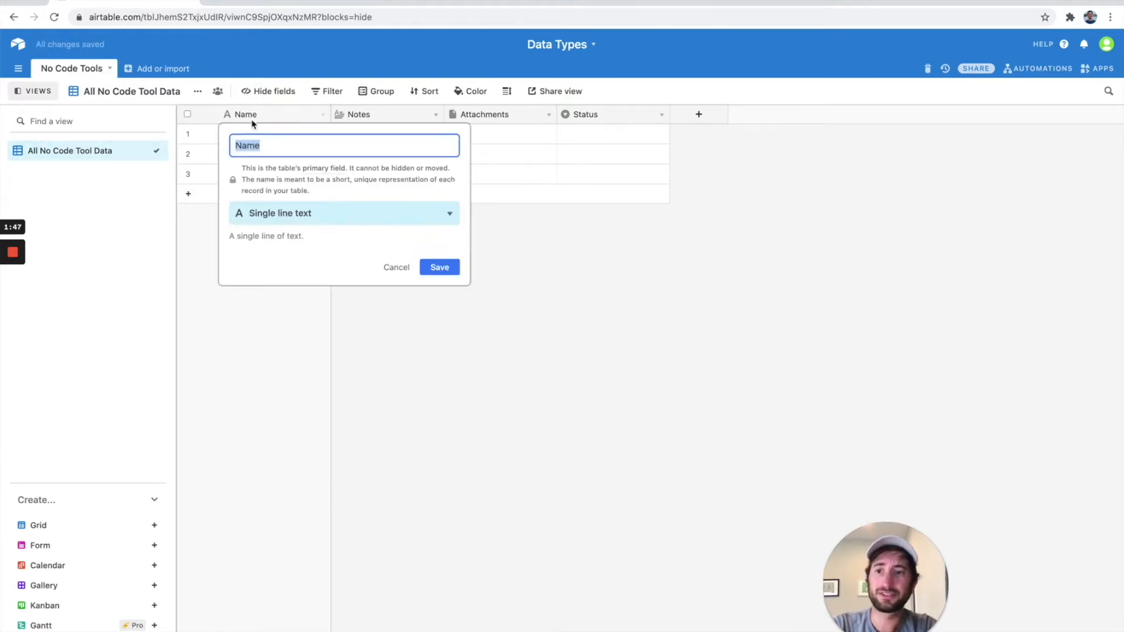
pyautogui.write('To')
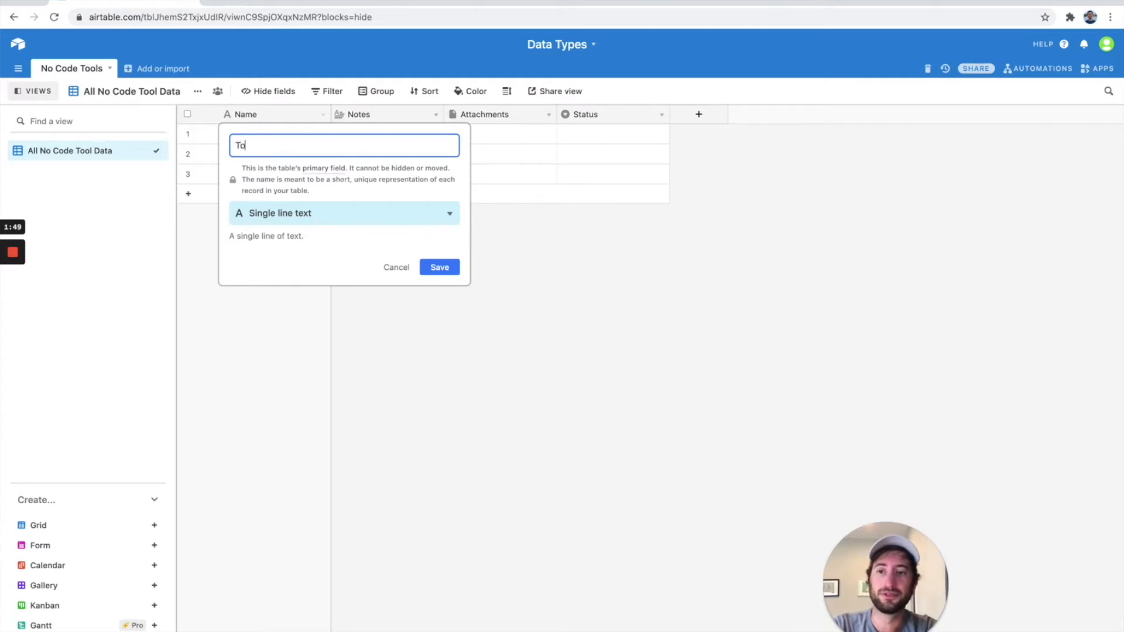
pyautogui.write('ol')
pyautogui.hotkey('ctrl', 'a')
pyautogui.write('No Cod')
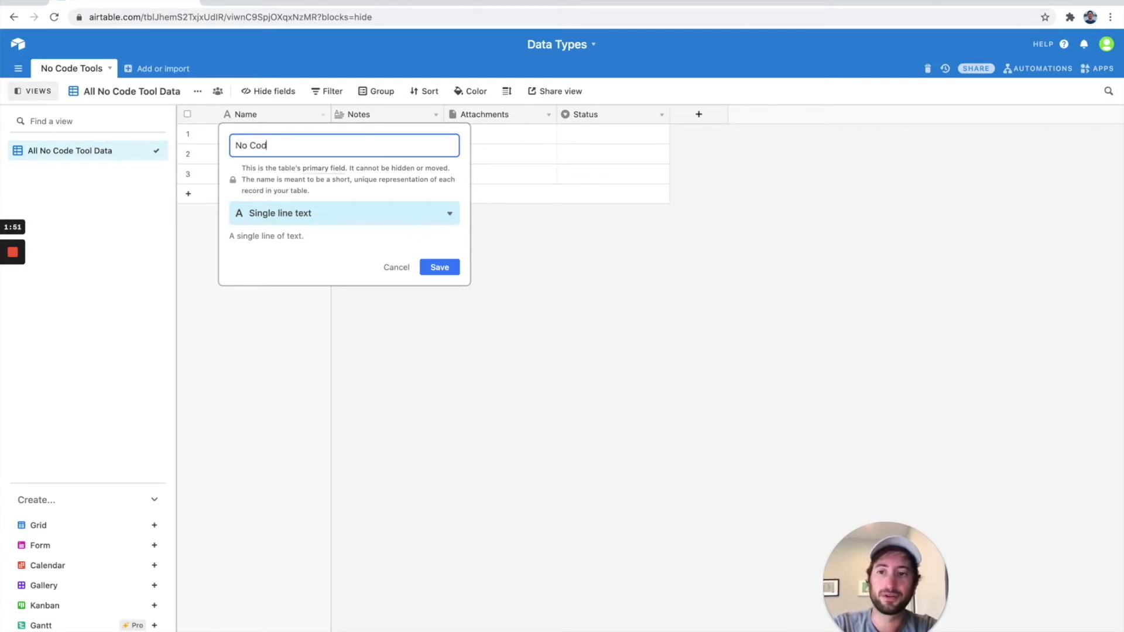
pyautogui.write('e Tool Name')
pyautogui.press('Return')
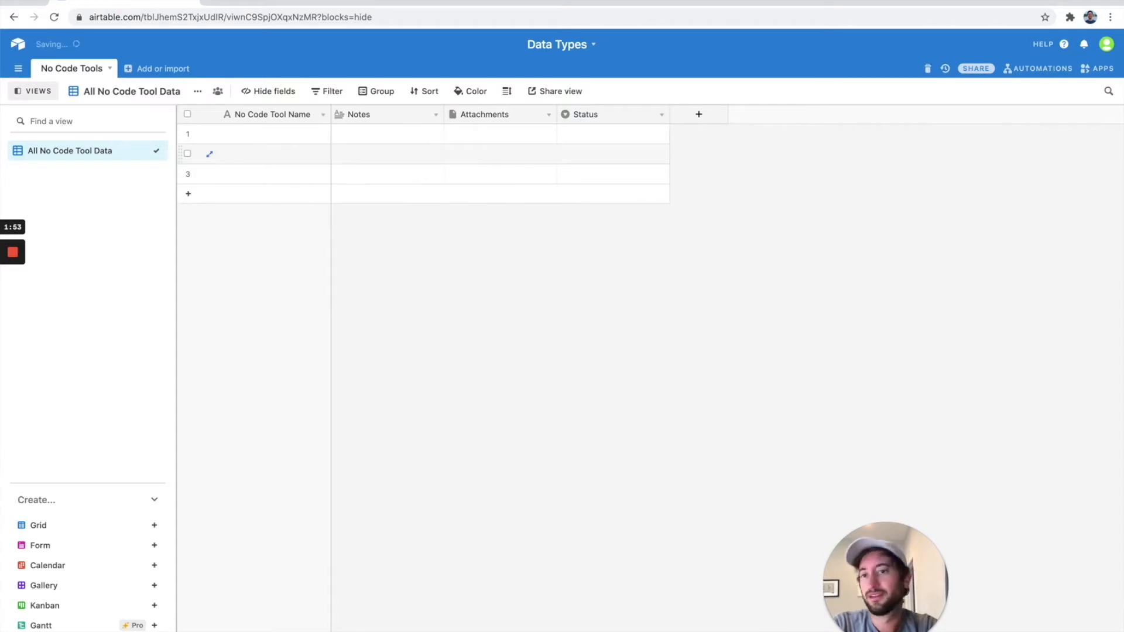
# - Read the primary field explanation in the No Code Tool Name field's settings and close them without changes
pyautogui.doubleClick(279, 116)
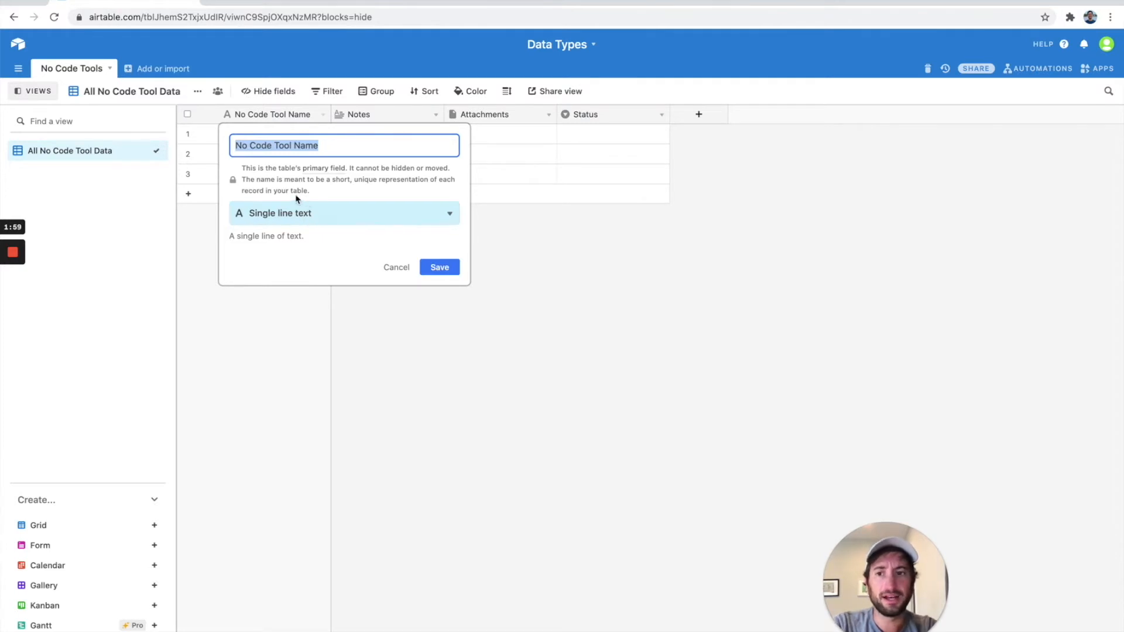
pyautogui.moveTo(246, 169); pyautogui.dragTo(263, 169)
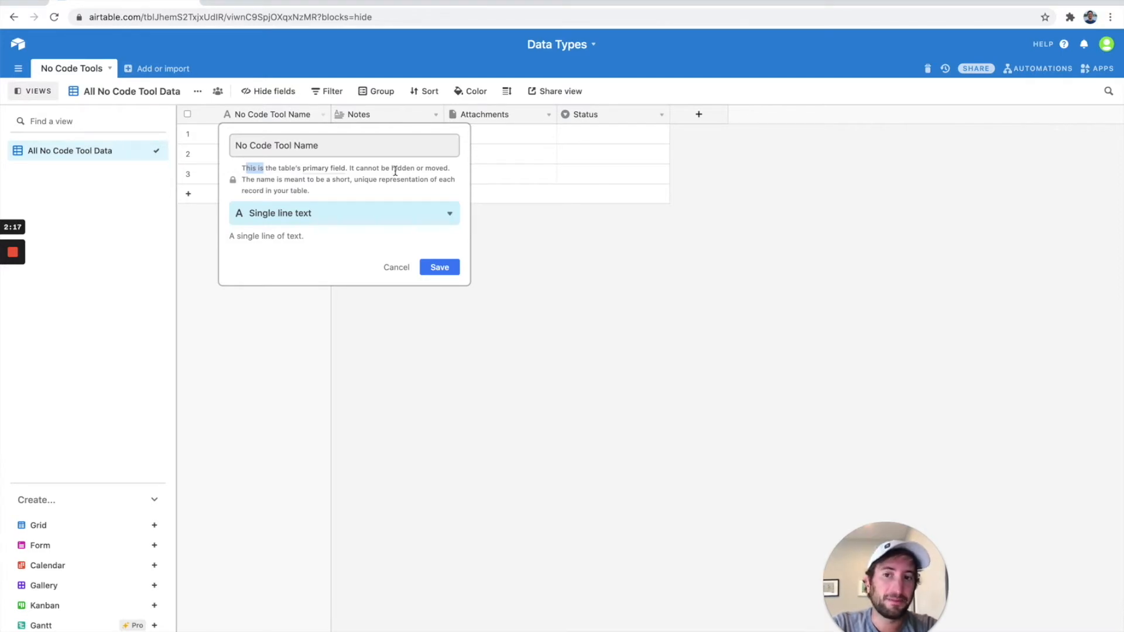
pyautogui.click(348, 188)
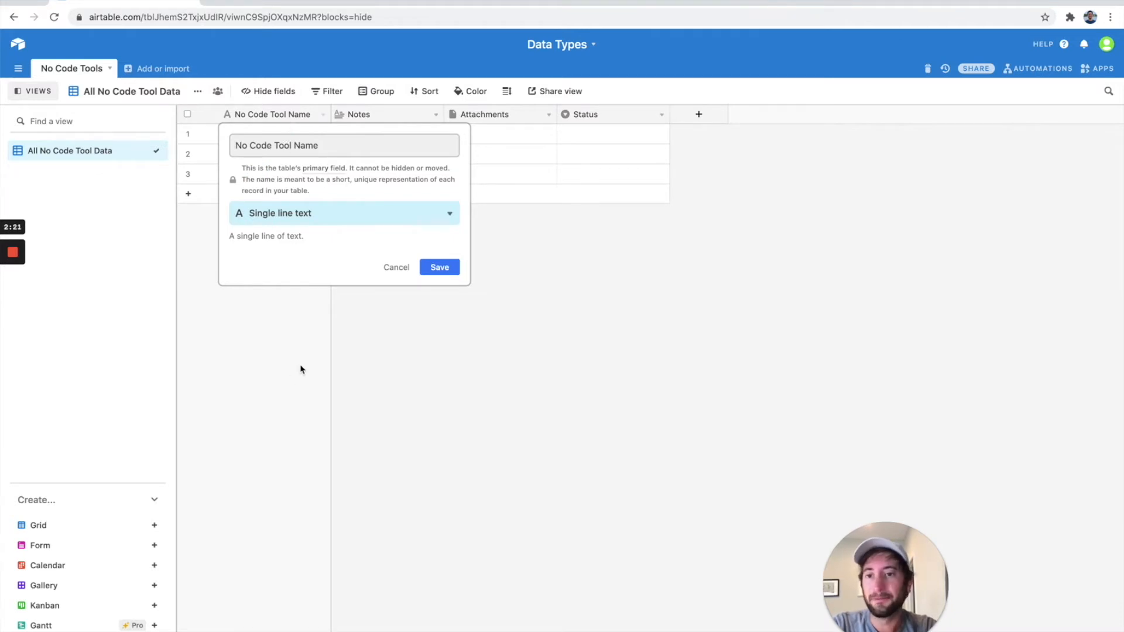
pyautogui.click(440, 269)
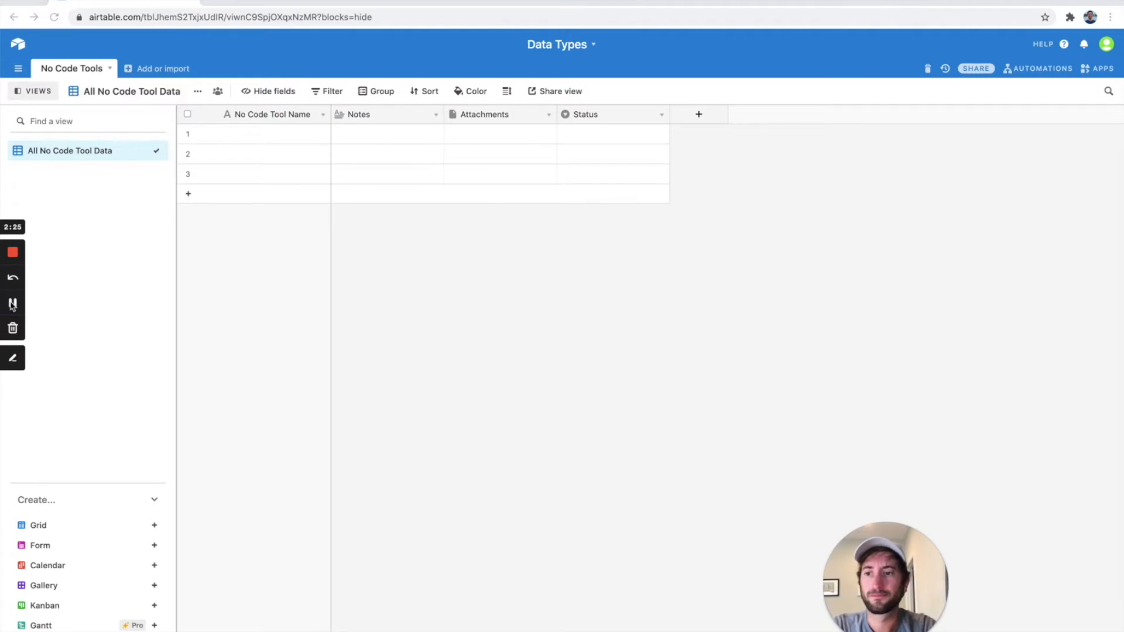
# - Enter Webflow, Airtable and Glide as the names of the first three records
pyautogui.click(237, 132)
pyautogui.write('Webflow')
pyautogui.press('Return')
pyautogui.write('Airtable')
pyautogui.press('Return')
pyautogui.write('Glide')
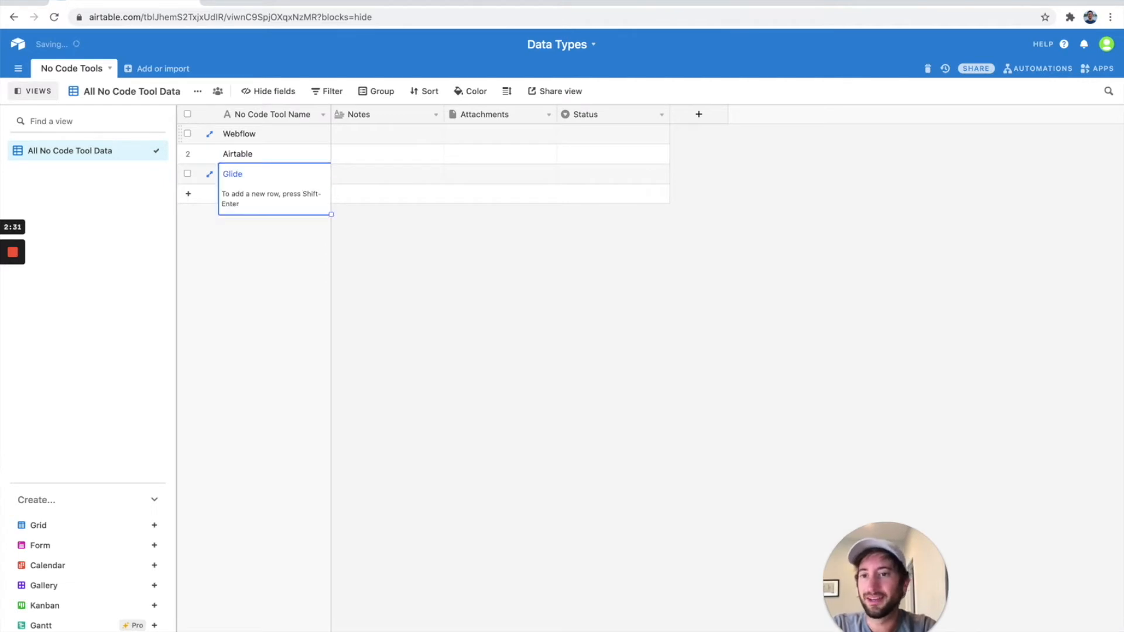
pyautogui.click(247, 240)
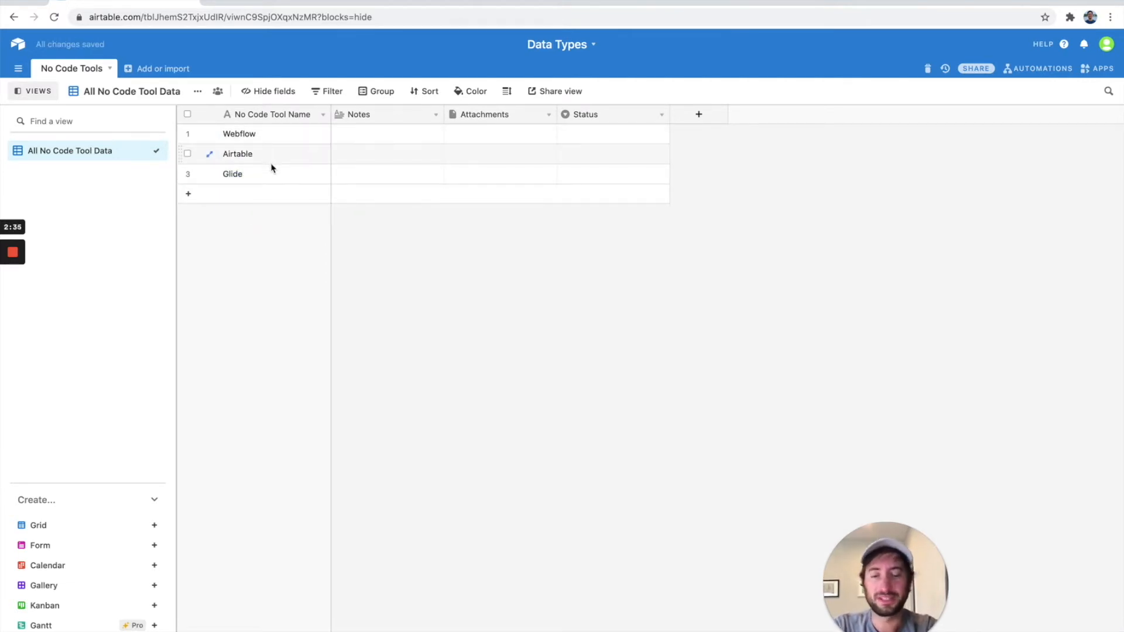
pyautogui.doubleClick(359, 115)
pyautogui.click(279, 250)
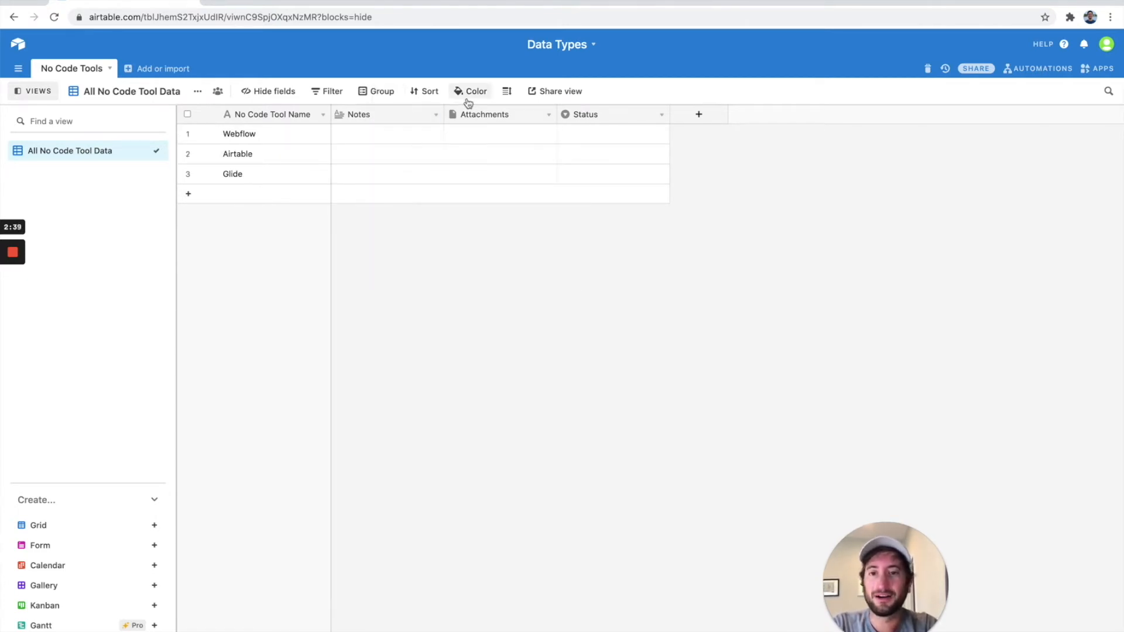
pyautogui.click(436, 115)
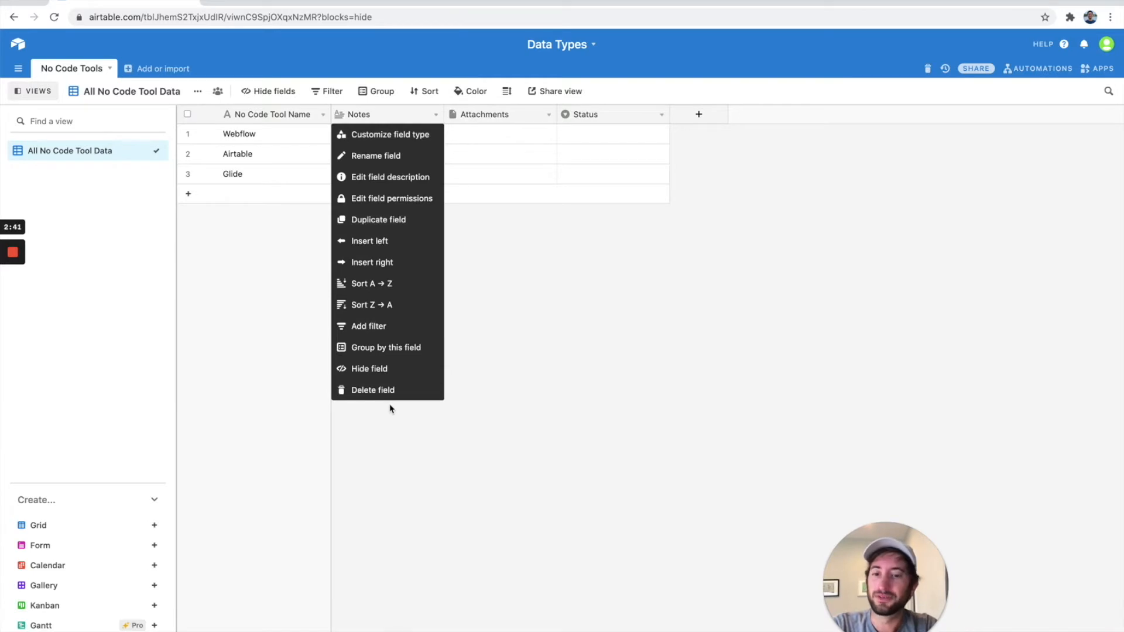
pyautogui.click(591, 183)
# - Rename the Notes field as Description, keeping its type as long text, and widen its column
pyautogui.doubleClick(362, 117)
pyautogui.click(402, 176)
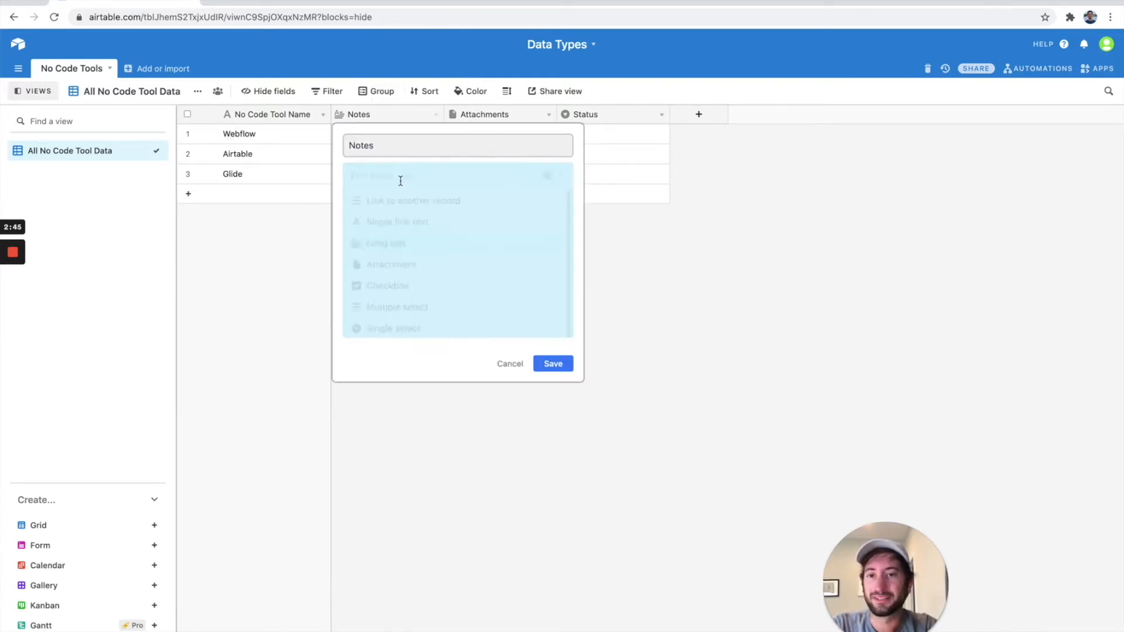
pyautogui.click(421, 242)
pyautogui.click(394, 145)
pyautogui.doubleClick(392, 145)
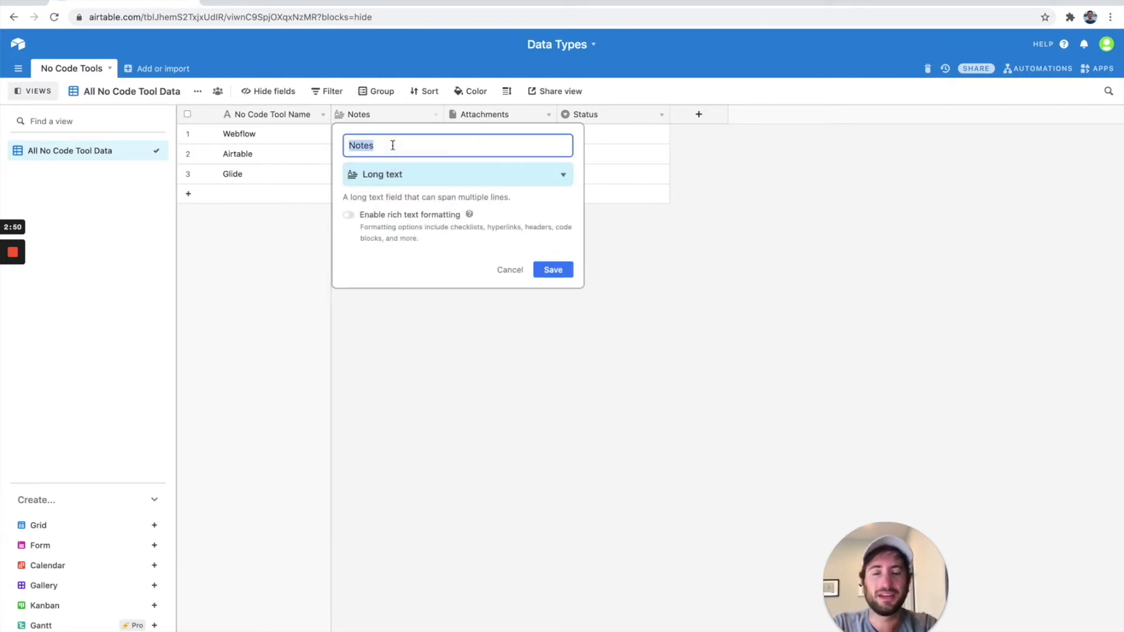
pyautogui.write('Description')
pyautogui.press('Return')
pyautogui.moveTo(440, 121); pyautogui.dragTo(481, 117)
# - Enter "Webflow is a no-code website builder" as the description of the Webflow record
pyautogui.doubleClick(403, 134)
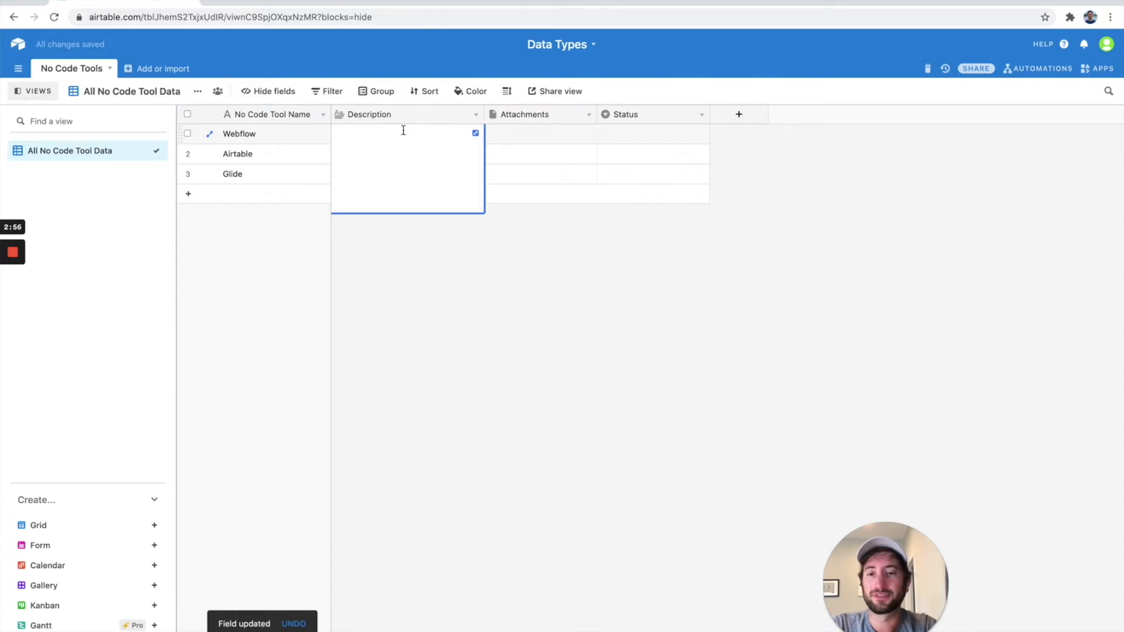
pyautogui.write('Webflow is a no-code website buildin')
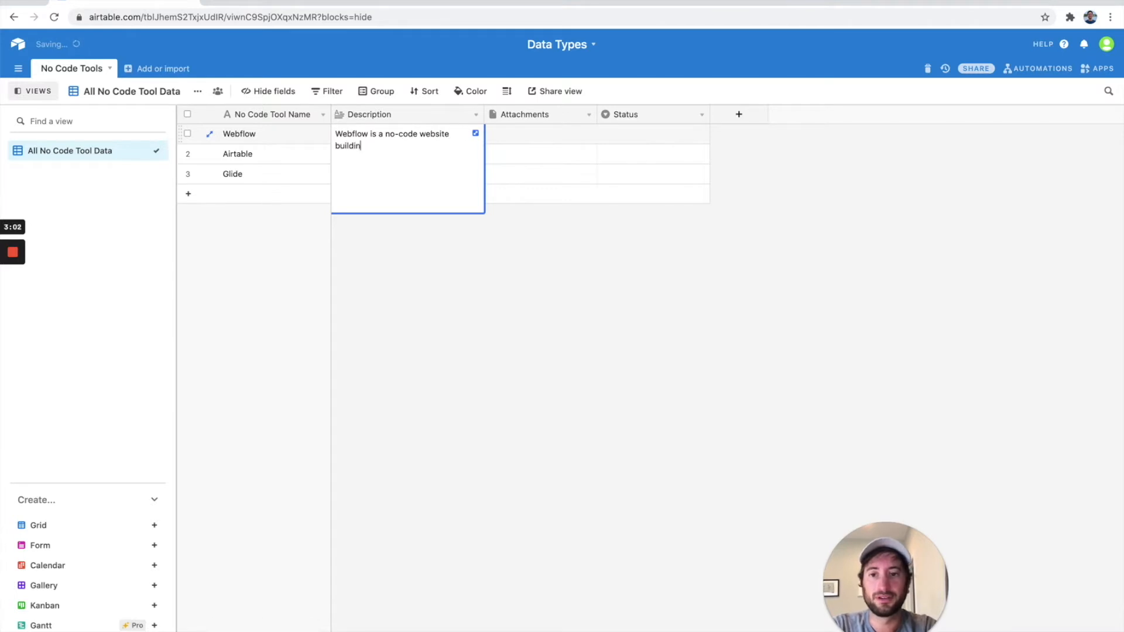
pyautogui.press('Escape')
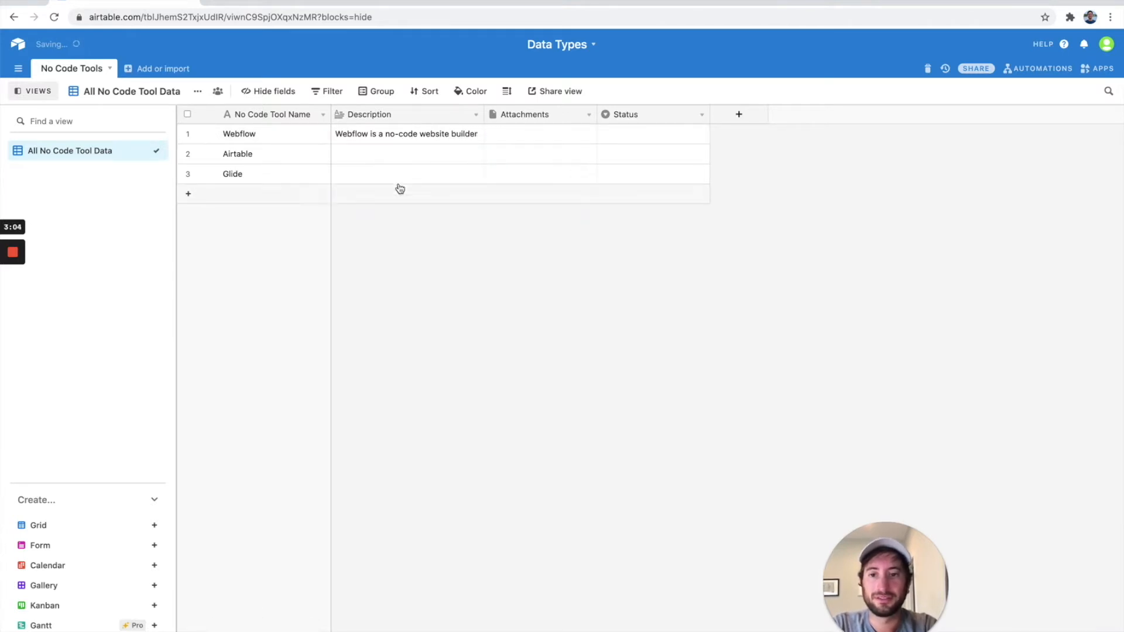
# - Enter "Airtable is used for no-code automation" as the description of the Airtable record
pyautogui.doubleClick(389, 158)
pyautogui.write('Airtable')
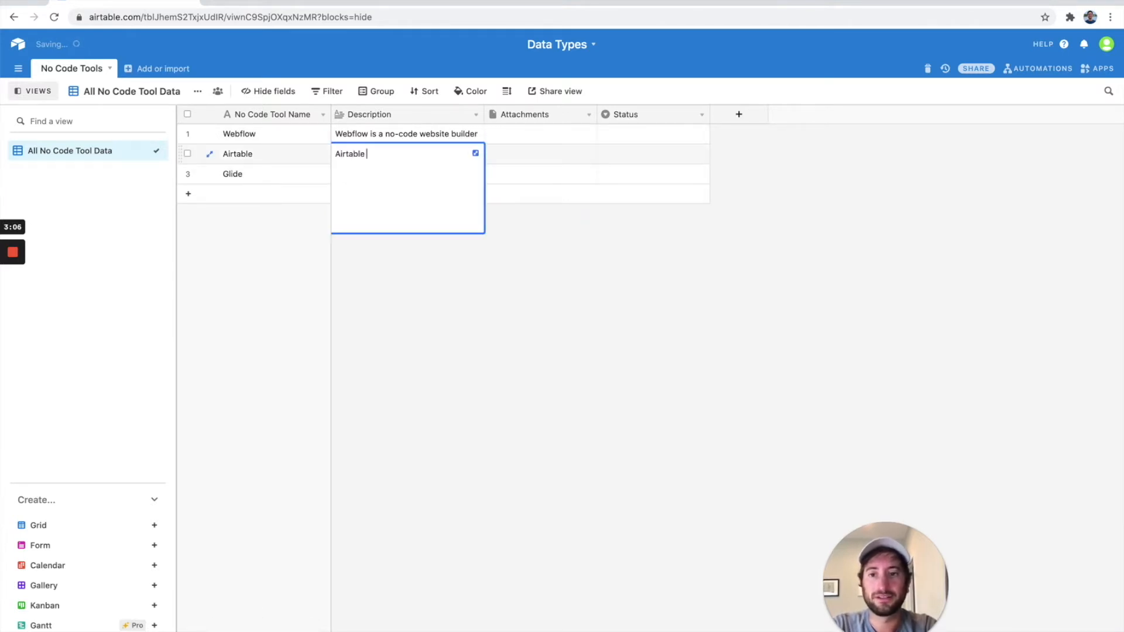
pyautogui.write(' is used for no-code automation')
pyautogui.press('Return')
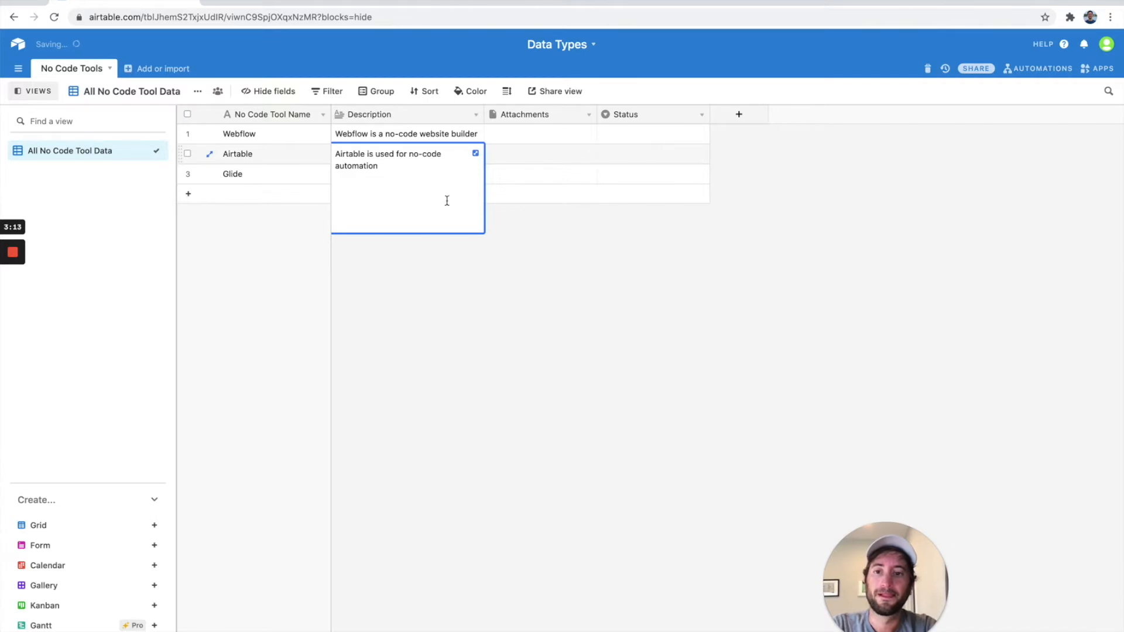
pyautogui.press('Escape')
# - Enter "Glide is a tool to build mobile apps using a spreadsheet" as Glide's description and widen the Description column slightly
pyautogui.click(346, 179)
pyautogui.write('Glide is a')
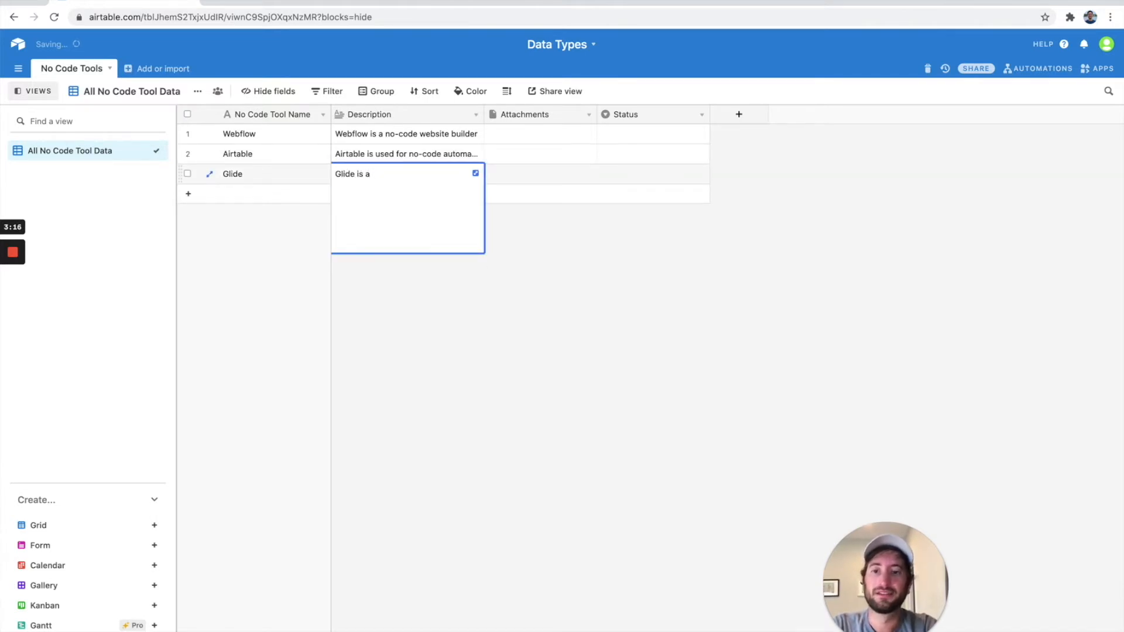
pyautogui.write('e apps using a spreadsheet')
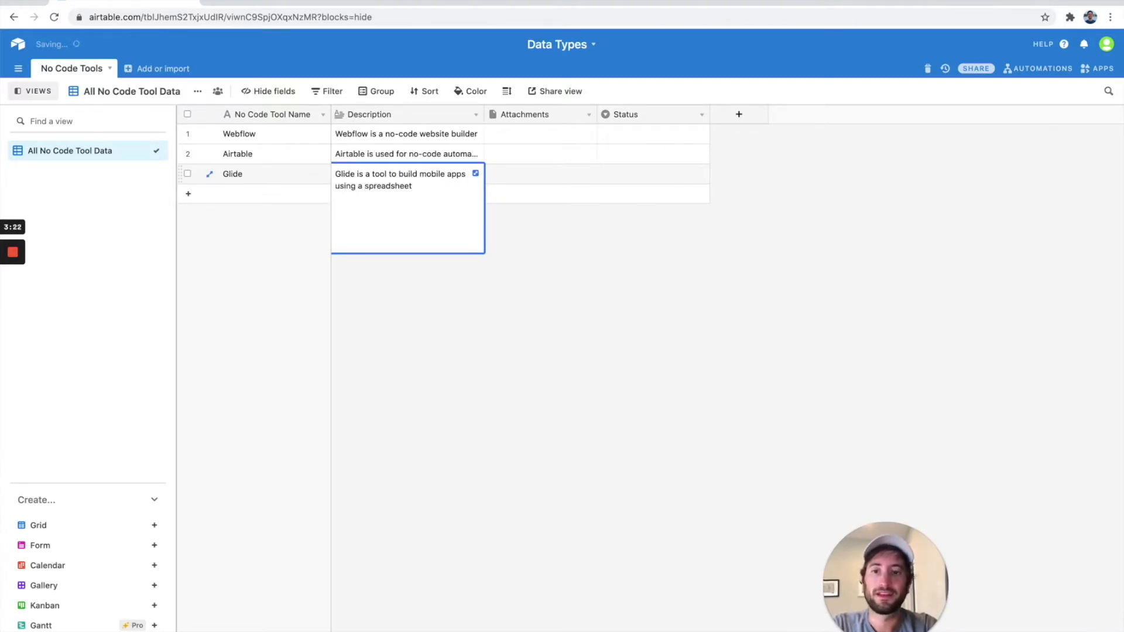
pyautogui.click(388, 318)
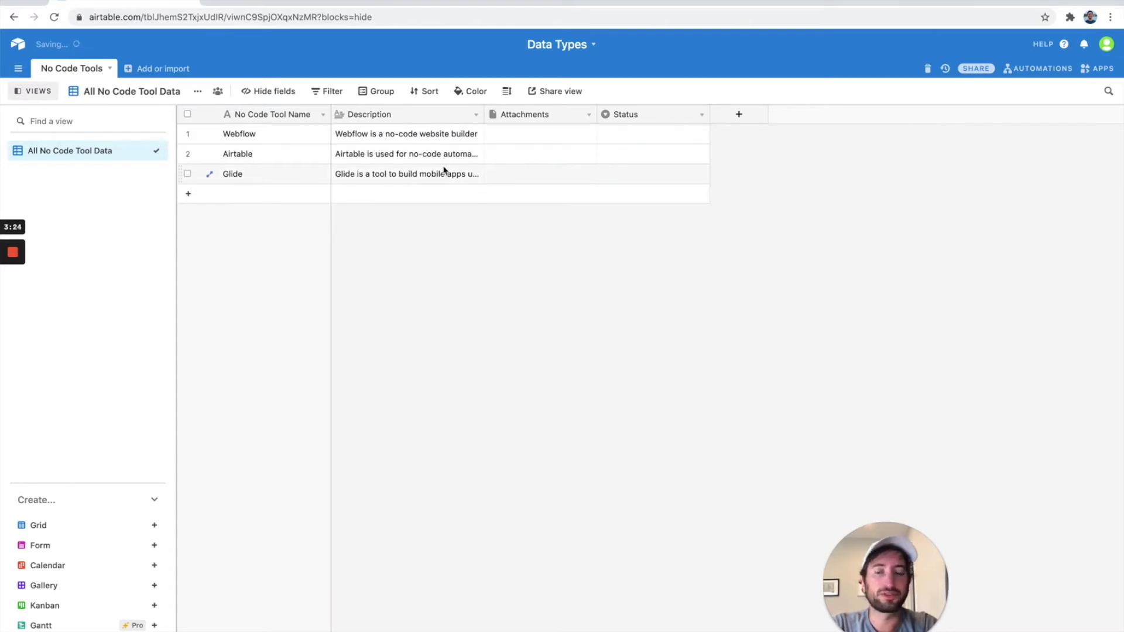
pyautogui.moveTo(484, 114); pyautogui.dragTo(491, 114)
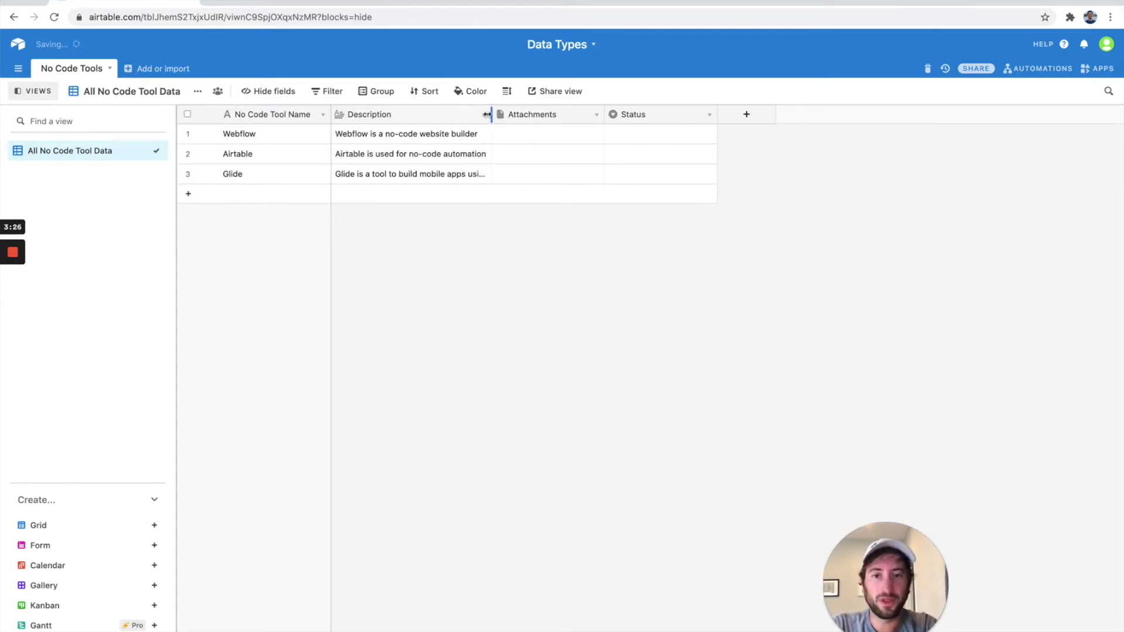
# - Rename the Attachments field as Logo, keeping its type as attachment
pyautogui.click(532, 116)
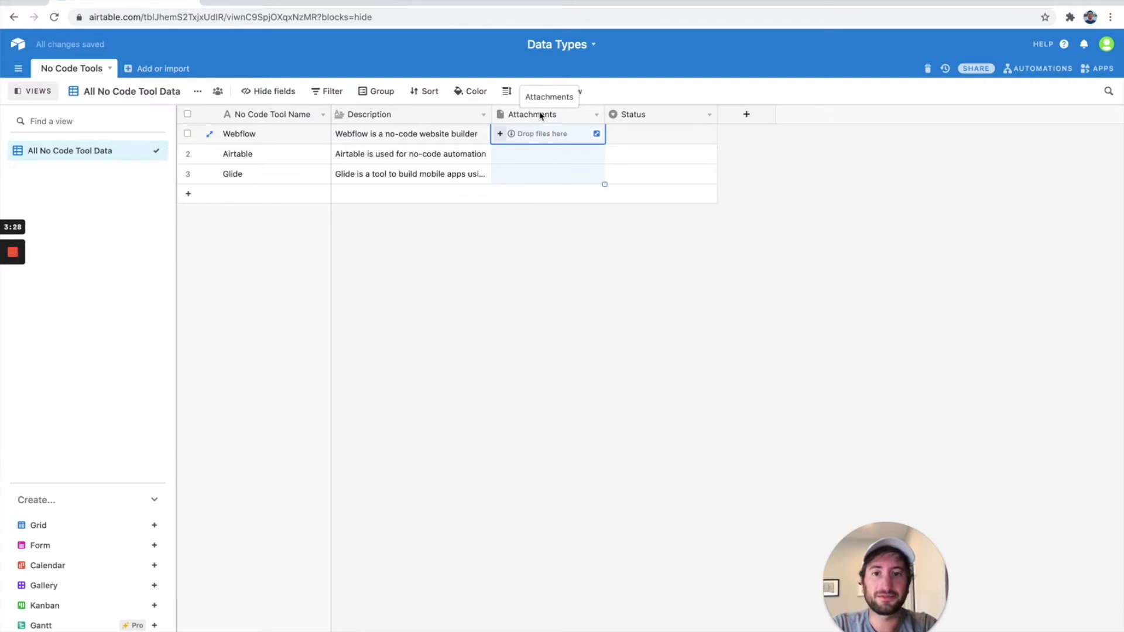
pyautogui.click(597, 116)
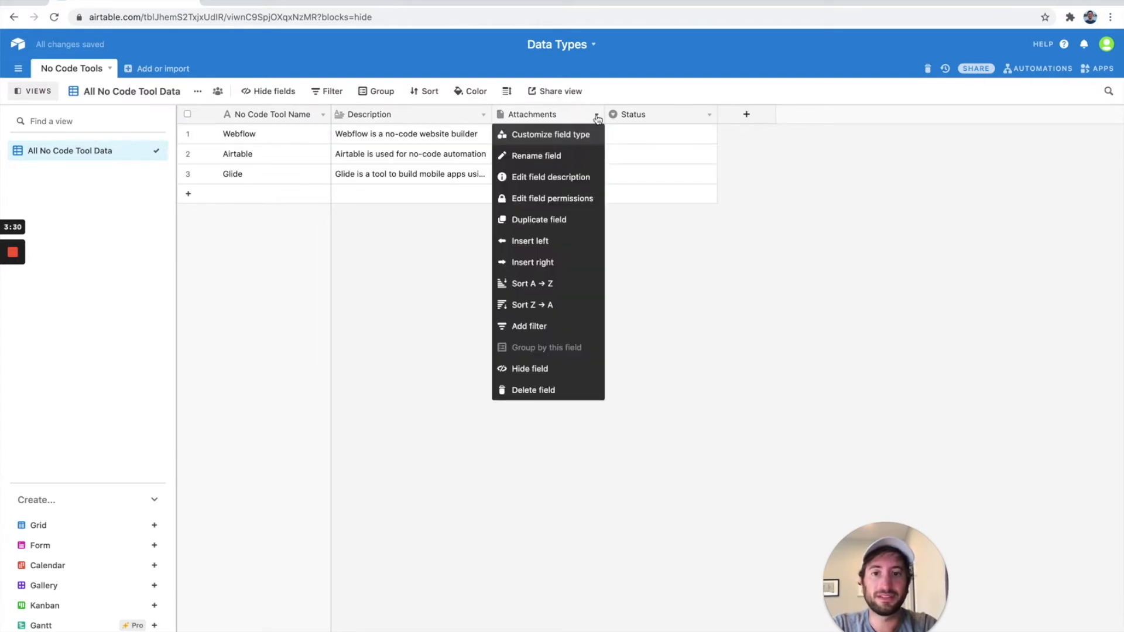
pyautogui.click(558, 155)
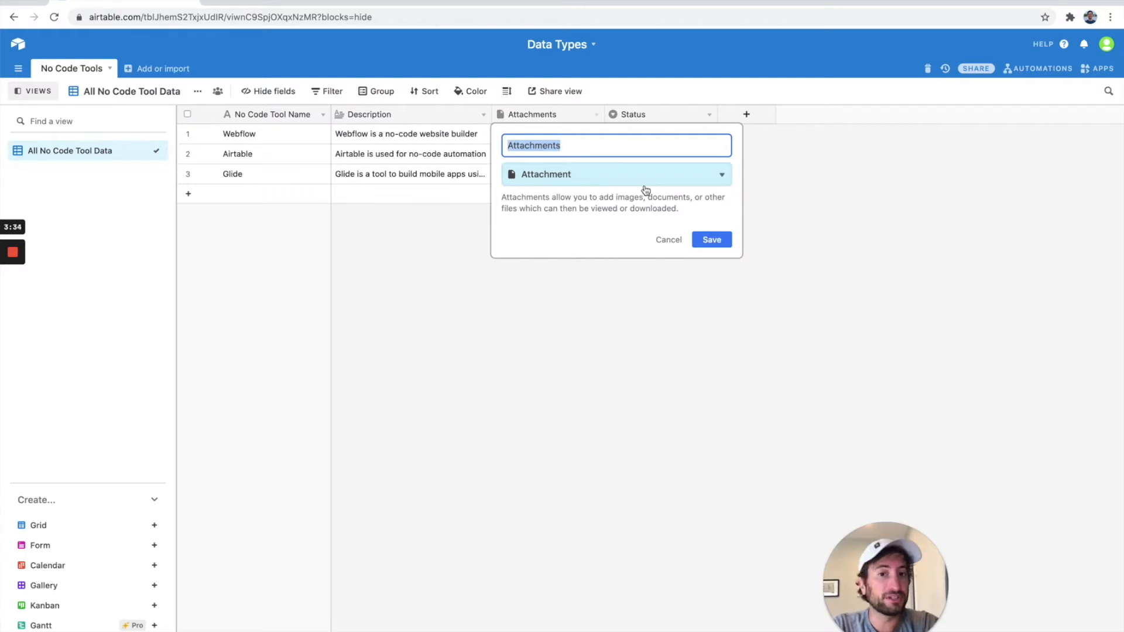
pyautogui.write('Logo')
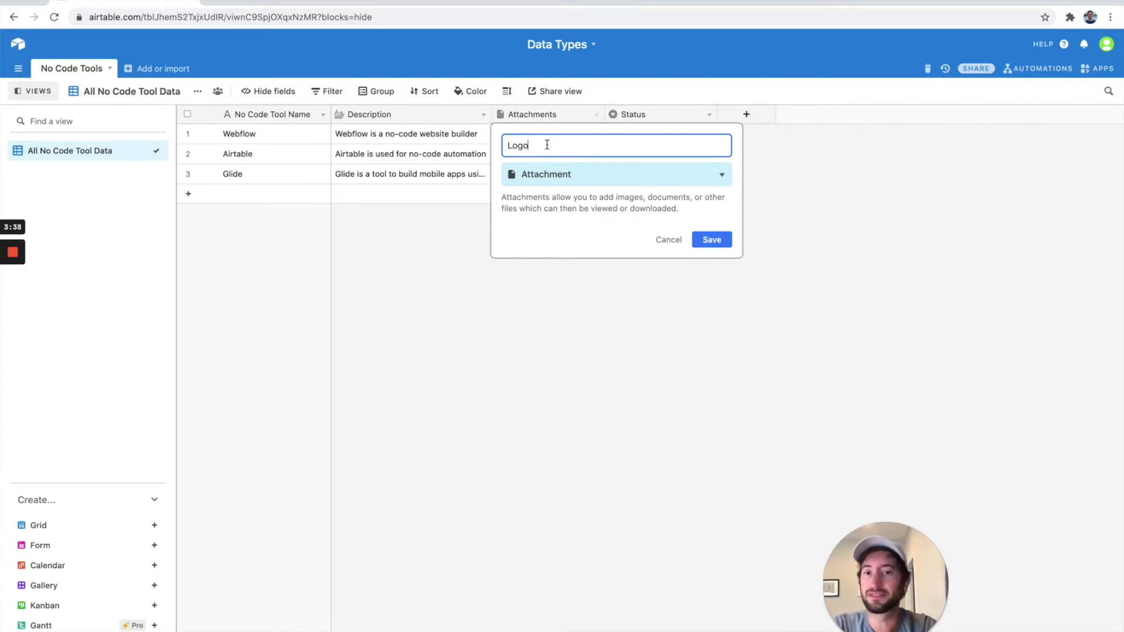
pyautogui.press('Return')
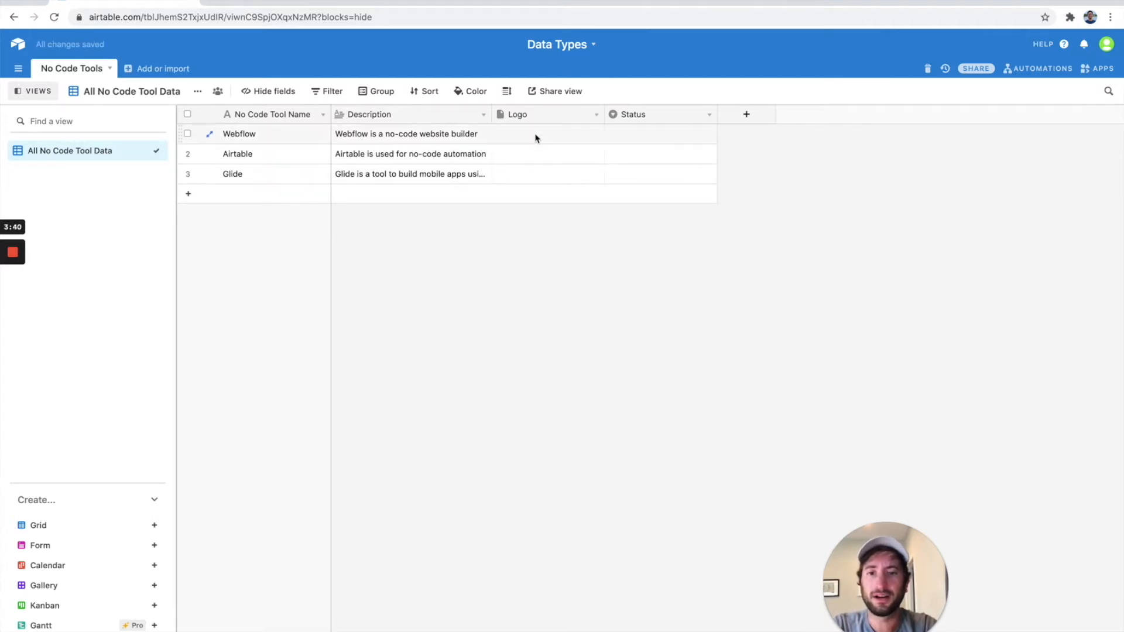
# - Attach the white W on blue square image from a web image search for "webflow logo" to the Webflow record's Logo field
pyautogui.click(534, 138)
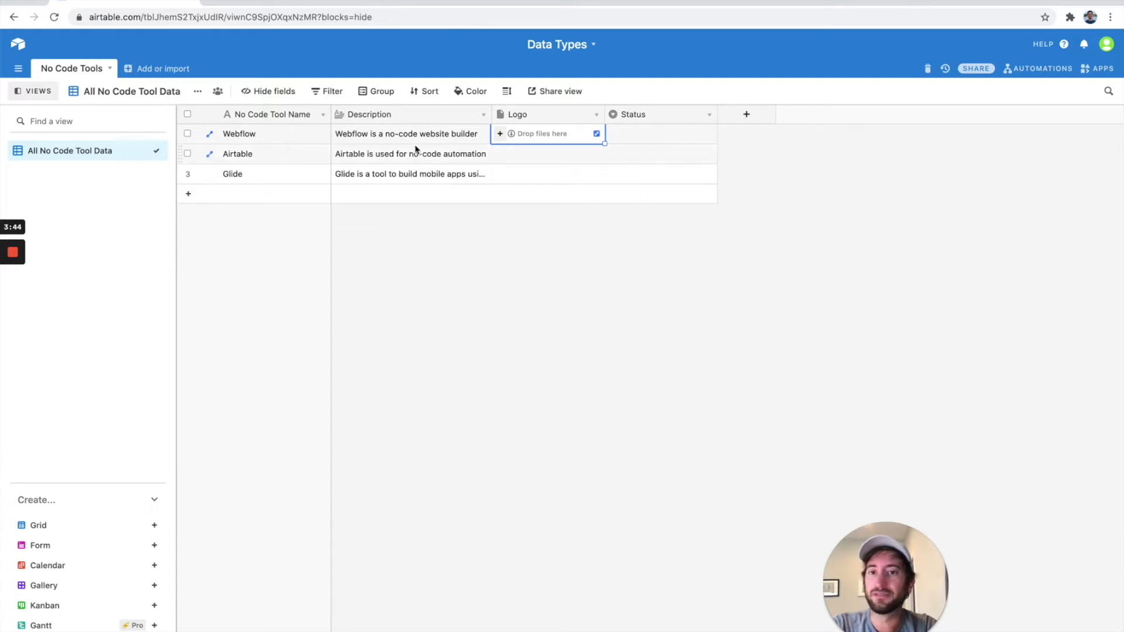
pyautogui.moveTo(12, 281)
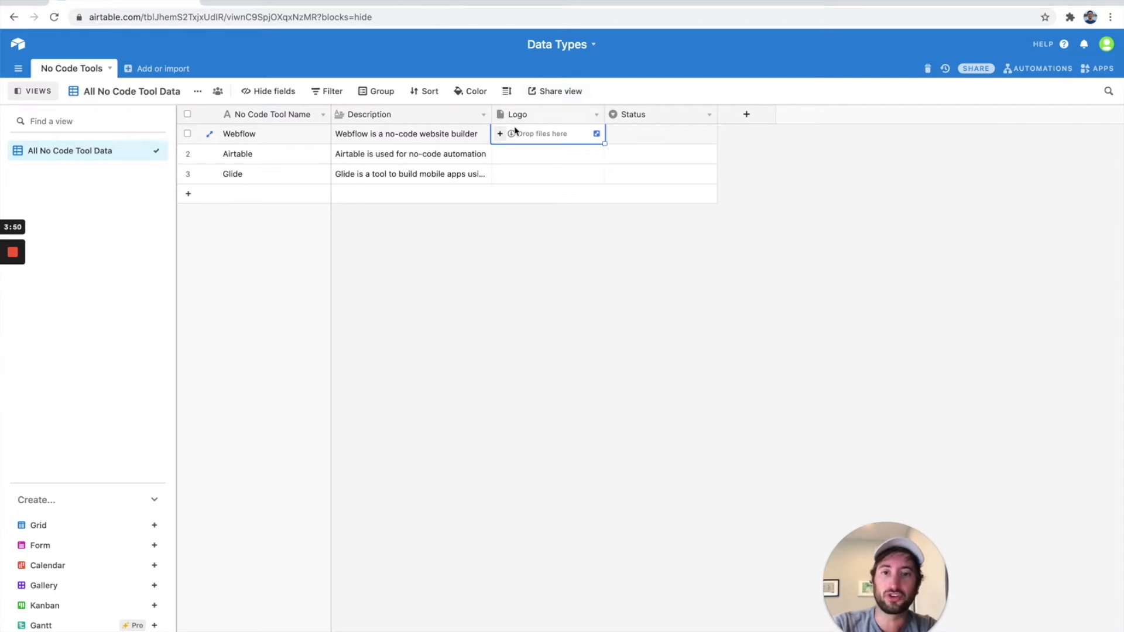
pyautogui.click(500, 133)
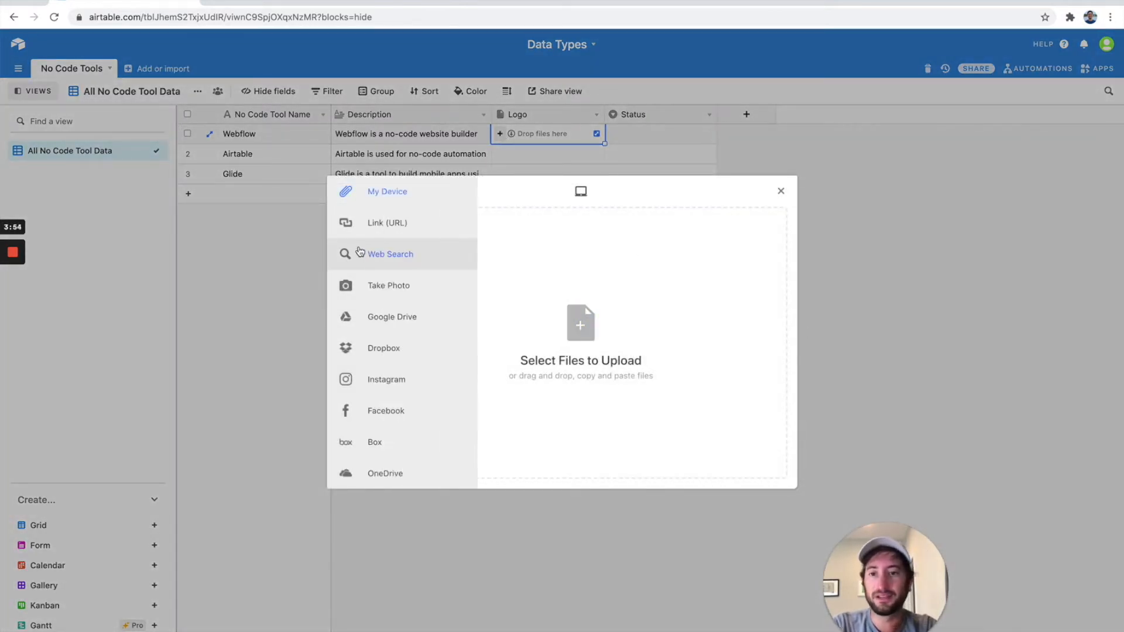
pyautogui.click(395, 253)
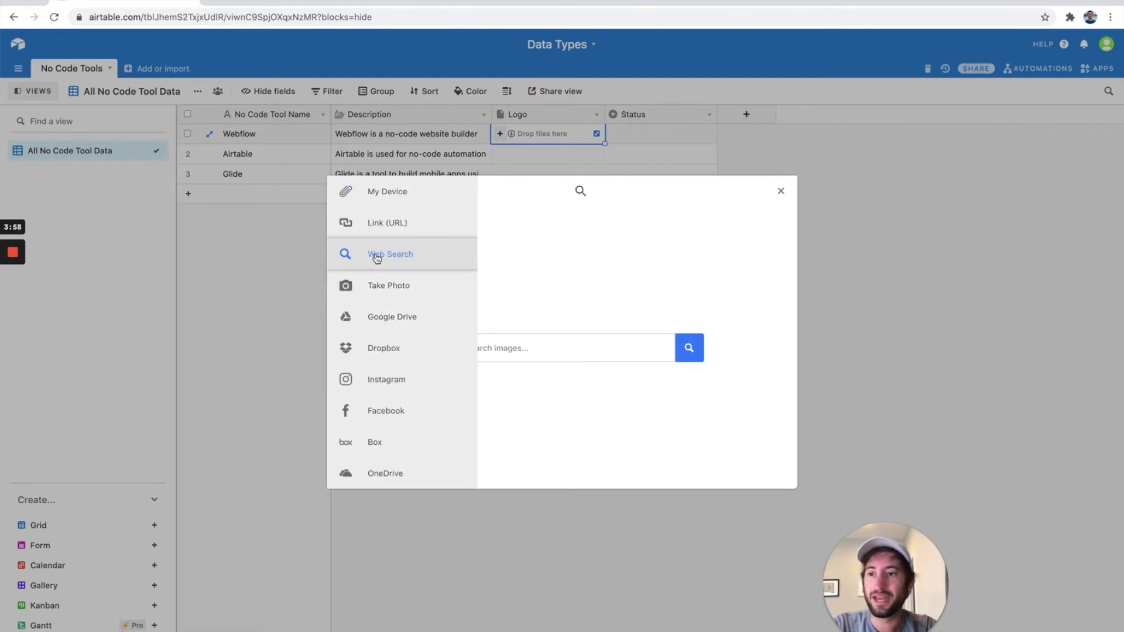
pyautogui.click(503, 342)
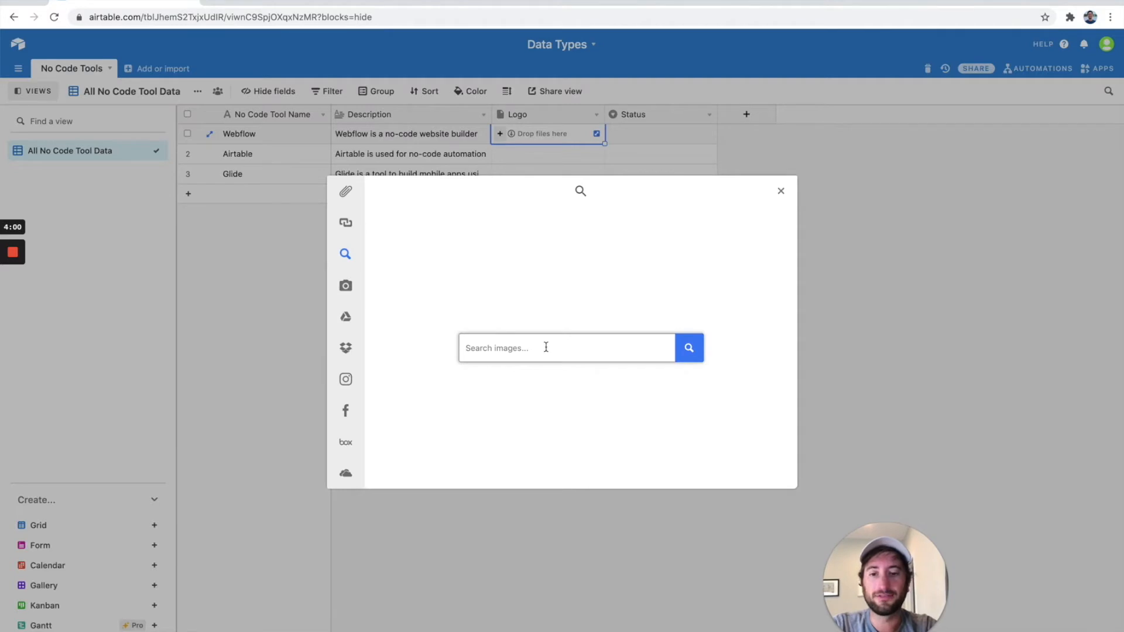
pyautogui.write('webflow logo')
pyautogui.press('Return')
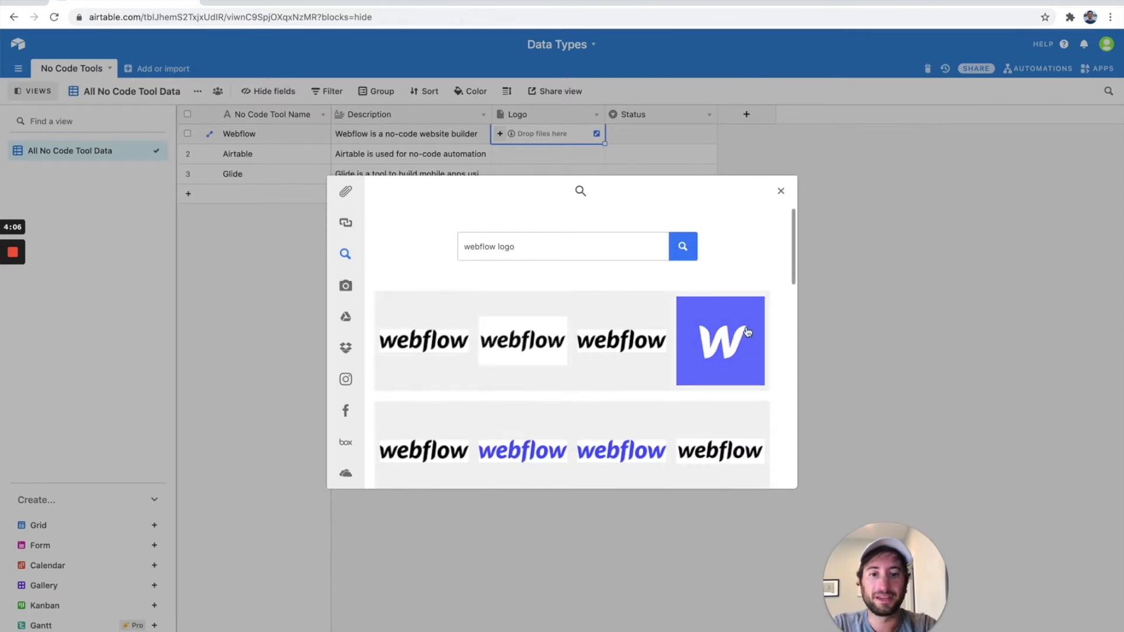
pyautogui.scroll(-3, 565, 346)
pyautogui.scroll(3, 571, 316)
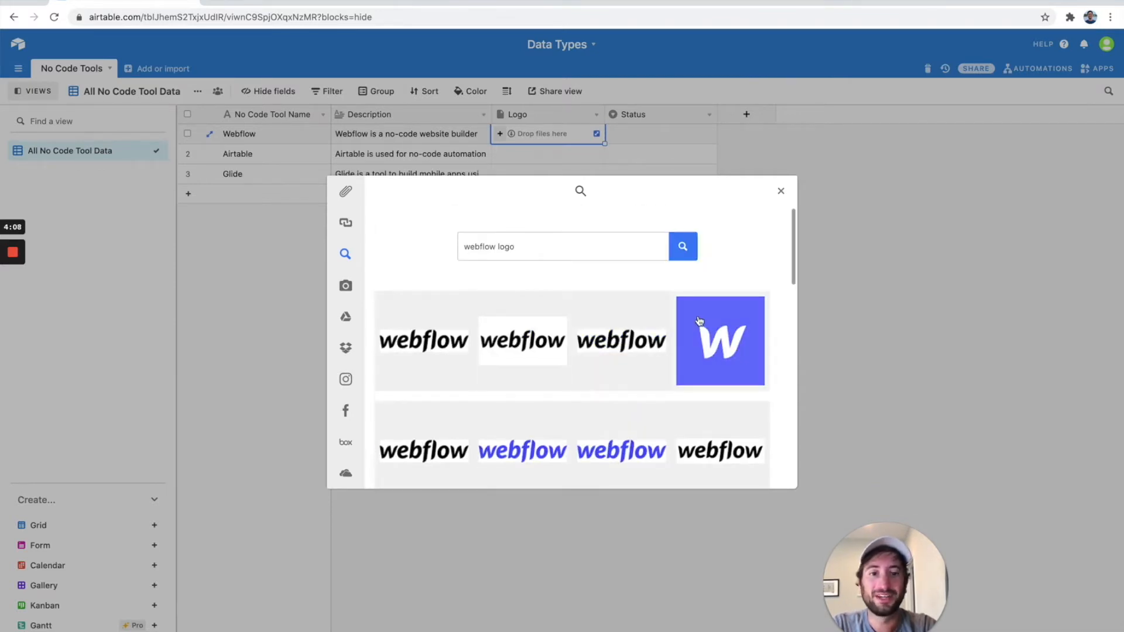
pyautogui.click(712, 335)
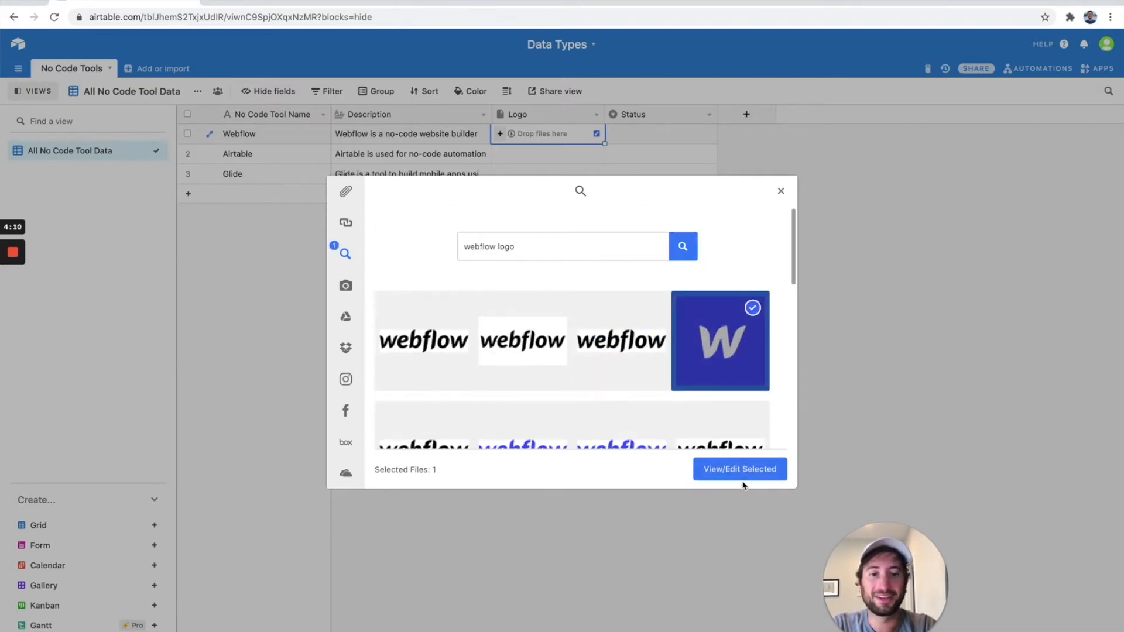
pyautogui.click(743, 478)
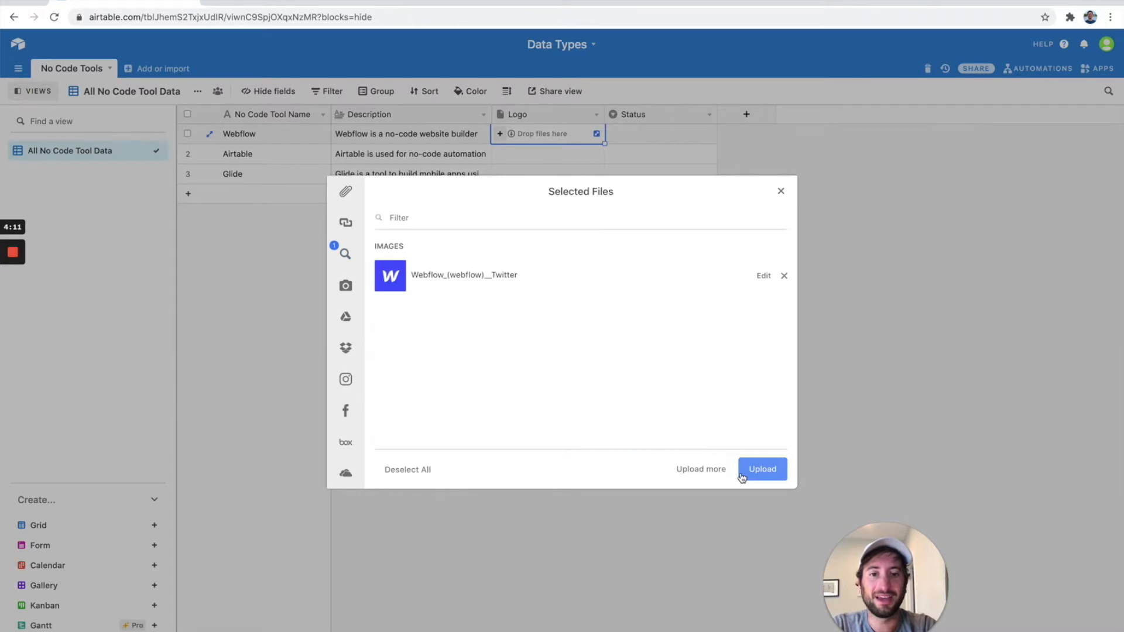
pyautogui.click(771, 475)
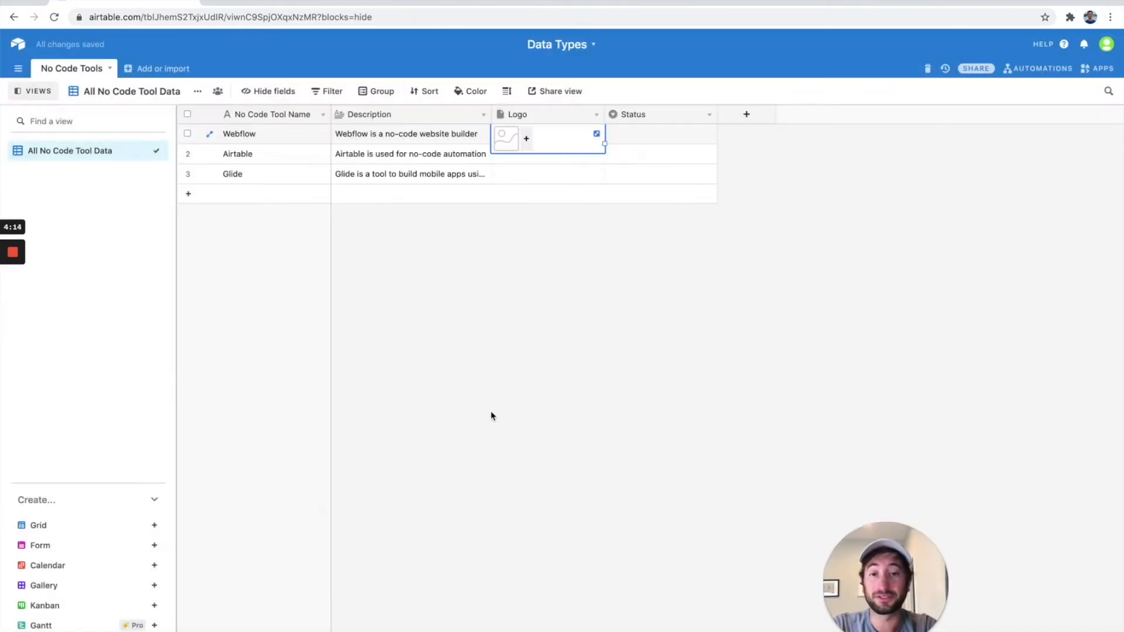
# - Attach the coloured box icon on white from a web image search for "airtable logo" to the Airtable record's Logo field
pyautogui.click(515, 156)
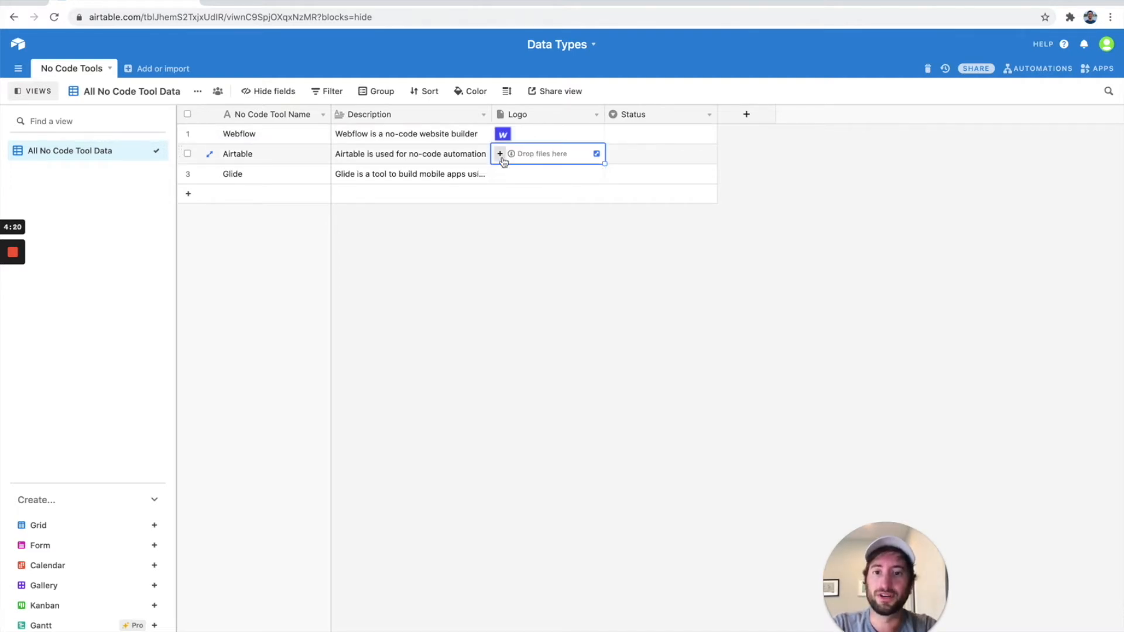
pyautogui.click(501, 154)
pyautogui.click(345, 253)
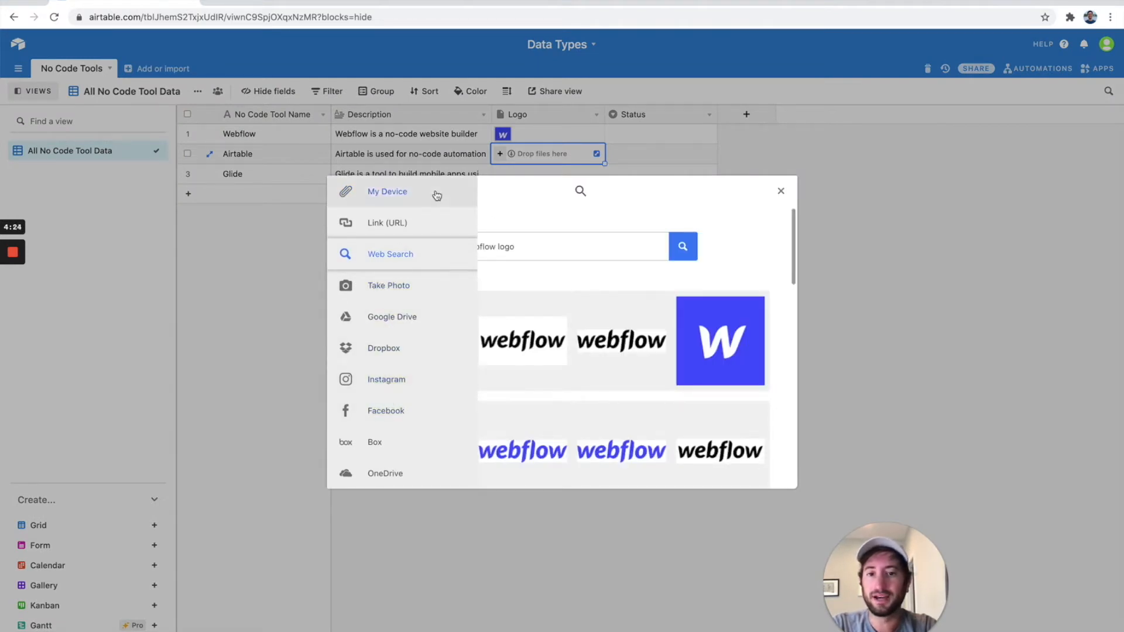
pyautogui.click(483, 251)
pyautogui.hotkey('alt', 'shift', 'Left')
pyautogui.hotkey('alt', 'shift', 'Left')
pyautogui.write('airtable logo')
pyautogui.press('Return')
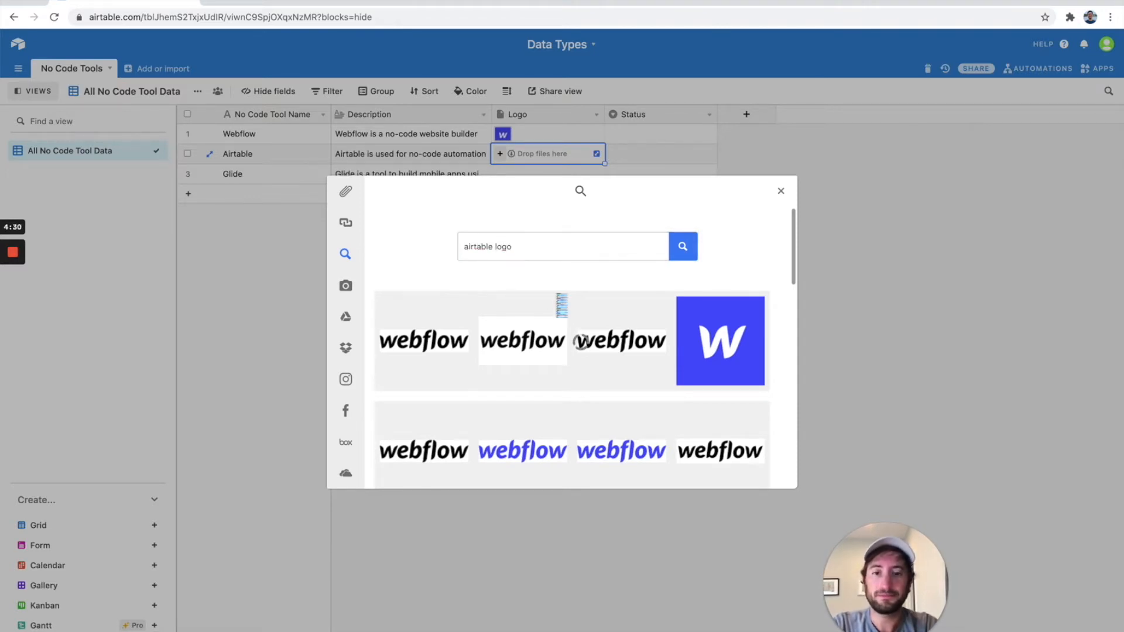
pyautogui.scroll(-1, 526, 306)
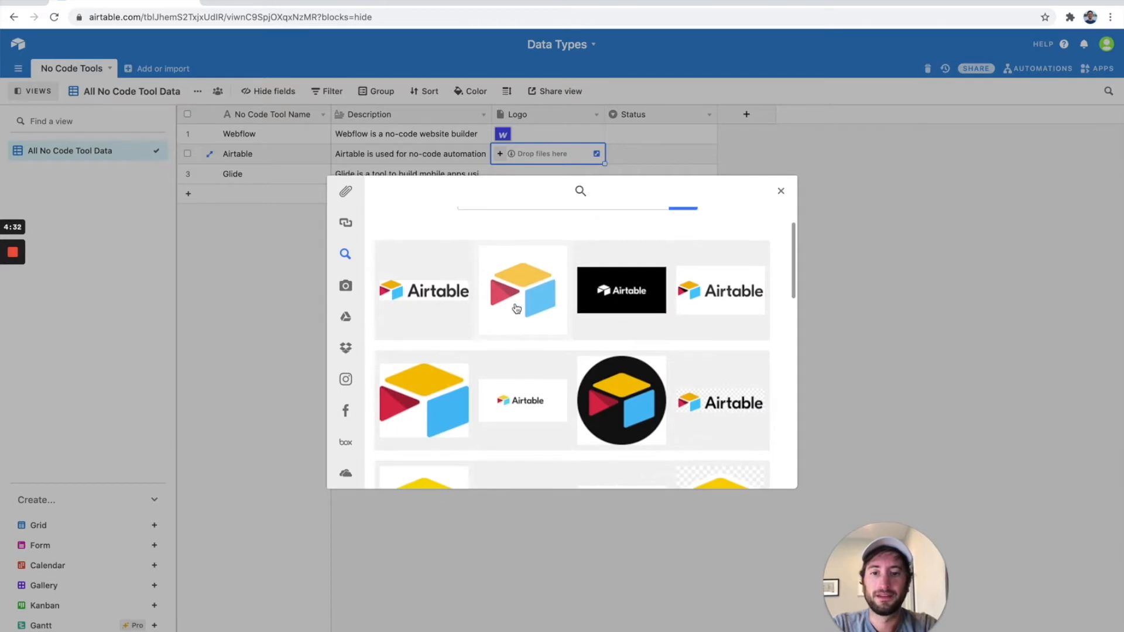
pyautogui.click(526, 306)
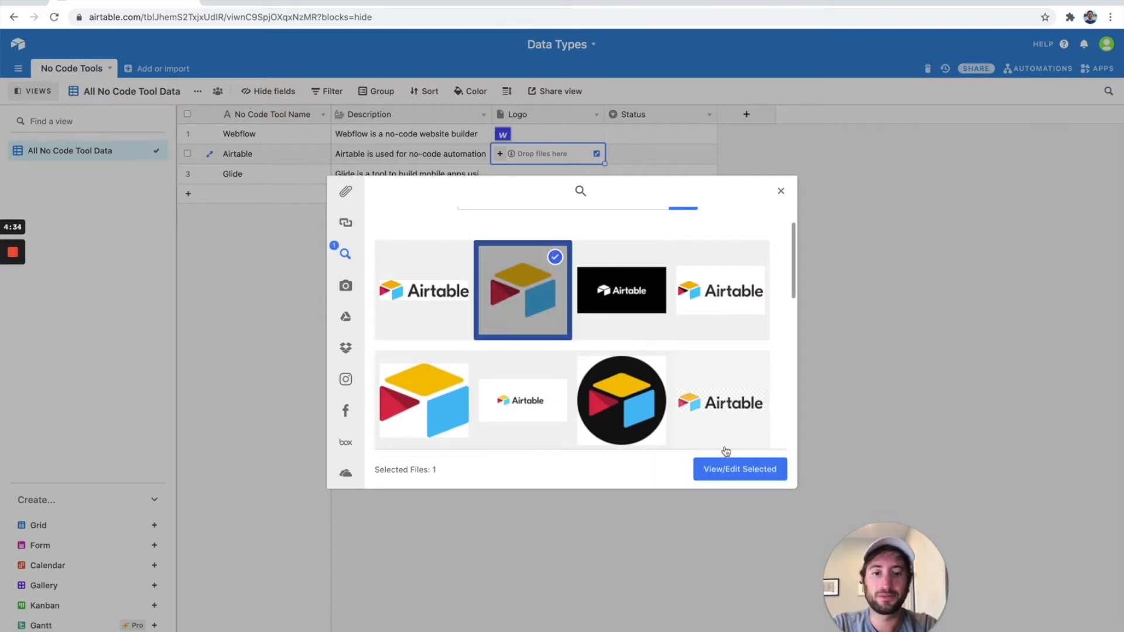
pyautogui.click(723, 468)
pyautogui.click(761, 477)
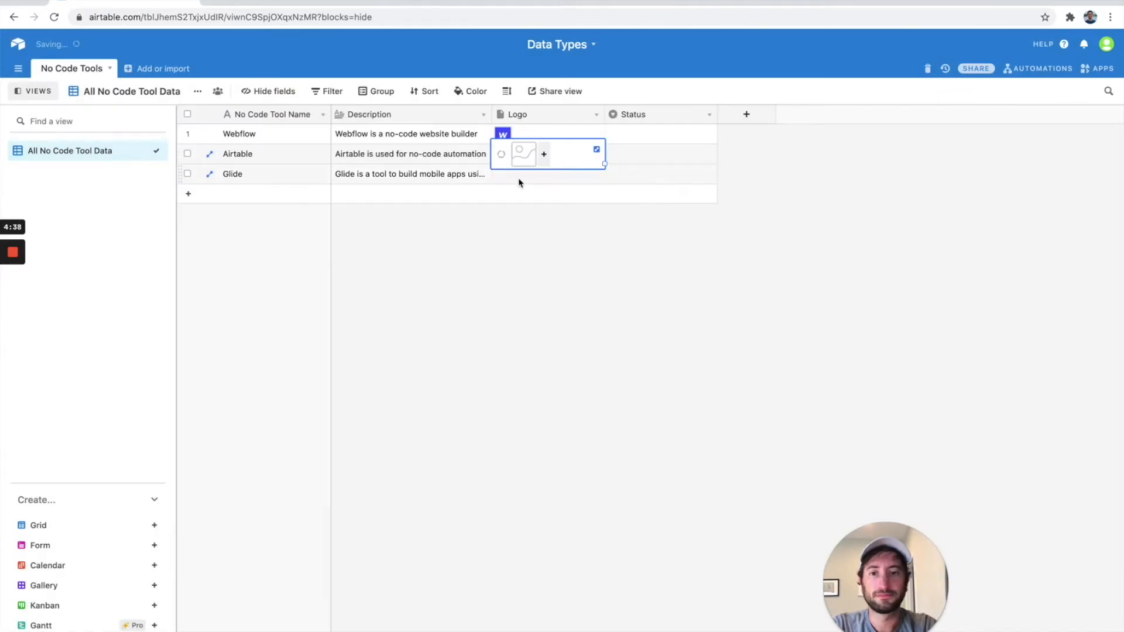
# - Attach the white G on black square image from a web image search for "glide app logo" to the Glide record's Logo field
pyautogui.click(518, 179)
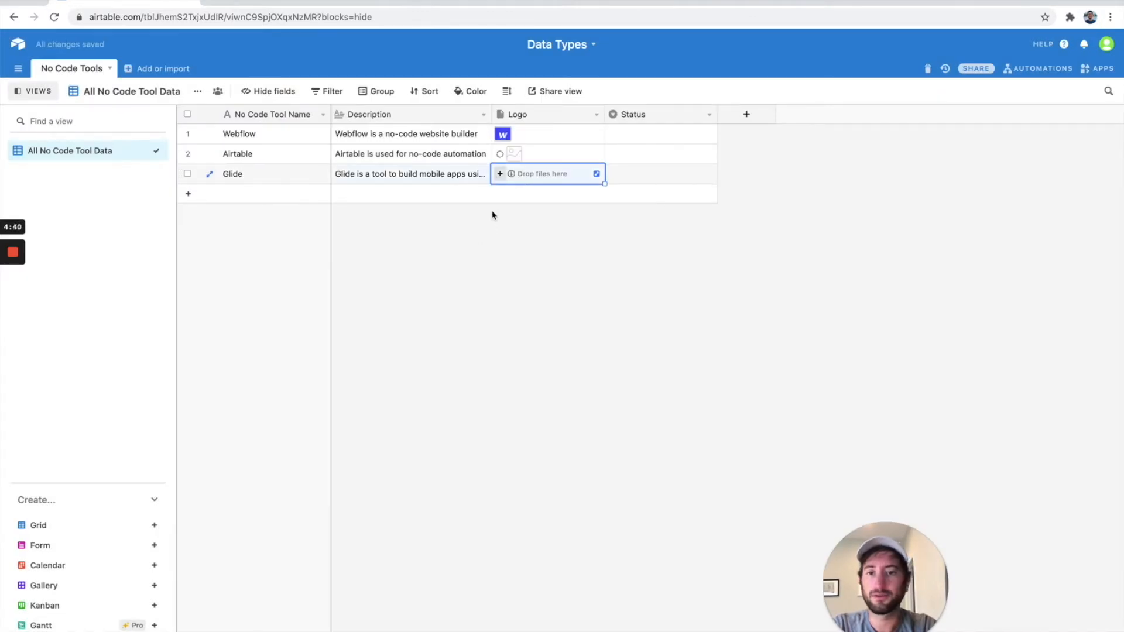
pyautogui.click(500, 175)
pyautogui.click(346, 254)
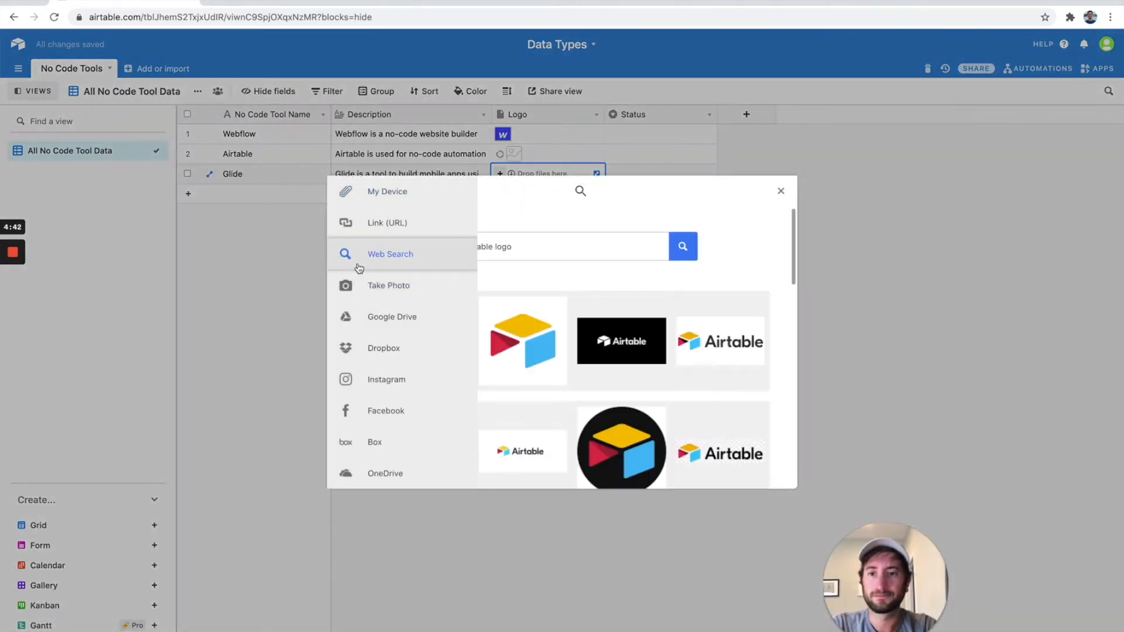
pyautogui.tripleClick(524, 251)
pyautogui.write('glide app')
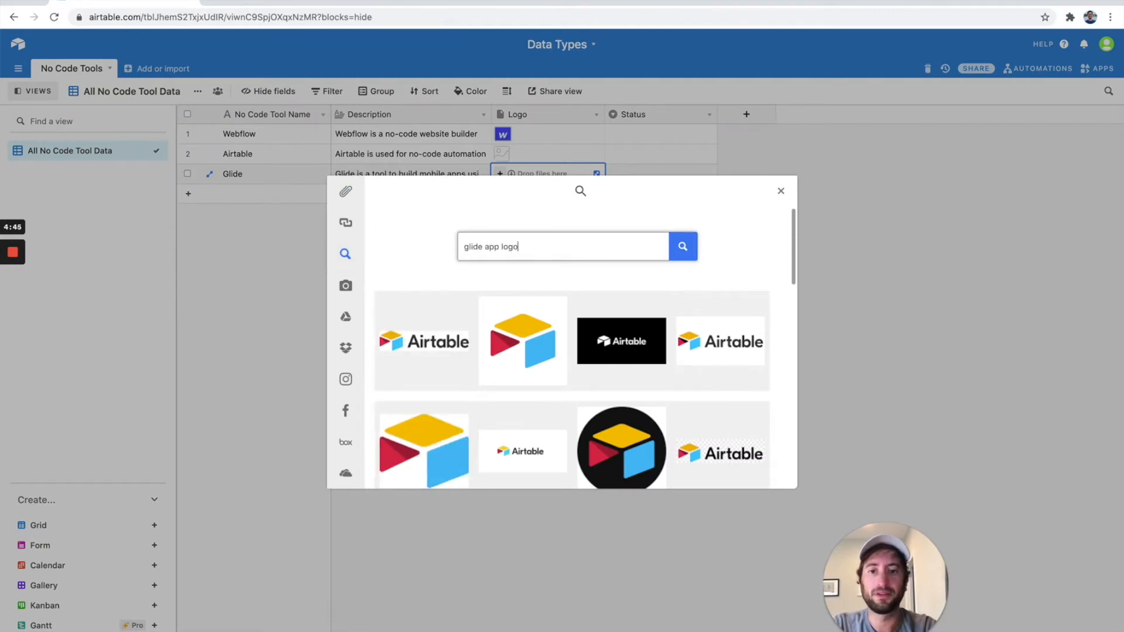
pyautogui.press('Return')
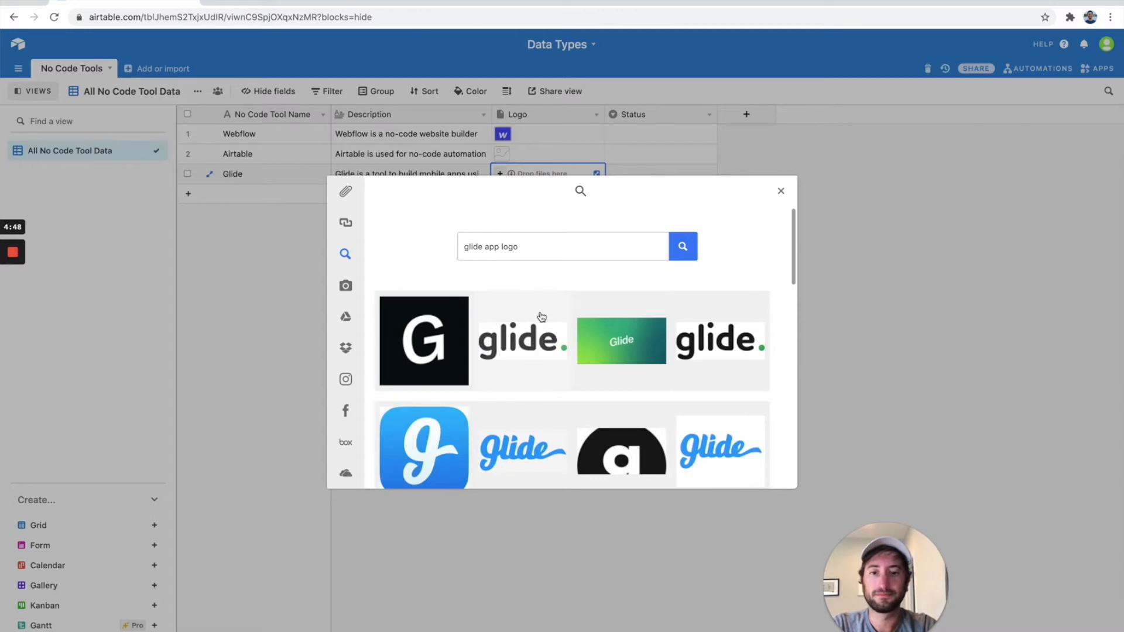
pyautogui.scroll(-1, 450, 322)
pyautogui.click(450, 322)
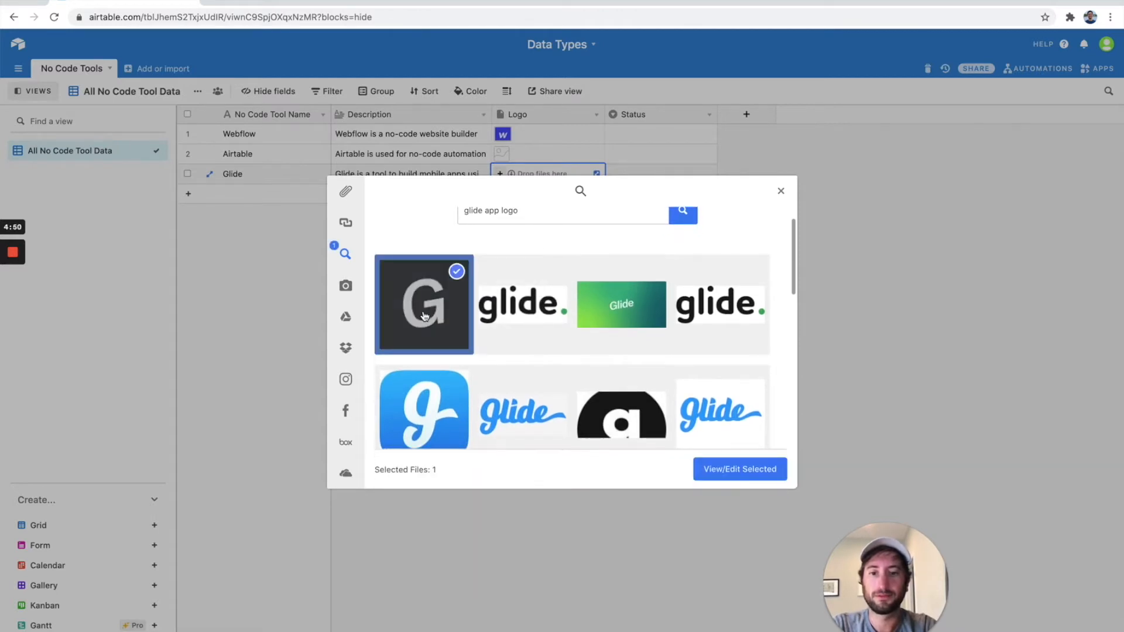
pyautogui.click(721, 470)
pyautogui.click(752, 470)
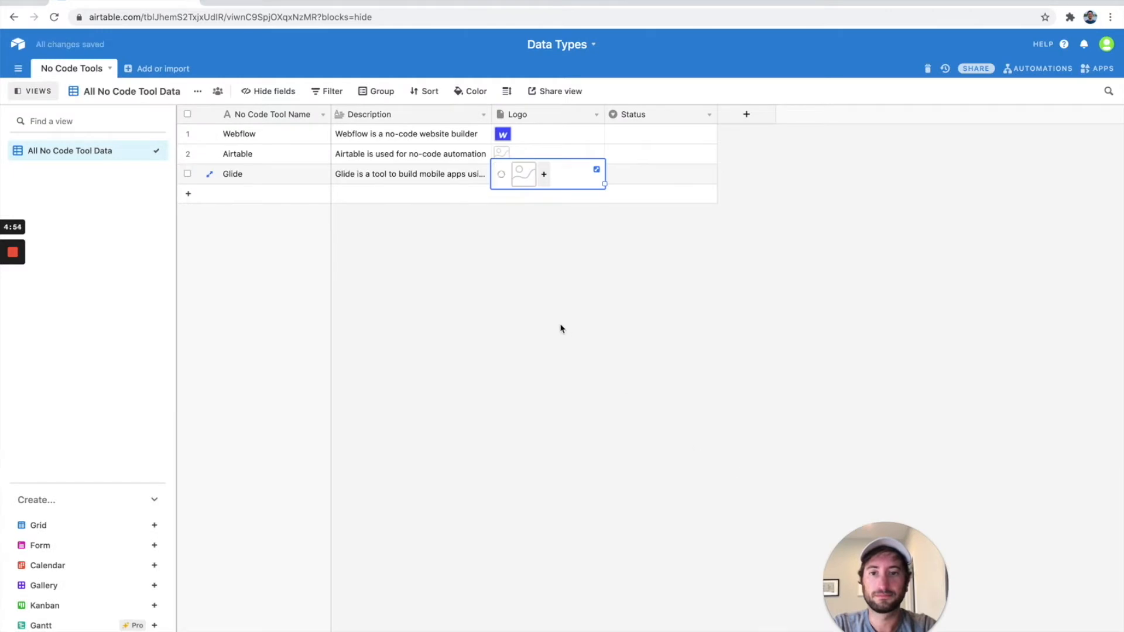
pyautogui.click(560, 327)
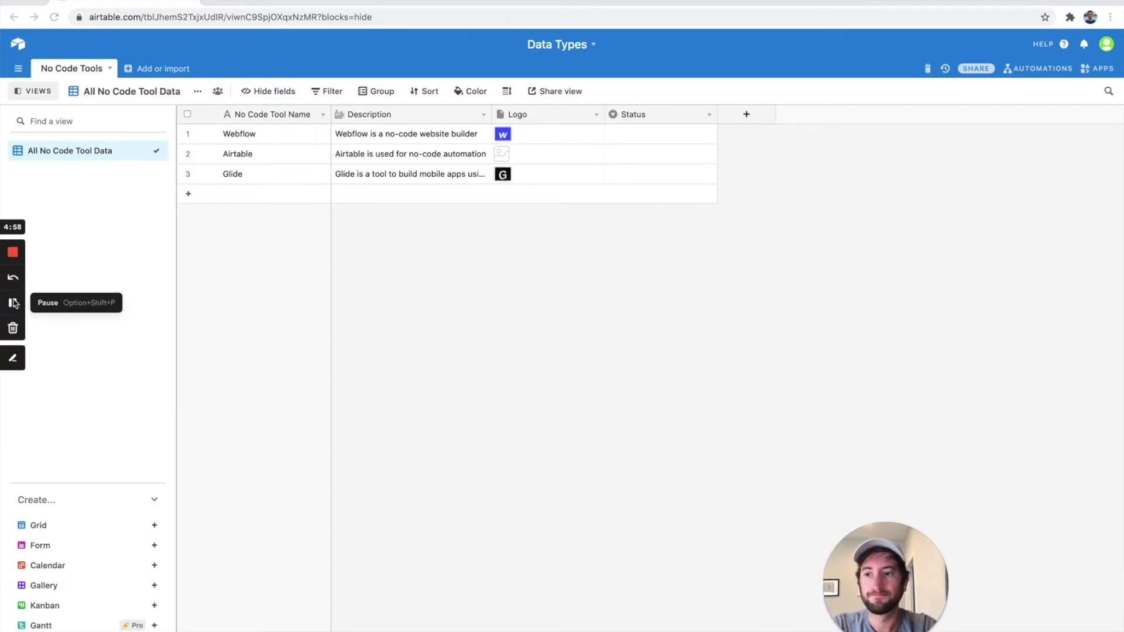
# - Preview the existing attachment in the Airtable record's Logo field
pyautogui.click(499, 163)
pyautogui.click(504, 155)
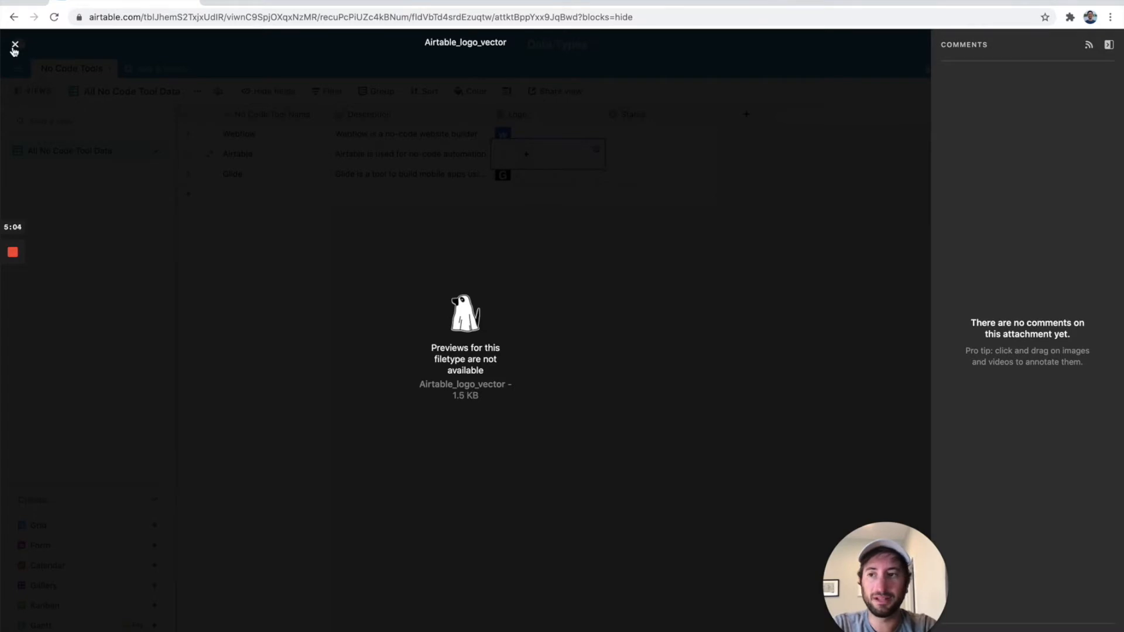
pyautogui.click(15, 44)
# - Add a different coloured box icon from a web image search for "airtable logo" to the Airtable record's Logo field
pyautogui.click(526, 154)
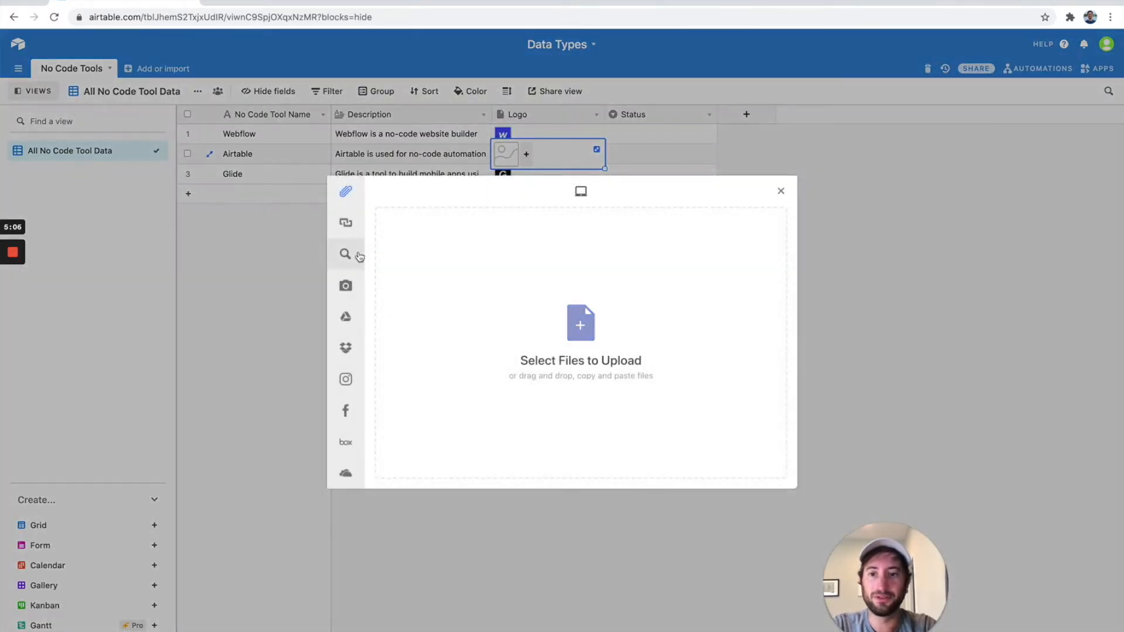
pyautogui.click(348, 254)
pyautogui.click(529, 246)
pyautogui.write('airtable logo')
pyautogui.press('Return')
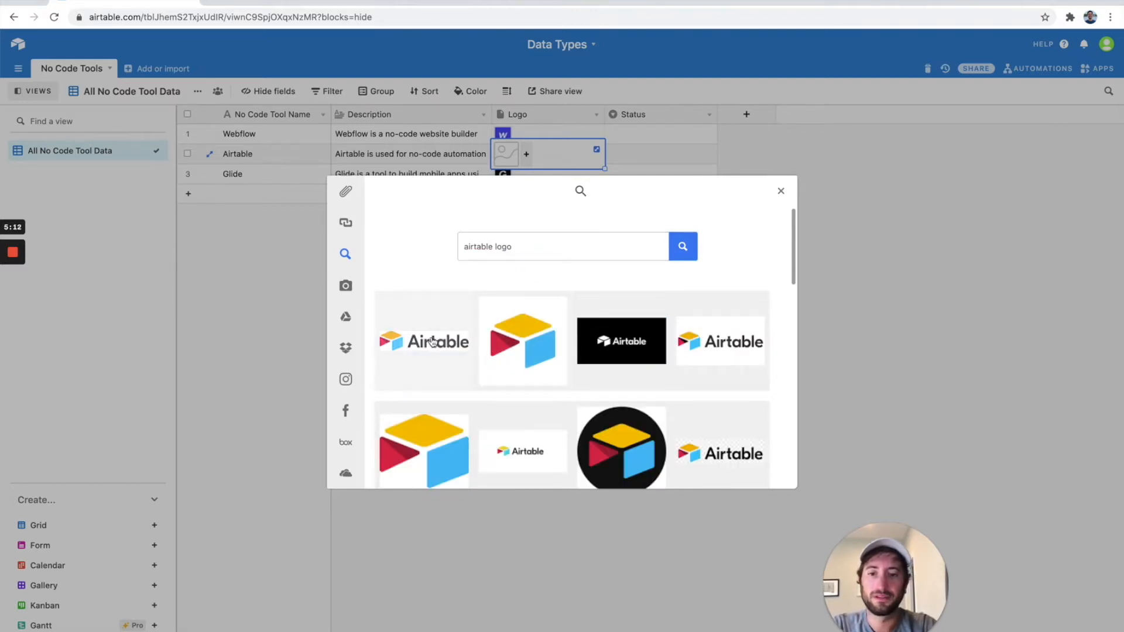
pyautogui.scroll(-3, 432, 342)
pyautogui.scroll(-1, 431, 351)
pyautogui.click(429, 367)
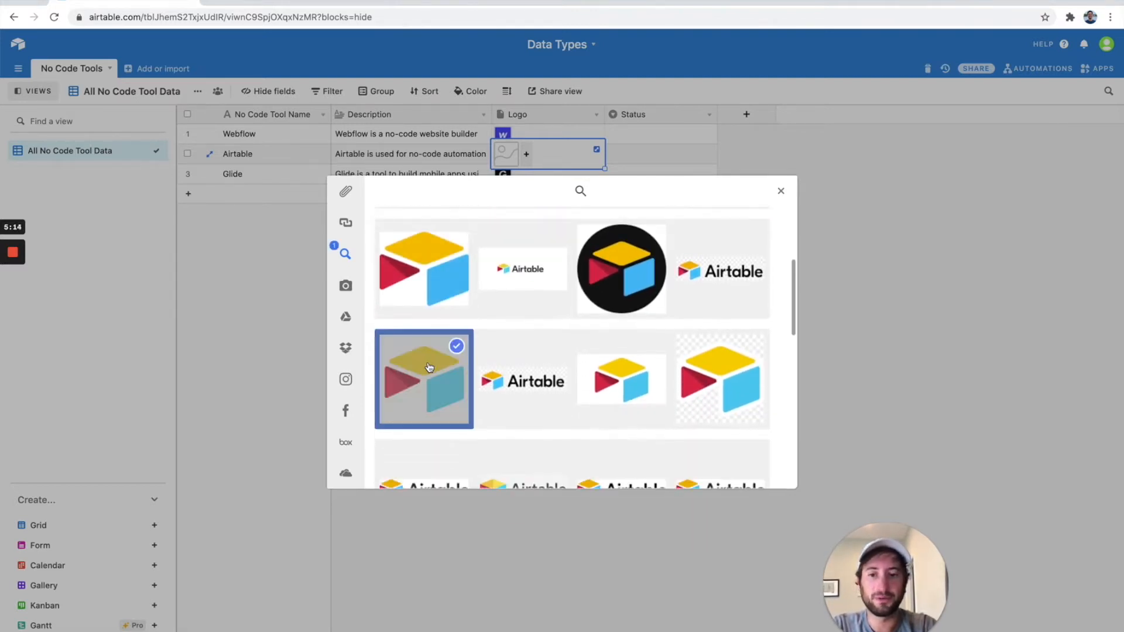
pyautogui.click(737, 468)
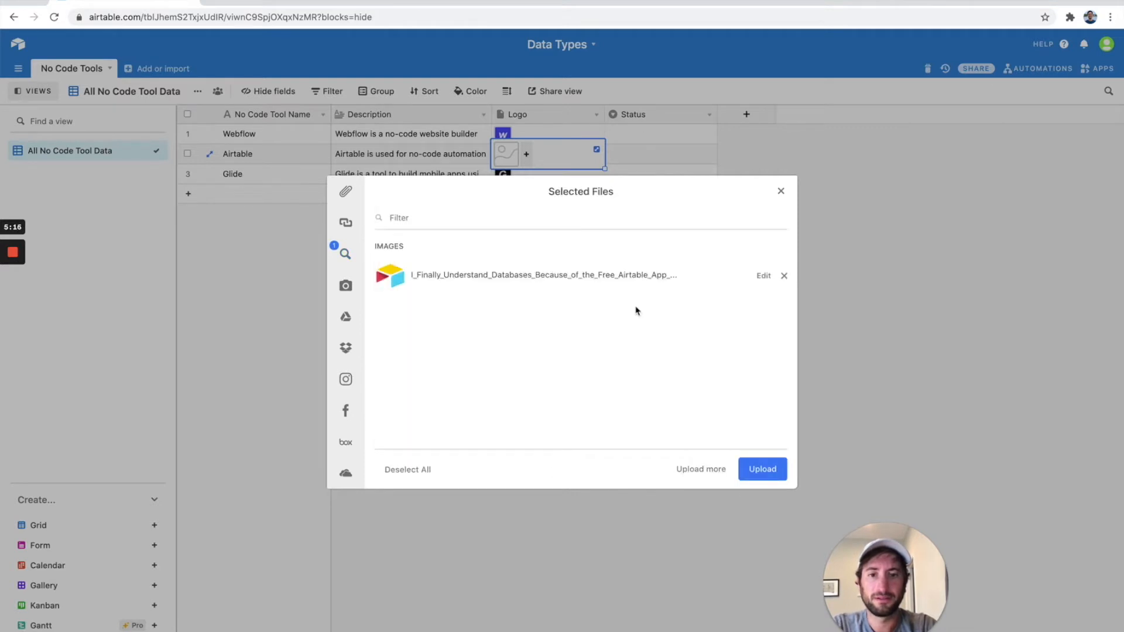
pyautogui.click(760, 468)
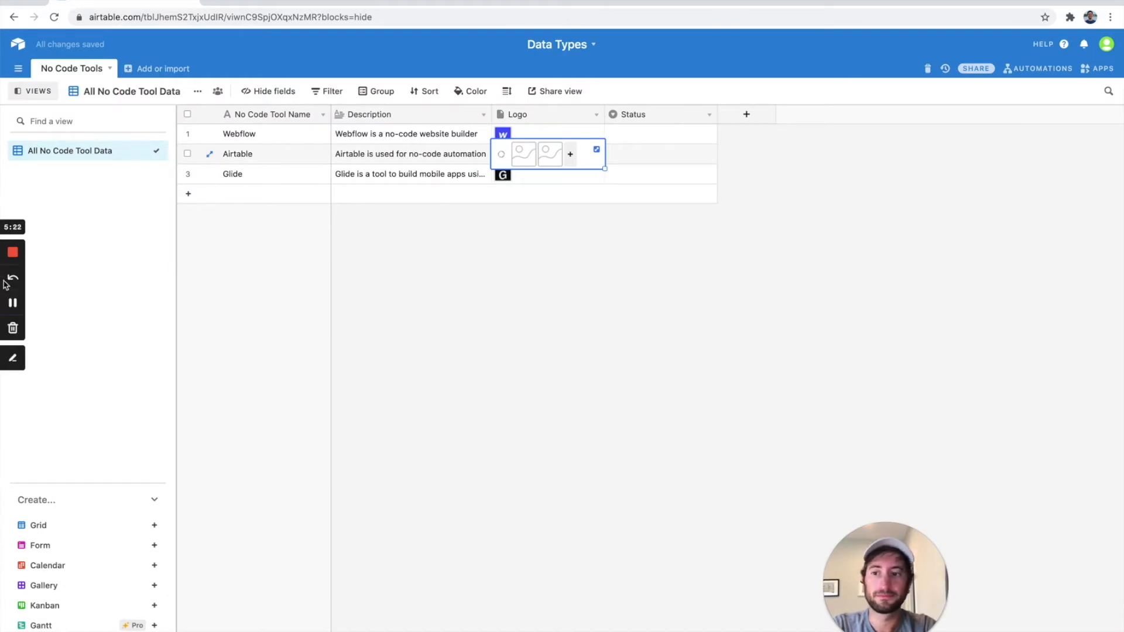
# - Delete the Airtable_logo_vector attachment from the Airtable record's Logo field, keeping the coloured box icon
pyautogui.click(525, 233)
pyautogui.click(508, 160)
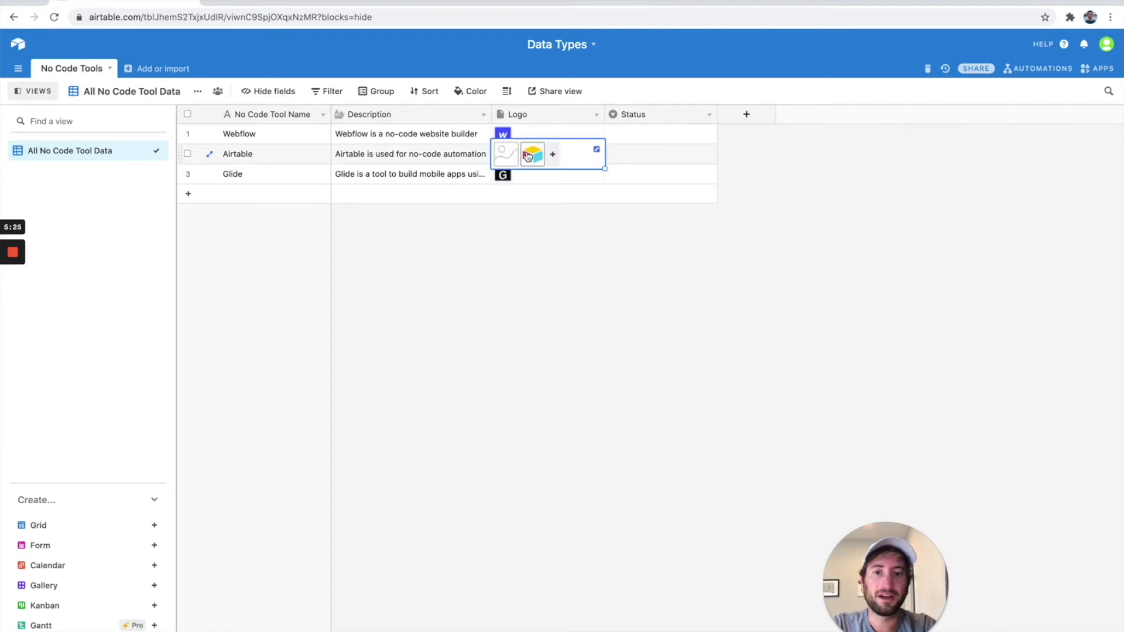
pyautogui.click(596, 149)
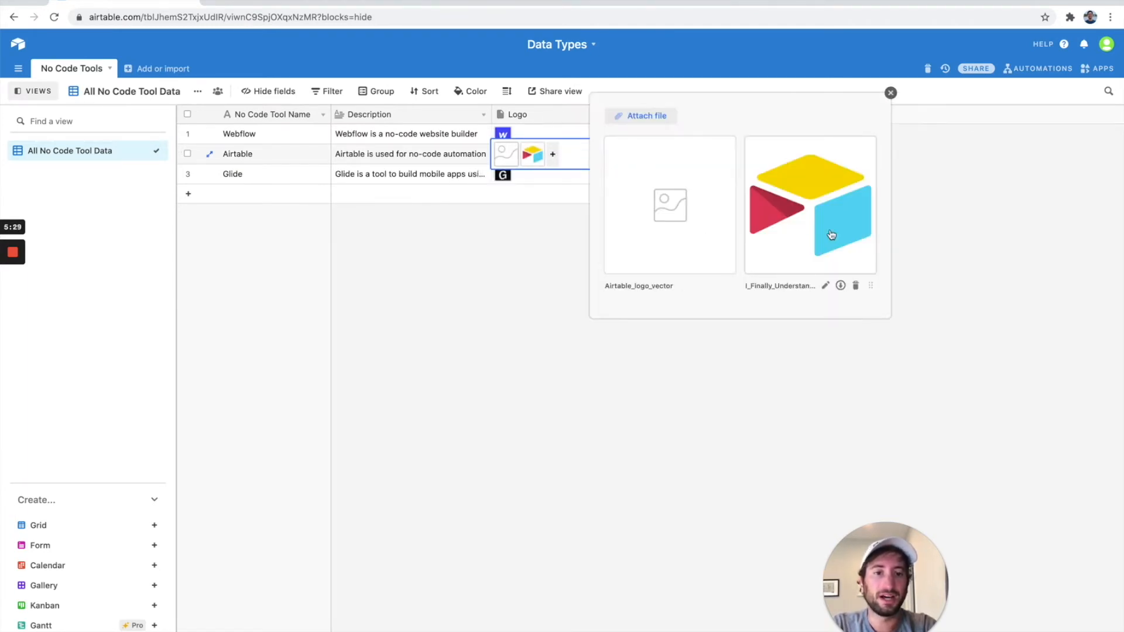
pyautogui.click(546, 199)
pyautogui.click(551, 155)
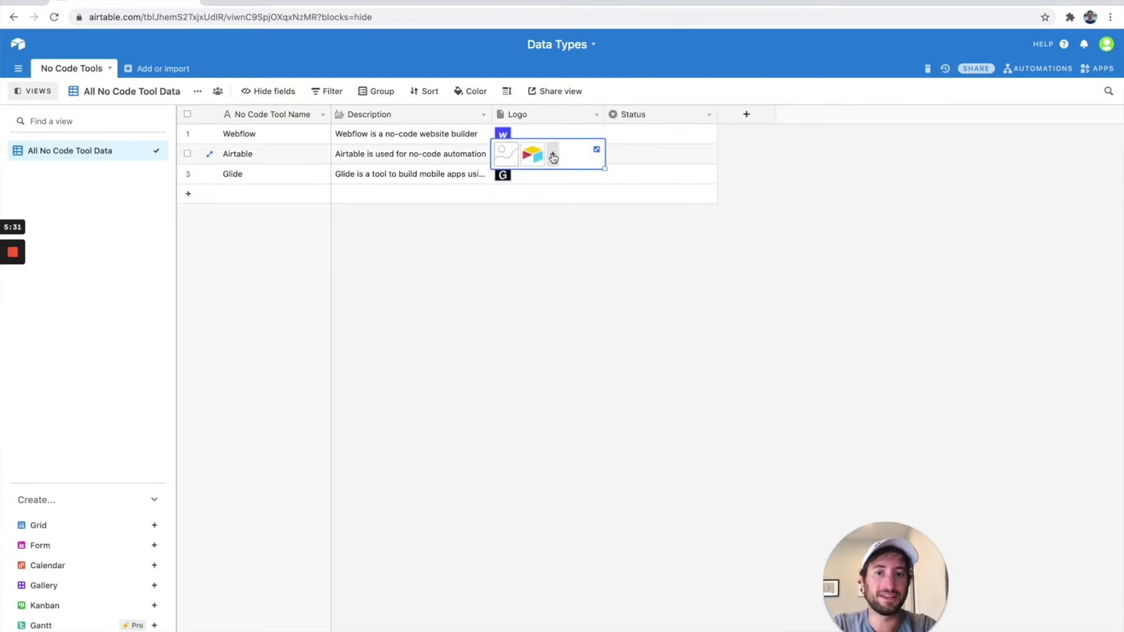
pyautogui.click(596, 152)
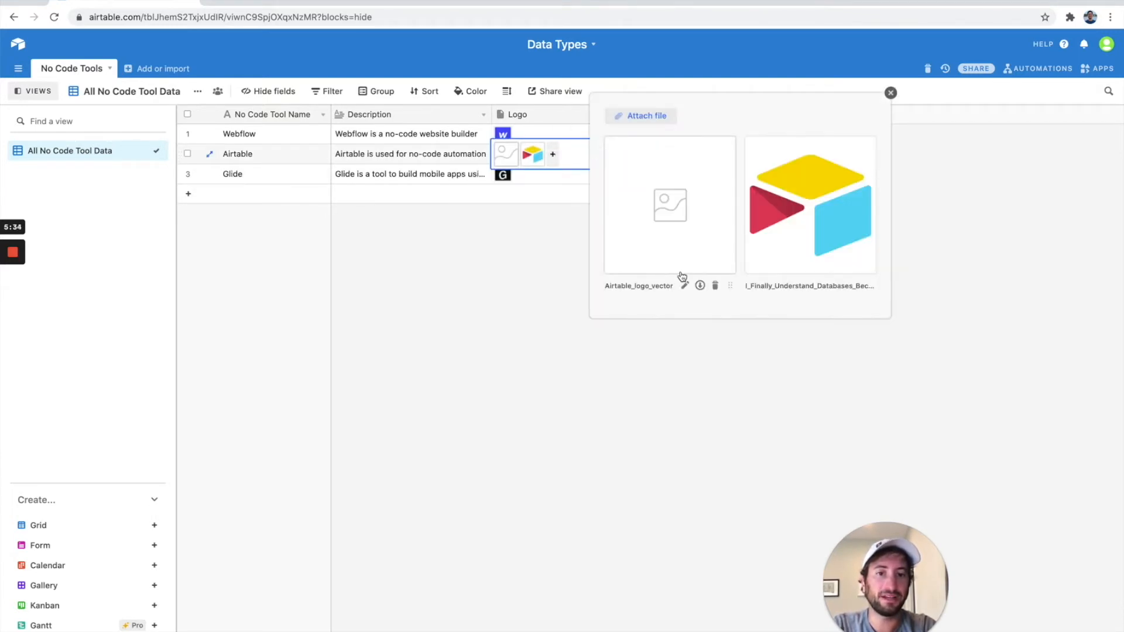
pyautogui.click(714, 285)
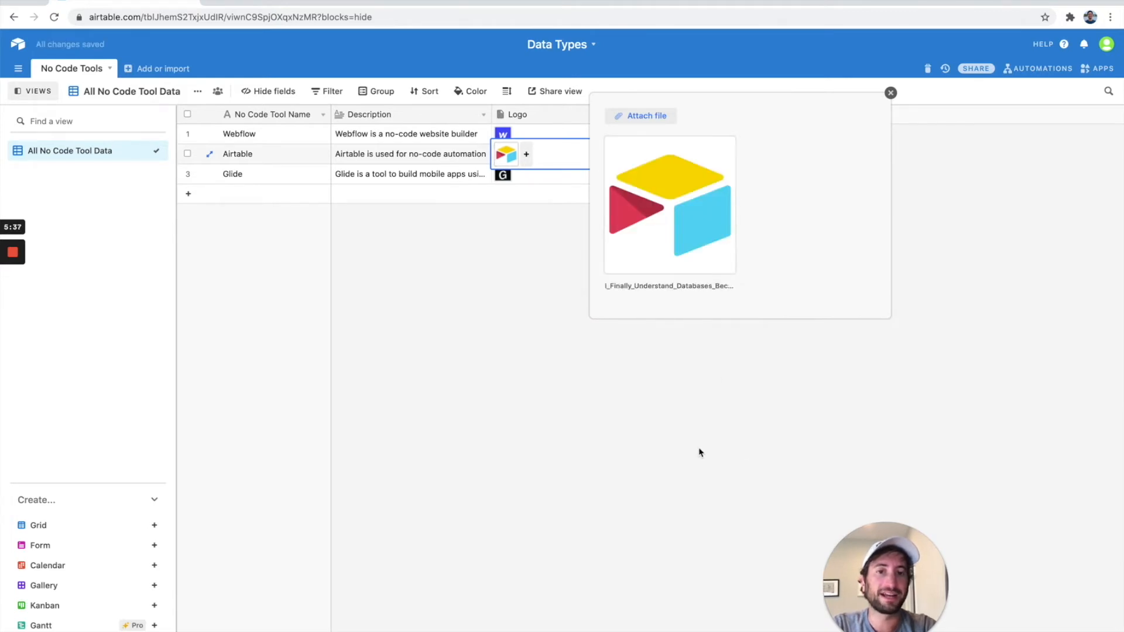
pyautogui.click(697, 396)
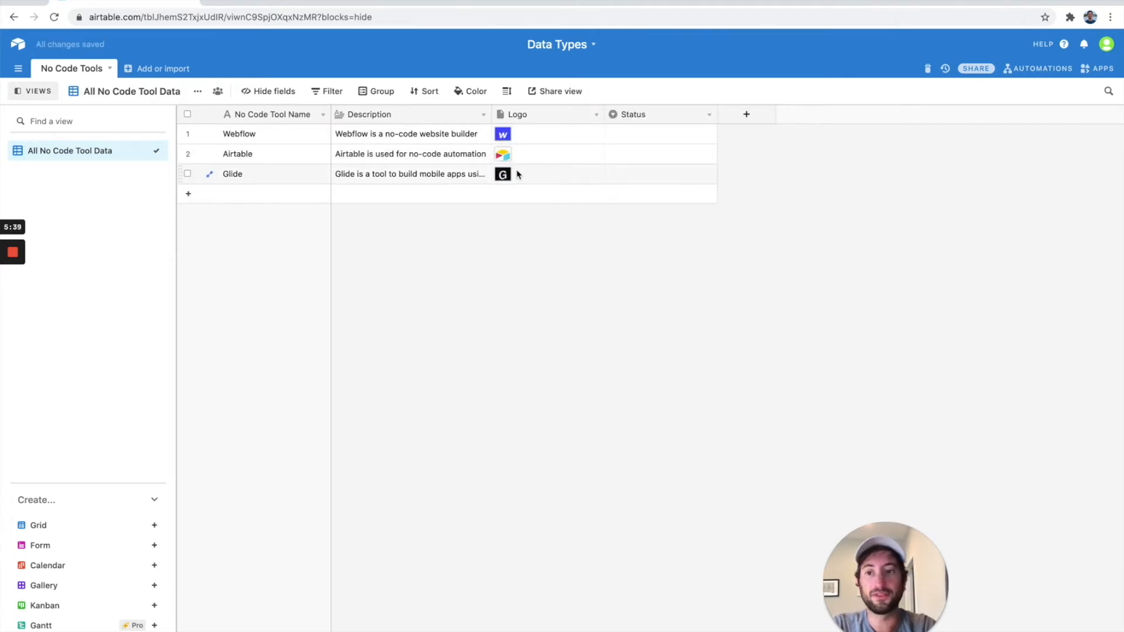
# - Rename the Status field as Type, keeping its type as single select
pyautogui.click(644, 117)
pyautogui.doubleClick(639, 116)
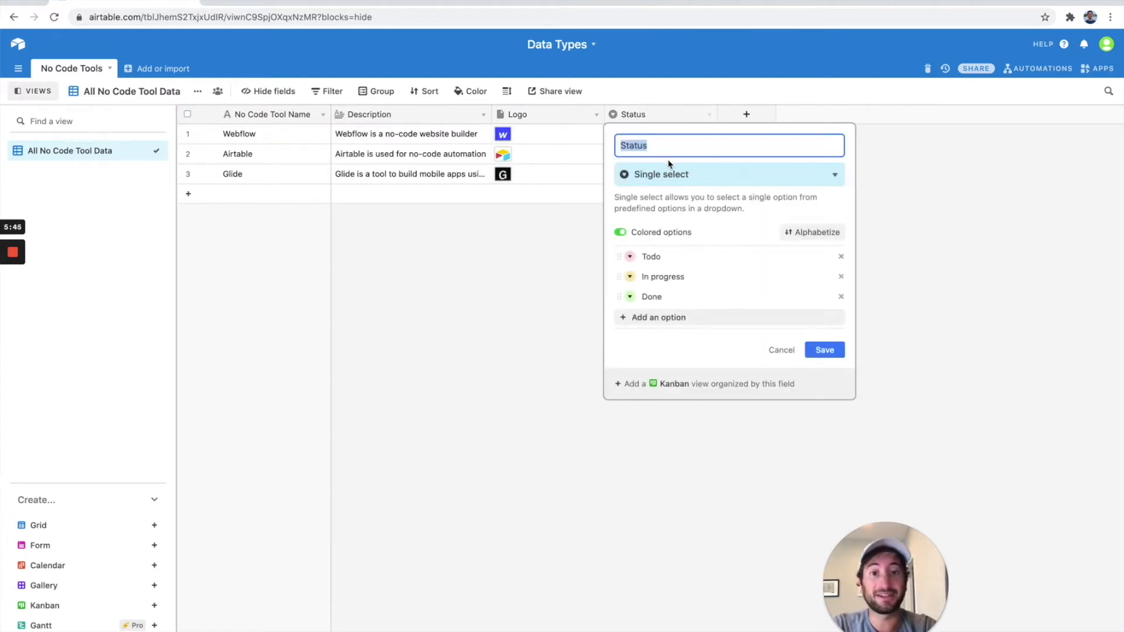
pyautogui.click(661, 175)
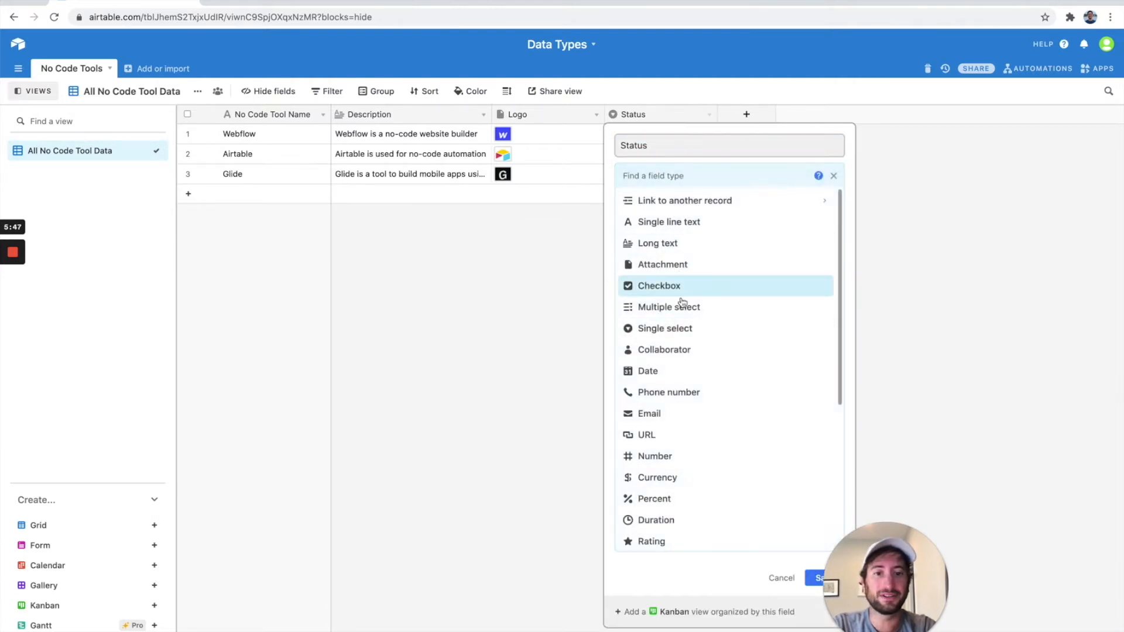
pyautogui.click(681, 328)
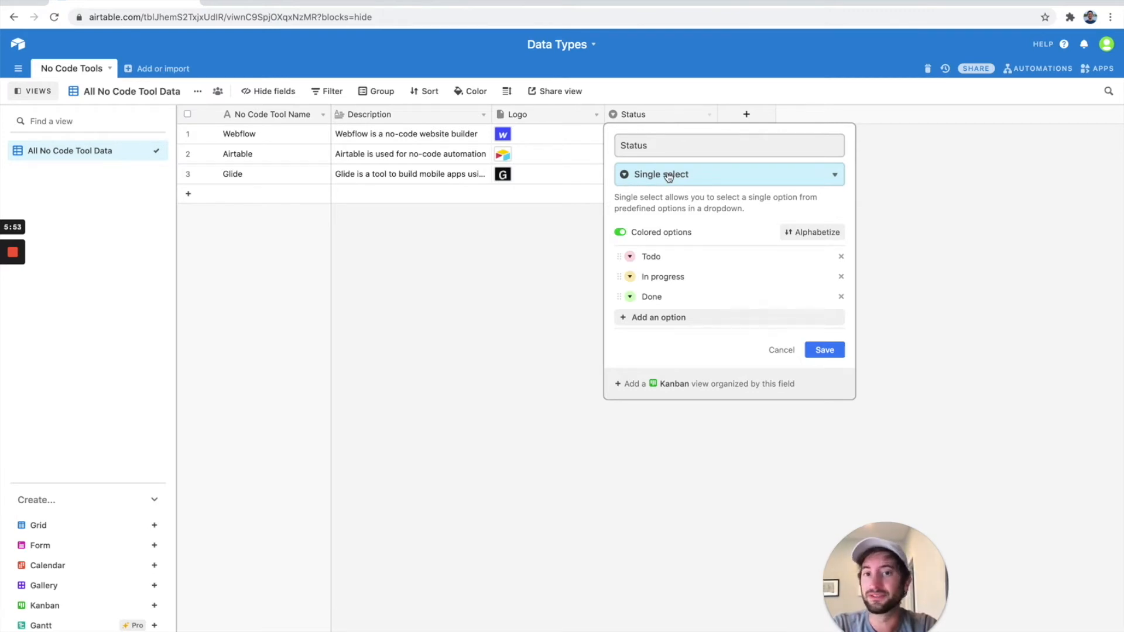
pyautogui.doubleClick(649, 146)
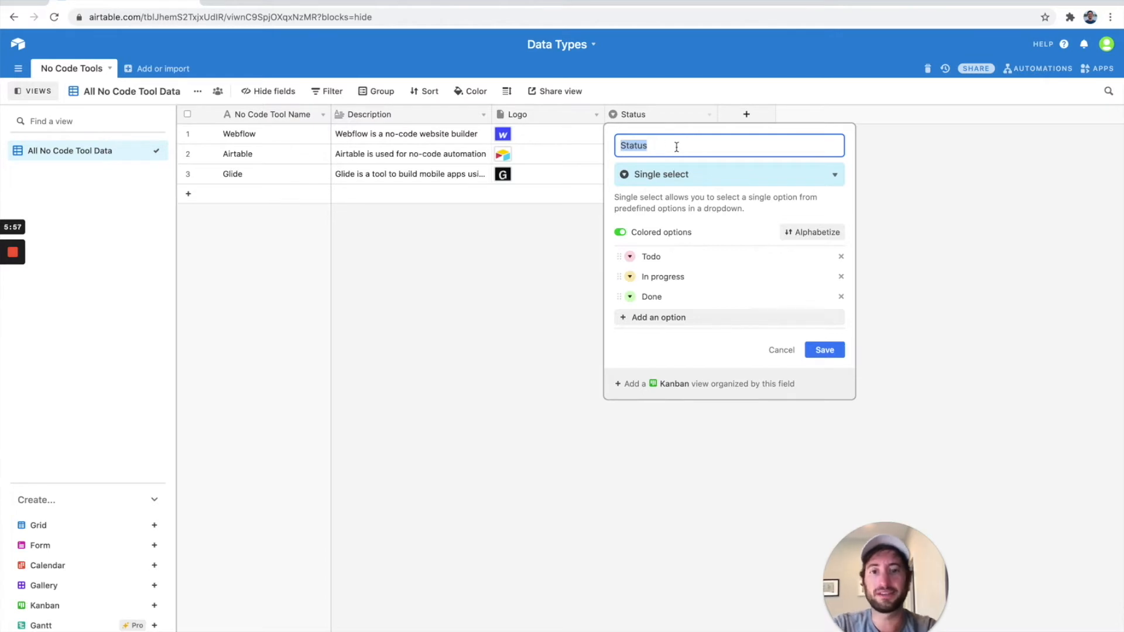
pyautogui.write('Type')
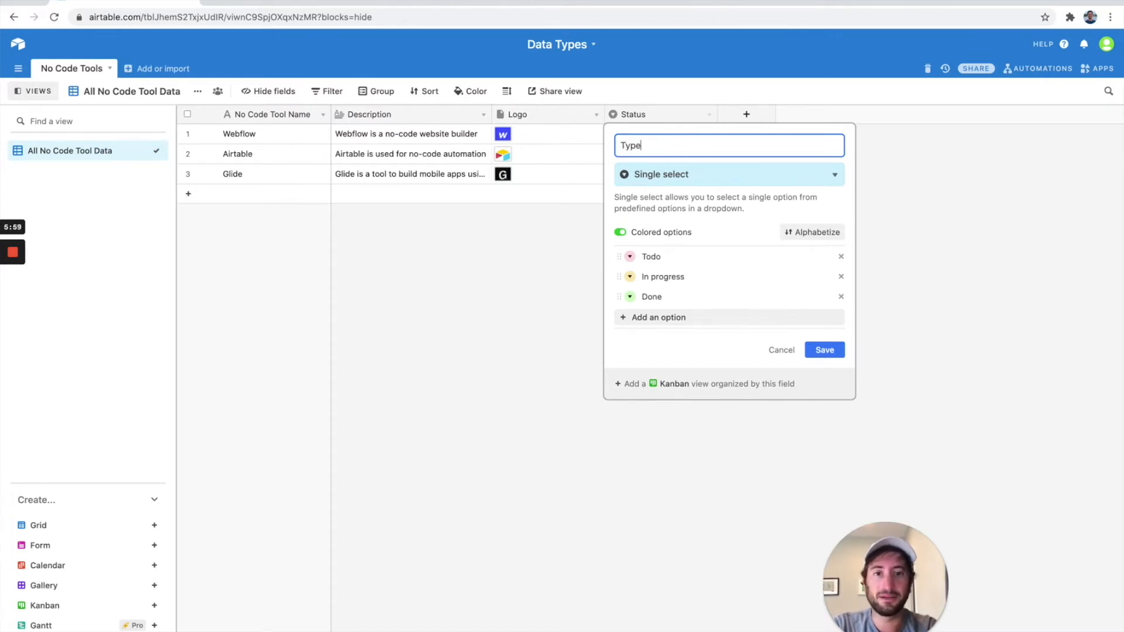
# - Replace the Type field's Todo, In progress and Done options with Website, App and Automations, and save the field
pyautogui.click(841, 256)
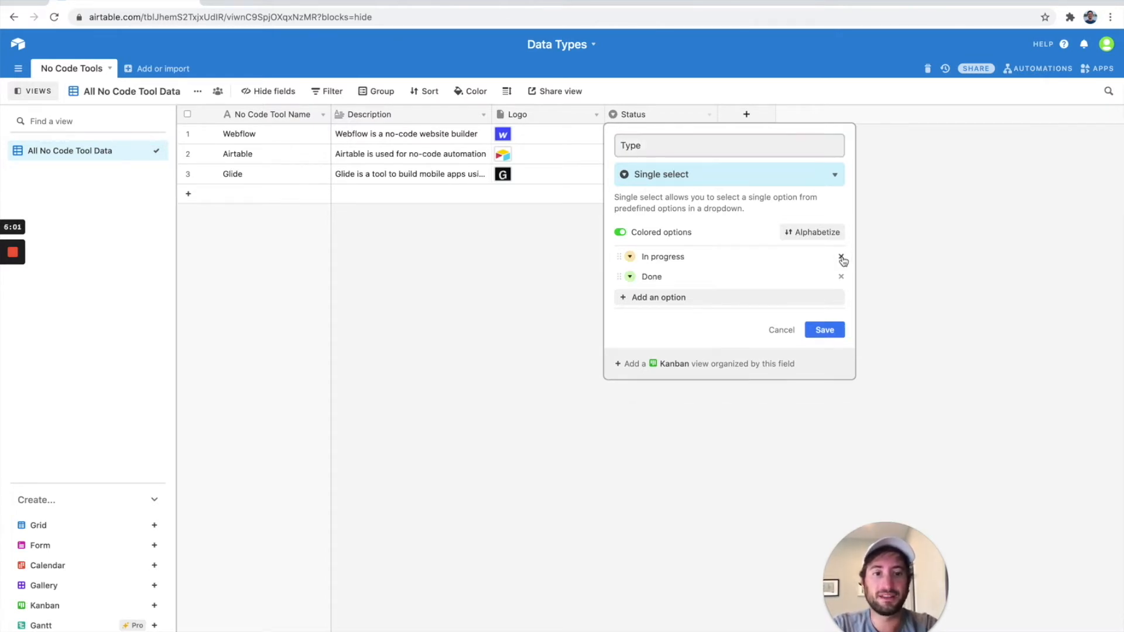
pyautogui.click(841, 256)
pyautogui.click(841, 256)
pyautogui.click(693, 276)
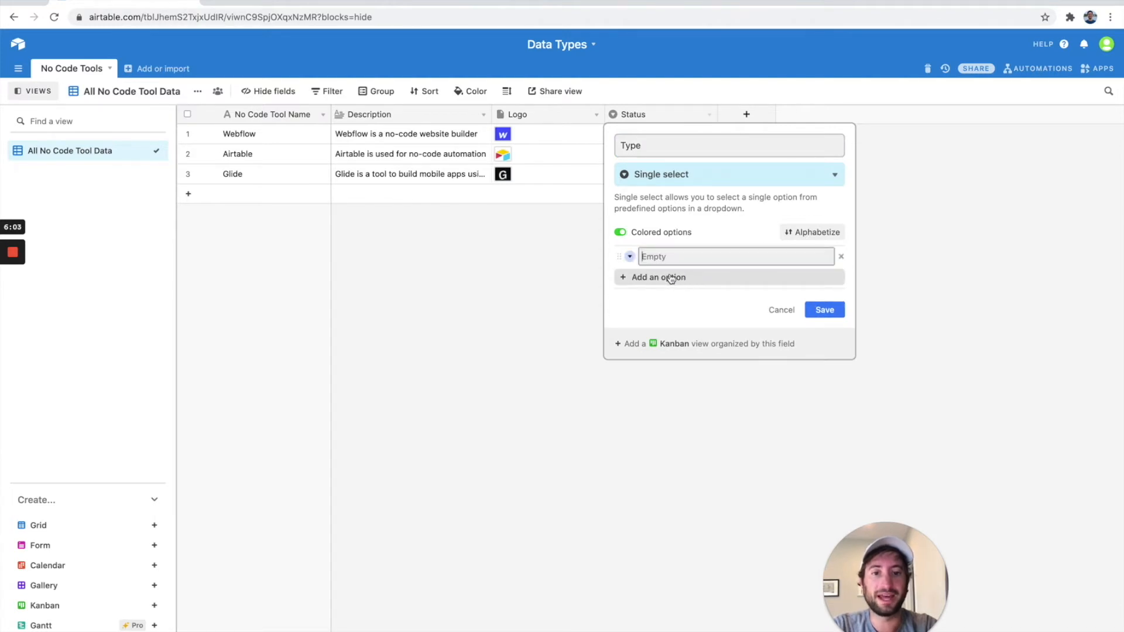
pyautogui.write('Website')
pyautogui.press('Return')
pyautogui.write('App')
pyautogui.press('Return')
pyautogui.write('Automations')
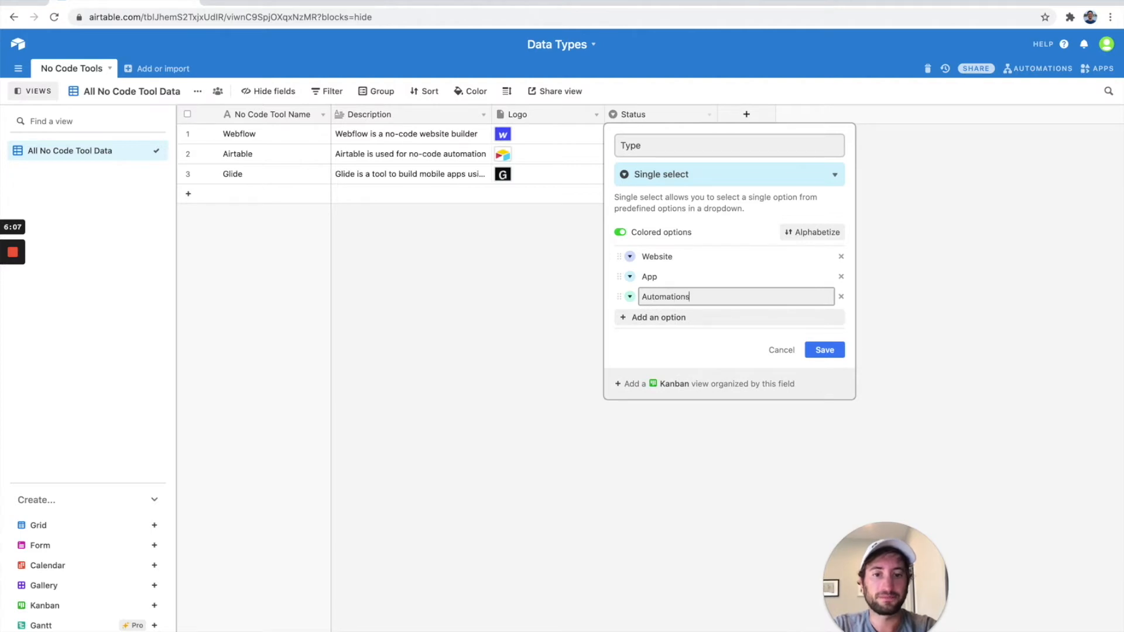
pyautogui.press('Return')
pyautogui.press('BackSpace')
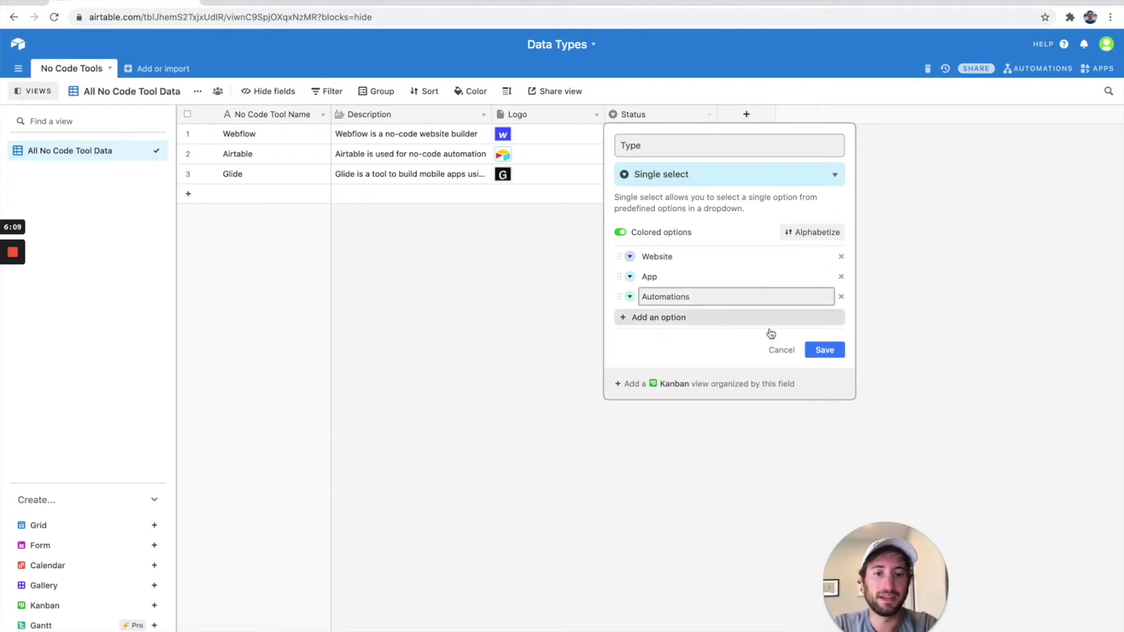
pyautogui.click(823, 350)
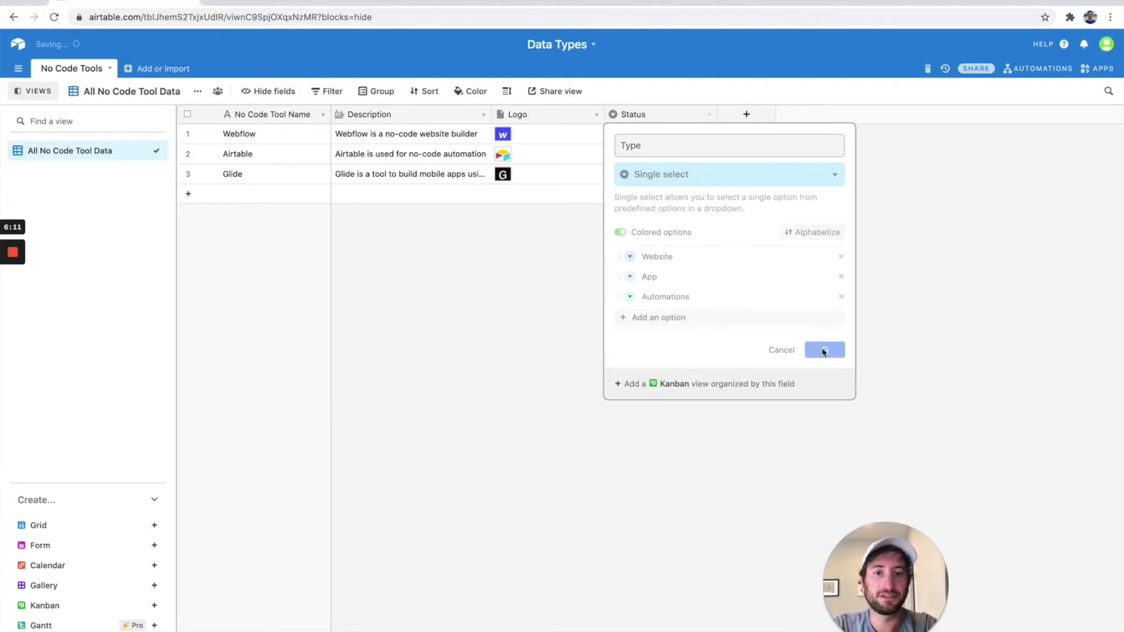
# - Set the Type to Website for Webflow, Automations for Airtable and App for Glide
pyautogui.click(627, 135)
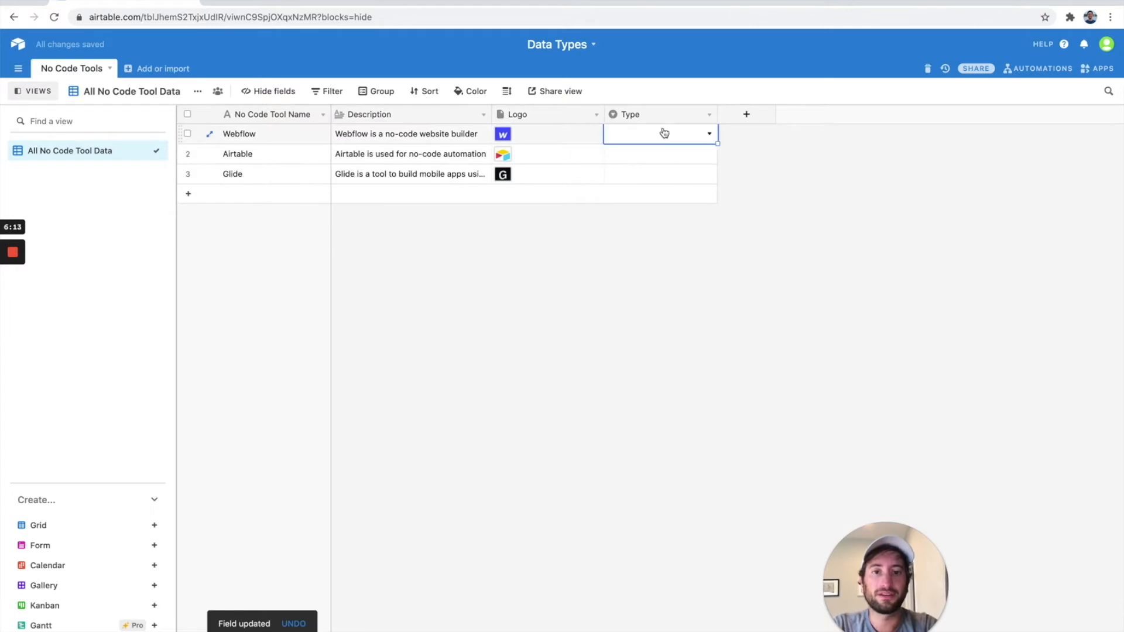
pyautogui.click(687, 132)
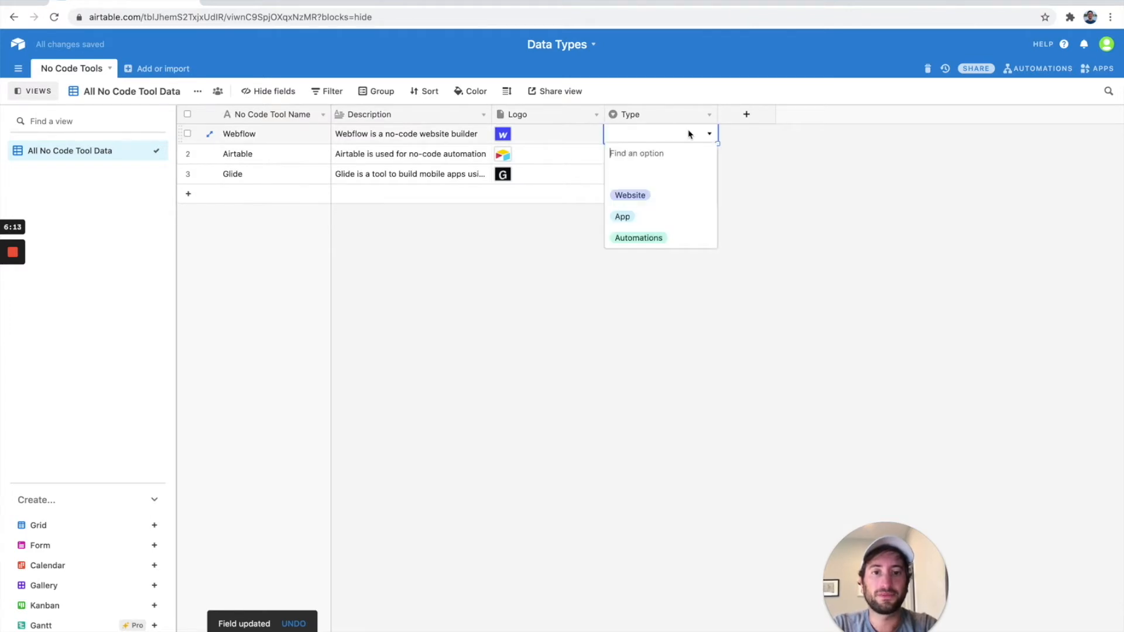
pyautogui.click(641, 196)
pyautogui.click(646, 153)
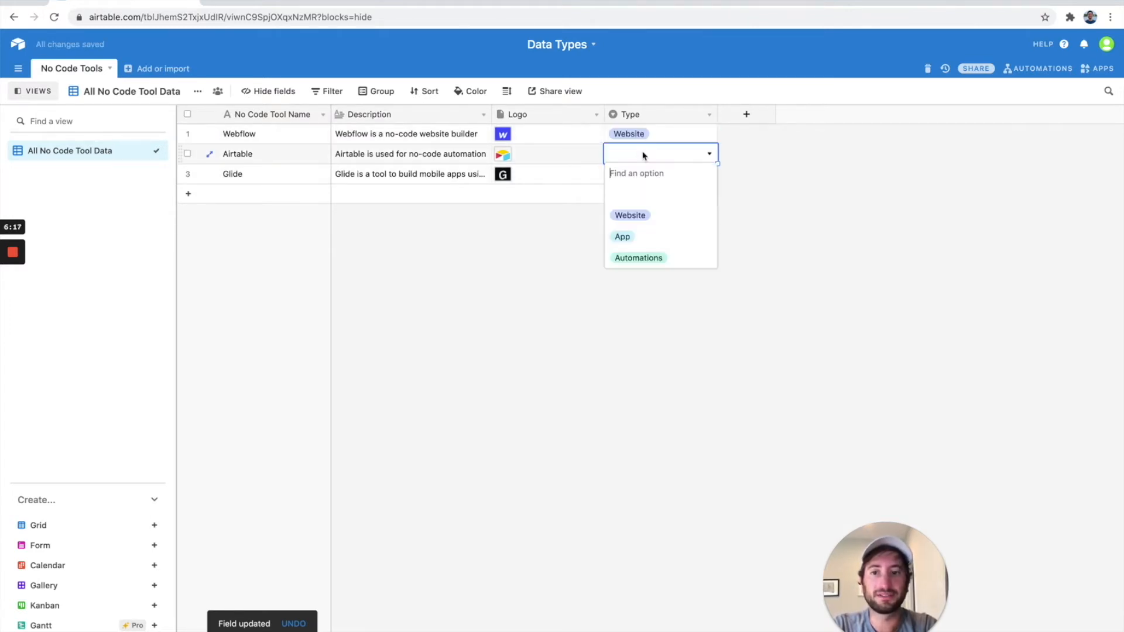
pyautogui.click(655, 256)
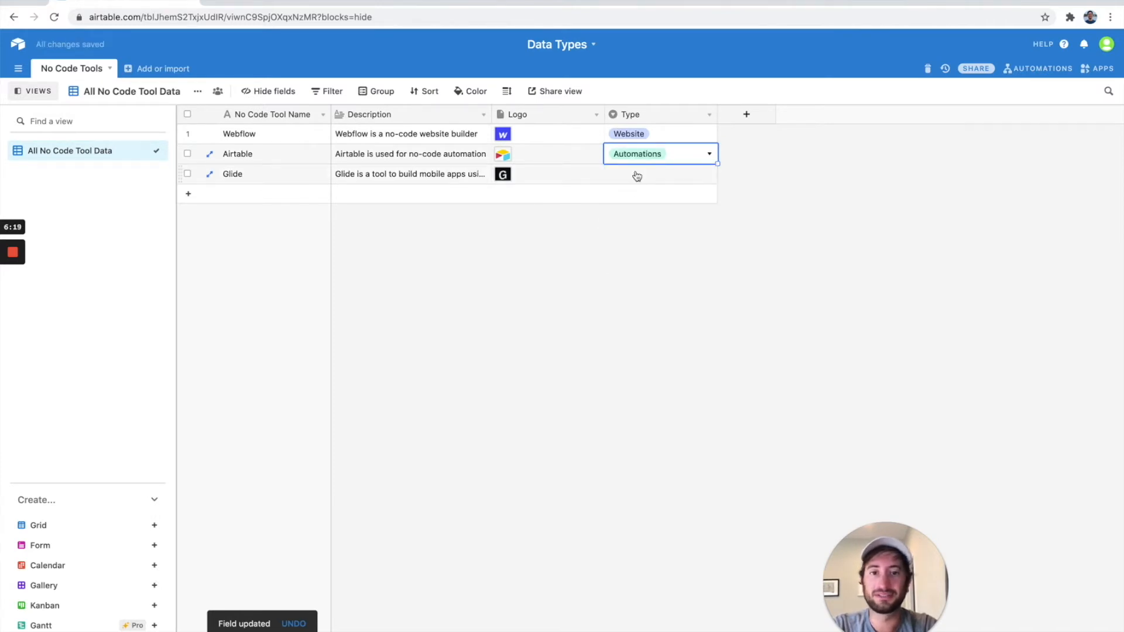
pyautogui.doubleClick(637, 174)
pyautogui.click(635, 258)
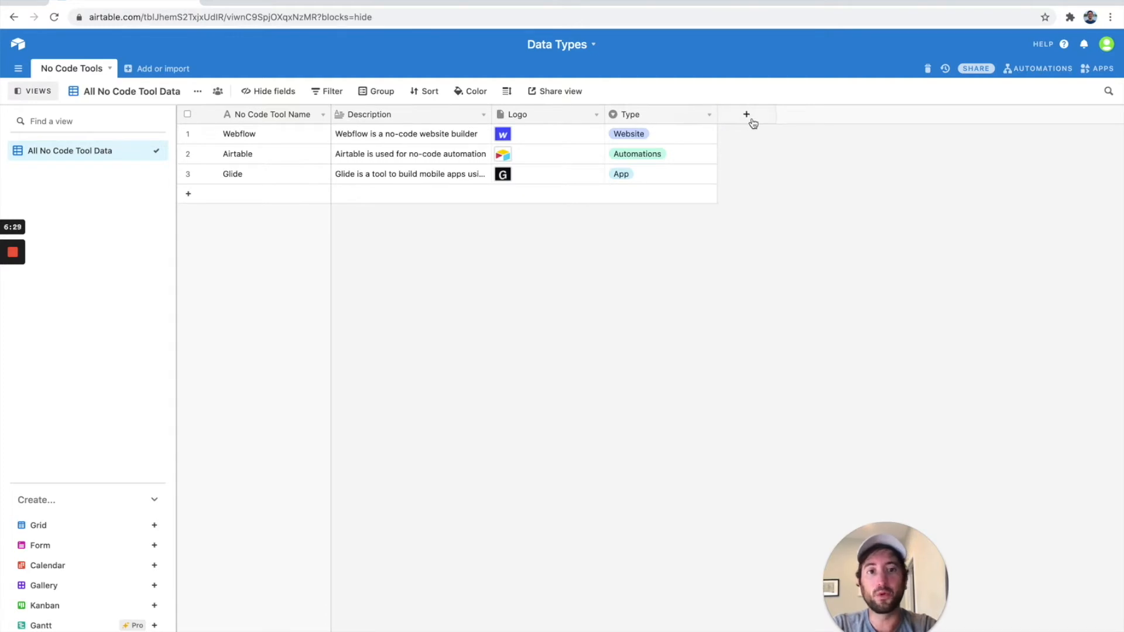
# - Start adding a field after Type and look through the available field types, from Link to another record to Button
pyautogui.click(747, 115)
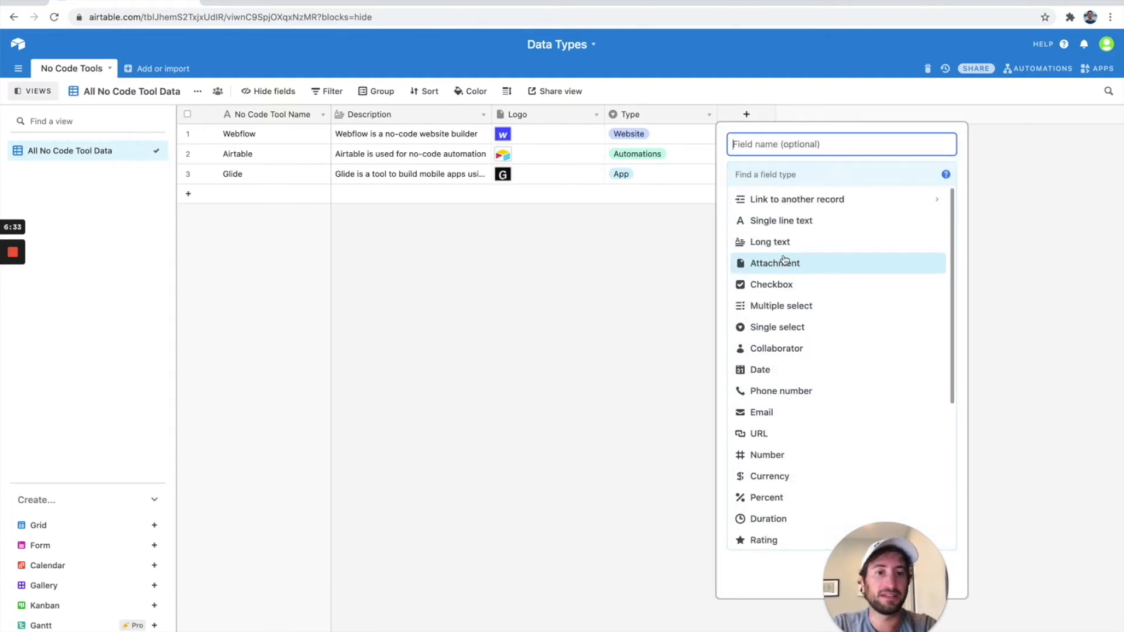
pyautogui.moveTo(918, 578); pyautogui.dragTo(566, 496)
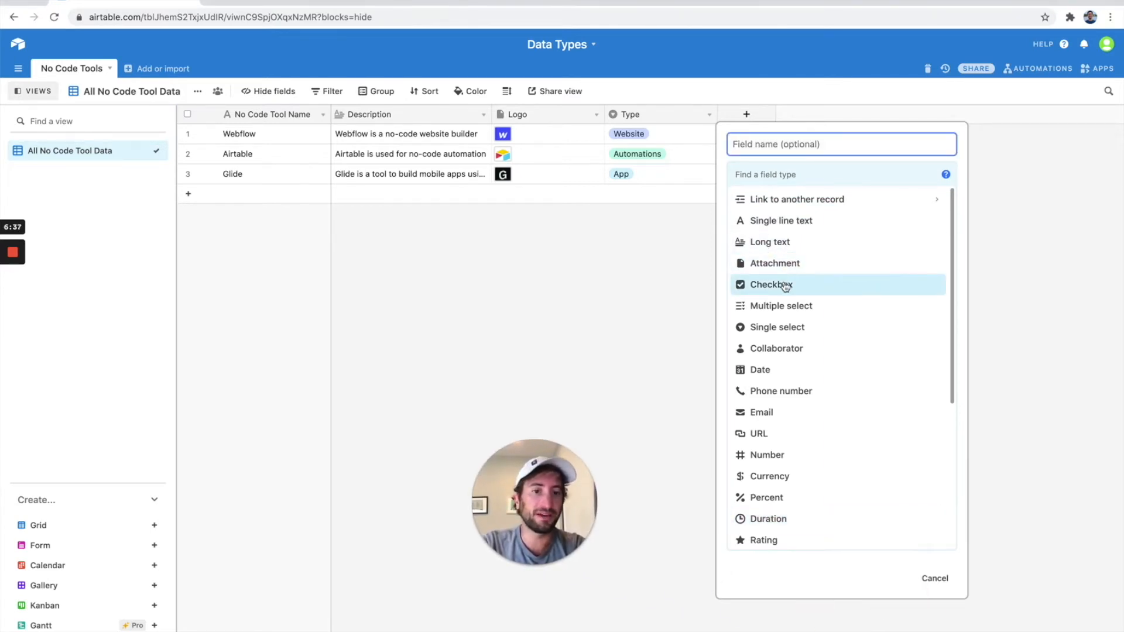
pyautogui.scroll(-2, 784, 303)
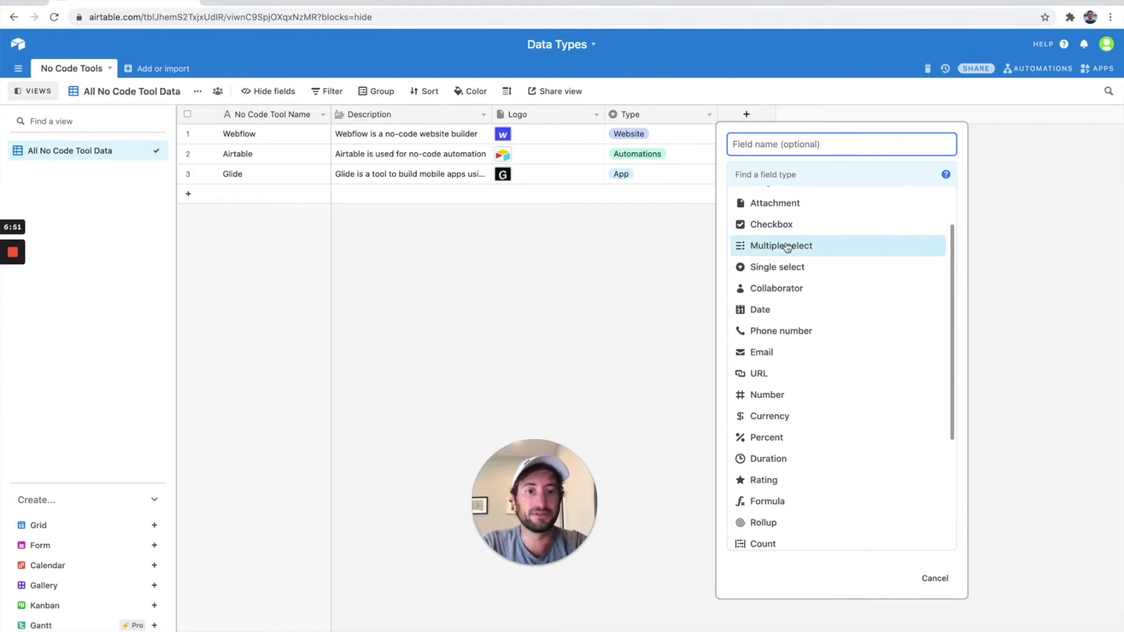
pyautogui.scroll(-1, 777, 297)
pyautogui.scroll(-1, 777, 297)
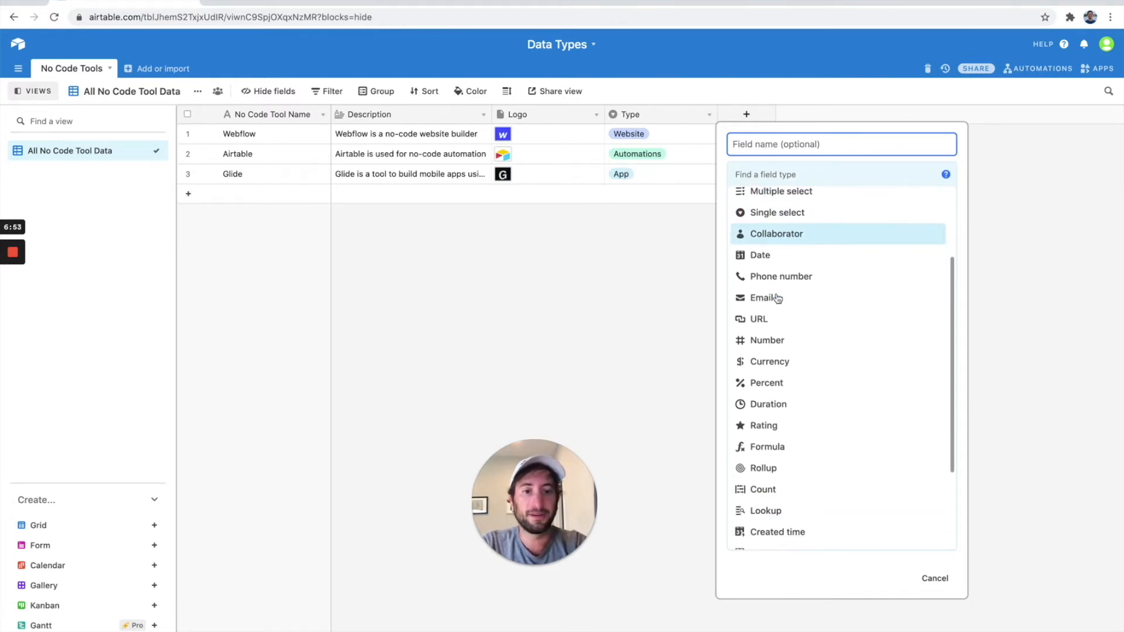
pyautogui.scroll(-3, 790, 292)
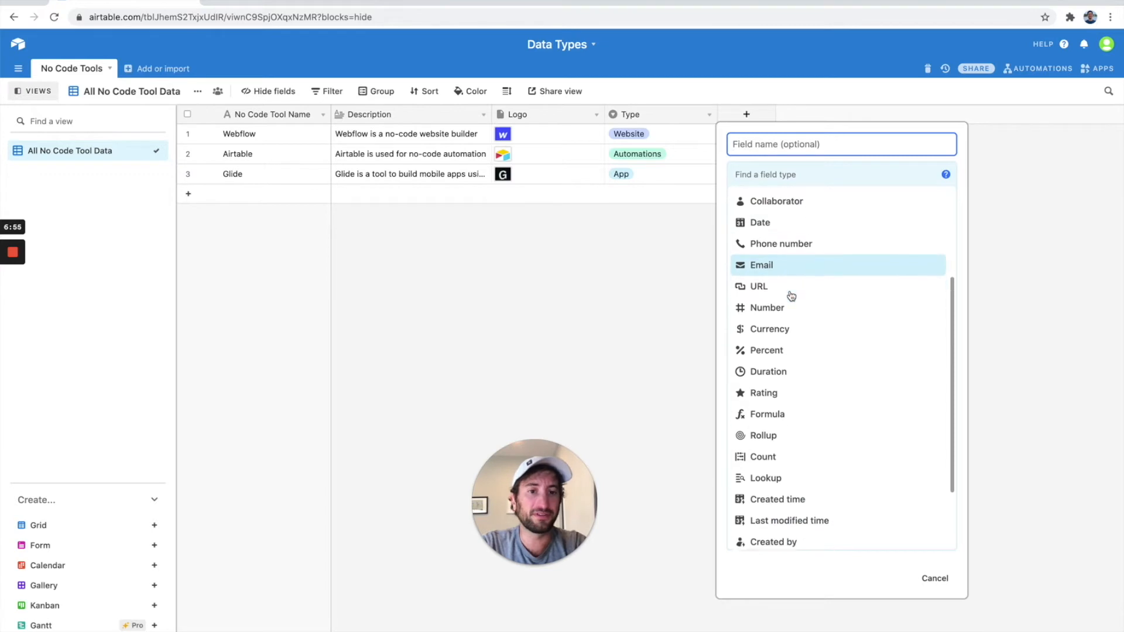
pyautogui.scroll(-1, 776, 326)
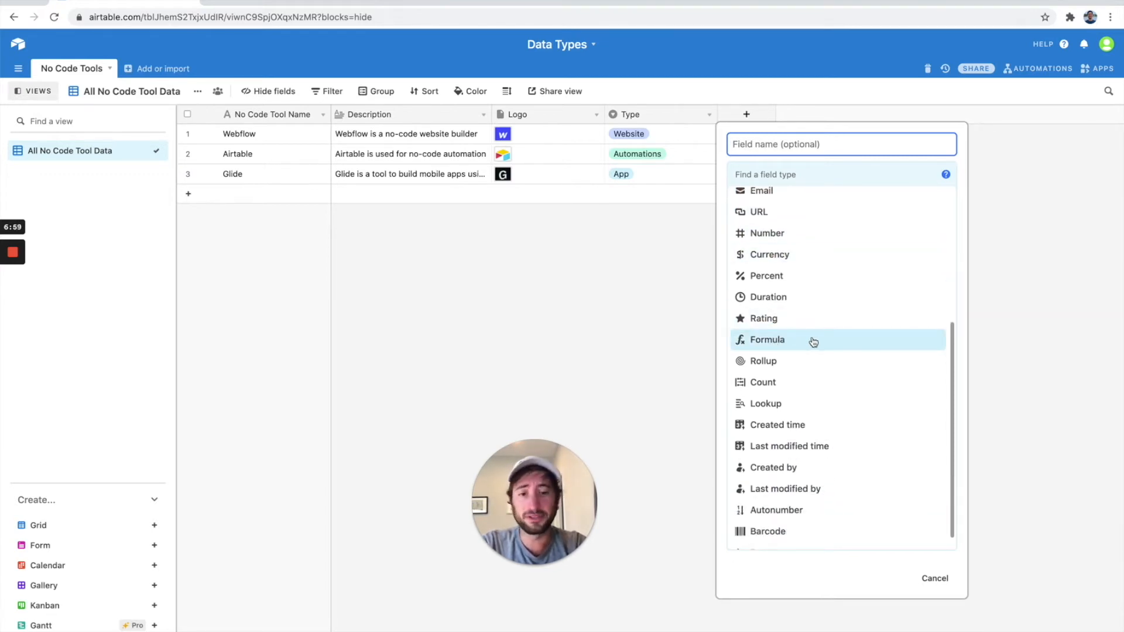
pyautogui.scroll(-1, 805, 343)
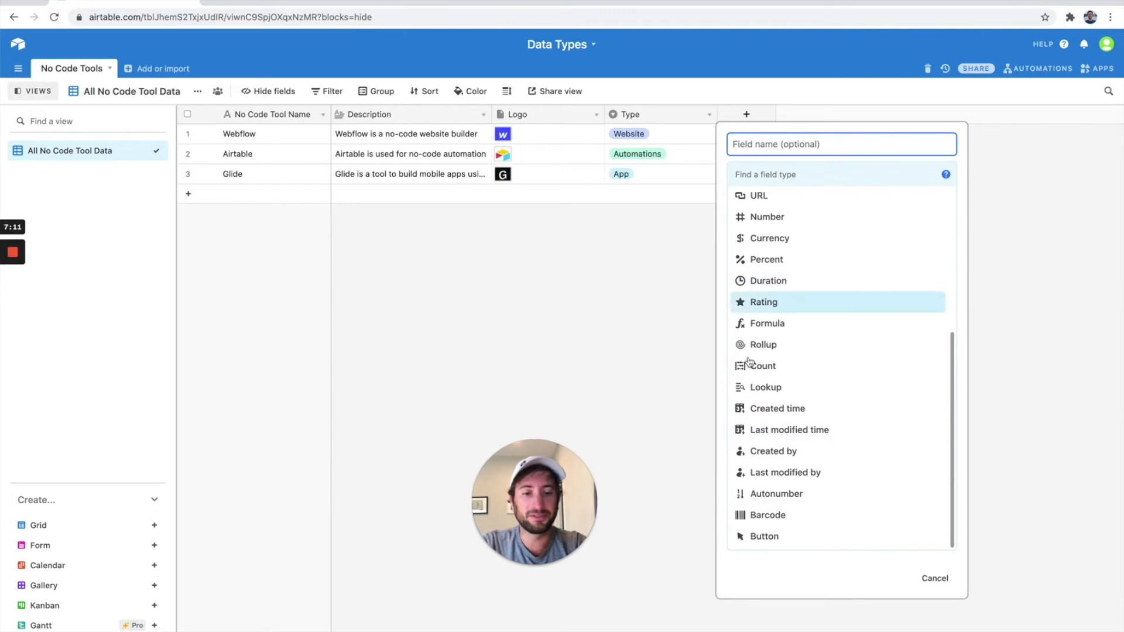
pyautogui.scroll(5, 785, 421)
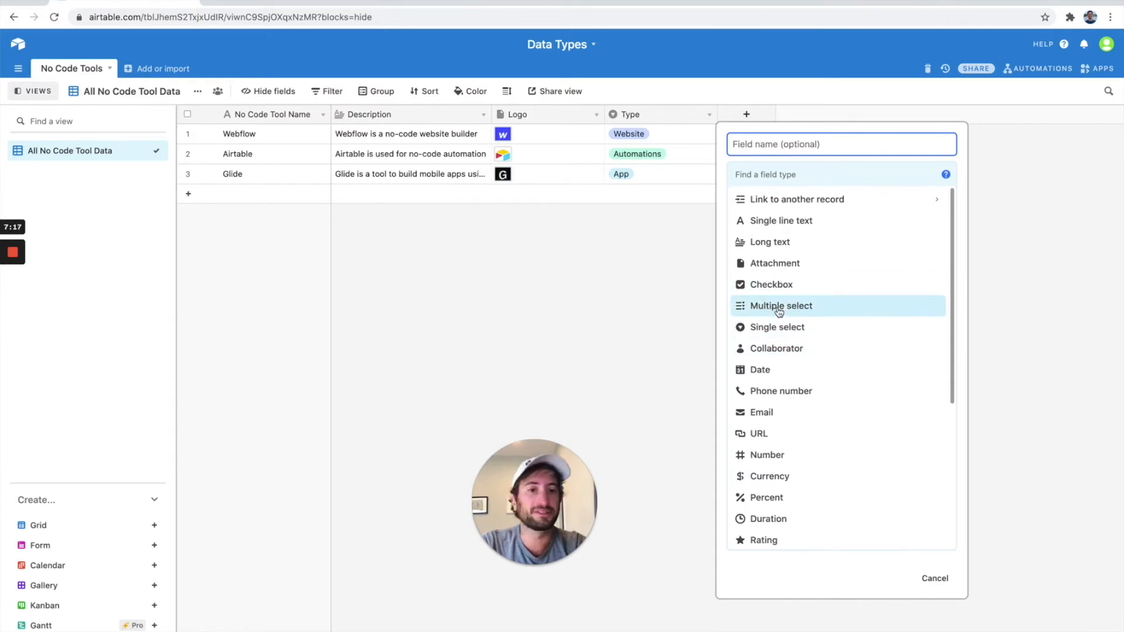
# - Create the new field as a URL field named Website
pyautogui.moveTo(779, 312)
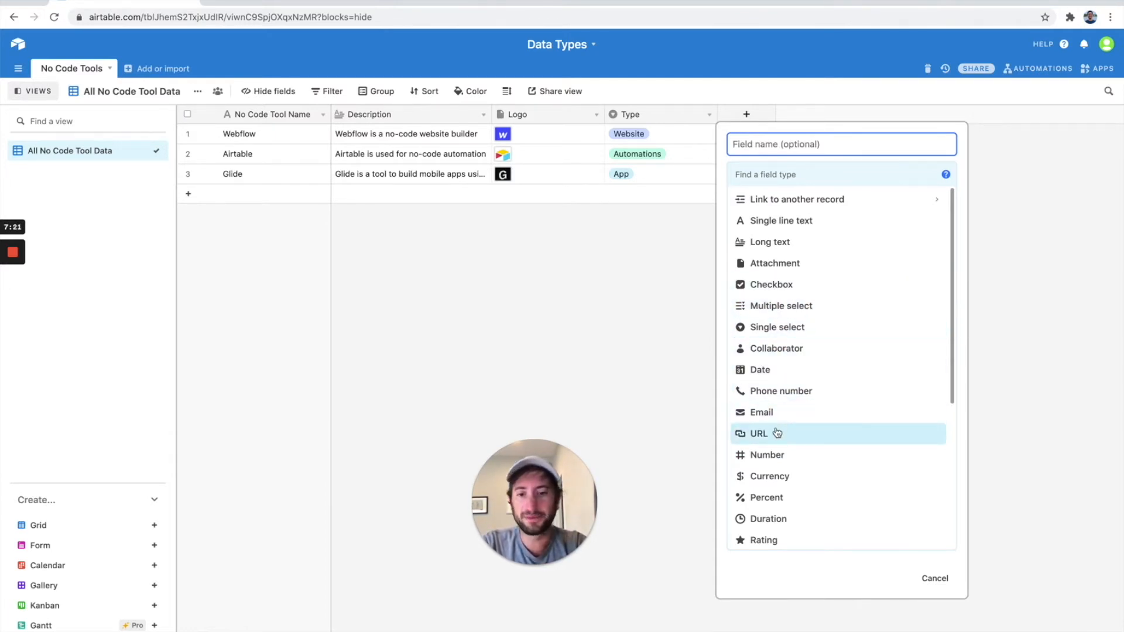
pyautogui.moveTo(776, 433)
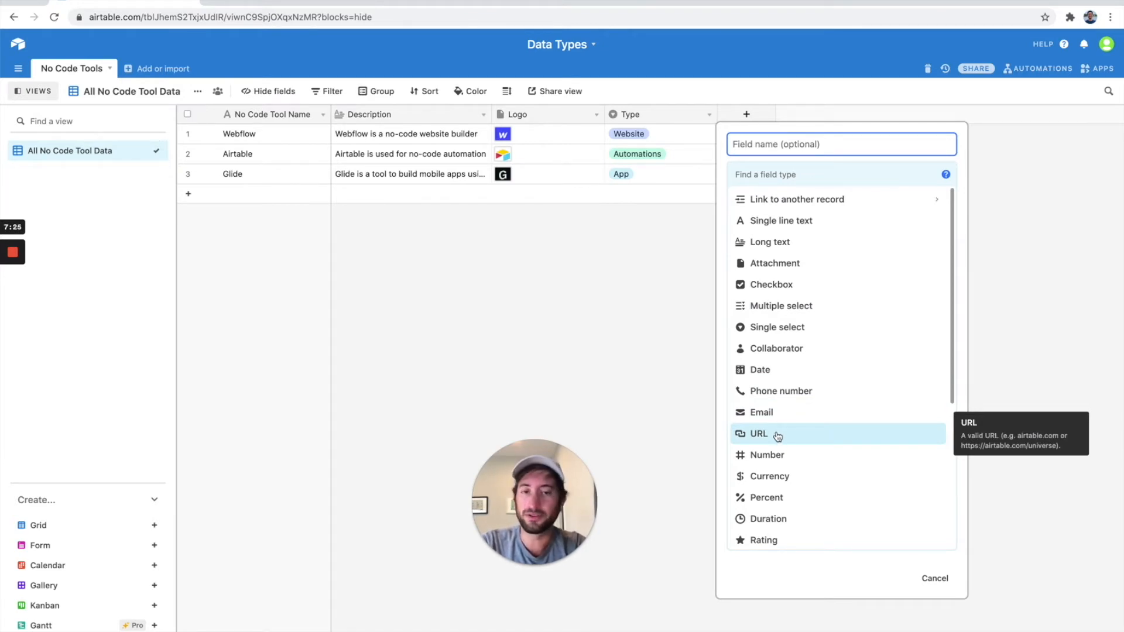
pyautogui.click(762, 434)
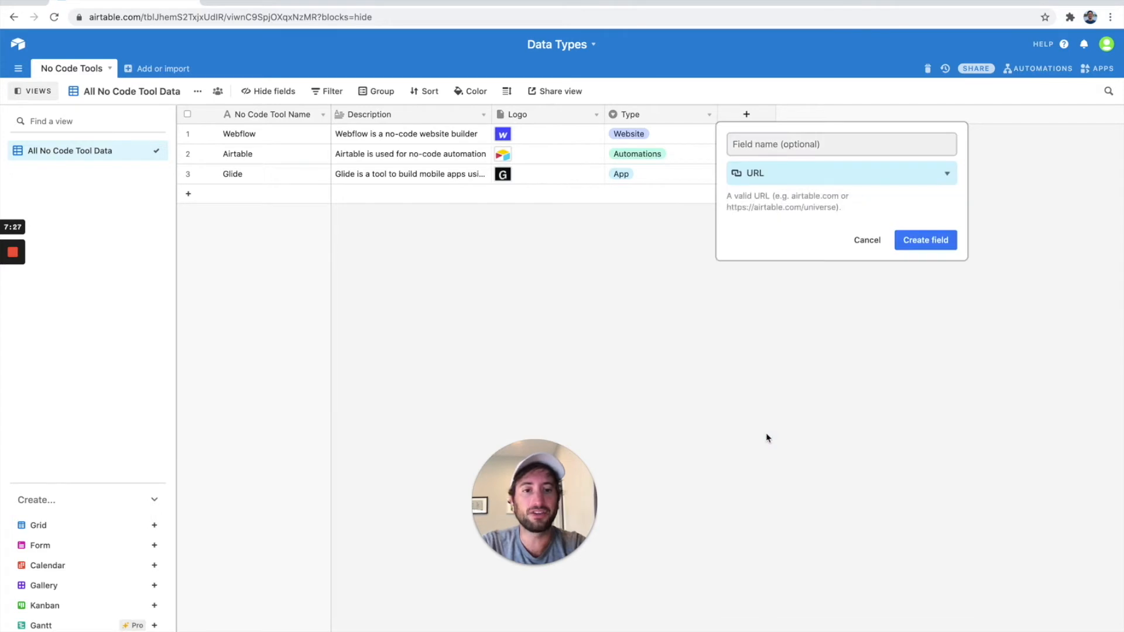
pyautogui.click(750, 145)
pyautogui.write('Website')
pyautogui.press('Return')
# - Fill the Website field with webflow.com for Webflow, airtable.com for Airtable and glideapps.com for Glide
pyautogui.click(735, 133)
pyautogui.click(739, 131)
pyautogui.write('webflow')
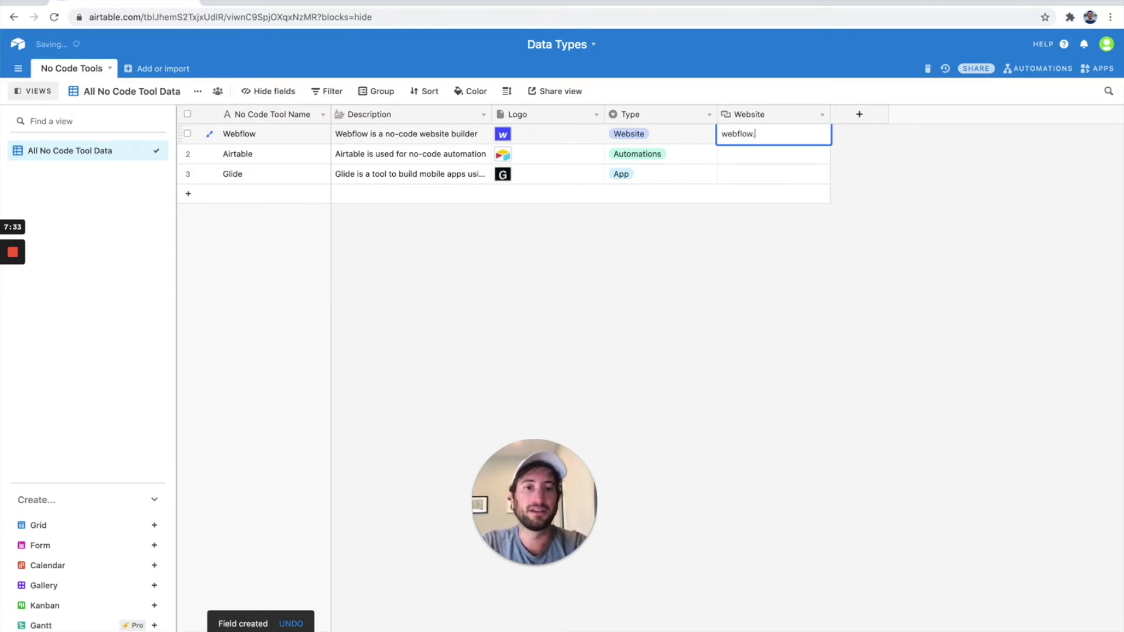
pyautogui.write('.com')
pyautogui.press('Return')
pyautogui.write('airtable')
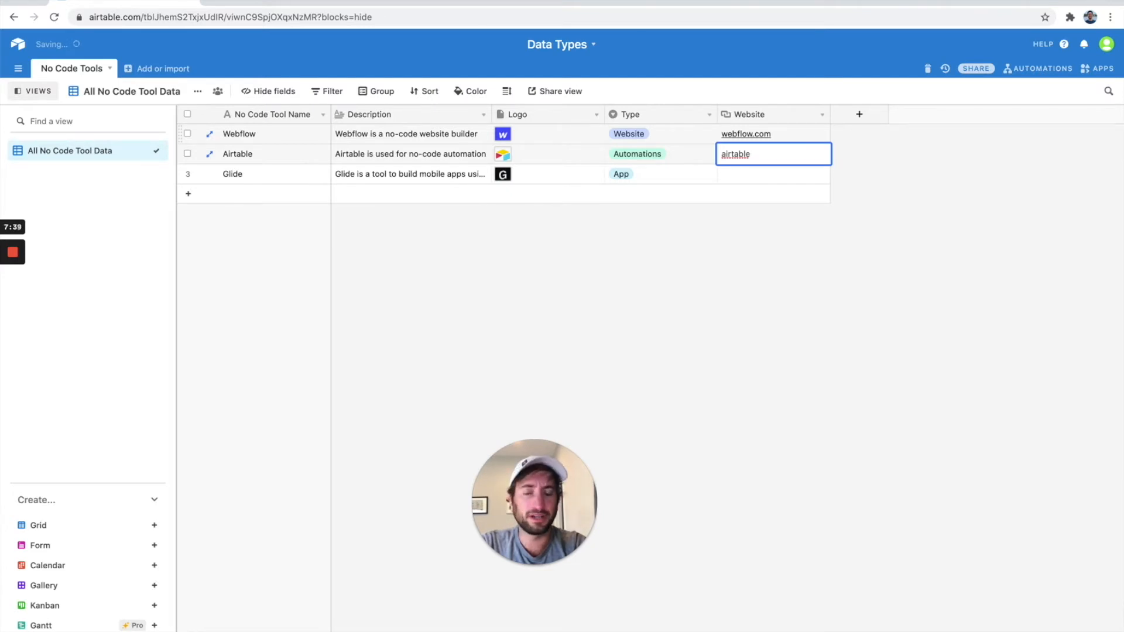
pyautogui.press('Return')
pyautogui.doubleClick(757, 154)
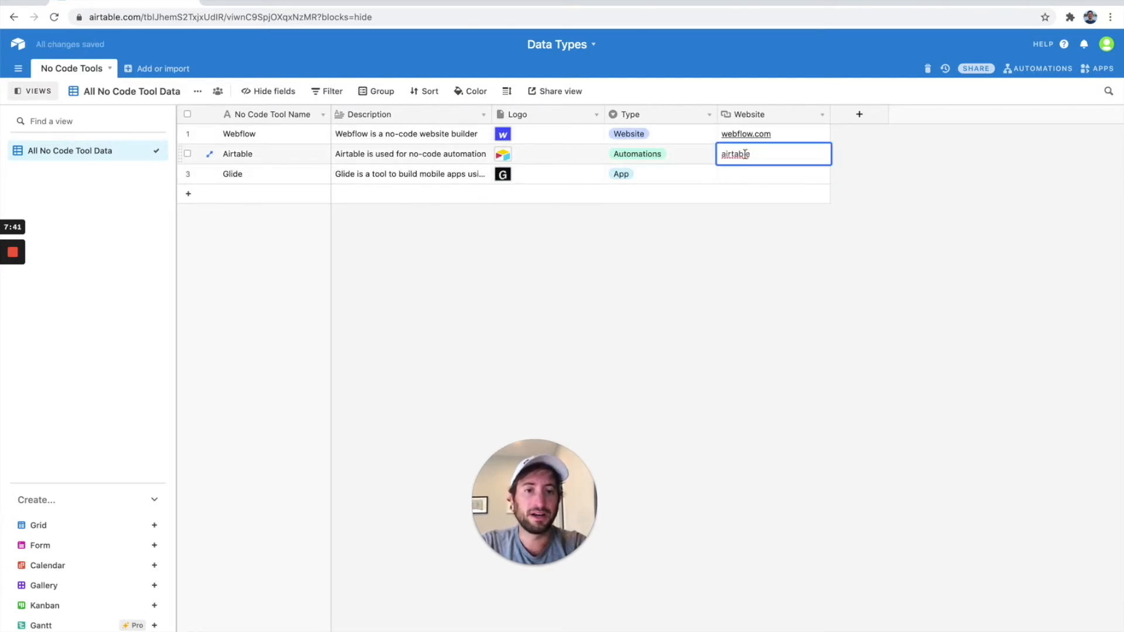
pyautogui.write('.com')
pyautogui.press('Return')
pyautogui.write('glideapps.com')
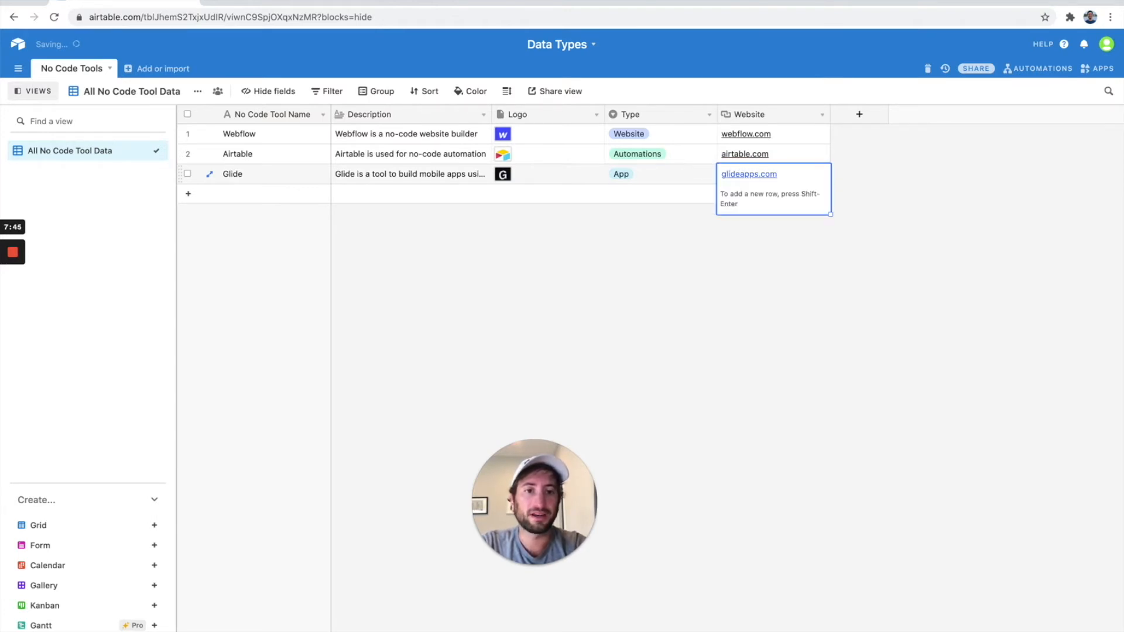
pyautogui.click(705, 279)
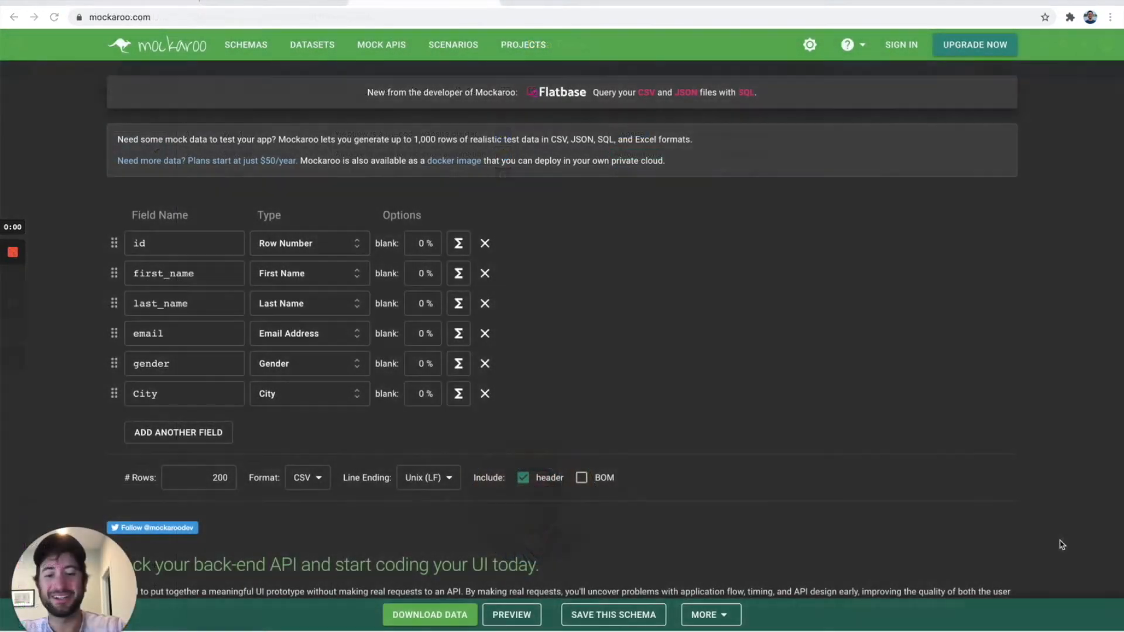
pyautogui.press('XF86AudioRaiseVolume')
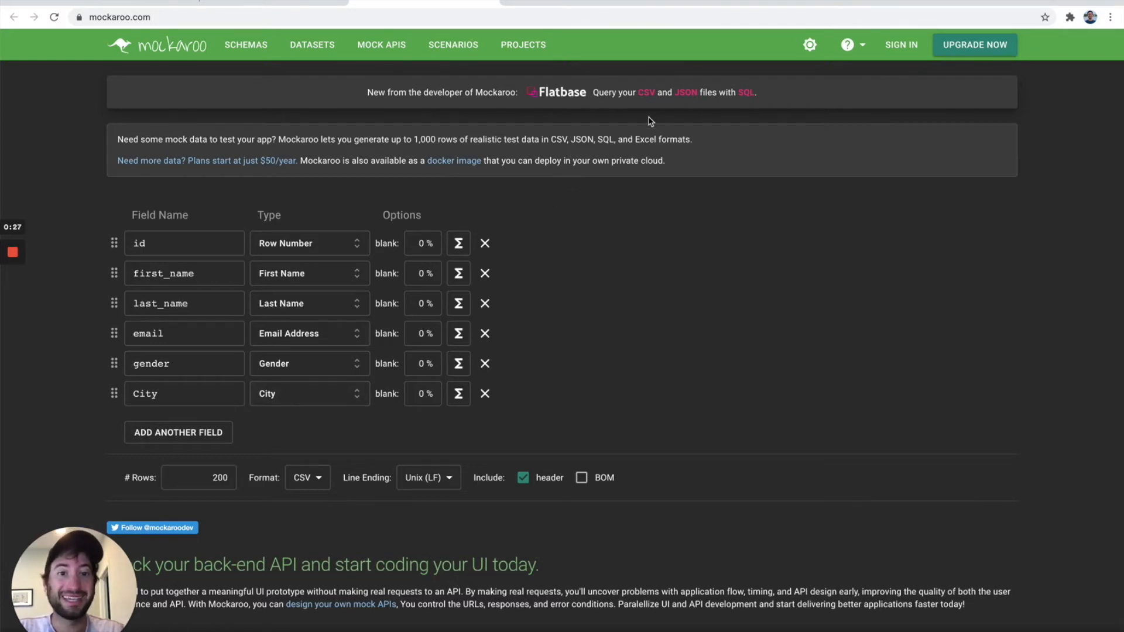
pyautogui.scroll(-4, 509, 329)
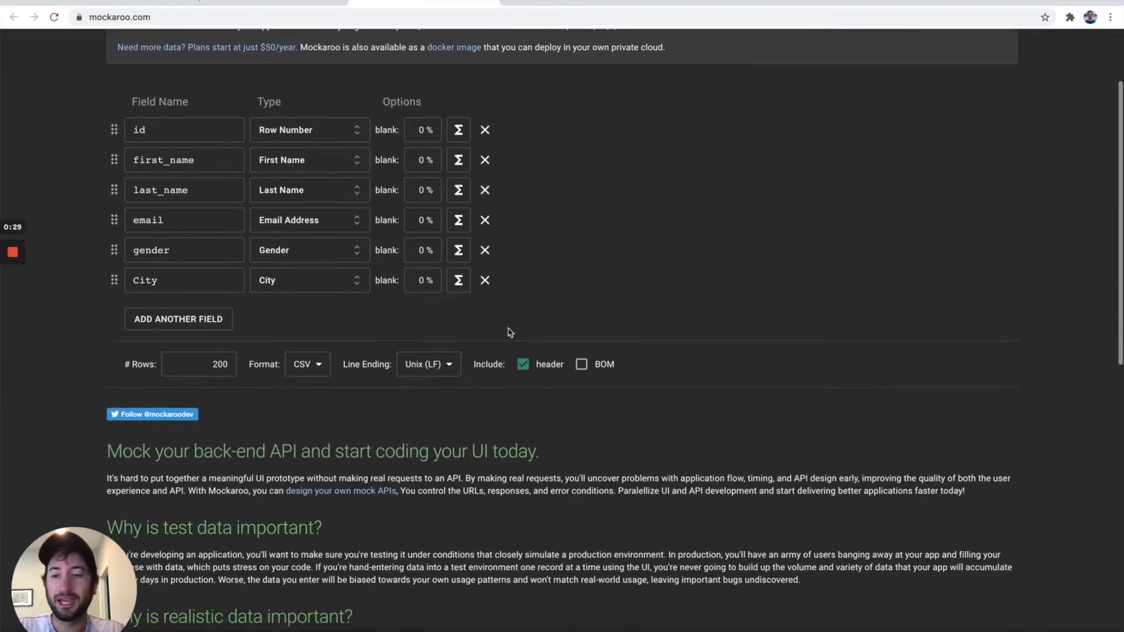
pyautogui.scroll(5, 509, 328)
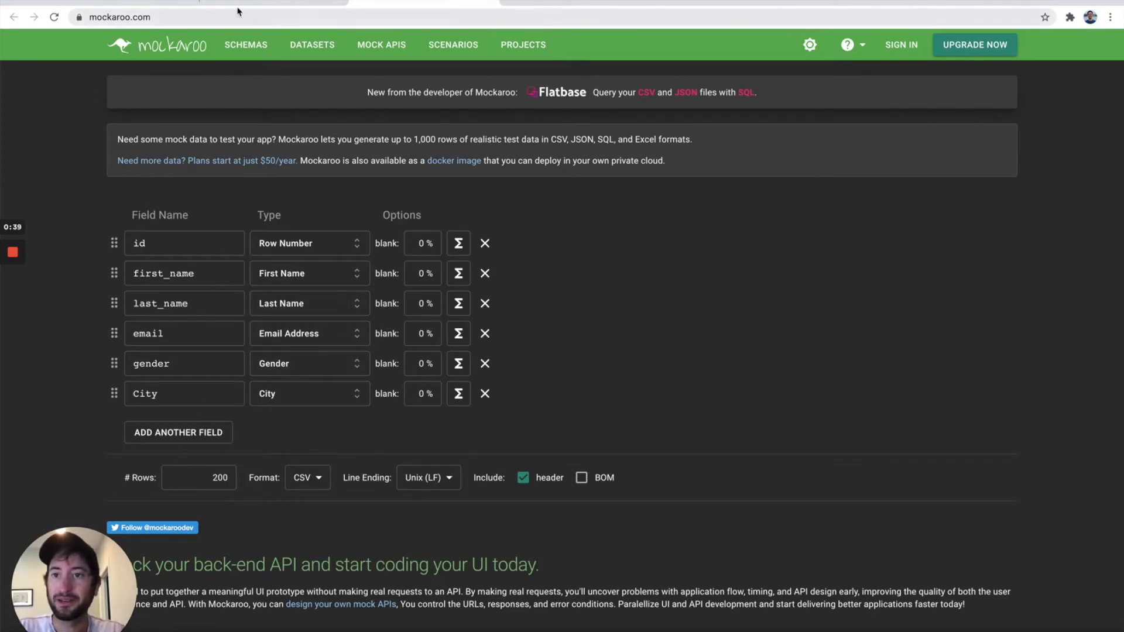
# - Switch from Mockaroo to Airtable, view the Data Types base and return to the bases overview
pyautogui.click(337, 2)
pyautogui.click(141, 1)
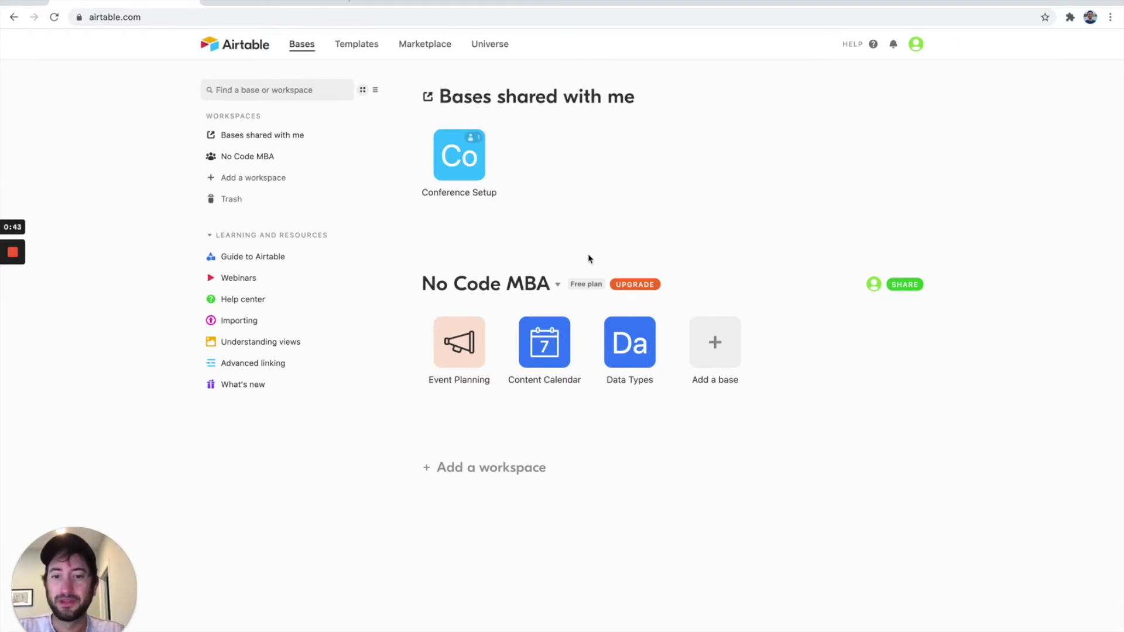
pyautogui.click(625, 351)
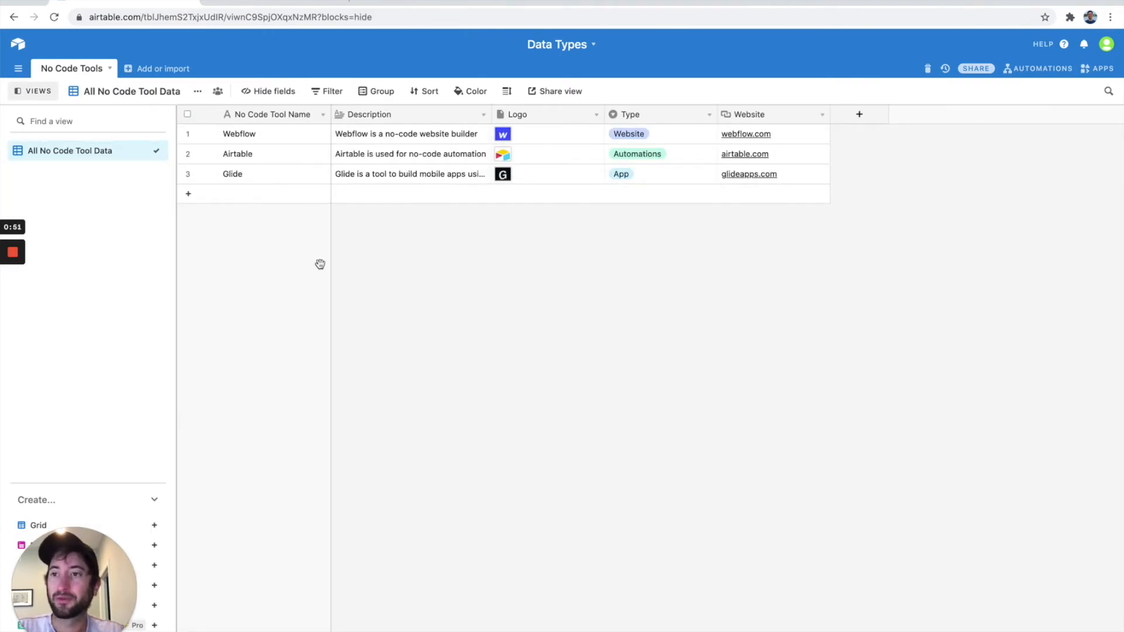
pyautogui.click(9, 17)
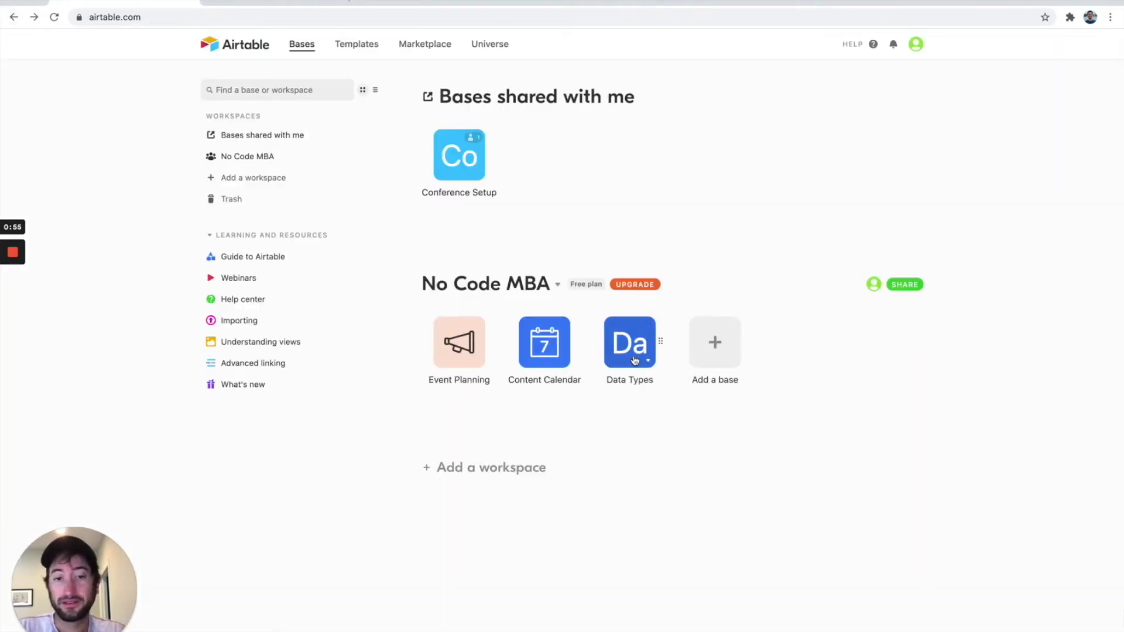
# - Create a new base from scratch in the No Code MBA workspace and name it Import Data
pyautogui.click(715, 344)
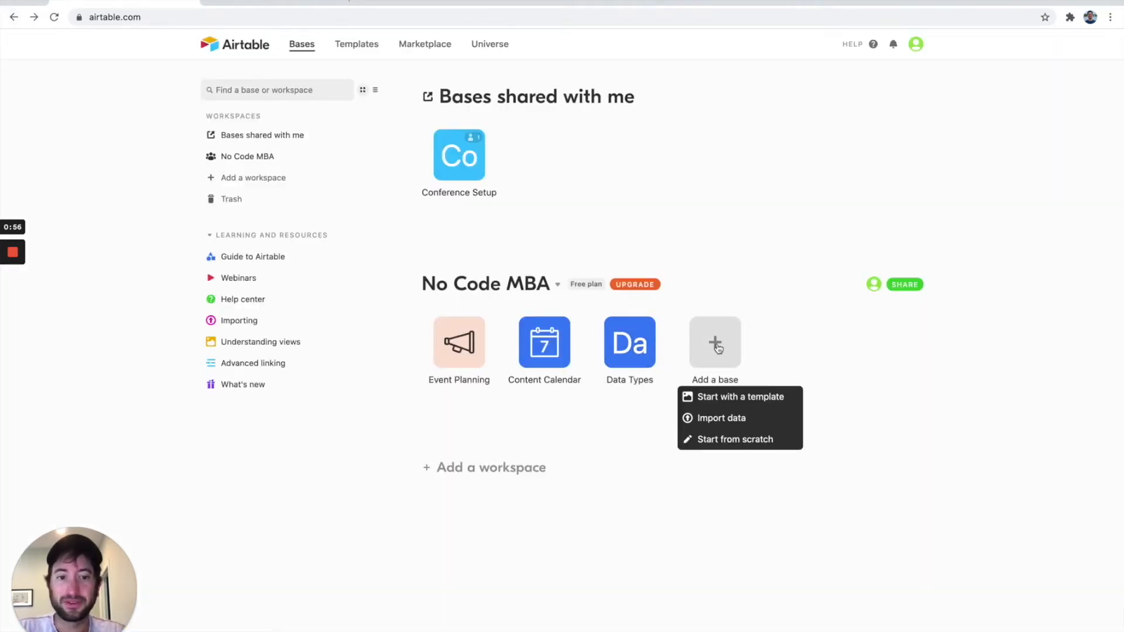
pyautogui.click(708, 439)
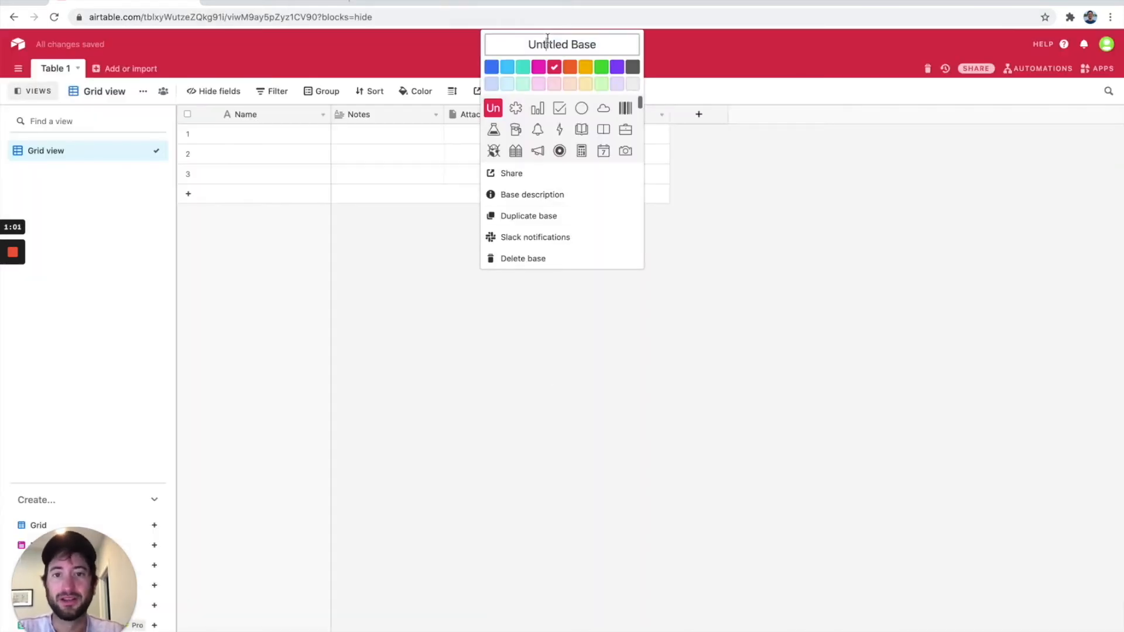
pyautogui.write('Import Data')
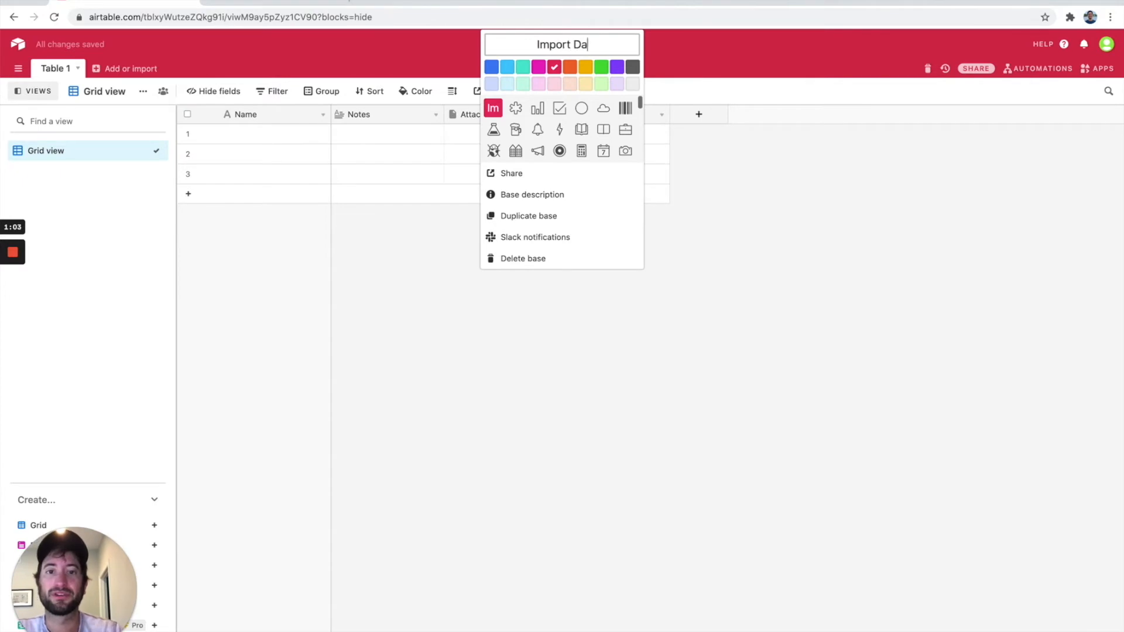
pyautogui.press('Return')
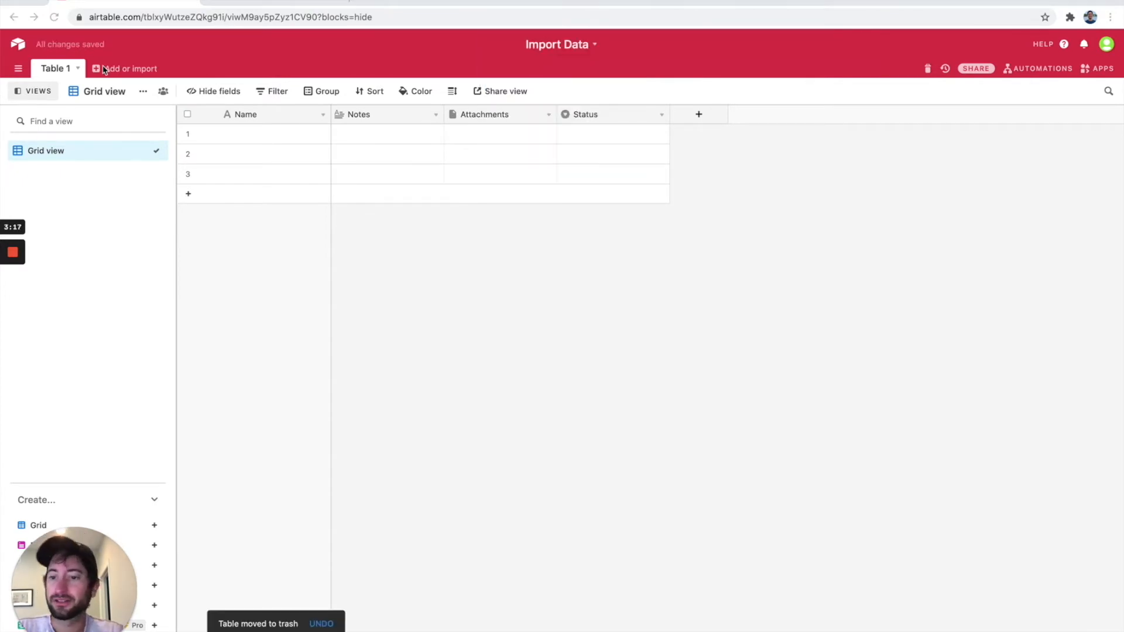
# - Start a CSV file import into the Import Data base and upload MOCK_DATA (1).csv
pyautogui.click(98, 68)
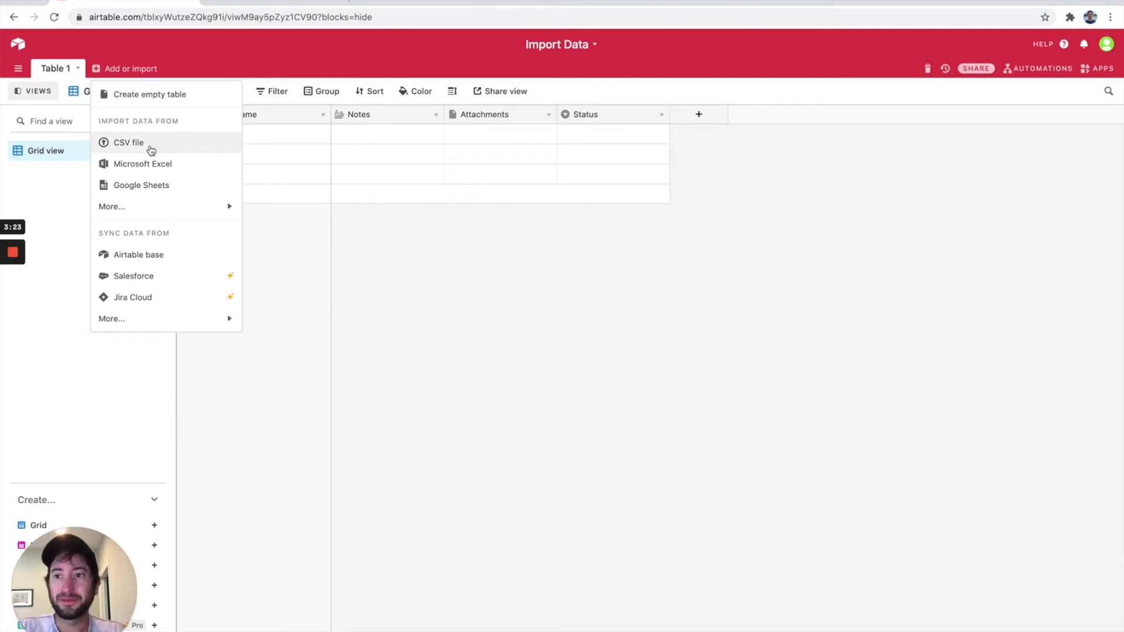
pyautogui.moveTo(155, 212)
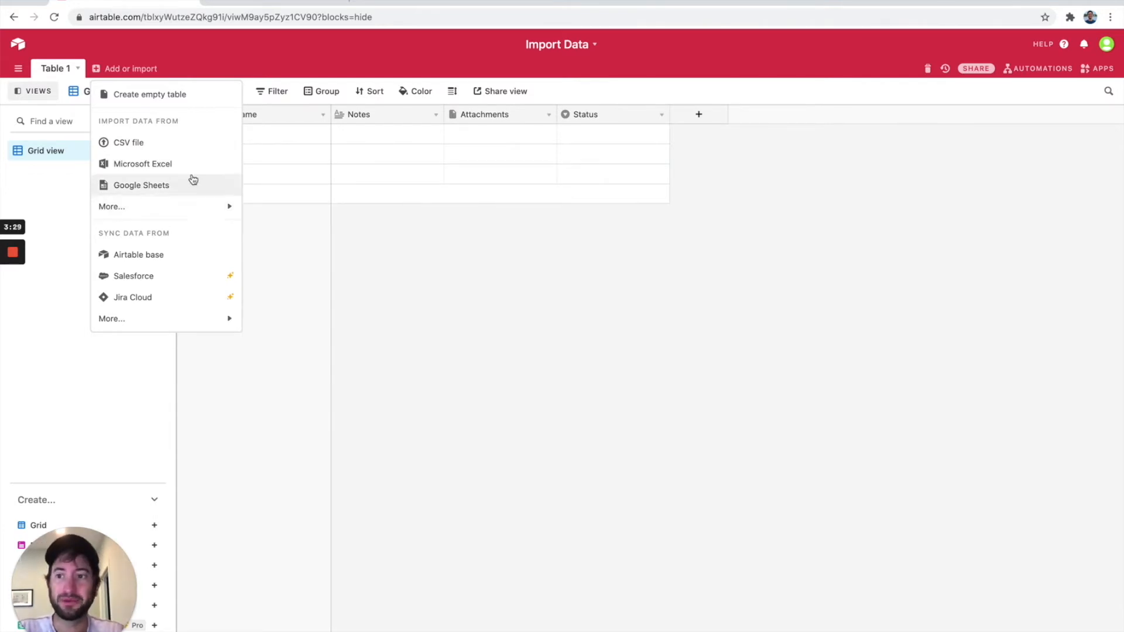
pyautogui.click(169, 151)
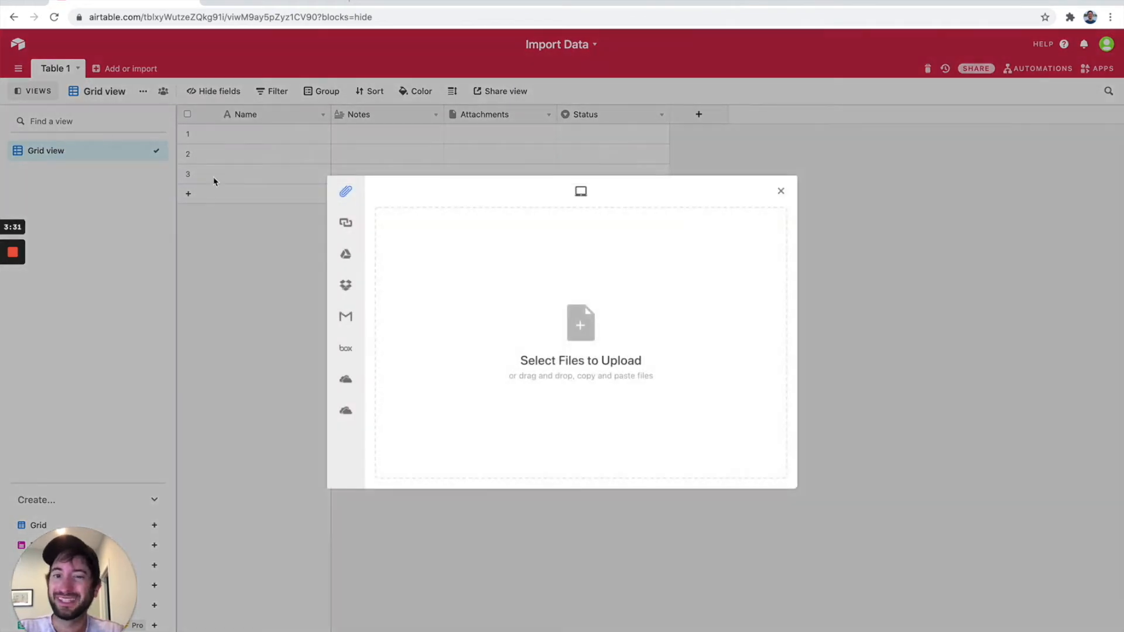
pyautogui.click(873, 609)
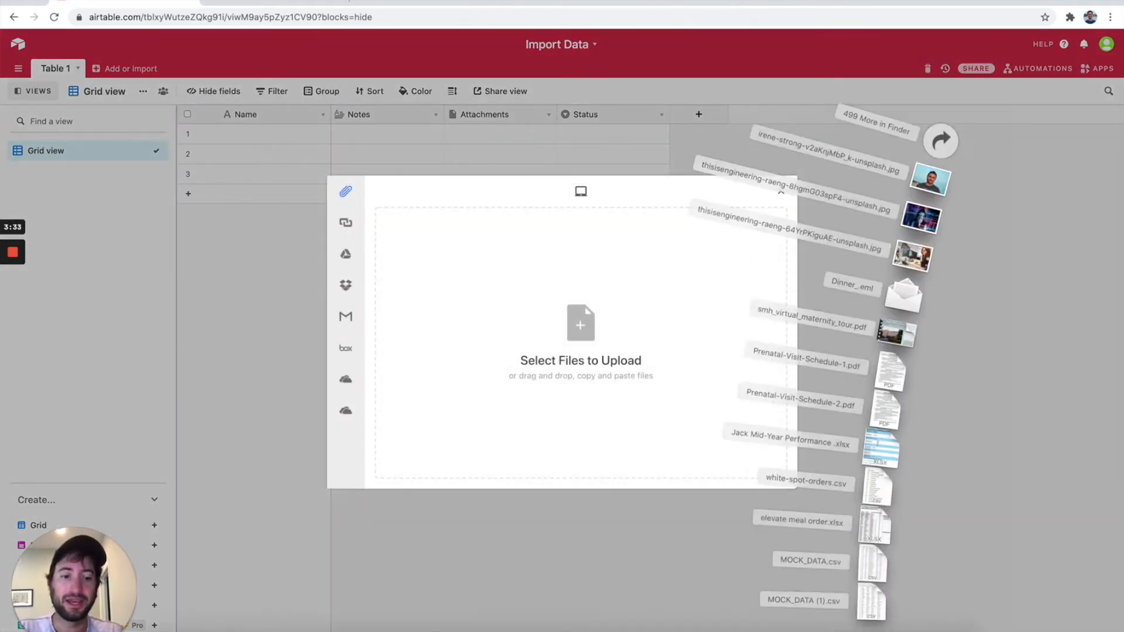
pyautogui.moveTo(873, 598); pyautogui.dragTo(584, 392)
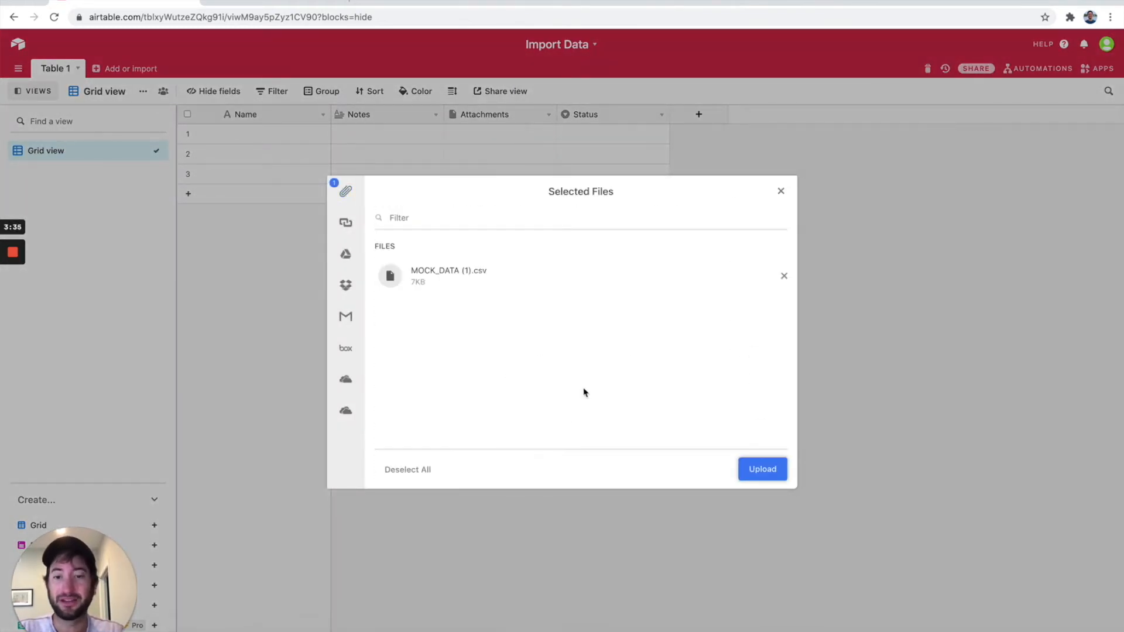
pyautogui.click(762, 469)
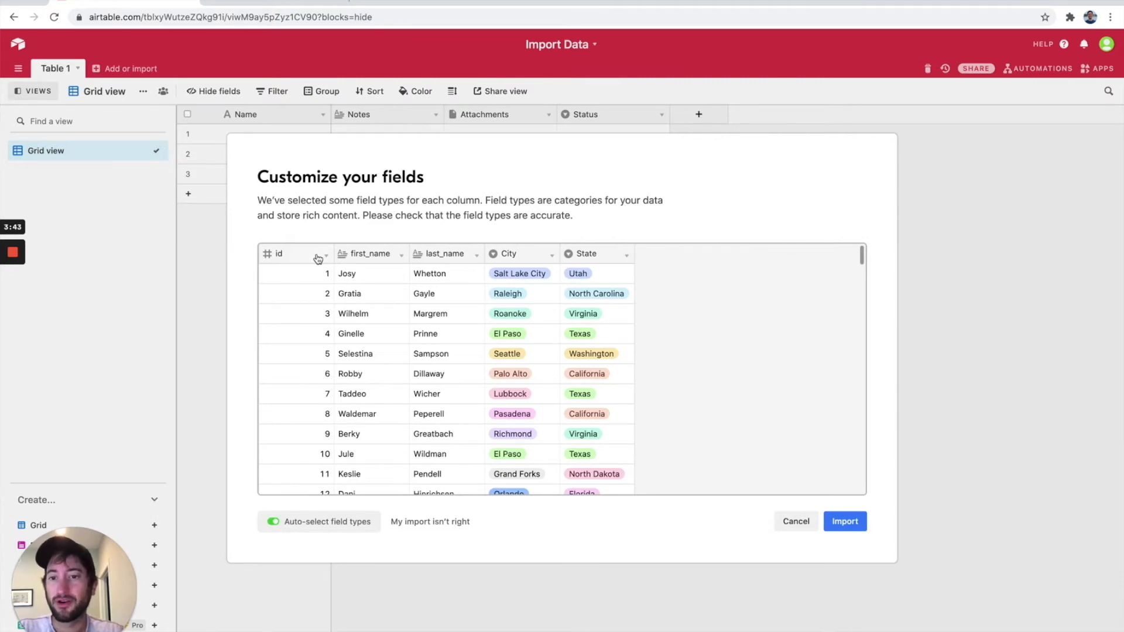
# - Choose Number as the field type for the id column in the import preview
pyautogui.click(289, 258)
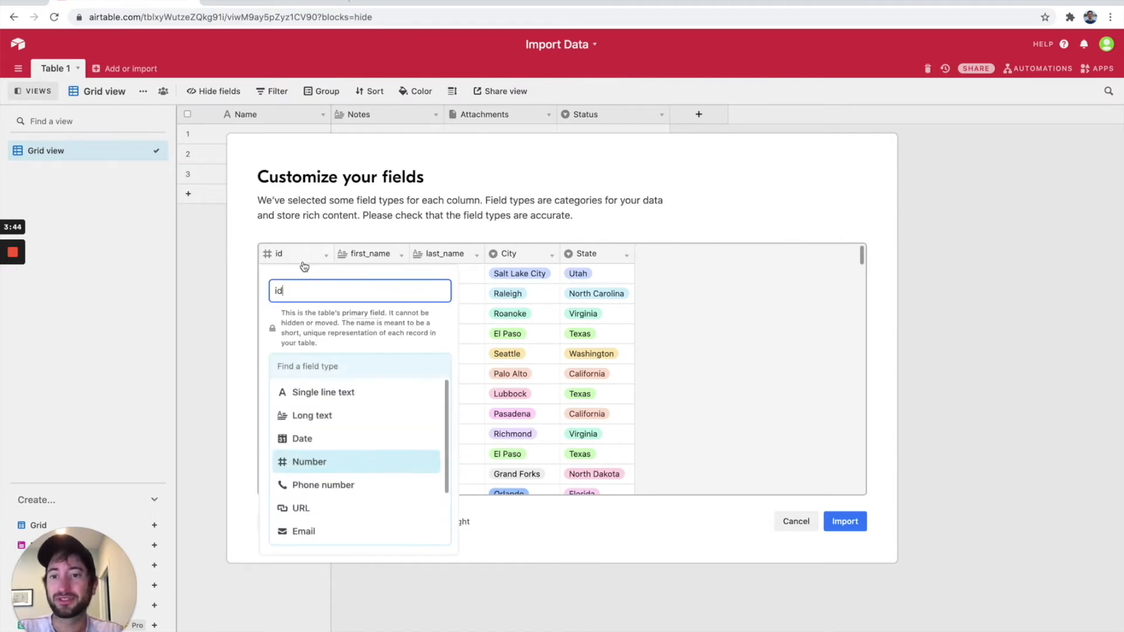
pyautogui.click(313, 461)
pyautogui.scroll(-1, 297, 342)
pyautogui.scroll(1, 297, 342)
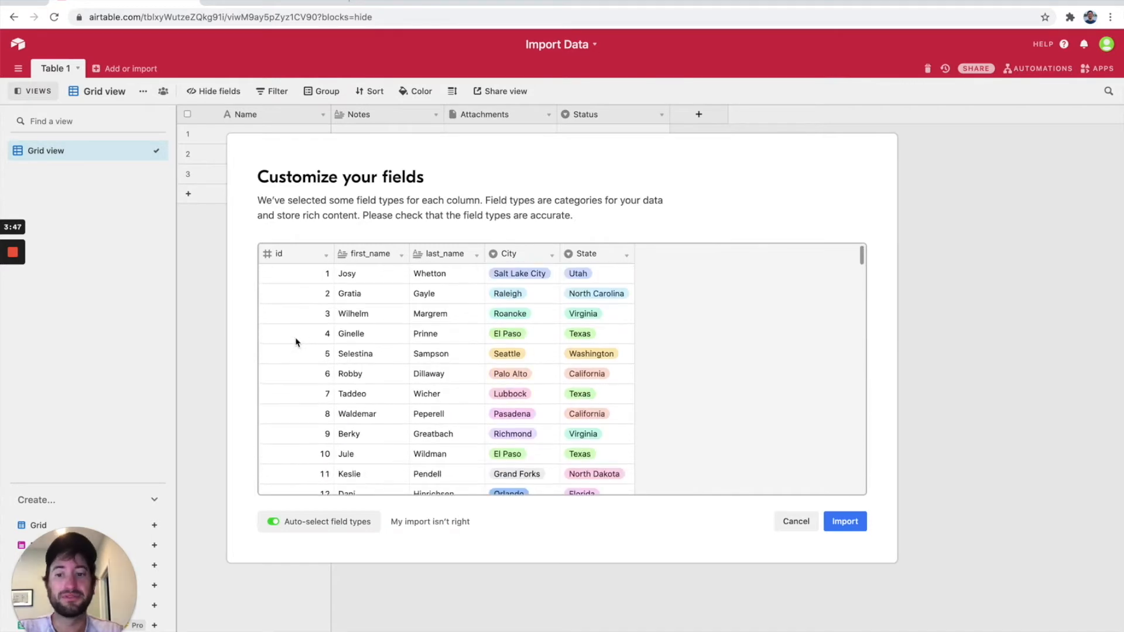
pyautogui.click(298, 259)
pyautogui.click(309, 462)
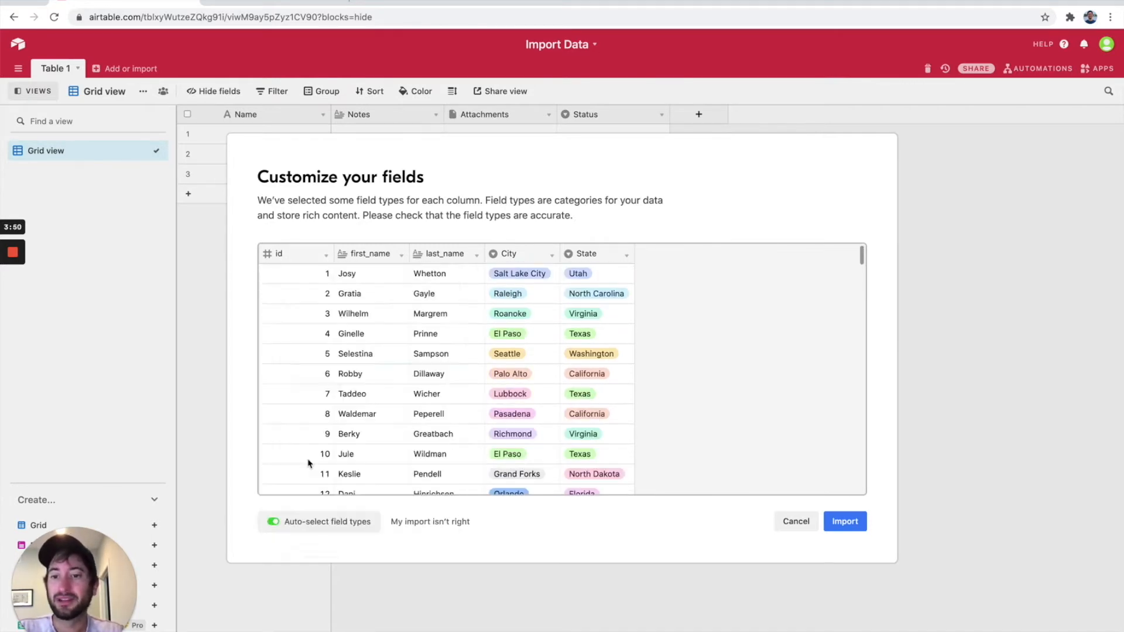
# - Convert the first_name and last_name fields to Single line text in the import preview
pyautogui.click(386, 259)
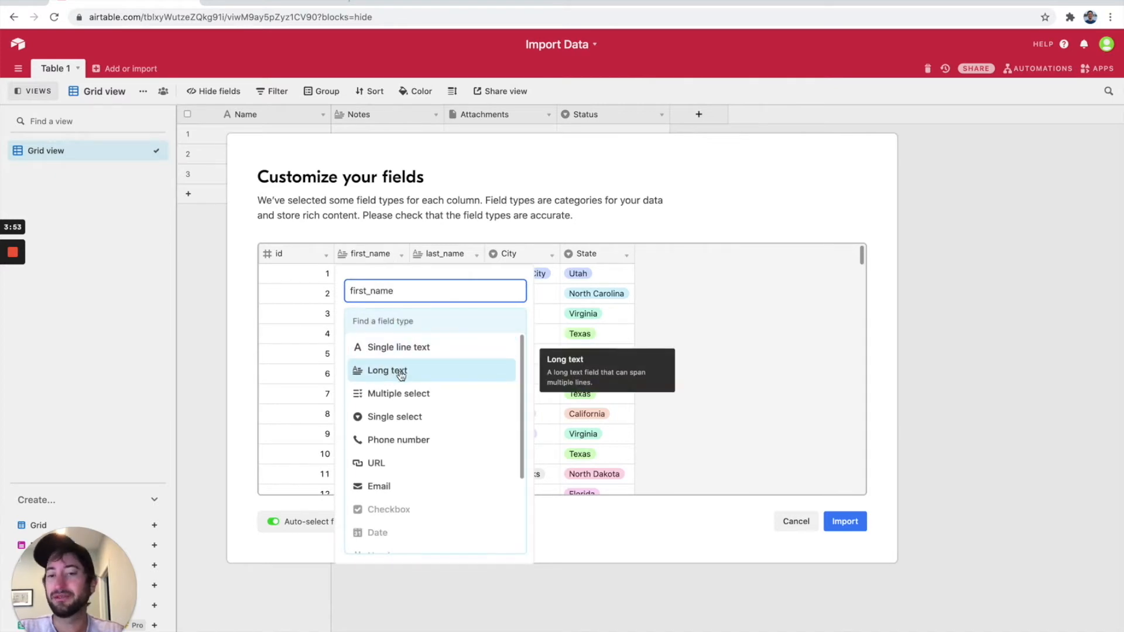
pyautogui.click(404, 350)
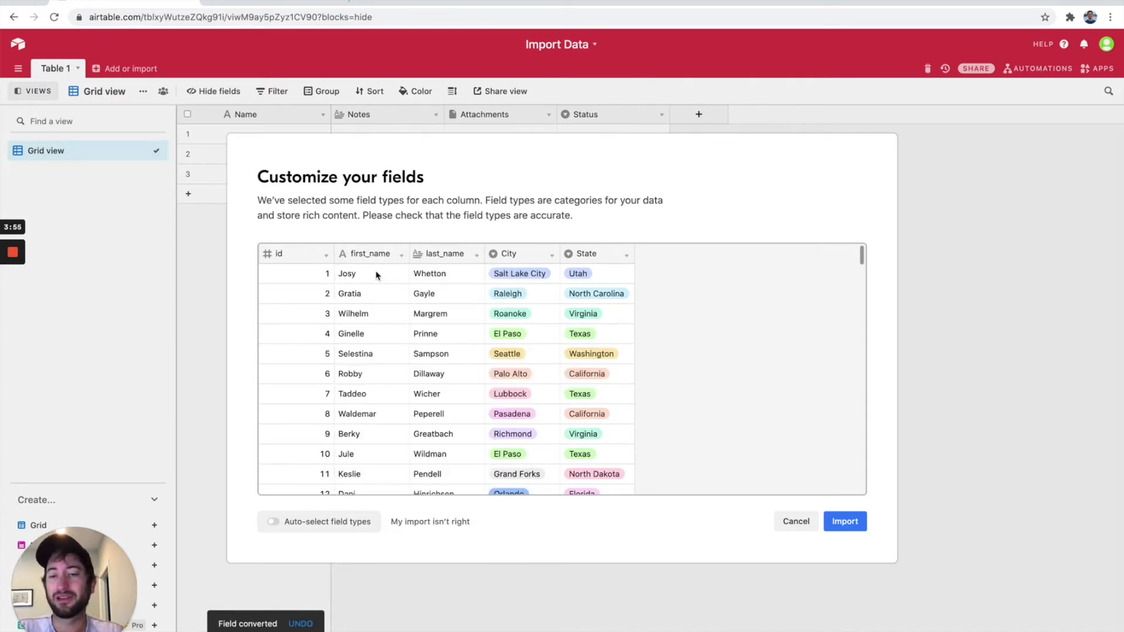
pyautogui.click(459, 252)
pyautogui.click(477, 347)
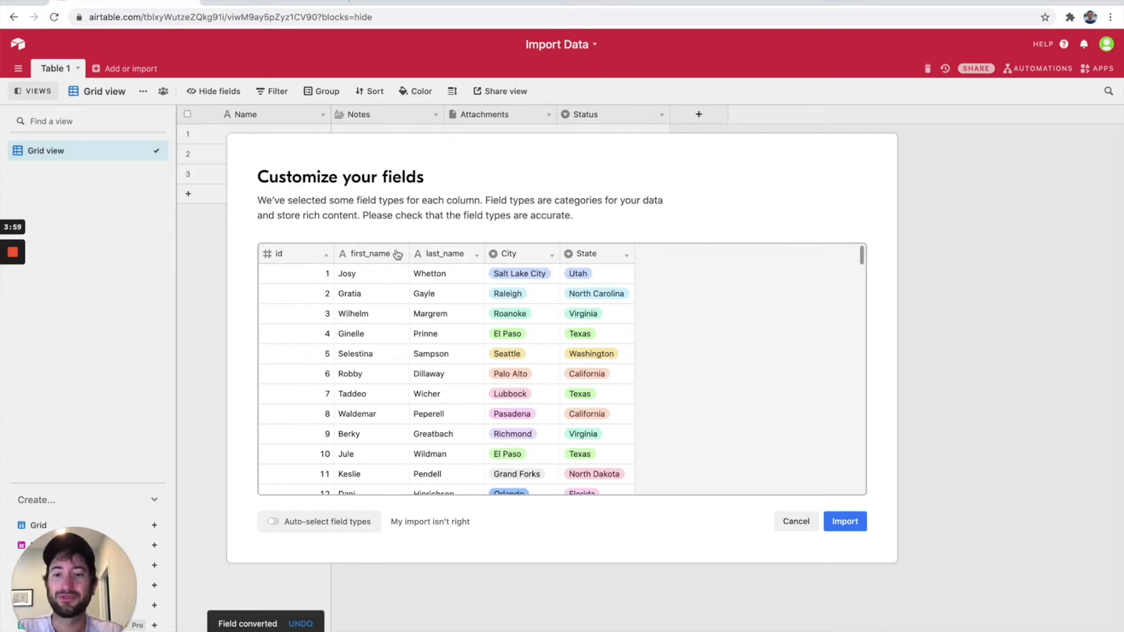
# - Rename the last_name field to Last Name and the first_name field to First Name in the import preview
pyautogui.click(453, 257)
pyautogui.doubleClick(462, 291)
pyautogui.write('Last Name')
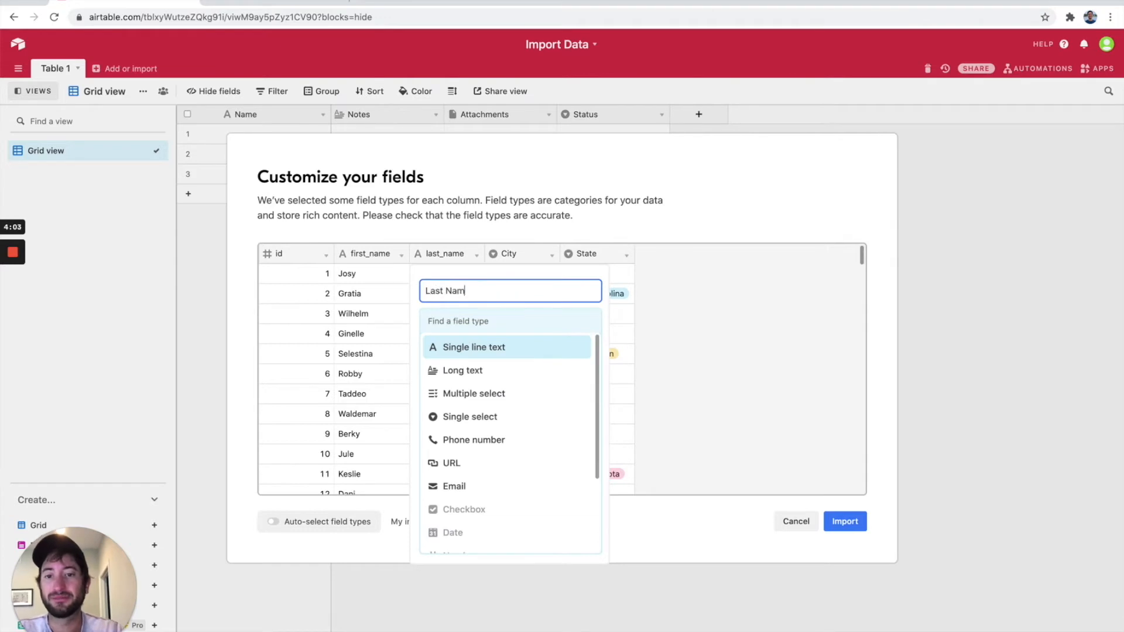
pyautogui.press('Return')
pyautogui.click(350, 260)
pyautogui.doubleClick(368, 290)
pyautogui.write('First Name')
pyautogui.press('Return')
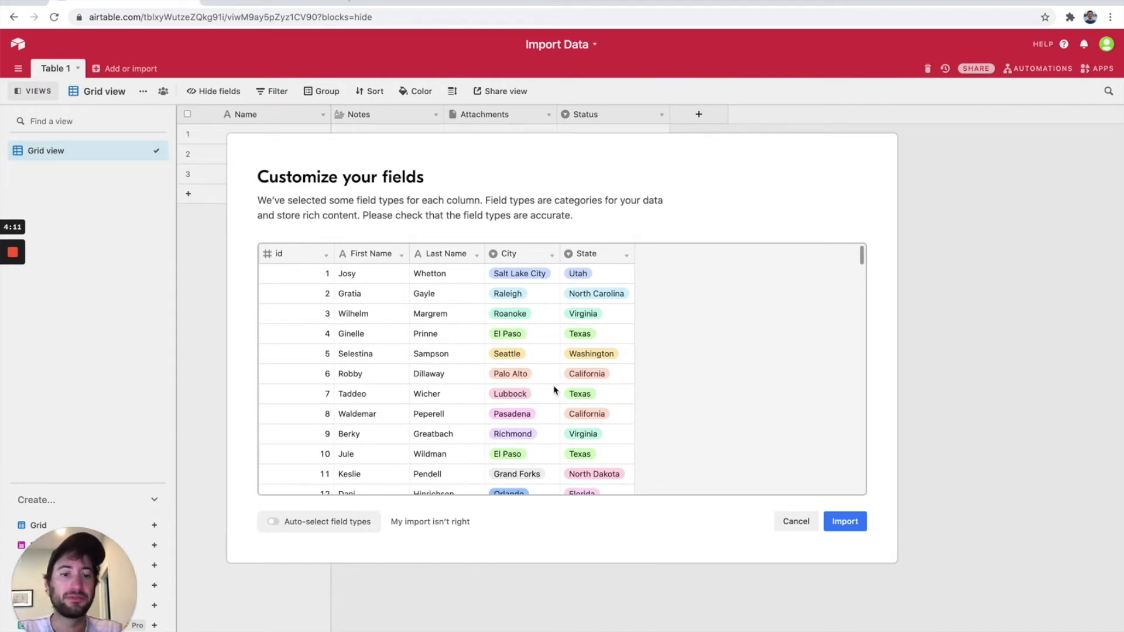
# - Keep City as a Single select field, review the previewed rows and import the data as a new table
pyautogui.click(532, 257)
pyautogui.click(552, 416)
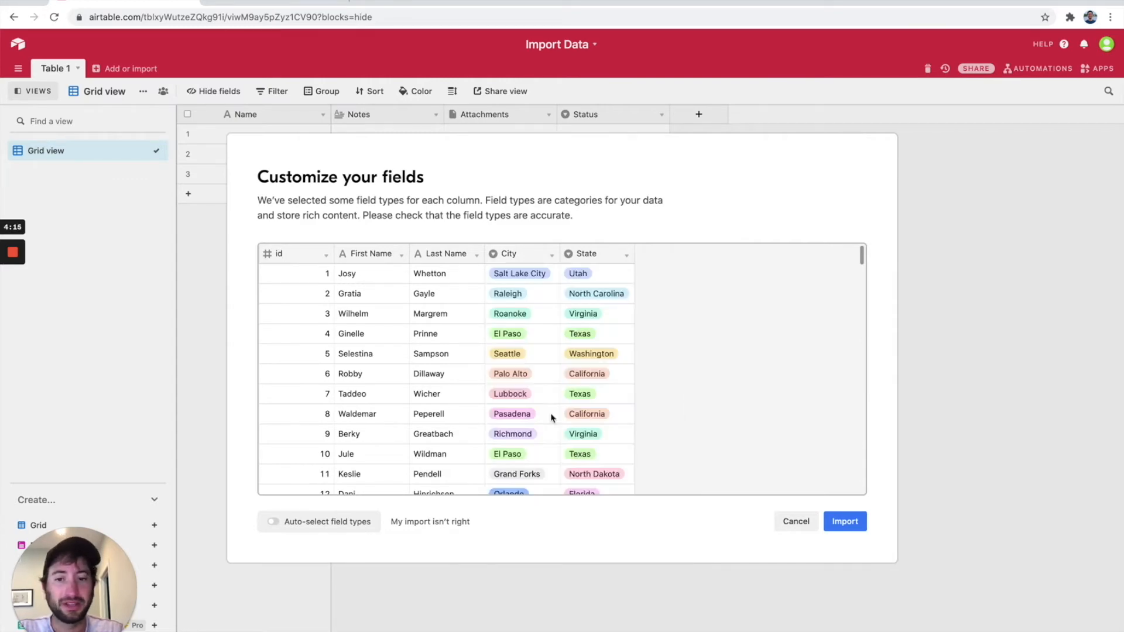
pyautogui.scroll(-20, 521, 396)
pyautogui.scroll(20, 522, 397)
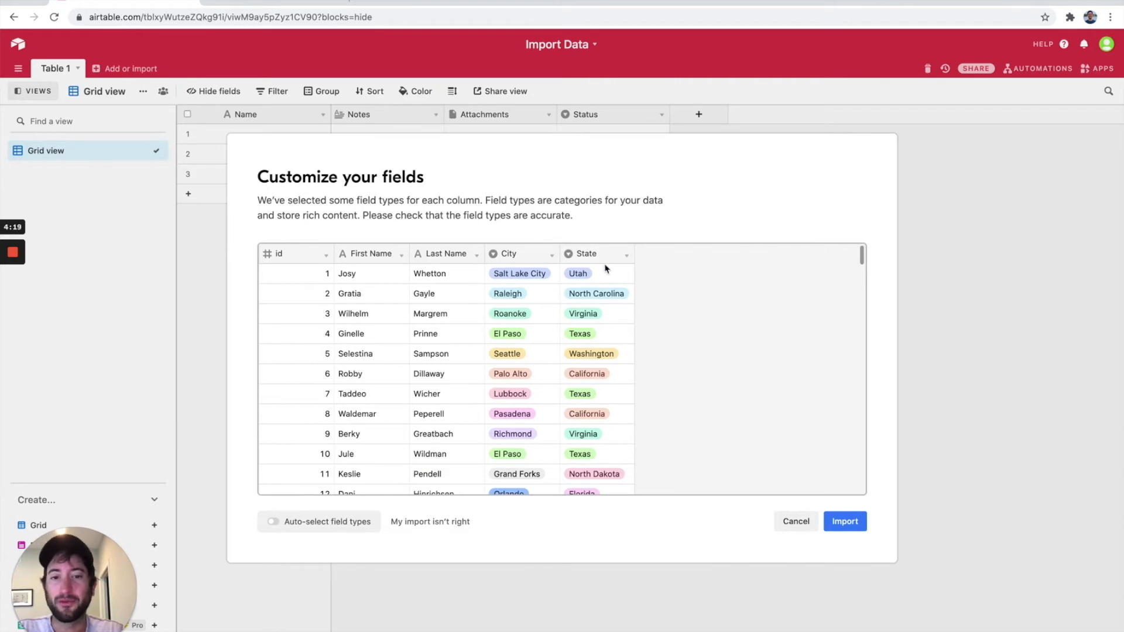
pyautogui.scroll(-20, 619, 322)
pyautogui.scroll(20, 618, 323)
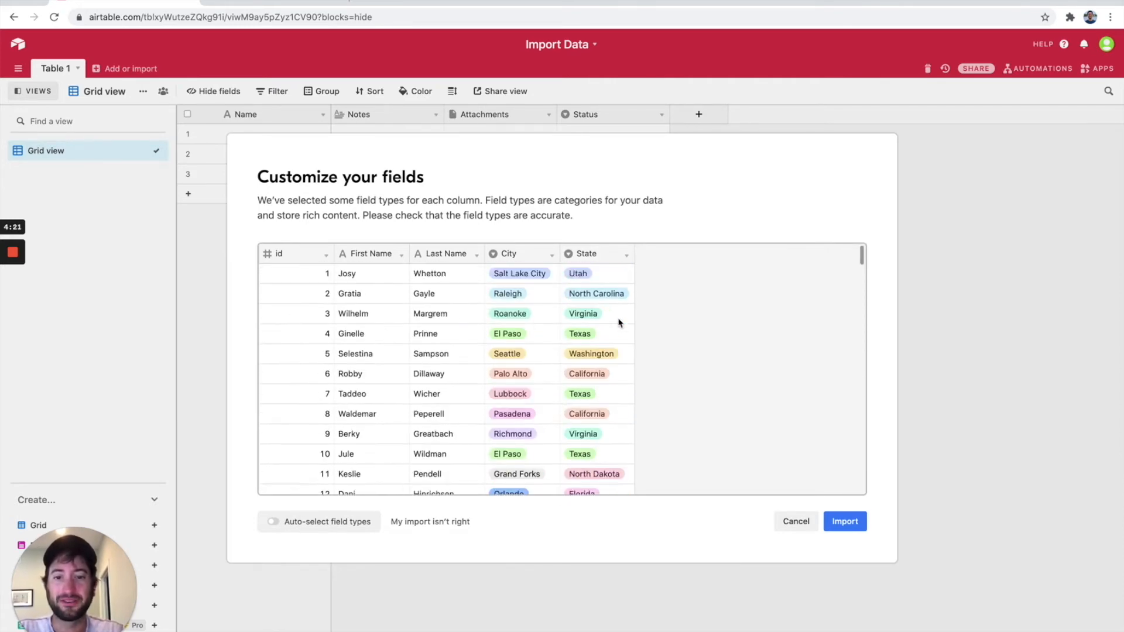
pyautogui.click(846, 522)
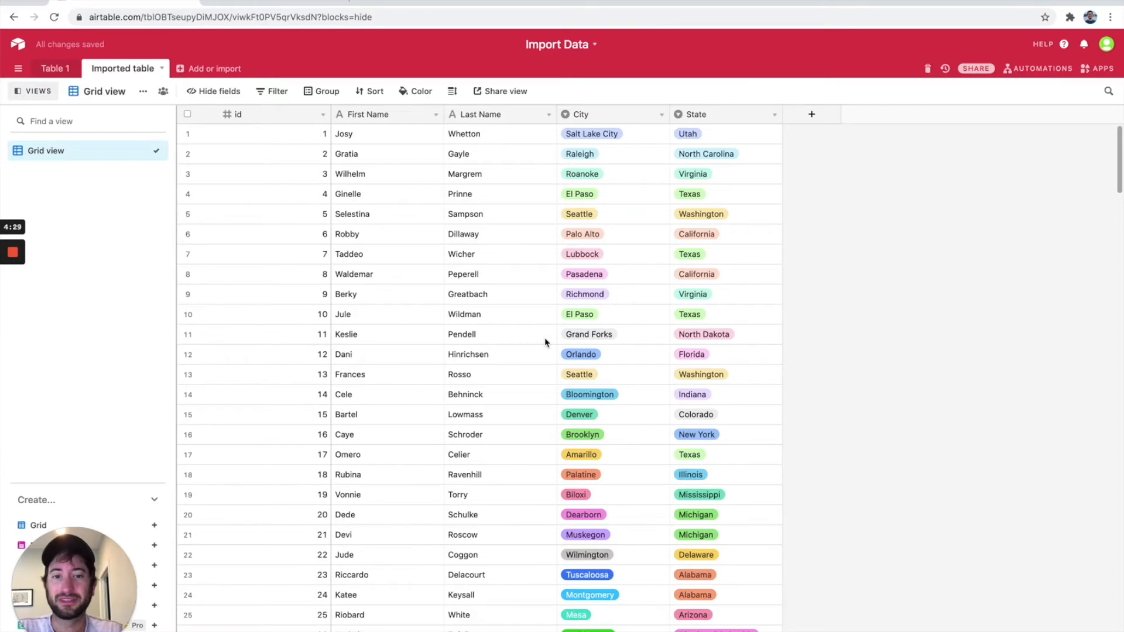
pyautogui.scroll(-20, 545, 339)
pyautogui.scroll(20, 545, 342)
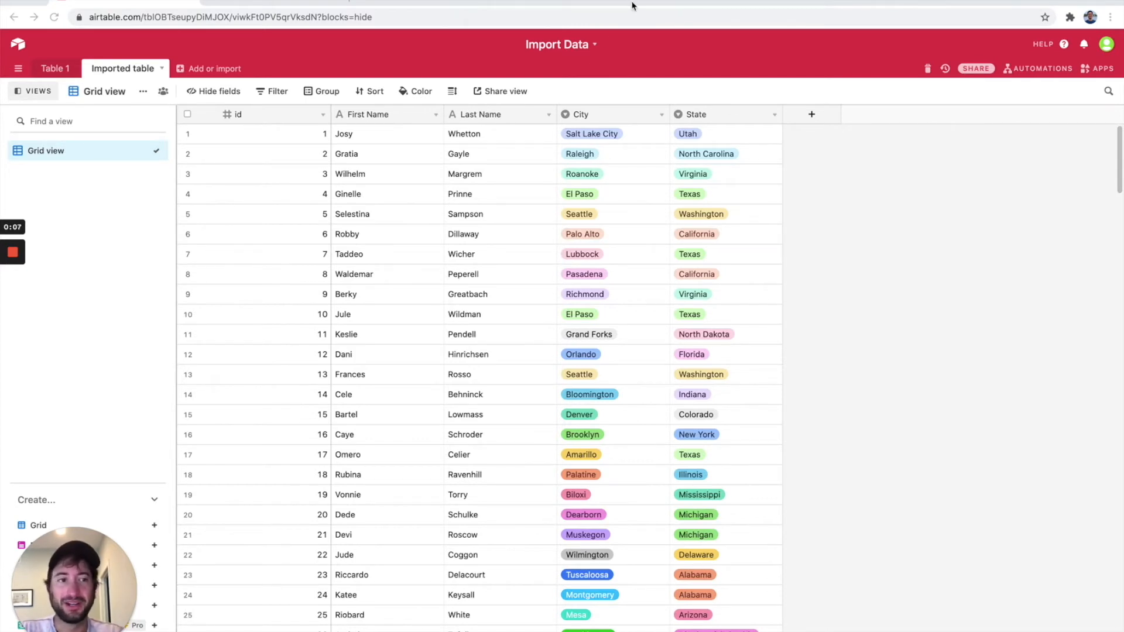
pyautogui.moveTo(62, 564); pyautogui.dragTo(1028, 560)
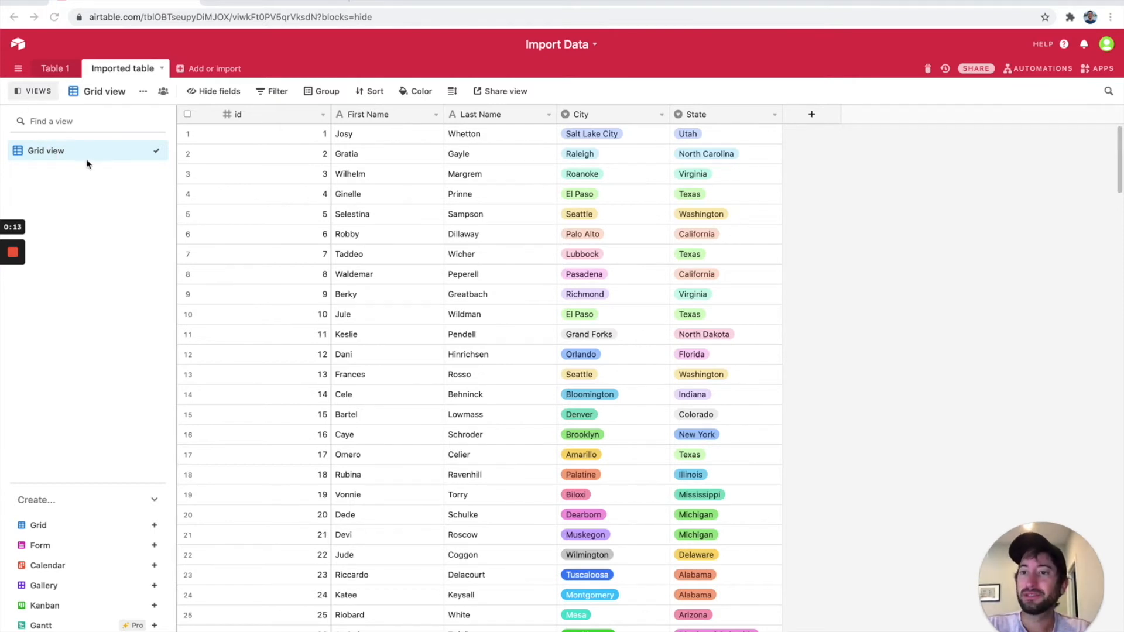
# - Rename the imported table's Grid view to All data
pyautogui.doubleClick(55, 153)
pyautogui.click(61, 181)
pyautogui.doubleClick(52, 154)
pyautogui.write('All data')
pyautogui.press('Return')
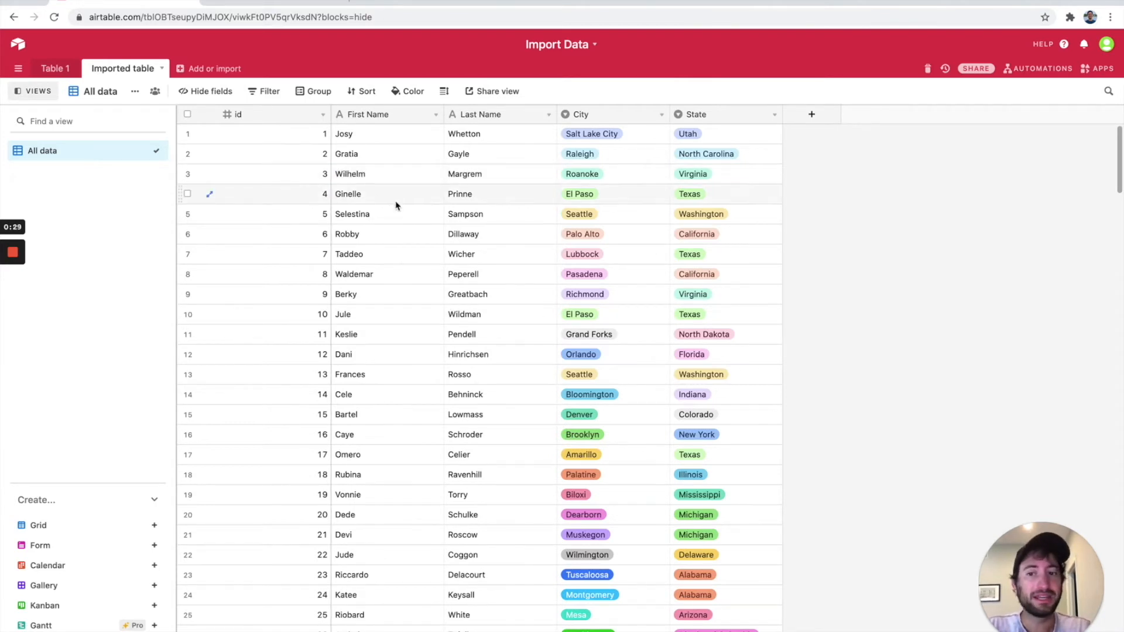
# - Create a second grid view in the imported table and name it Florida Customers
pyautogui.click(59, 530)
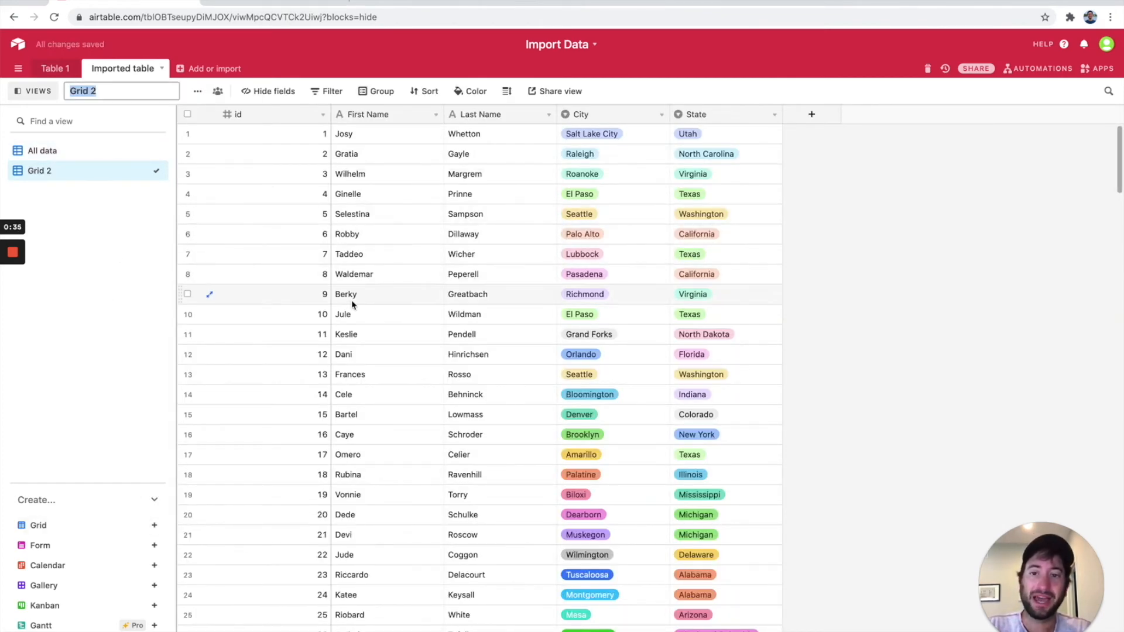
pyautogui.scroll(-20, 351, 300)
pyautogui.scroll(10, 351, 300)
pyautogui.scroll(20, 352, 305)
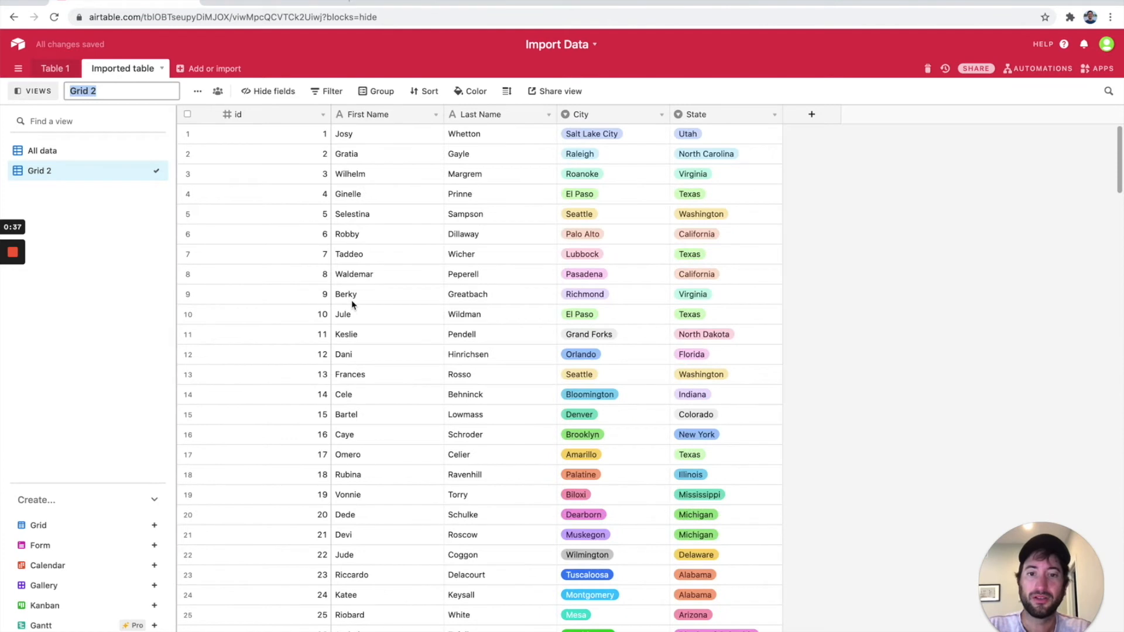
pyautogui.doubleClick(39, 171)
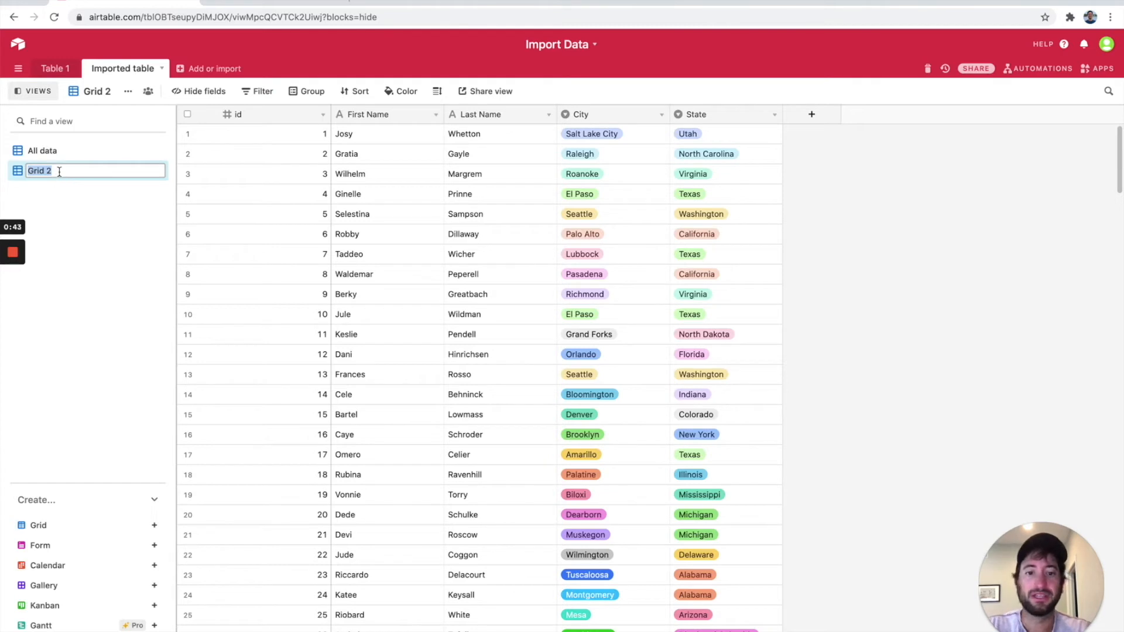
pyautogui.write('Flo')
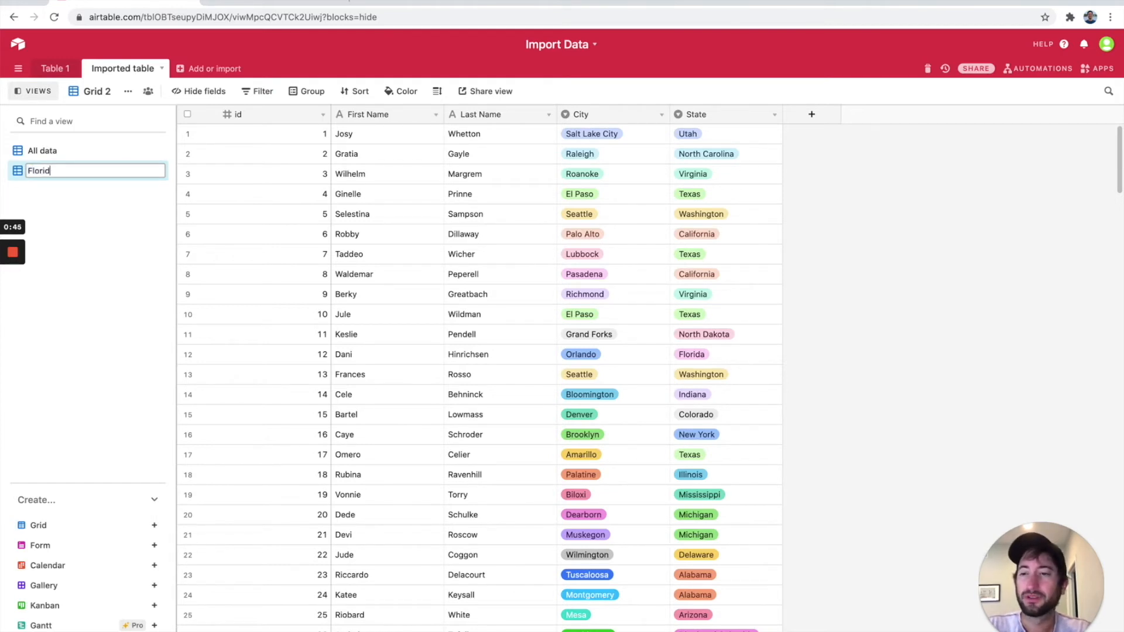
pyautogui.write('rida Customers')
pyautogui.press('Return')
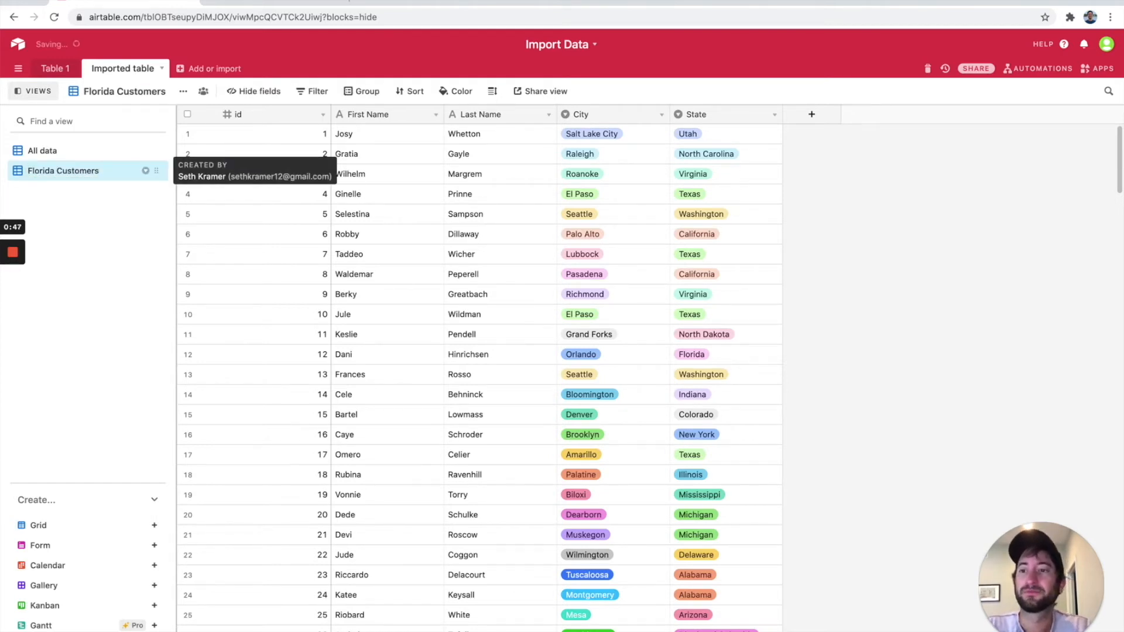
# - Add a filter to the Florida Customers view so that State is Florida
pyautogui.click(313, 92)
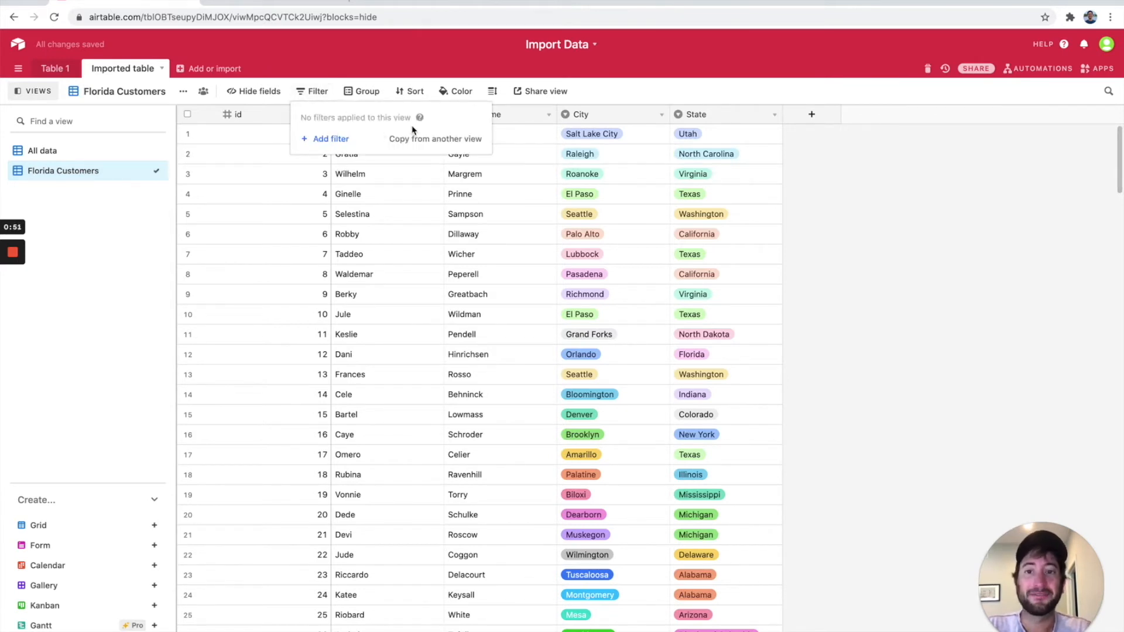
pyautogui.click(330, 140)
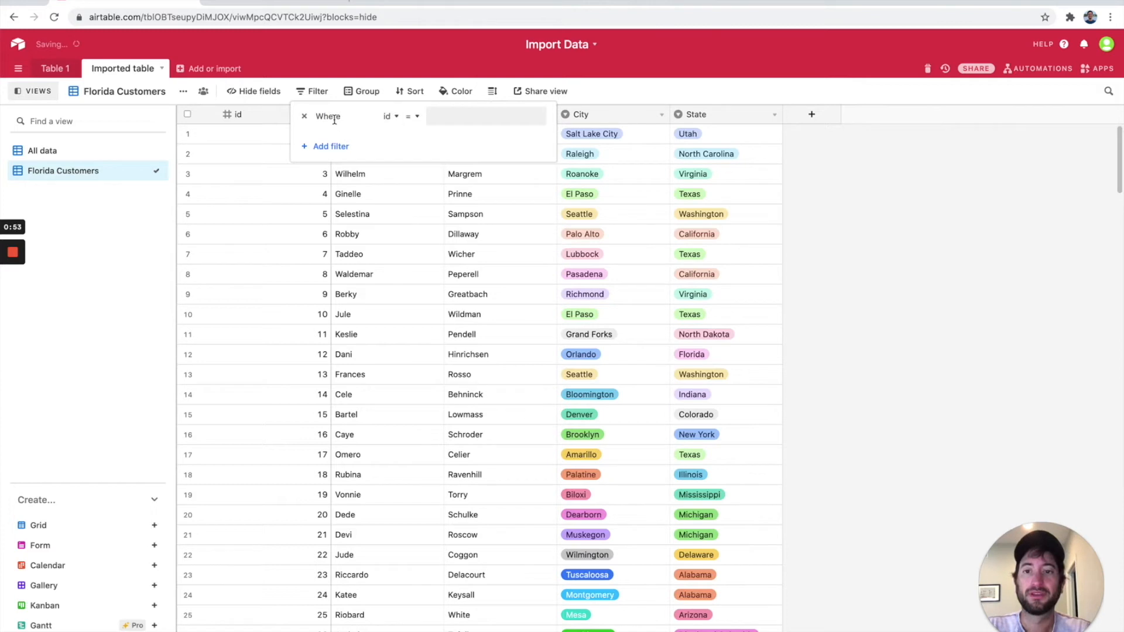
pyautogui.click(395, 120)
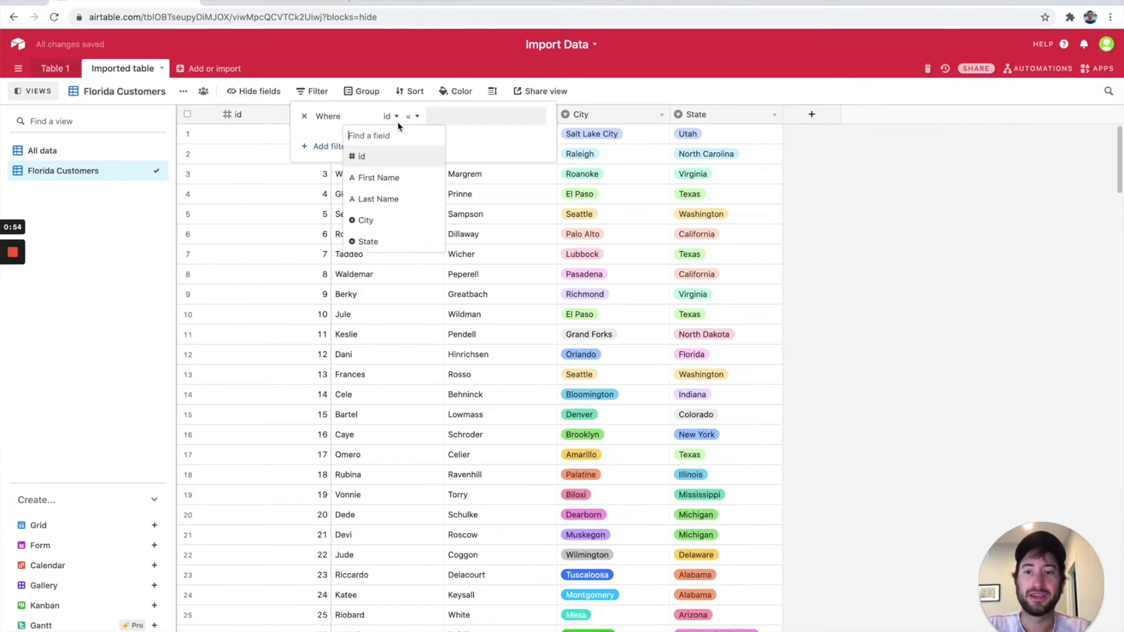
pyautogui.click(390, 242)
pyautogui.click(468, 117)
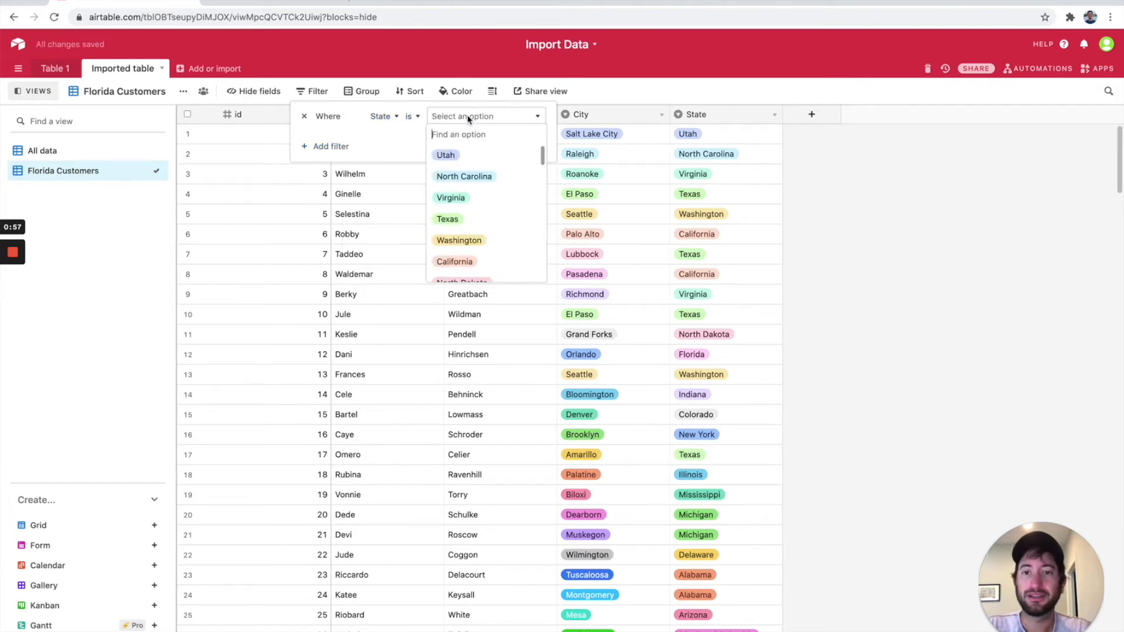
pyautogui.write('flo')
pyautogui.click(467, 155)
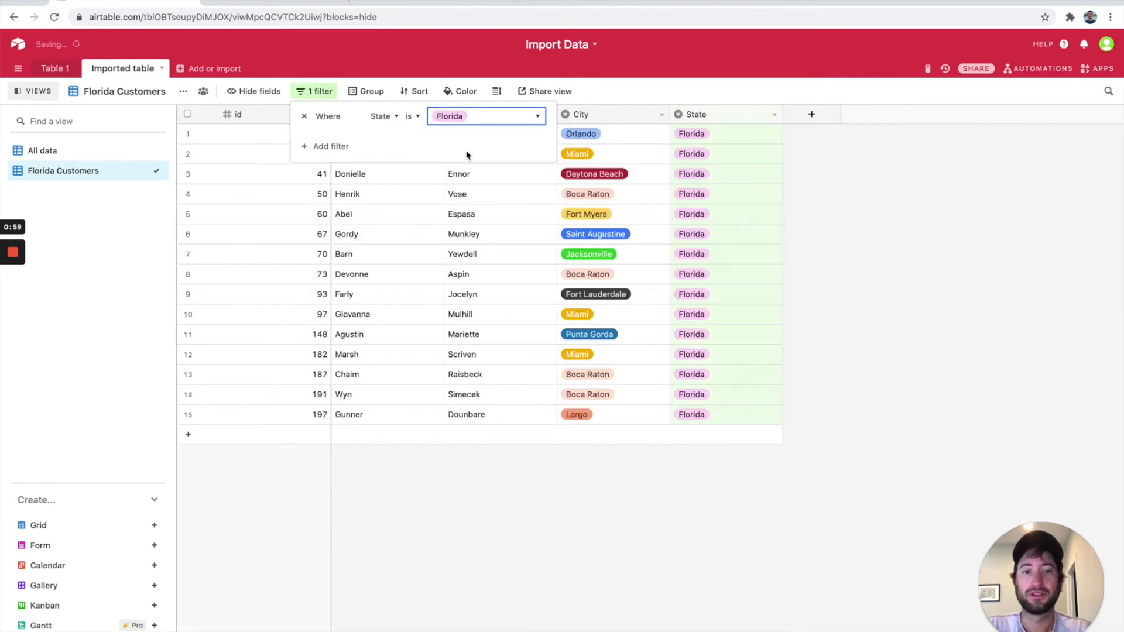
pyautogui.click(808, 200)
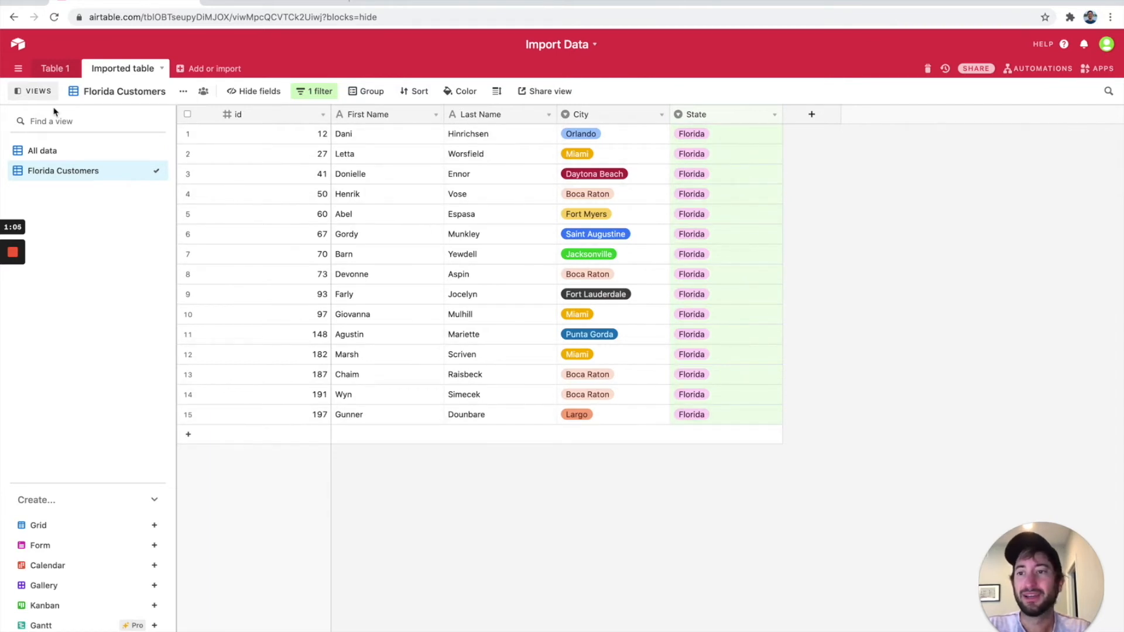
# - Compare the All data and Florida Customers views, and duplicate the Florida Customers view
pyautogui.click(53, 150)
pyautogui.click(75, 170)
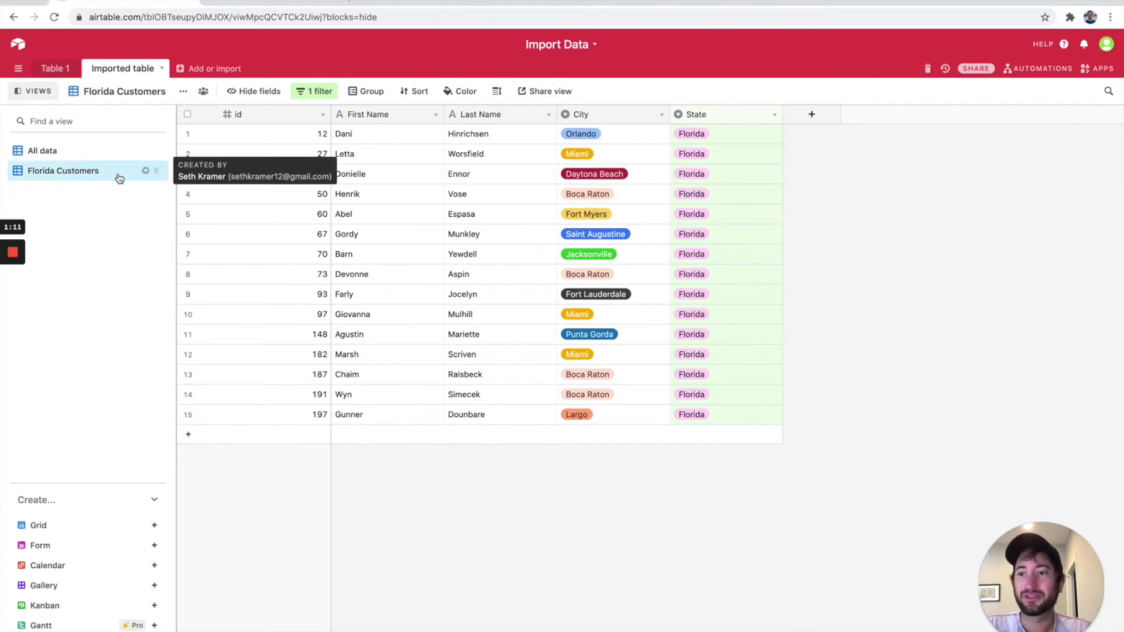
pyautogui.click(146, 170)
pyautogui.click(189, 197)
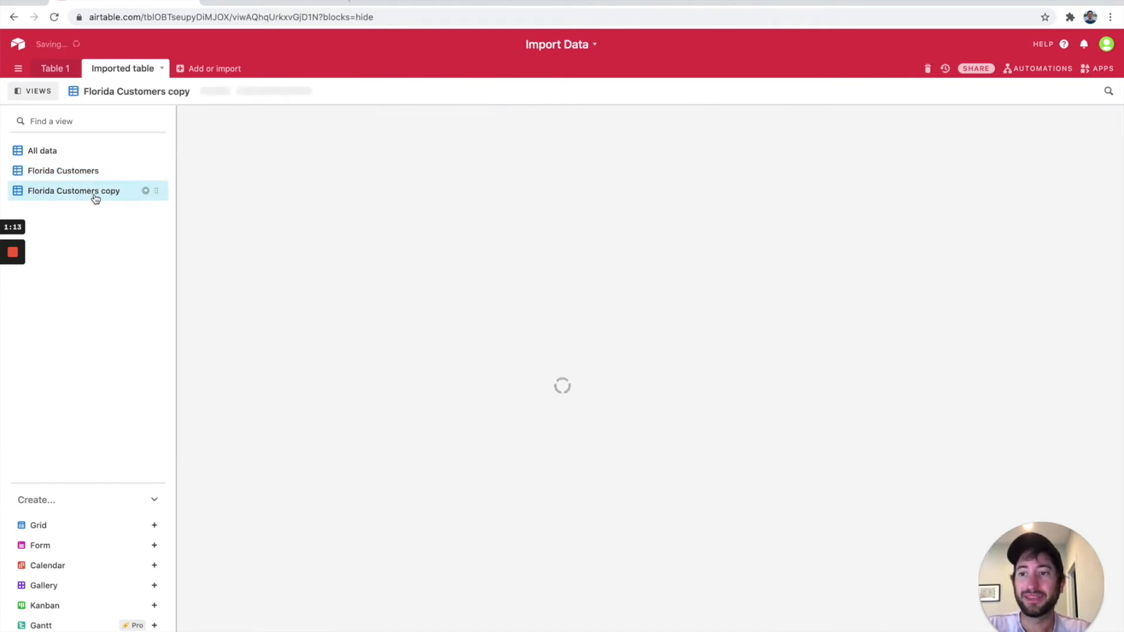
pyautogui.click(106, 198)
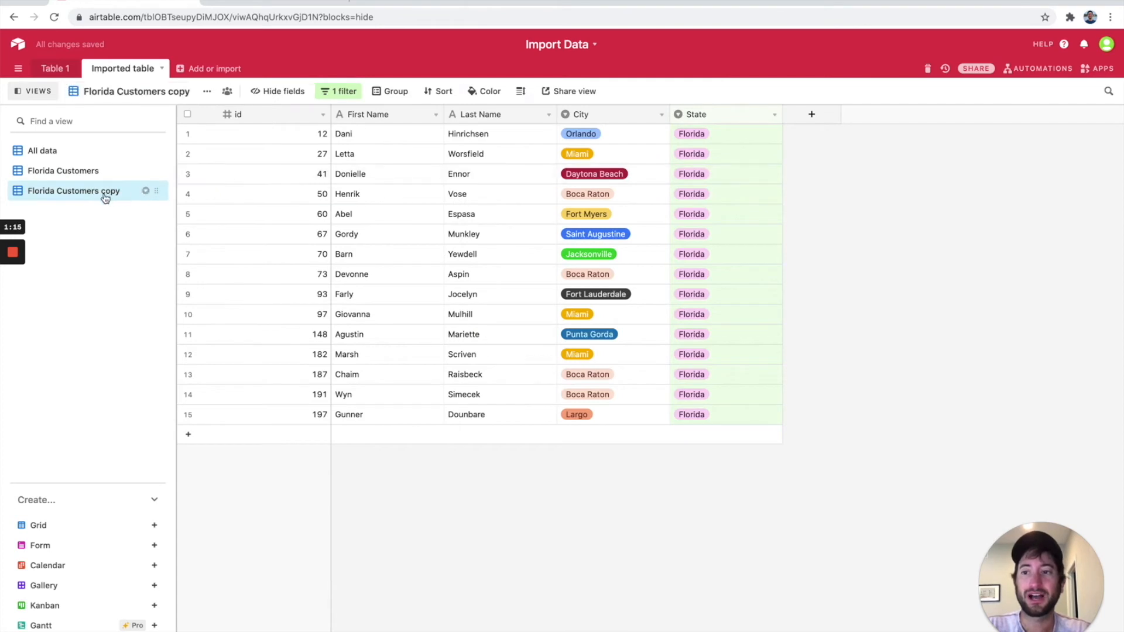
pyautogui.doubleClick(105, 196)
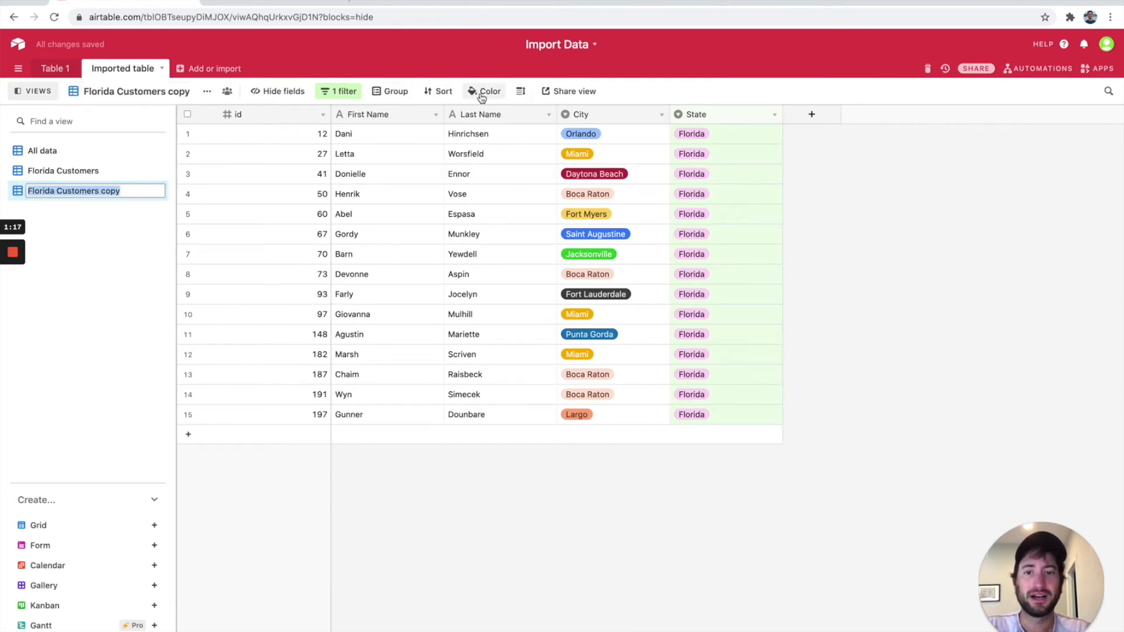
# - Change the duplicated view's State filter value to California
pyautogui.click(330, 92)
pyautogui.click(504, 120)
pyautogui.scroll(-5, 513, 238)
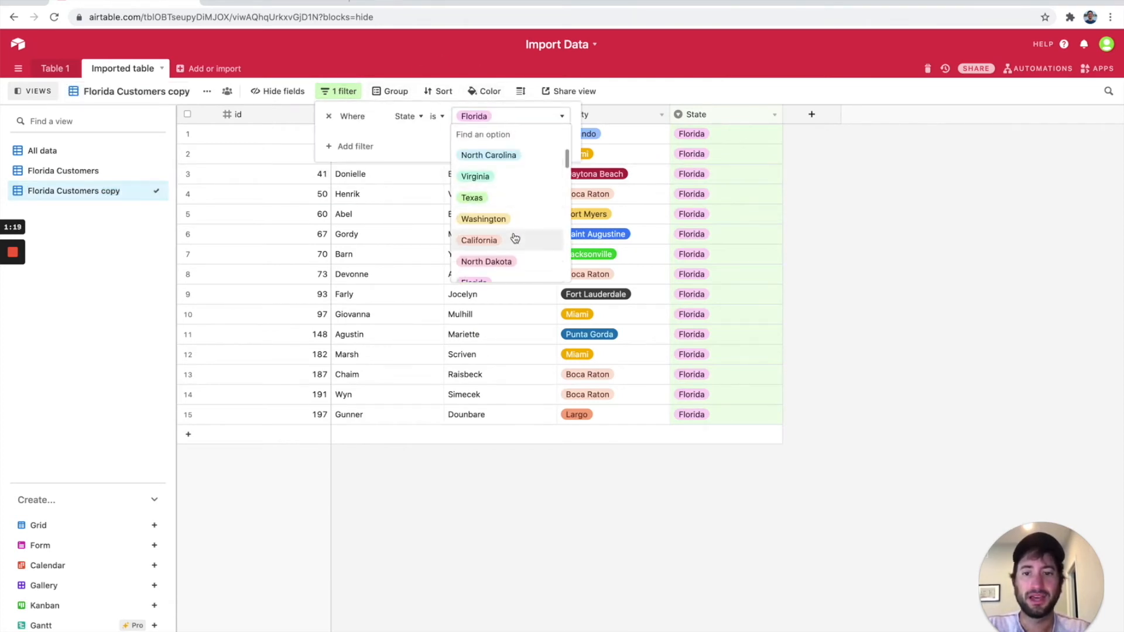
pyautogui.scroll(5, 514, 237)
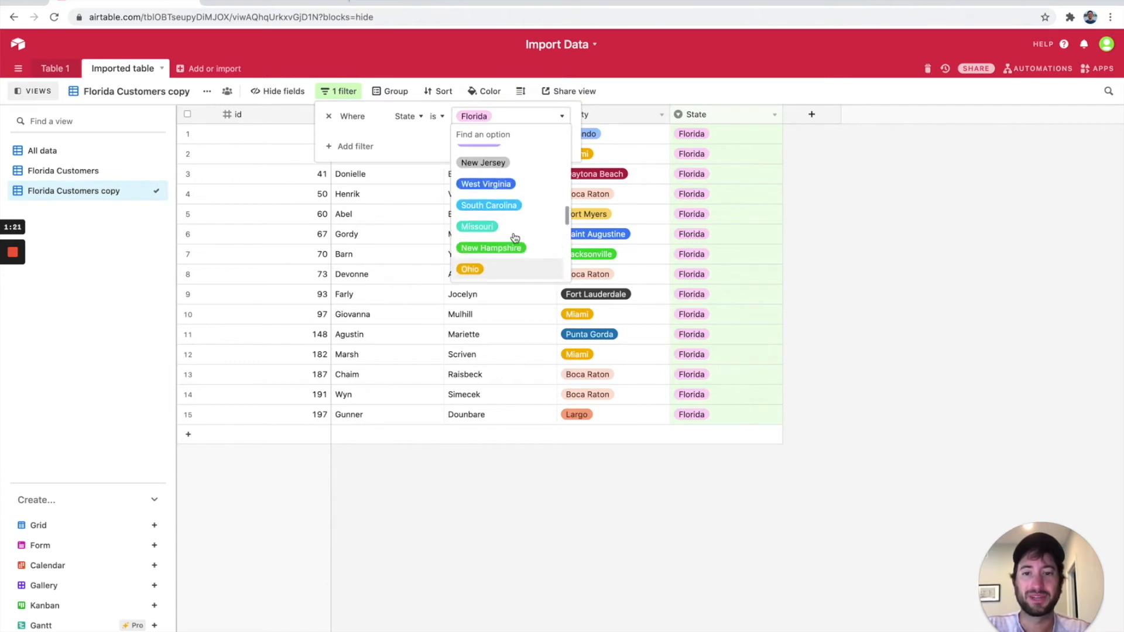
pyautogui.scroll(-5, 514, 238)
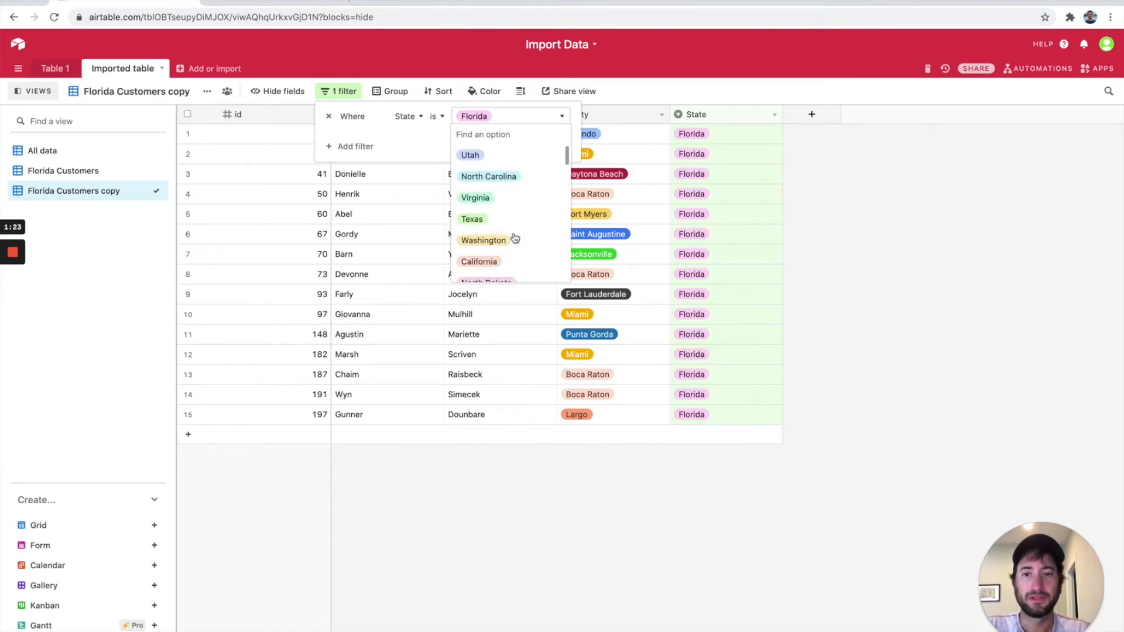
pyautogui.write('cal')
pyautogui.click(492, 156)
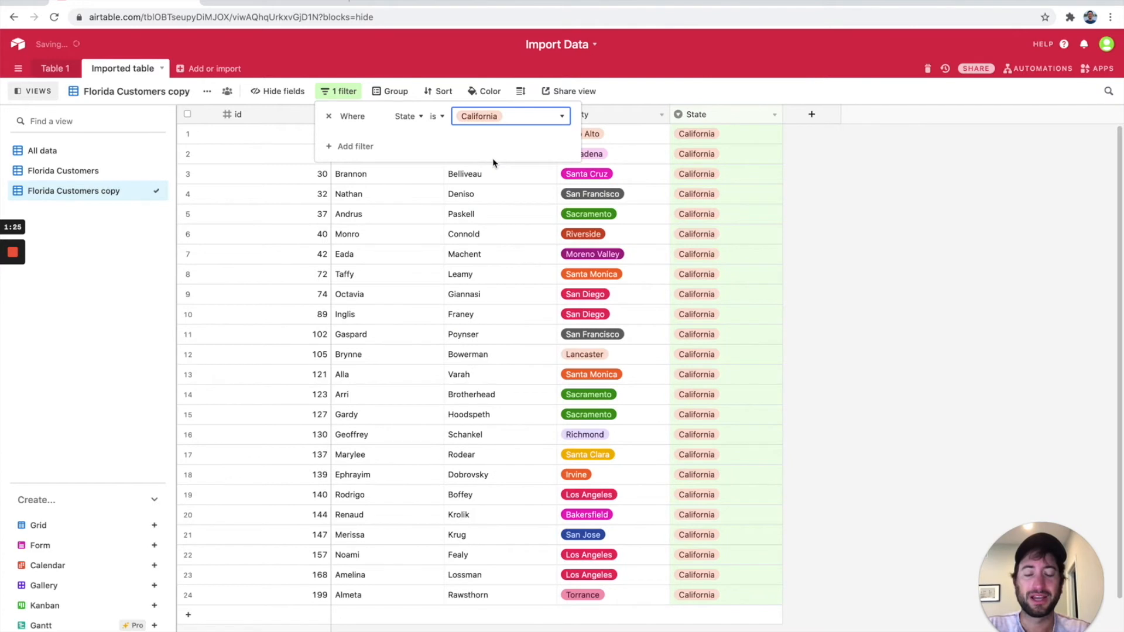
pyautogui.click(811, 271)
# - Rename the duplicated Florida view as California Customres
pyautogui.doubleClick(94, 191)
pyautogui.write('C')
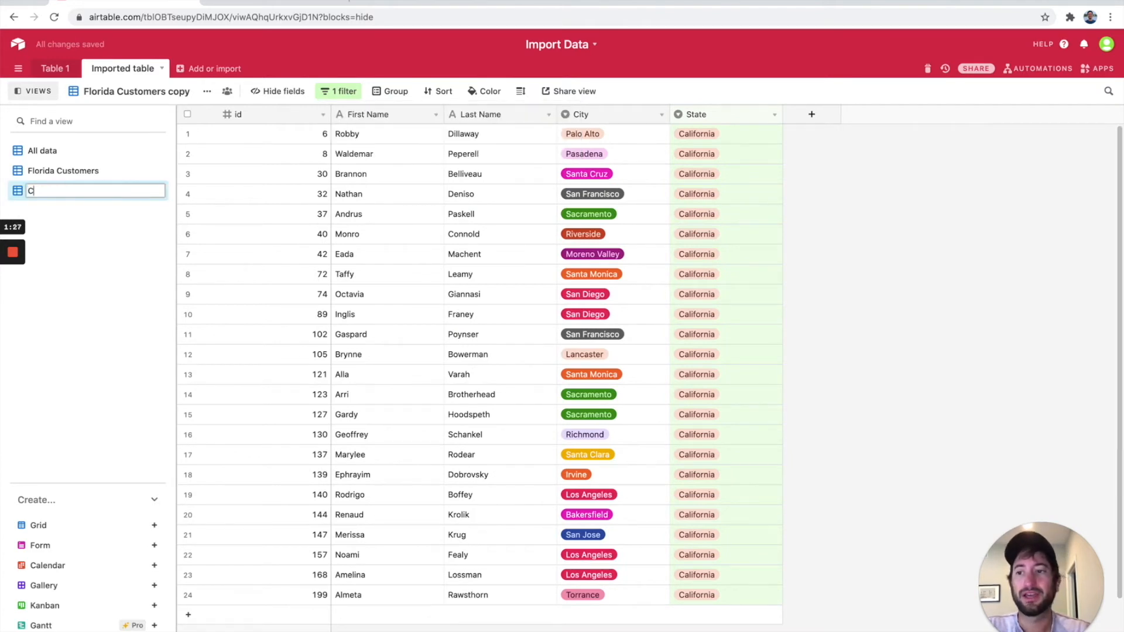
pyautogui.write('alifornia Customres')
pyautogui.press('Return')
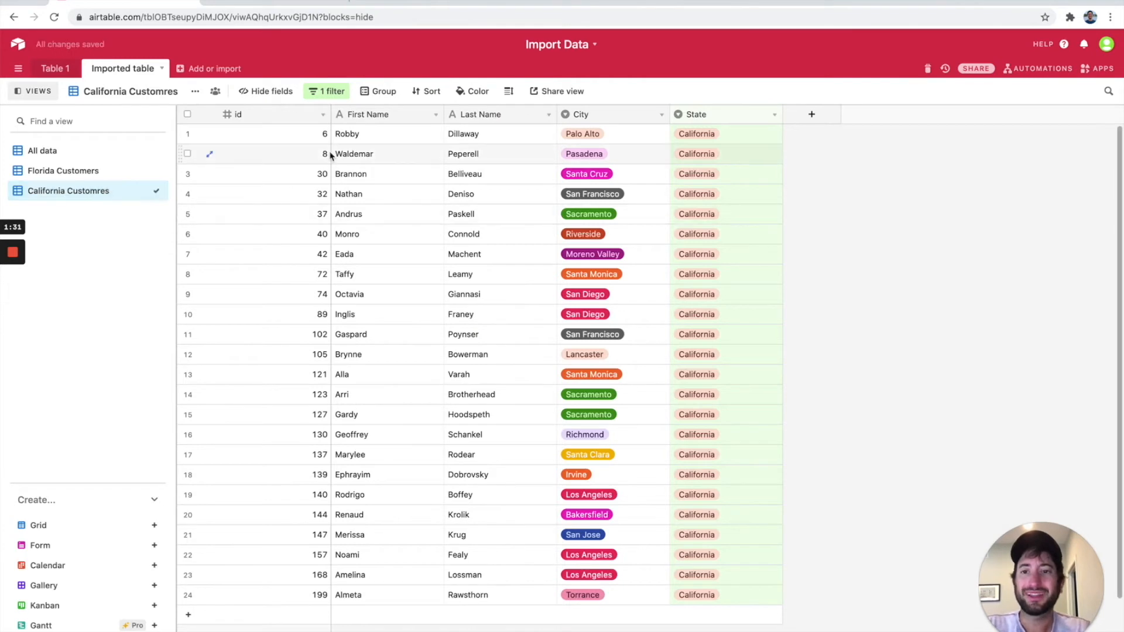
# - Add a second filter condition to the California view, joined with And, where State is Washington
pyautogui.click(335, 93)
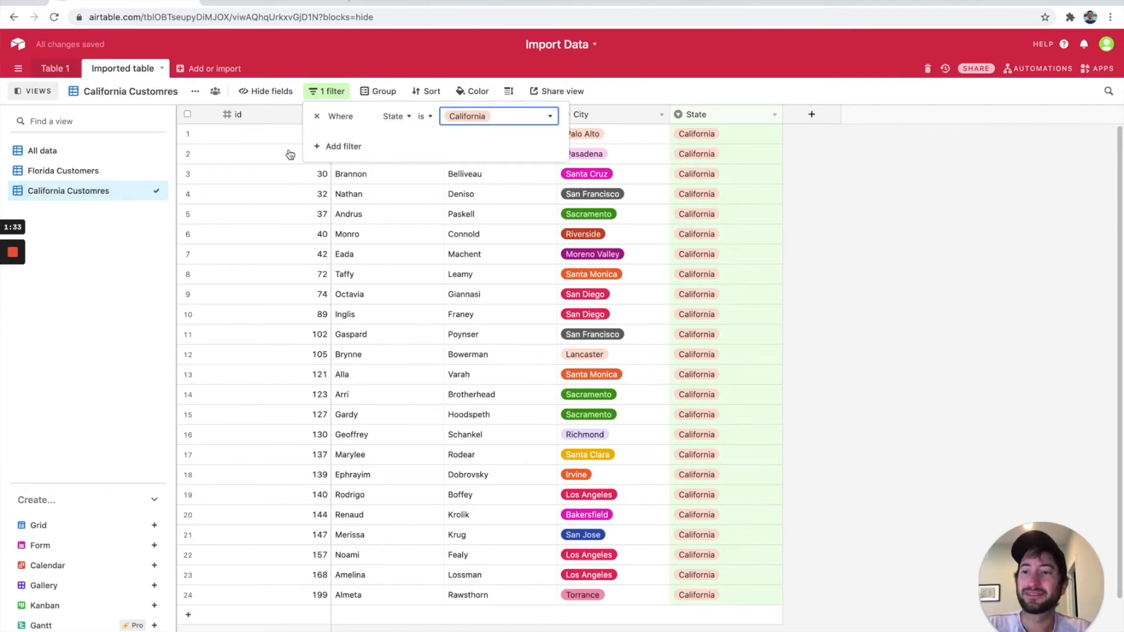
pyautogui.click(353, 147)
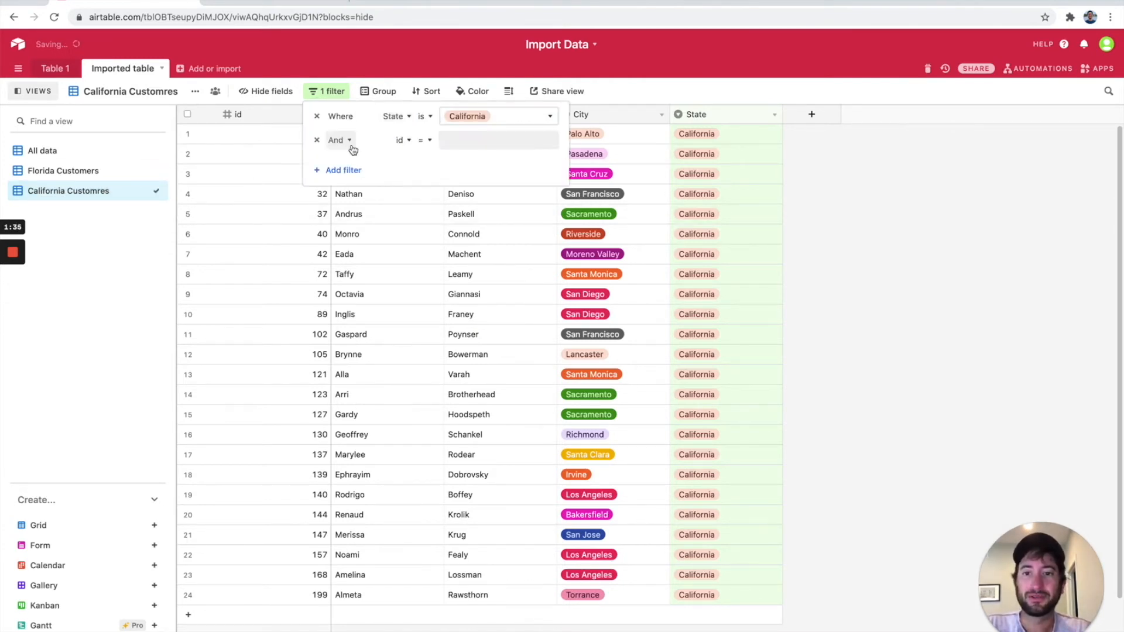
pyautogui.click(402, 140)
pyautogui.write('stat')
pyautogui.click(401, 180)
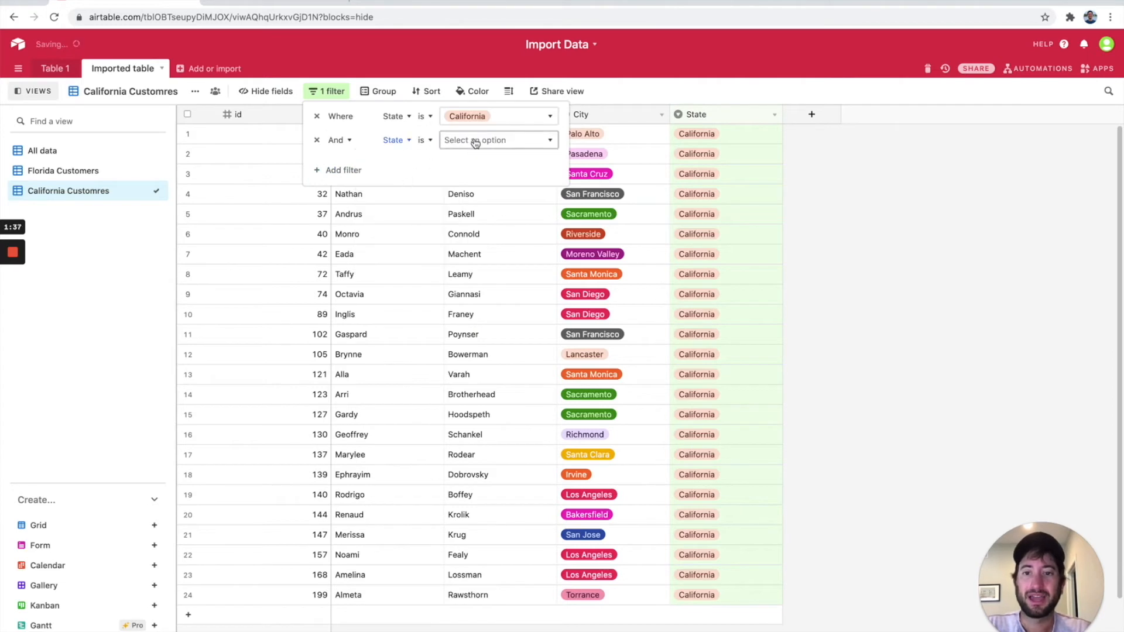
pyautogui.click(471, 139)
pyautogui.scroll(-1, 497, 294)
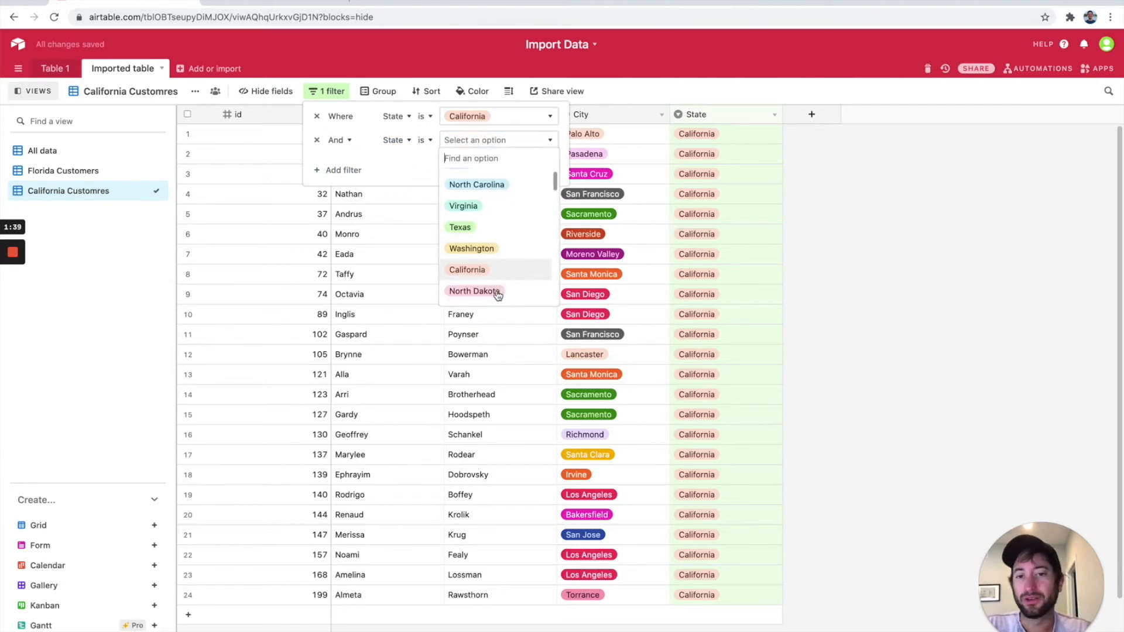
pyautogui.click(497, 253)
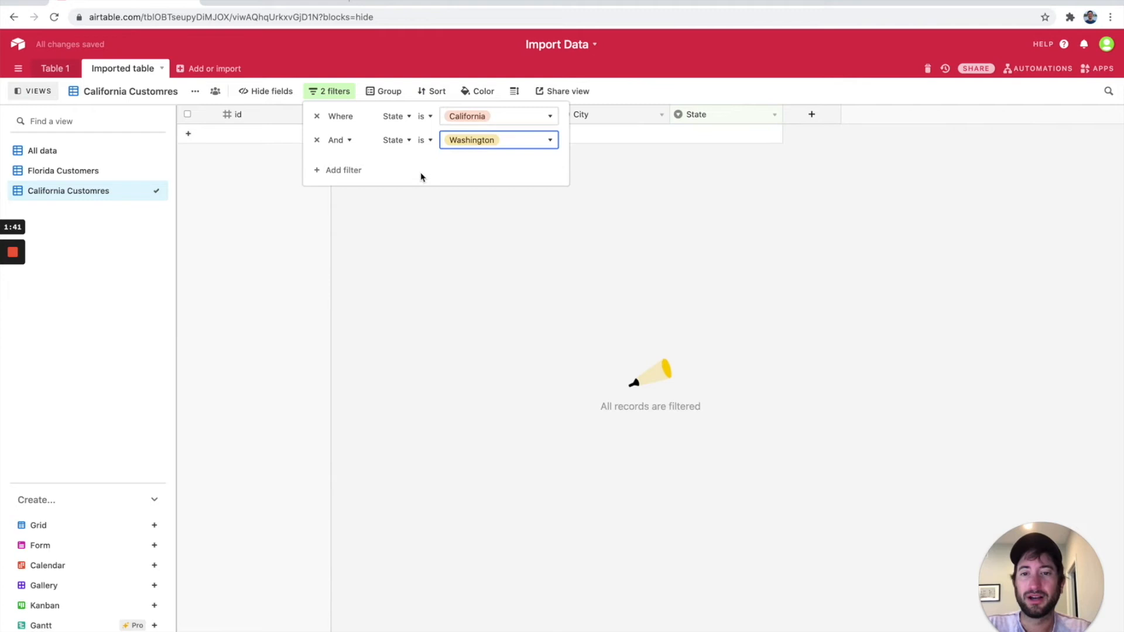
# - Set the conjunction between the California and Washington State filter conditions to Or
pyautogui.click(338, 140)
pyautogui.click(334, 183)
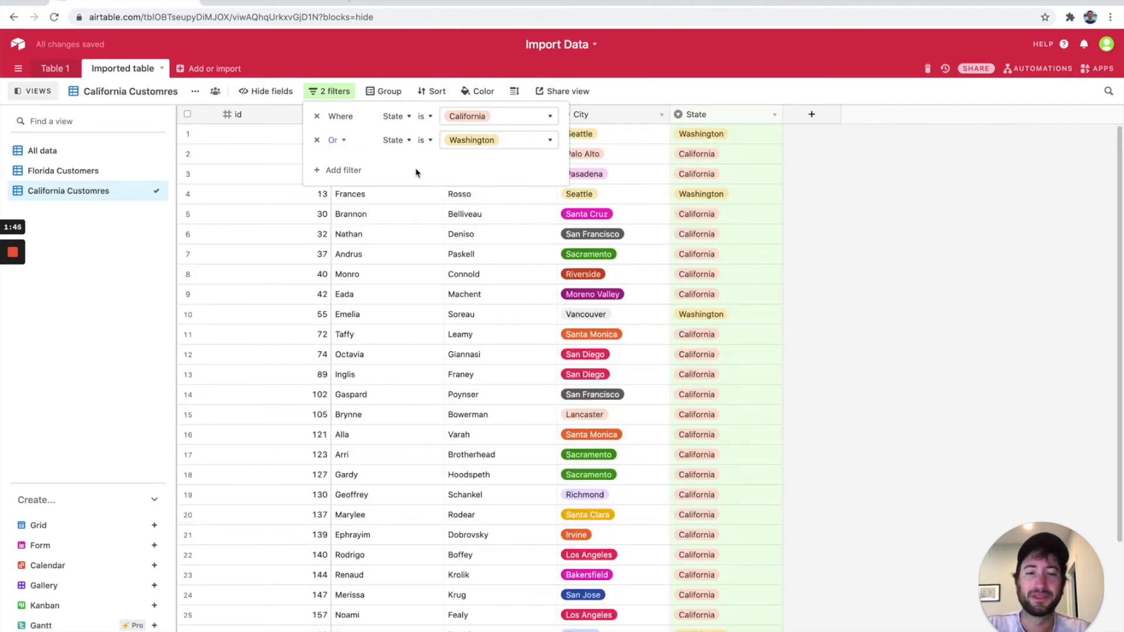
pyautogui.click(333, 140)
pyautogui.click(338, 162)
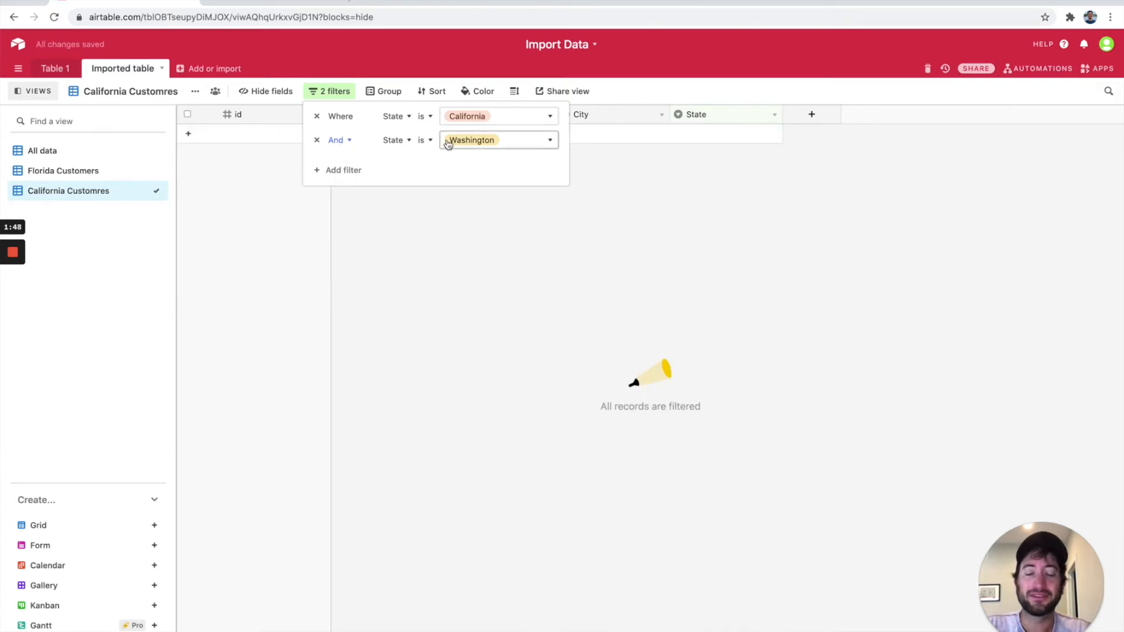
pyautogui.click(347, 143)
pyautogui.click(336, 182)
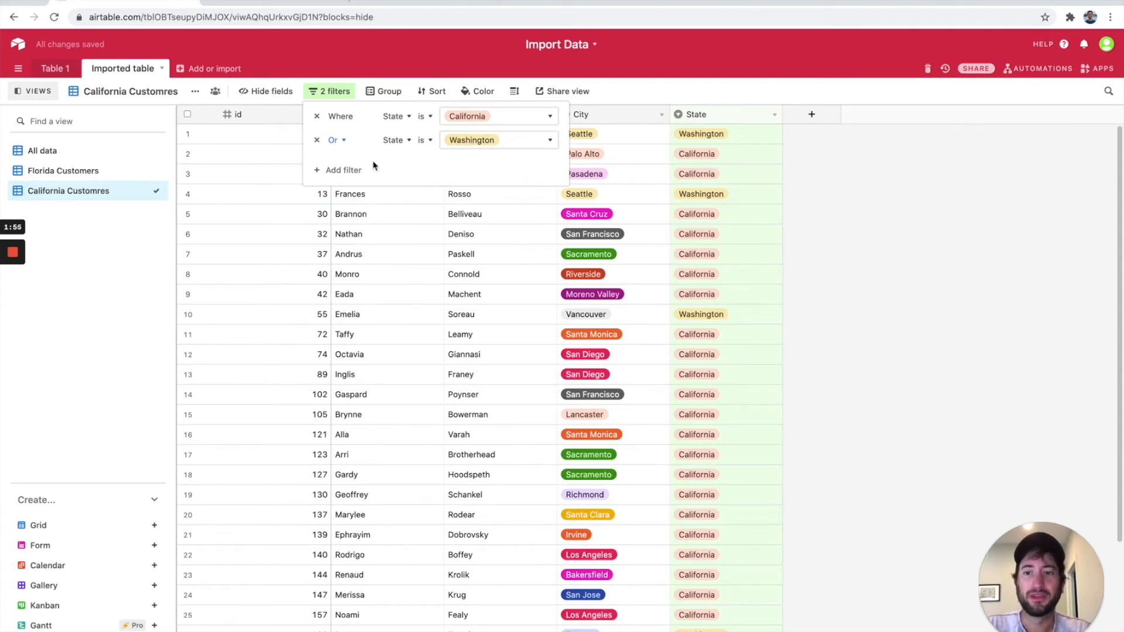
# - Try to add a third filter condition on State, searching its options for Oregon
pyautogui.moveTo(12, 302)
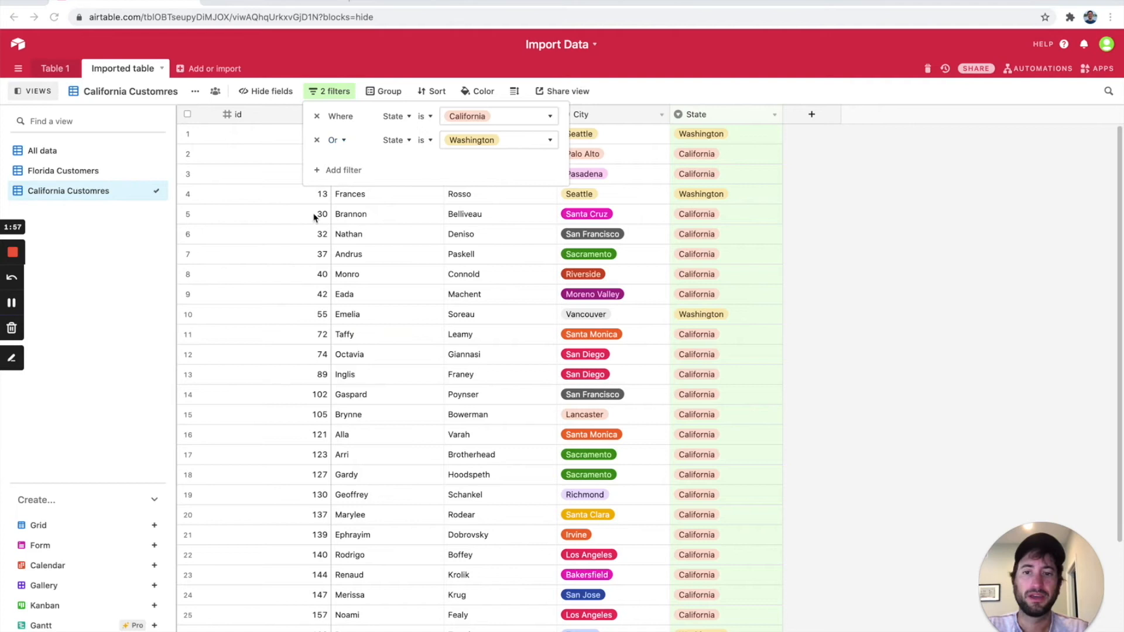
pyautogui.click(341, 169)
pyautogui.click(410, 164)
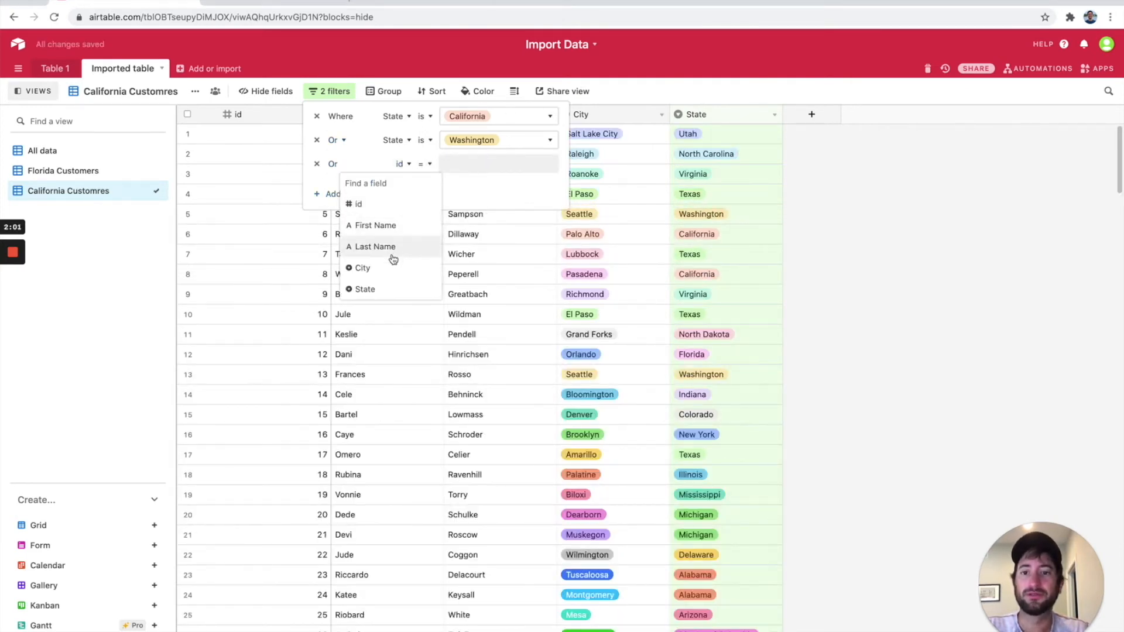
pyautogui.click(378, 289)
pyautogui.click(477, 165)
pyautogui.click(478, 166)
pyautogui.click(479, 166)
pyautogui.write('ore')
pyautogui.press('BackSpace')
pyautogui.write('egon')
pyautogui.press('BackSpace')
pyautogui.press('BackSpace')
pyautogui.press('BackSpace')
pyautogui.press('BackSpace')
pyautogui.press('BackSpace')
pyautogui.press('BackSpace')
pyautogui.scroll(-3, 478, 316)
pyautogui.scroll(3, 478, 319)
pyautogui.click(418, 191)
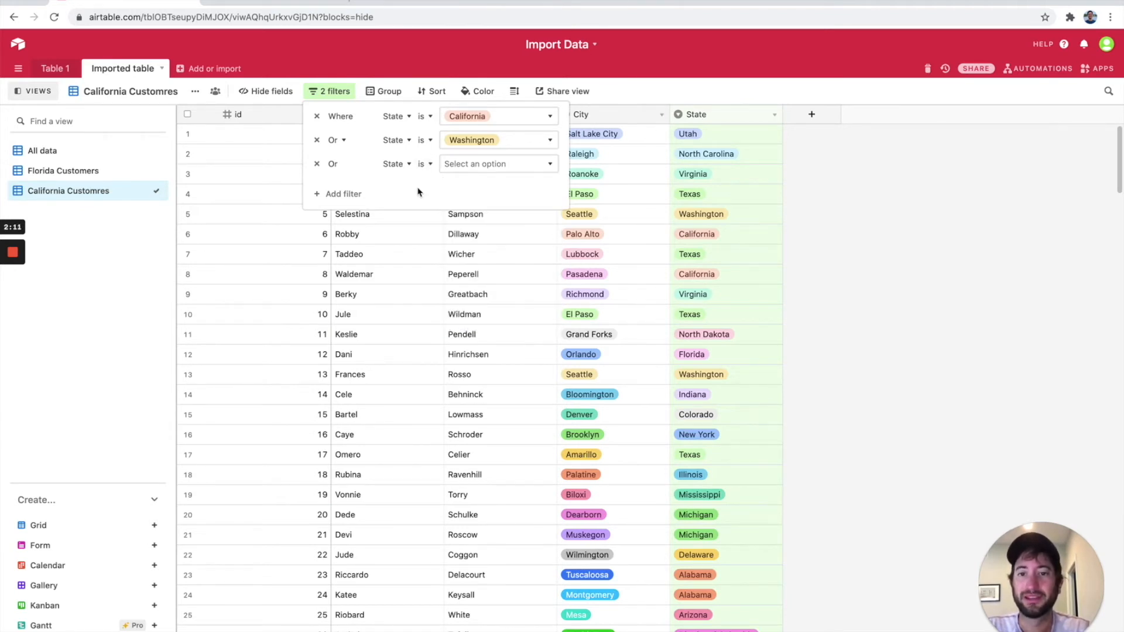
# - Rename the California Customres view as West Cost Customers
pyautogui.doubleClick(74, 190)
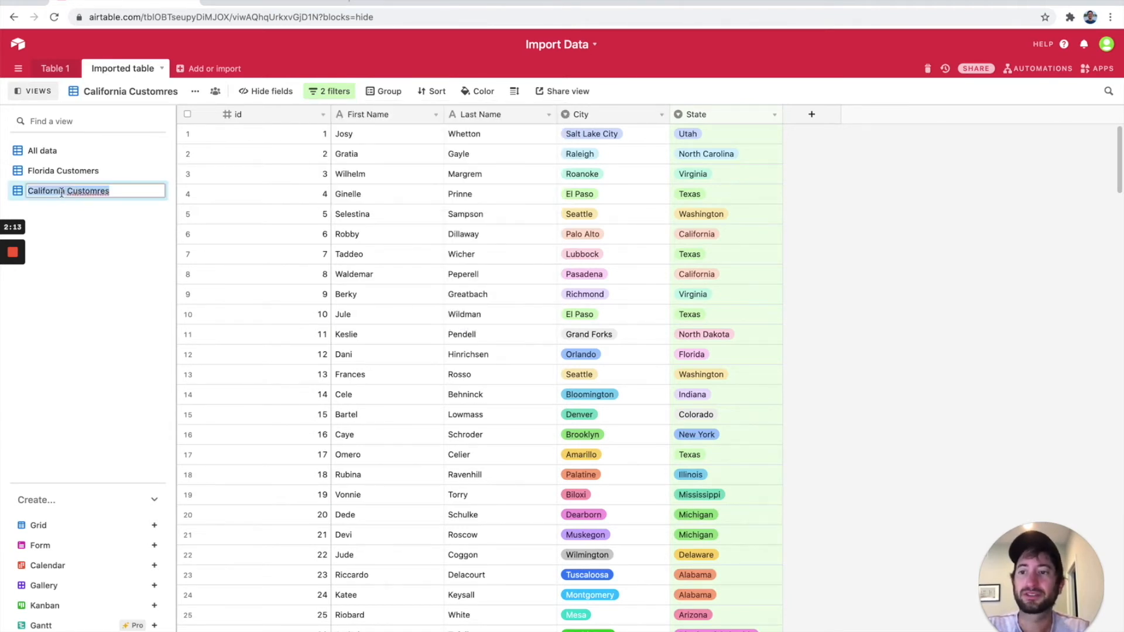
pyautogui.write('West Cost Customers')
pyautogui.press('Return')
# - Remove the third State filter condition that has no option selected, and close the filter settings
pyautogui.click(334, 90)
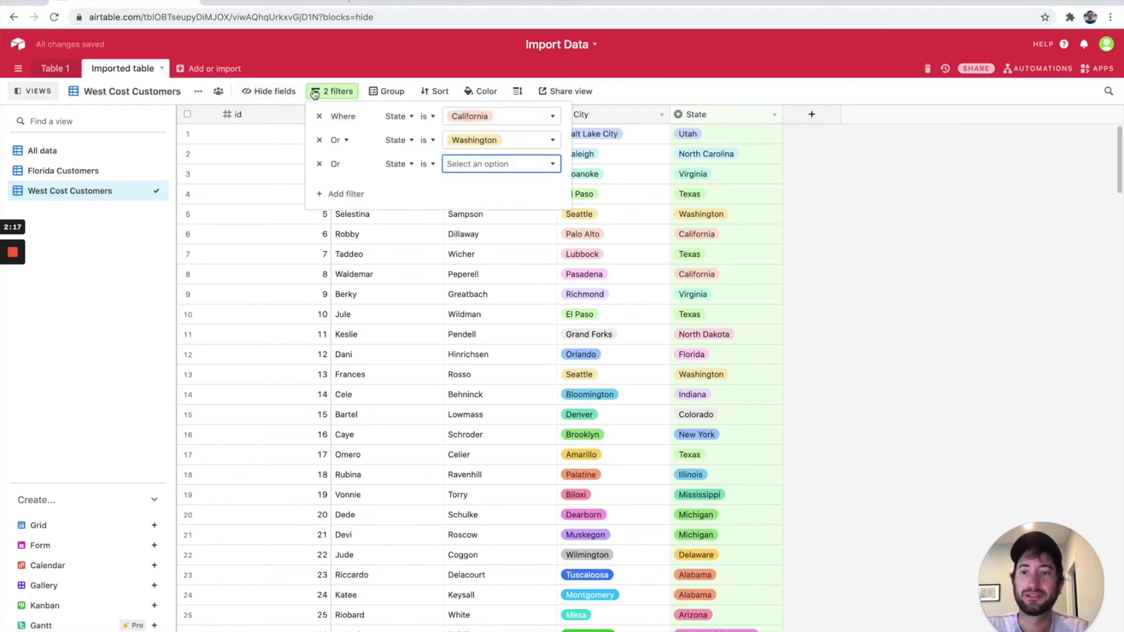
pyautogui.click(319, 164)
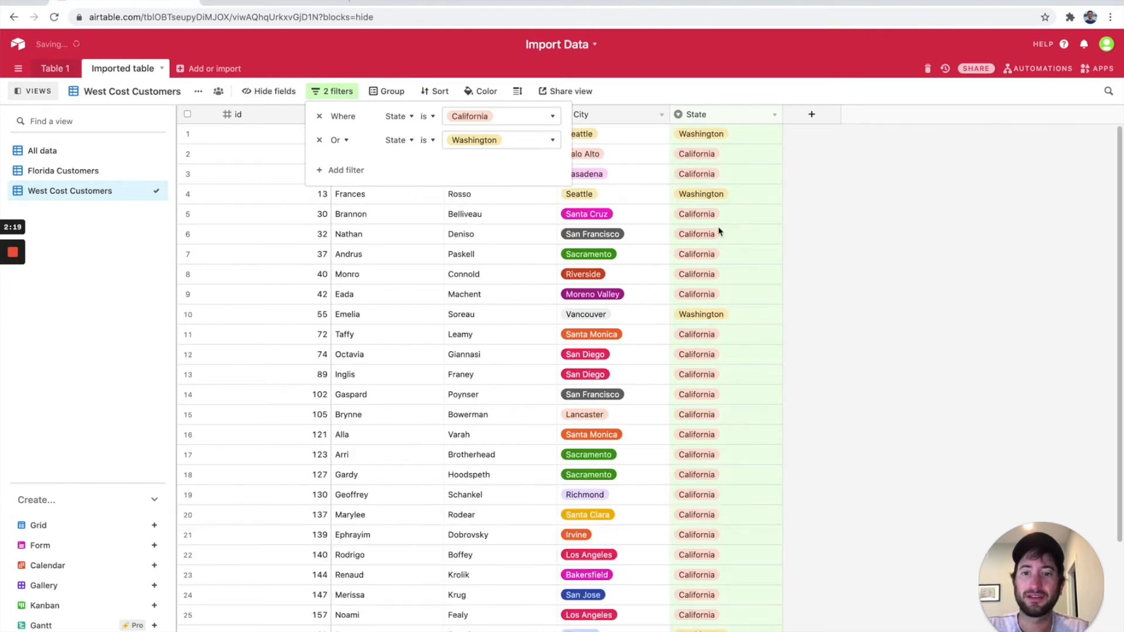
pyautogui.click(755, 240)
# - Review the filtered records and the State filter conditions of the West Cost Customers view
pyautogui.scroll(-5, 672, 356)
pyautogui.scroll(5, 672, 356)
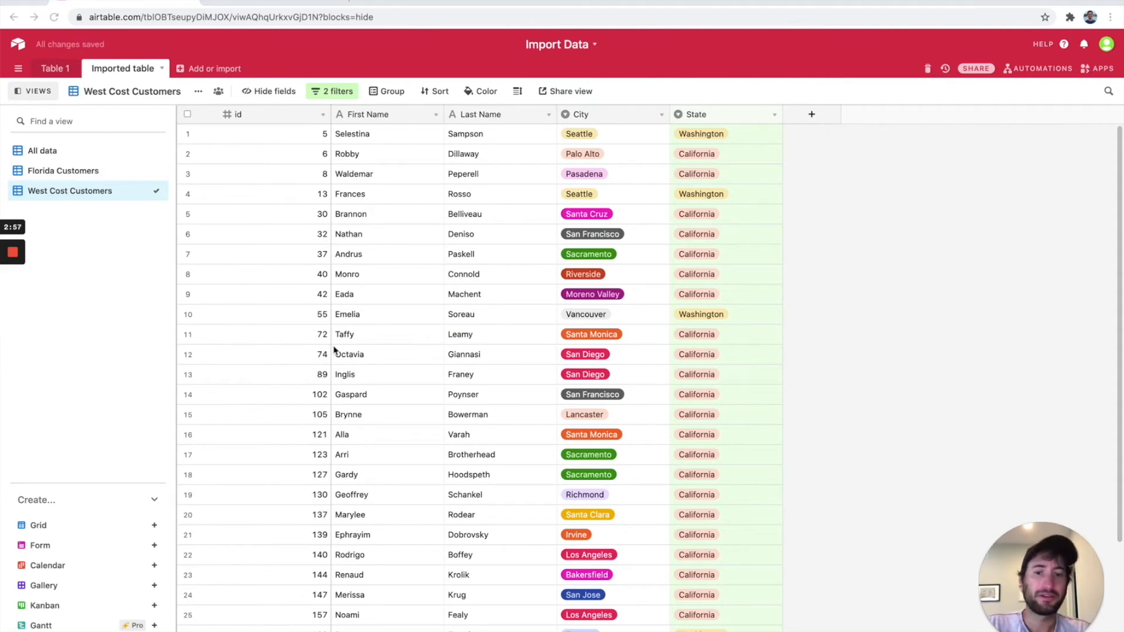
pyautogui.click(329, 90)
pyautogui.click(319, 163)
pyautogui.click(342, 92)
pyautogui.click(342, 93)
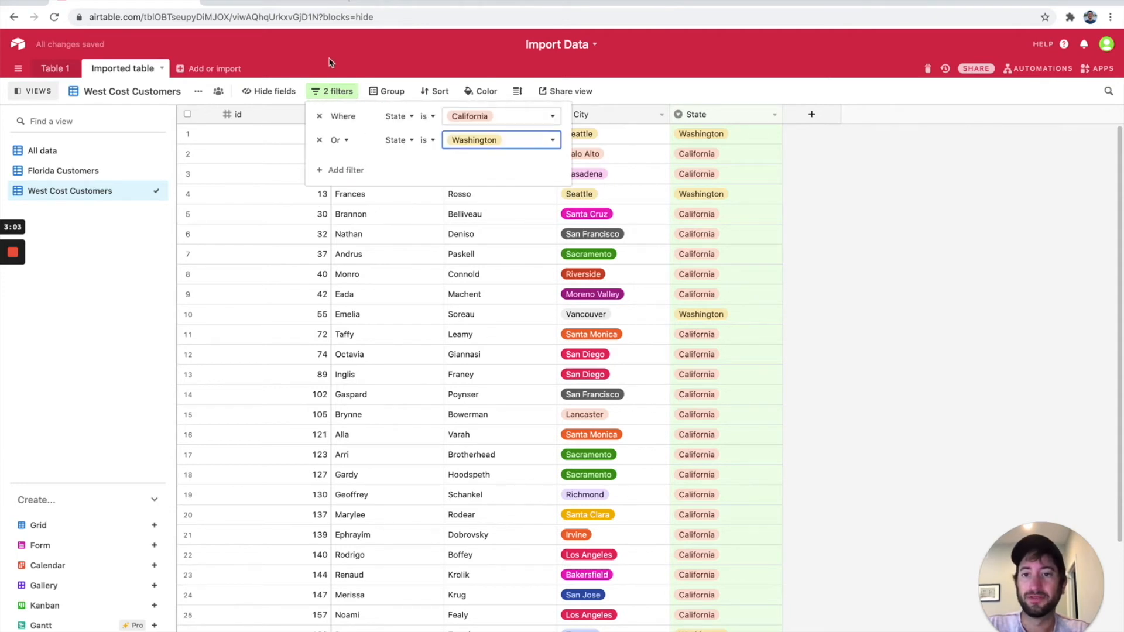
pyautogui.click(342, 93)
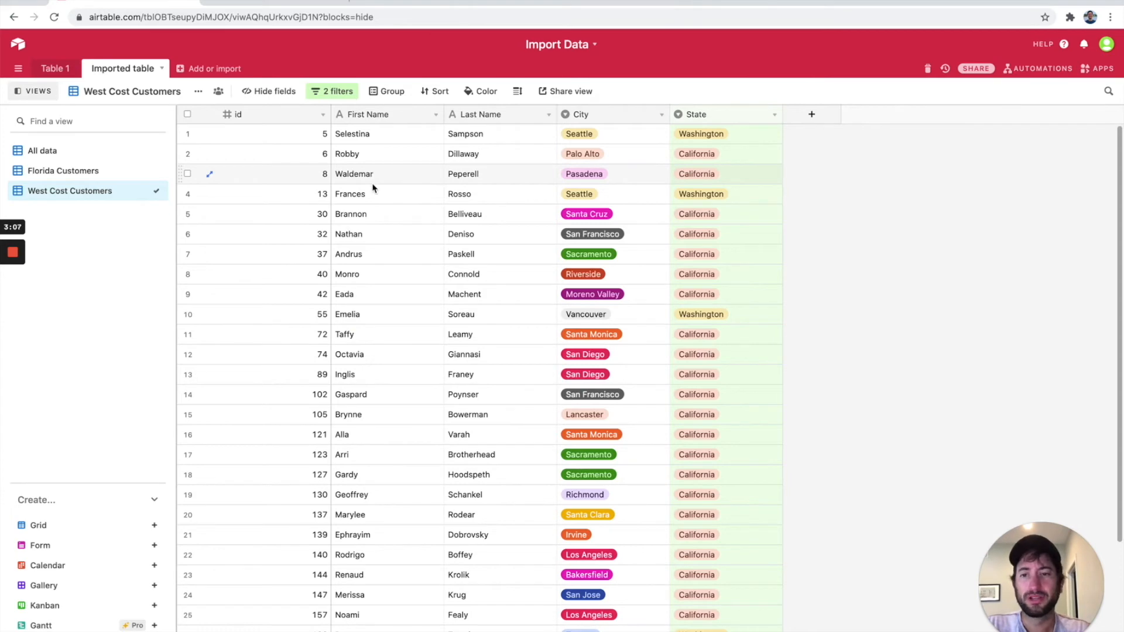
pyautogui.scroll(-5, 640, 391)
pyautogui.scroll(5, 640, 388)
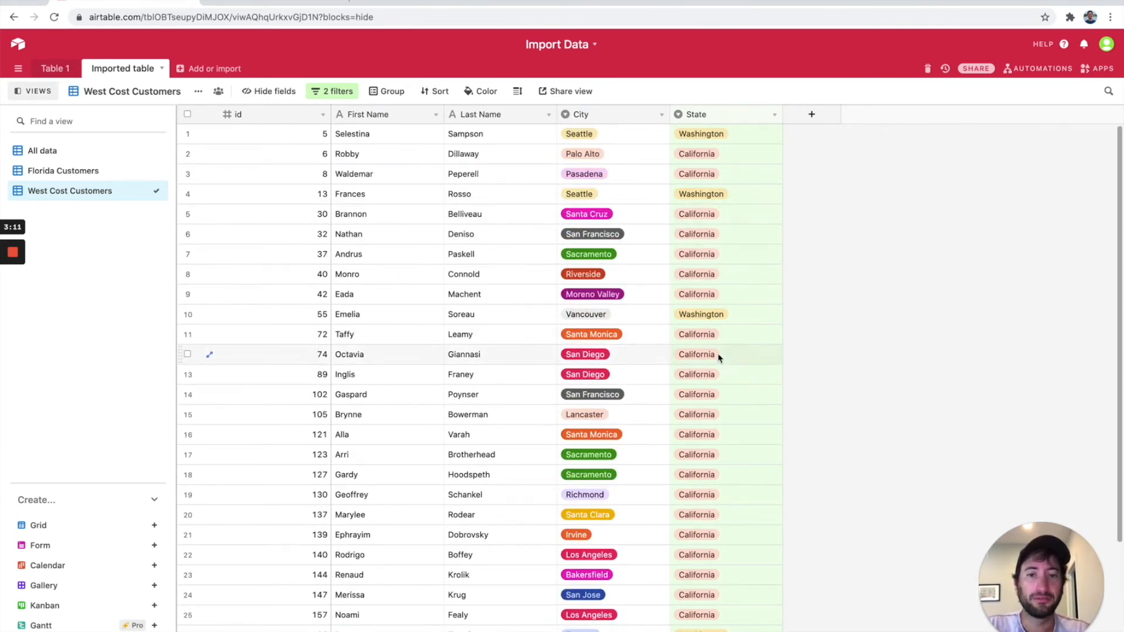
# - Group the records in the West Cost Customers view by State
pyautogui.click(397, 96)
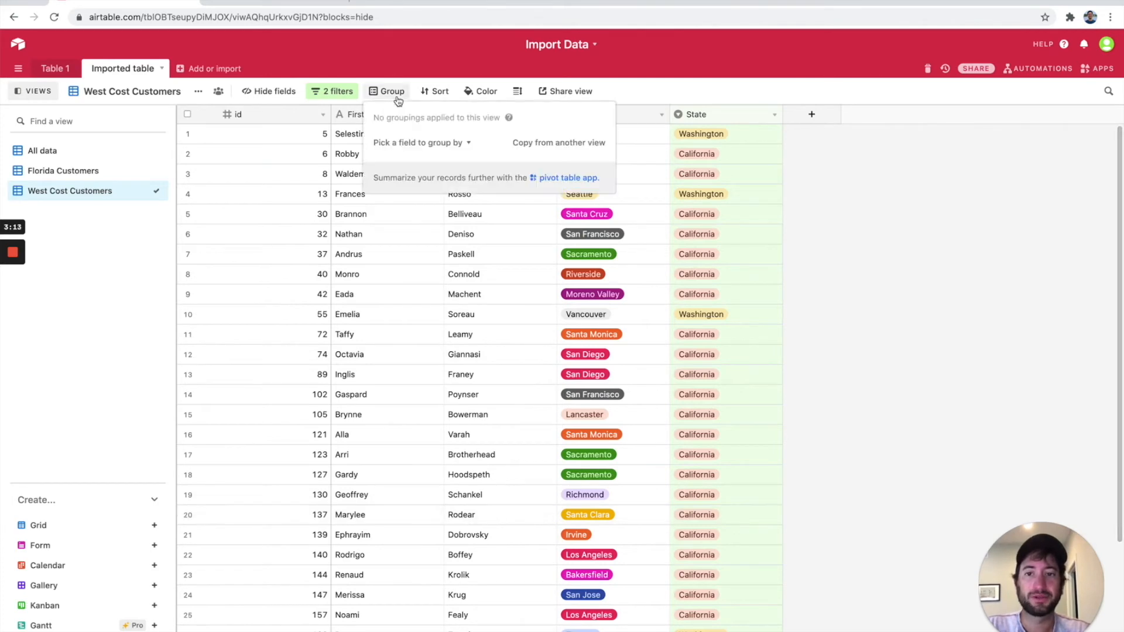
pyautogui.click(451, 145)
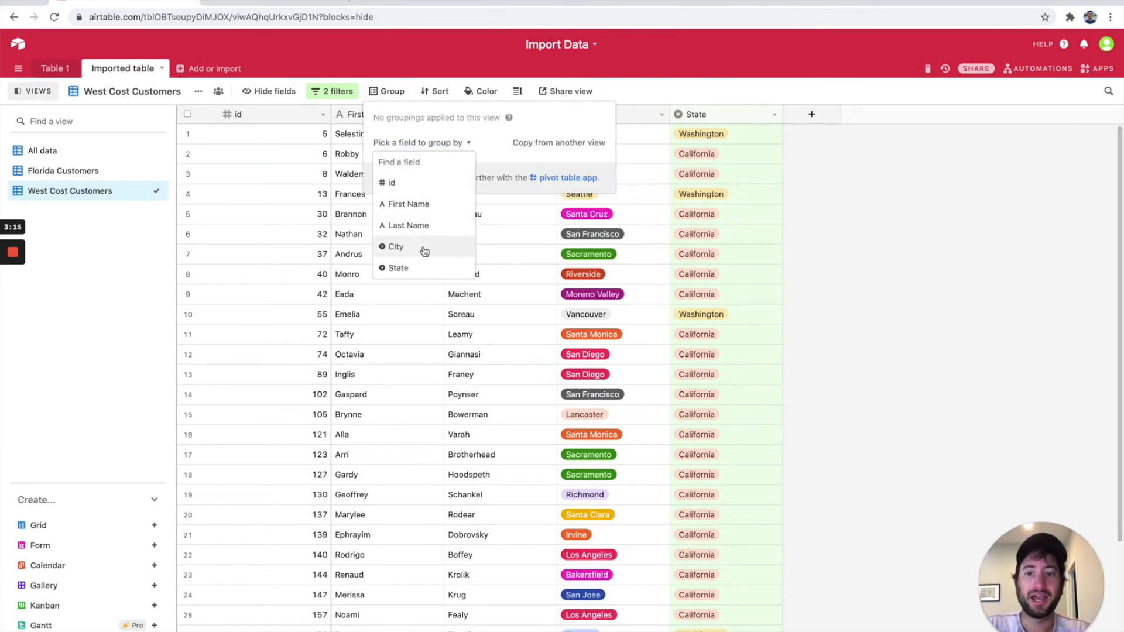
pyautogui.click(425, 270)
pyautogui.click(859, 199)
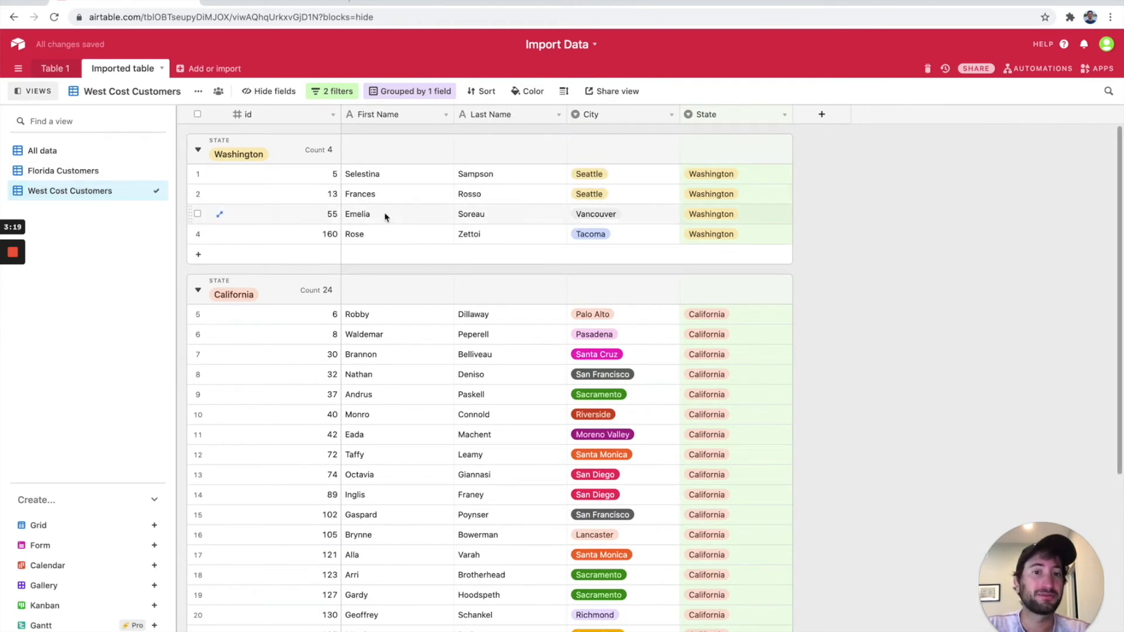
pyautogui.scroll(-5, 364, 244)
pyautogui.scroll(5, 365, 244)
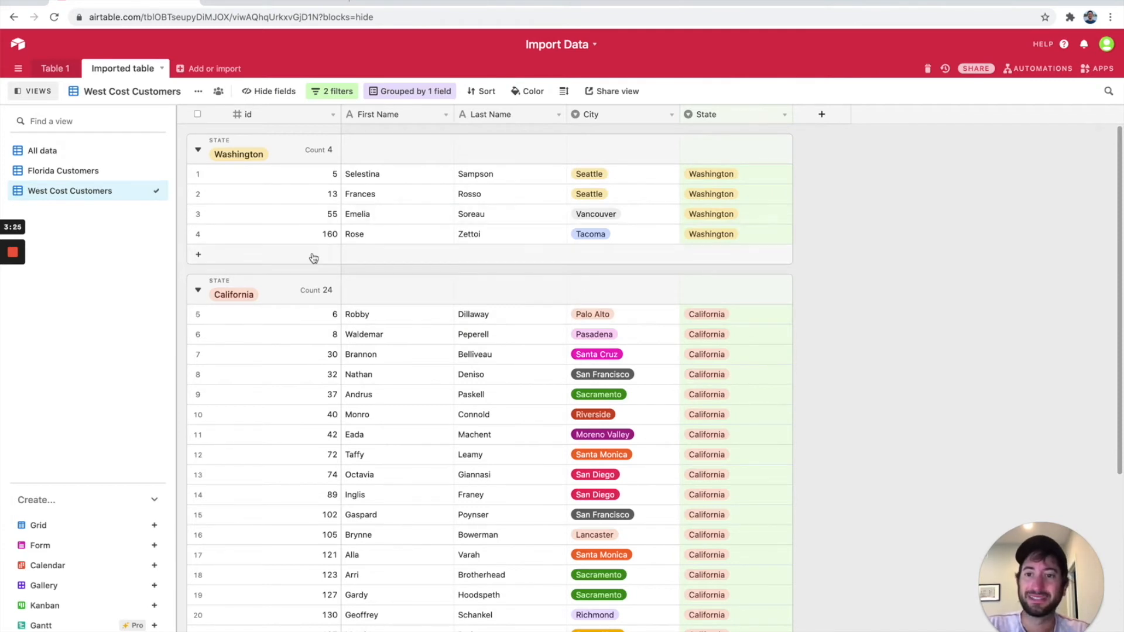
# - Add City as a second grouping level within State
pyautogui.click(409, 97)
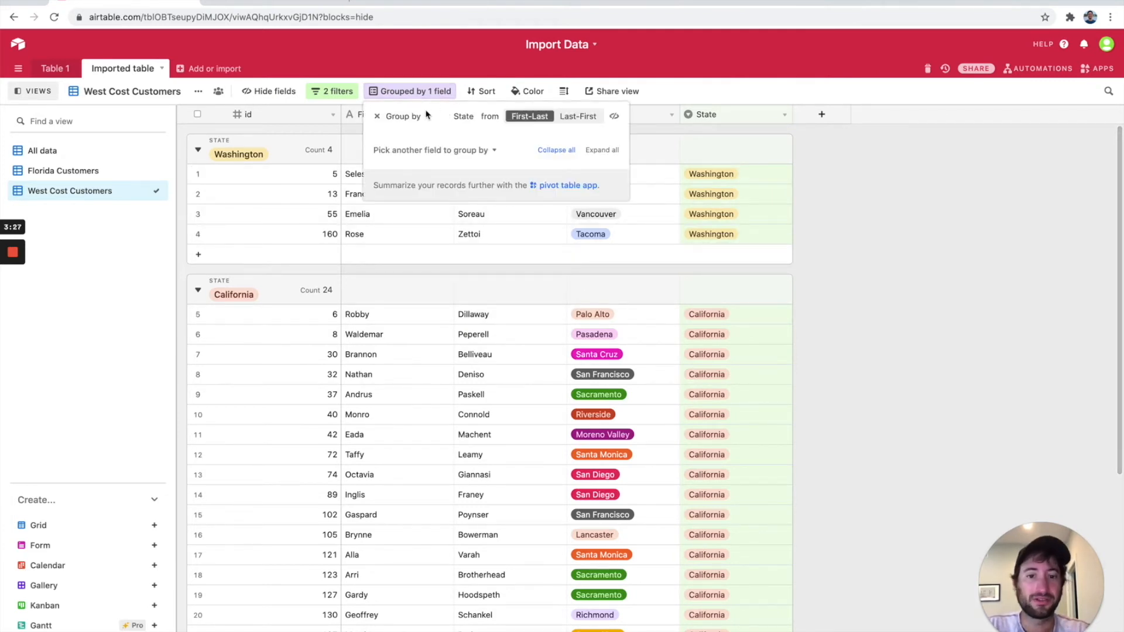
pyautogui.click(467, 154)
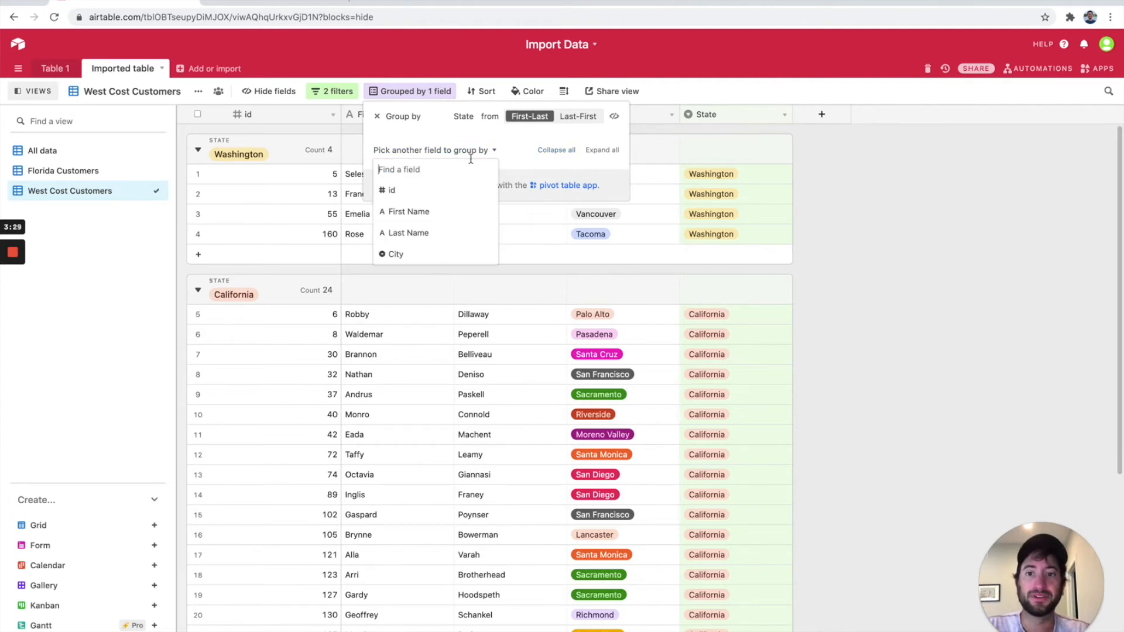
pyautogui.click(431, 253)
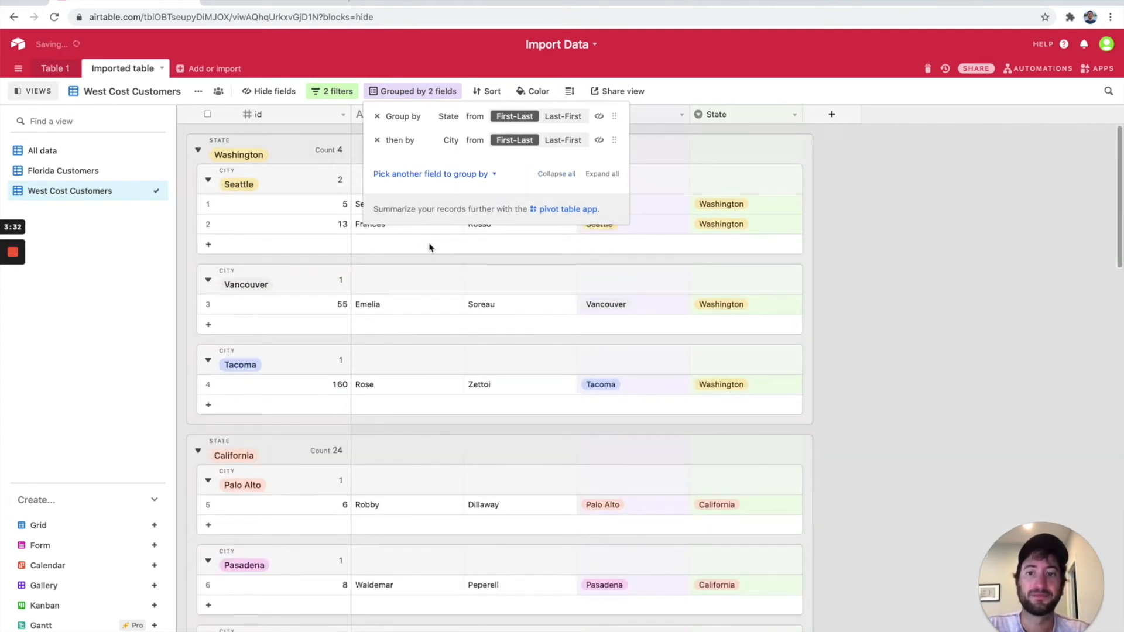
pyautogui.click(856, 185)
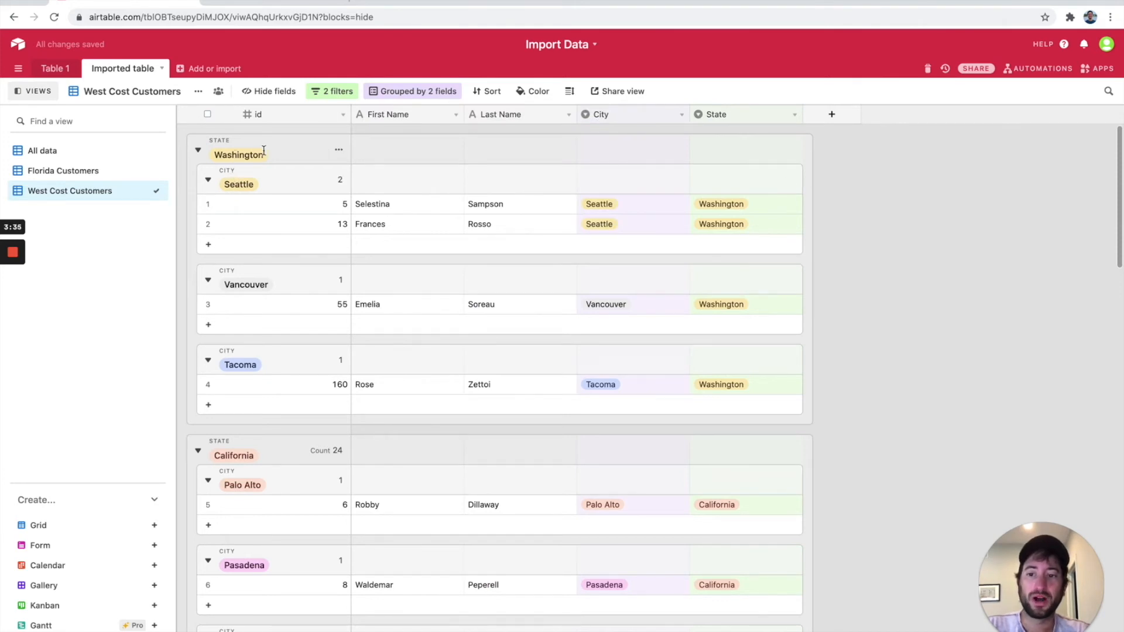
# - Look through the records grouped by state and city, from the Washington groups to the last California city
pyautogui.scroll(-1, 261, 173)
pyautogui.scroll(1, 260, 172)
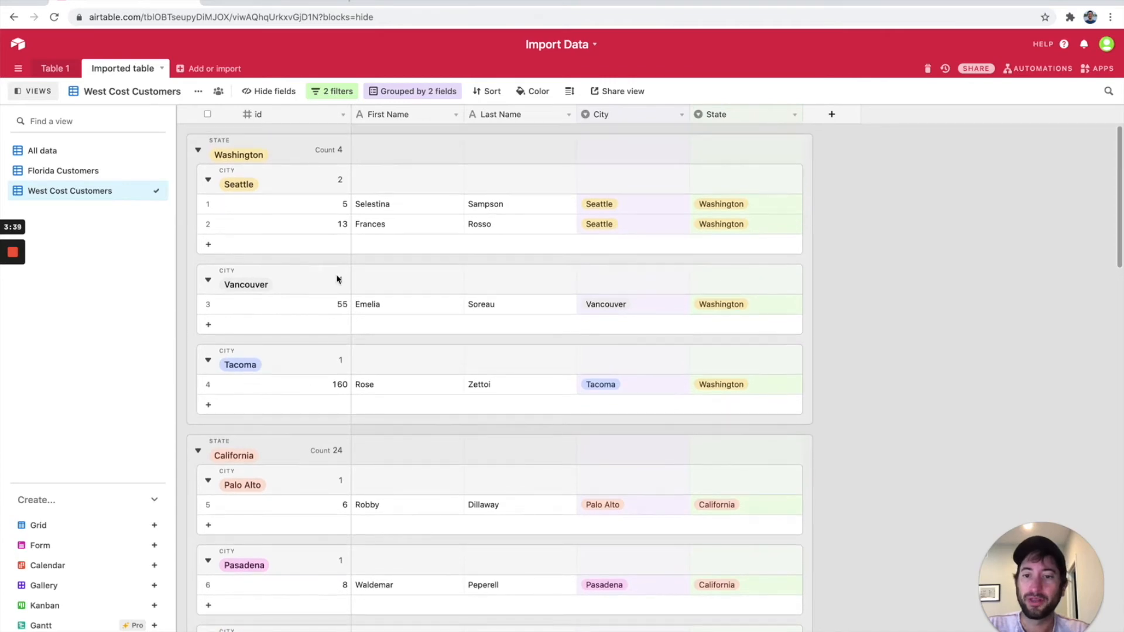
pyautogui.scroll(-2, 333, 374)
pyautogui.scroll(-3, 328, 378)
pyautogui.scroll(1, 296, 253)
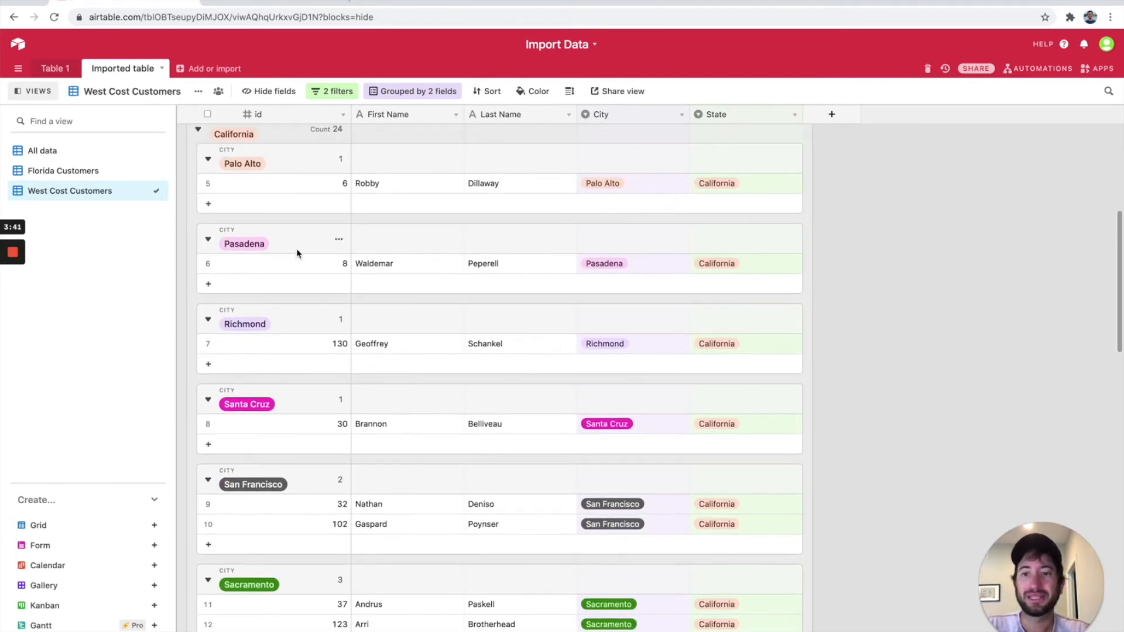
pyautogui.scroll(-12, 381, 290)
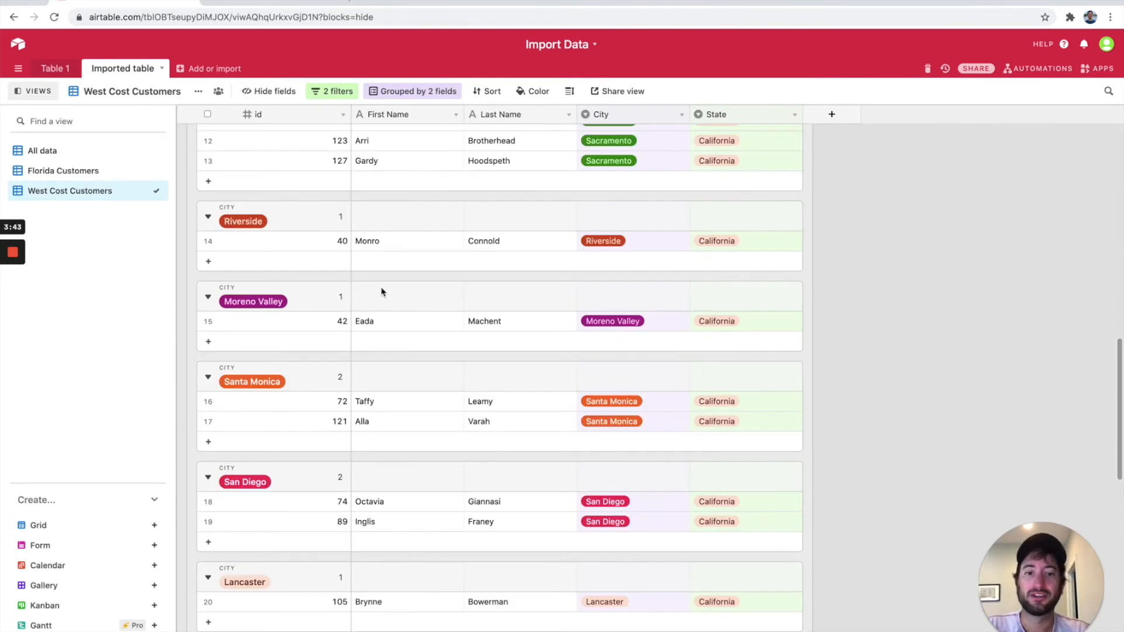
pyautogui.scroll(-5, 298, 436)
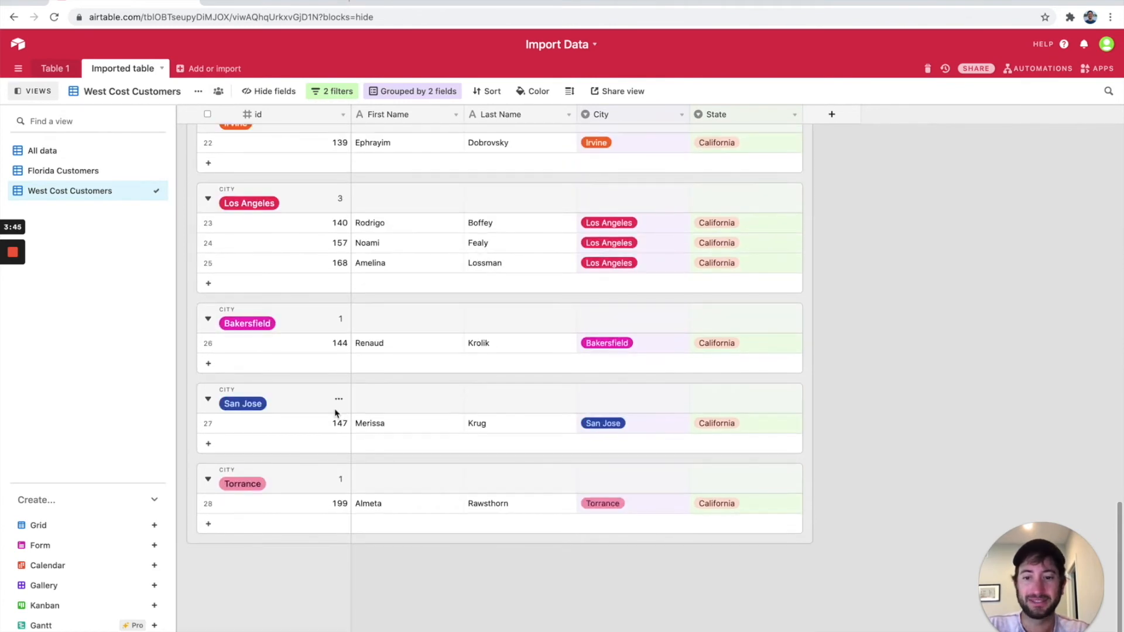
pyautogui.scroll(20, 339, 414)
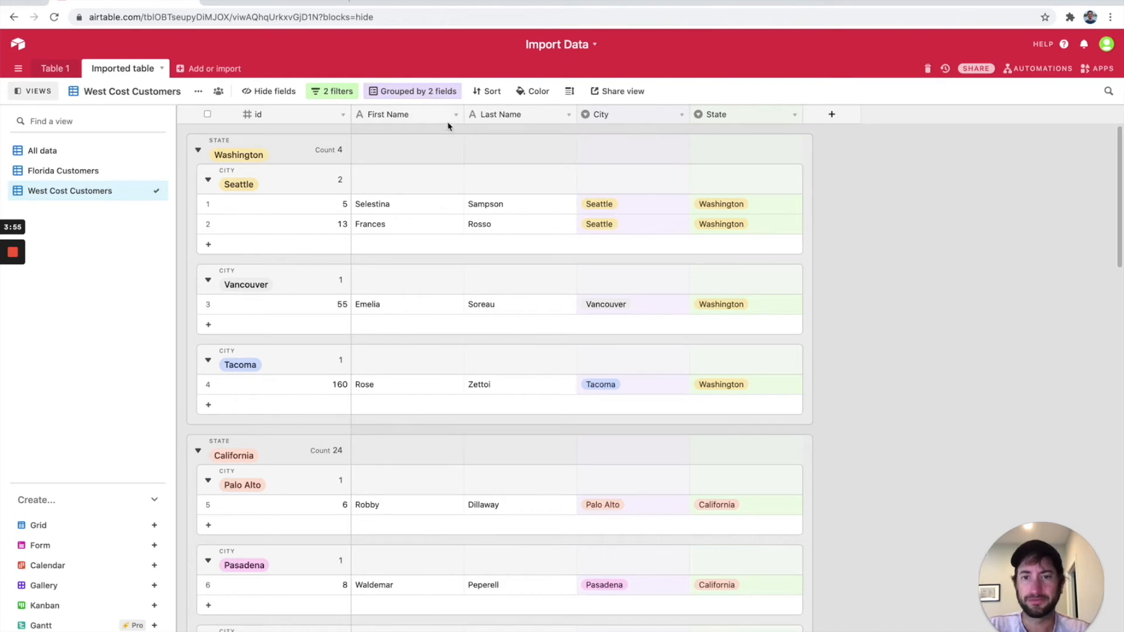
# - Sort the records within the groups by Last Name from A to Z
pyautogui.click(485, 95)
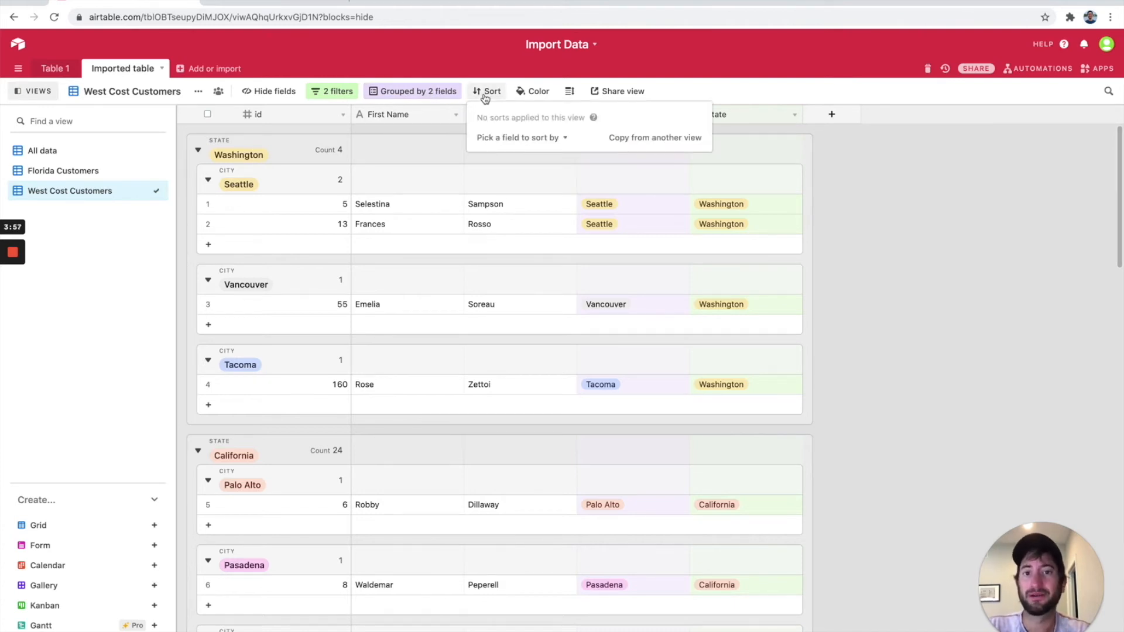
pyautogui.click(528, 139)
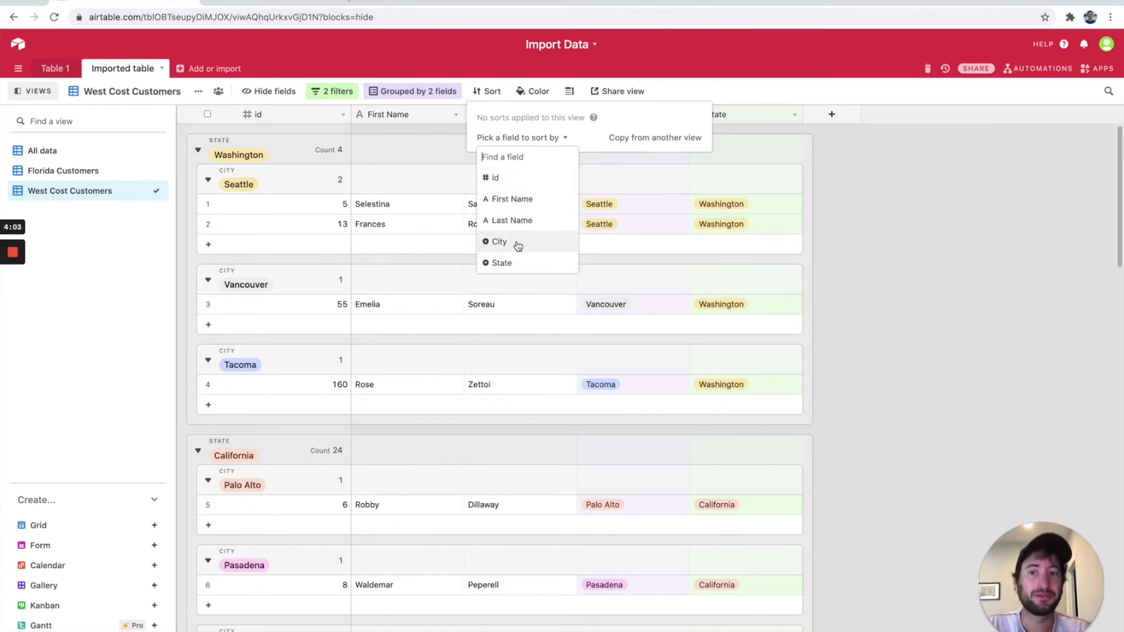
pyautogui.click(519, 201)
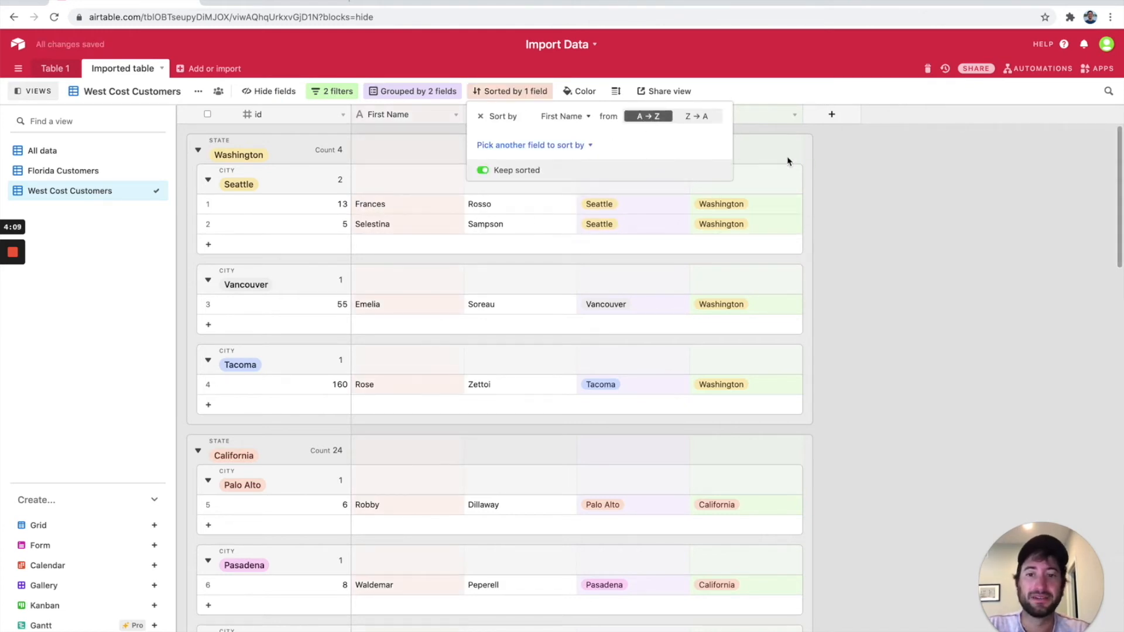
pyautogui.click(563, 114)
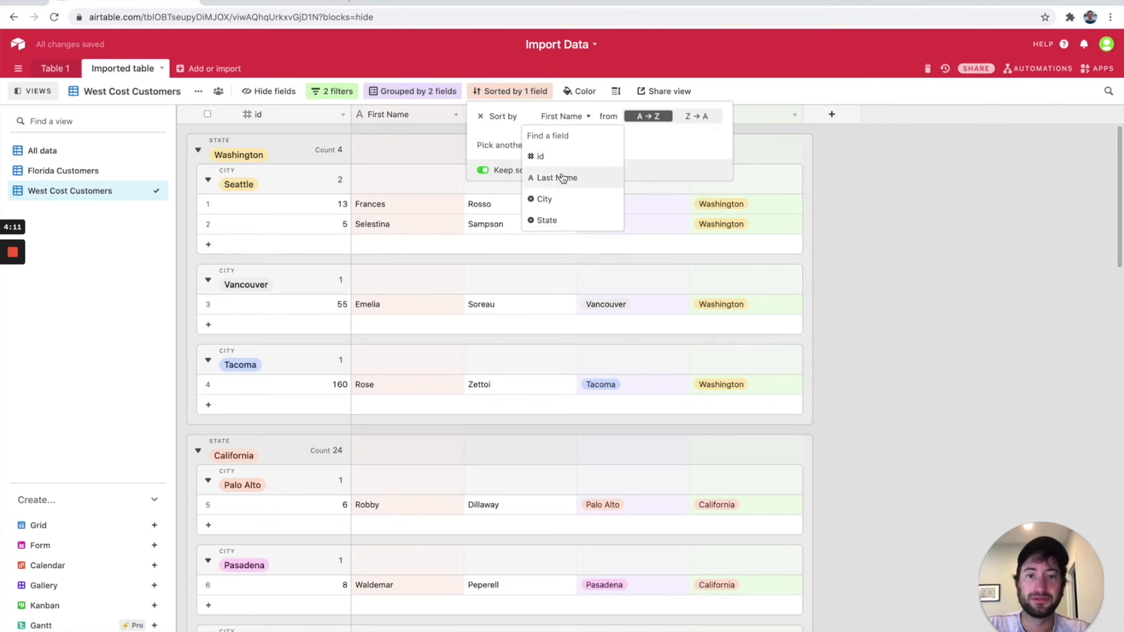
pyautogui.click(562, 178)
pyautogui.click(860, 154)
pyautogui.scroll(-10, 482, 226)
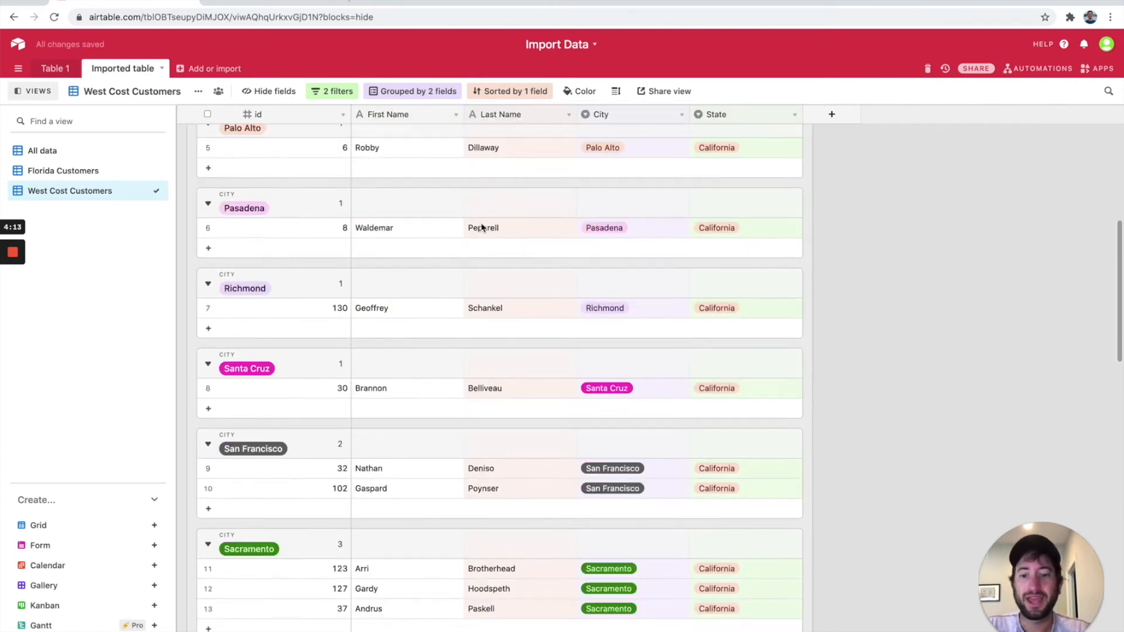
pyautogui.scroll(-1, 474, 261)
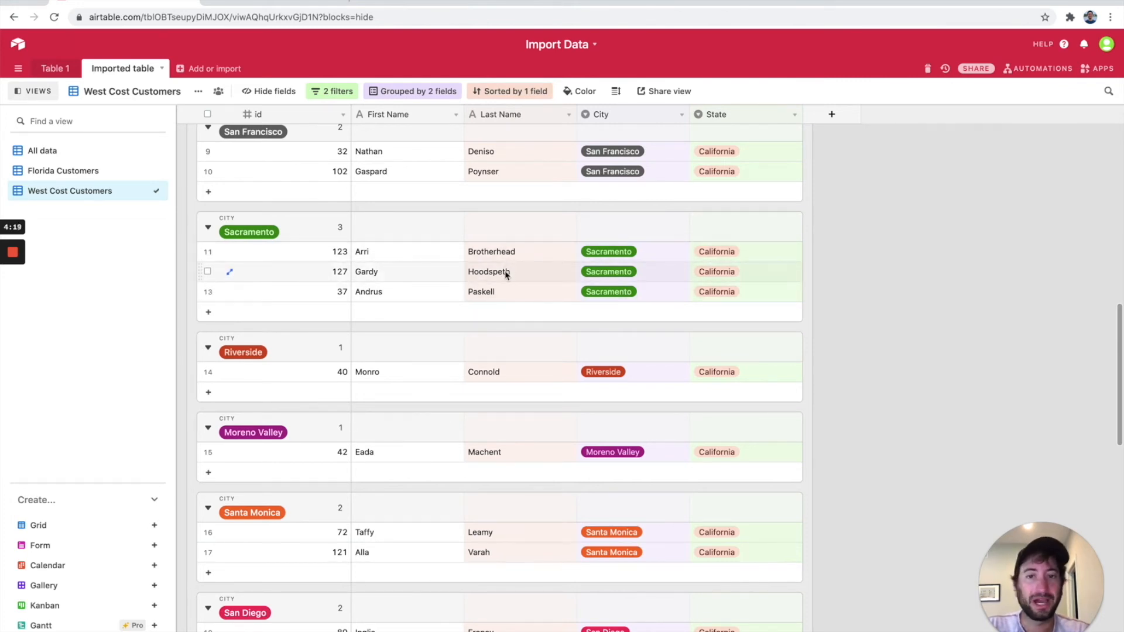
pyautogui.scroll(10, 507, 274)
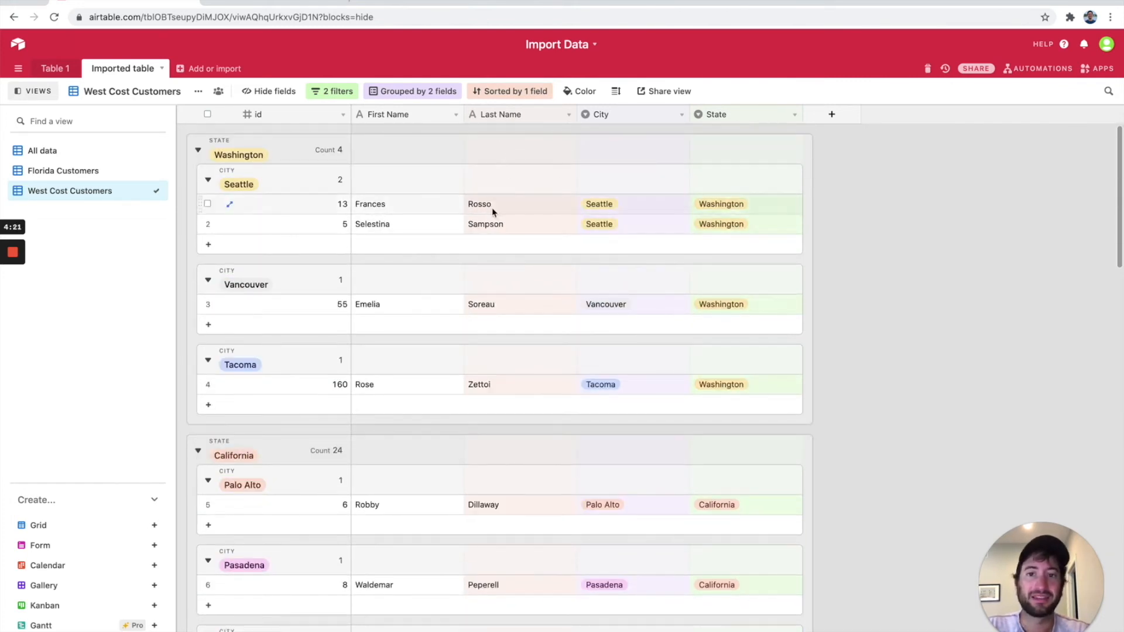
pyautogui.scroll(-1, 701, 200)
pyautogui.scroll(1, 700, 200)
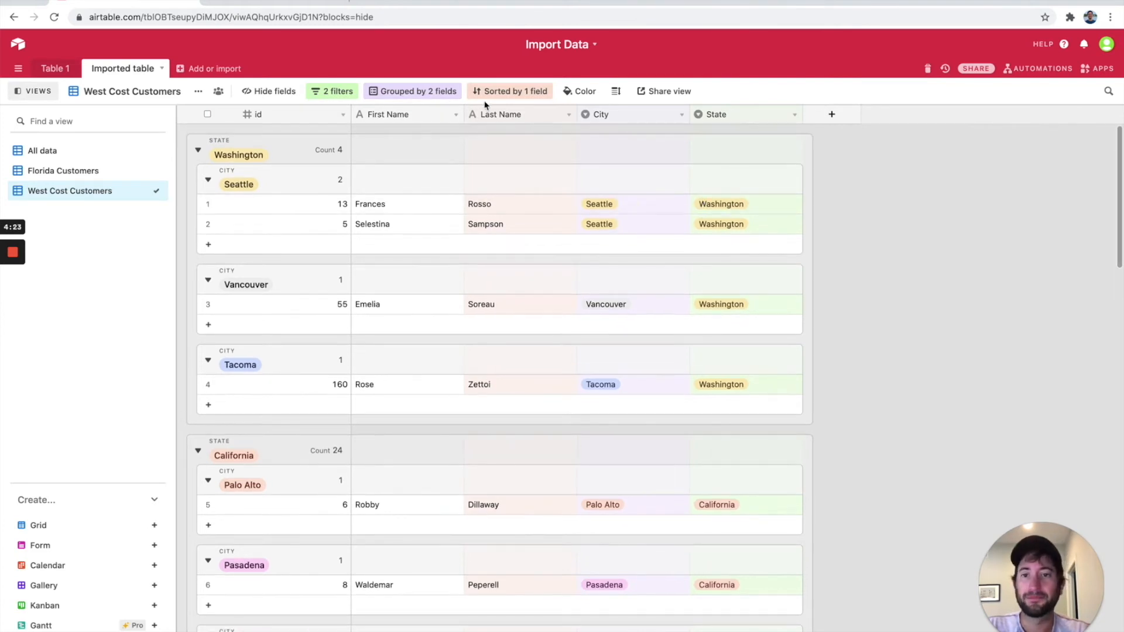
# - Remove the City grouping level from the West Cost Customers view, keeping State as the only grouping, and review the records
pyautogui.click(428, 92)
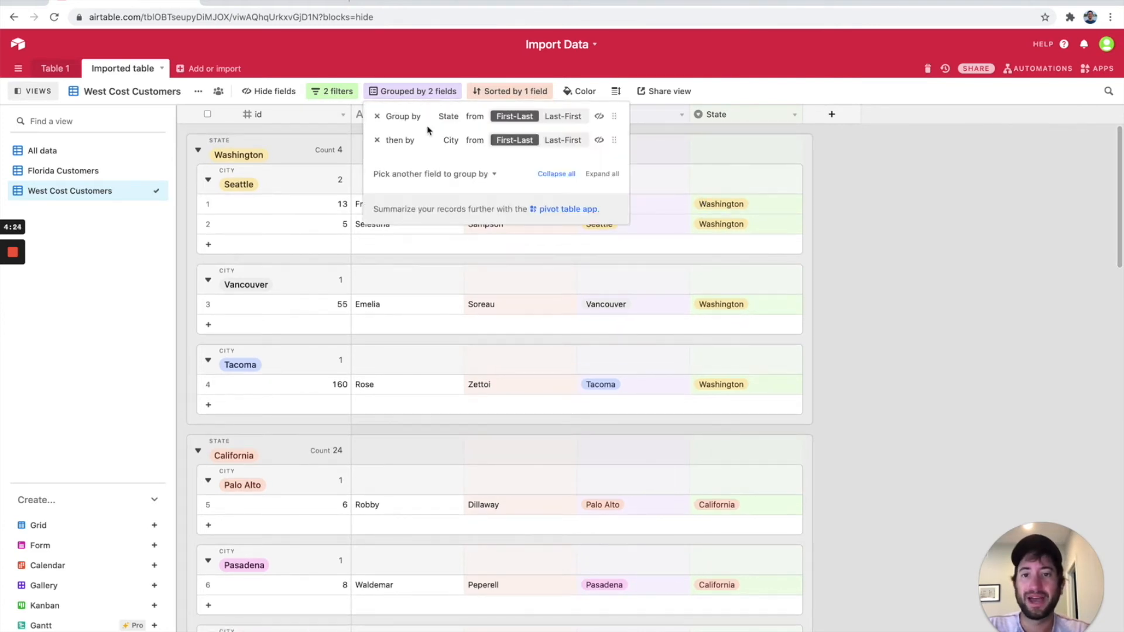
pyautogui.click(377, 143)
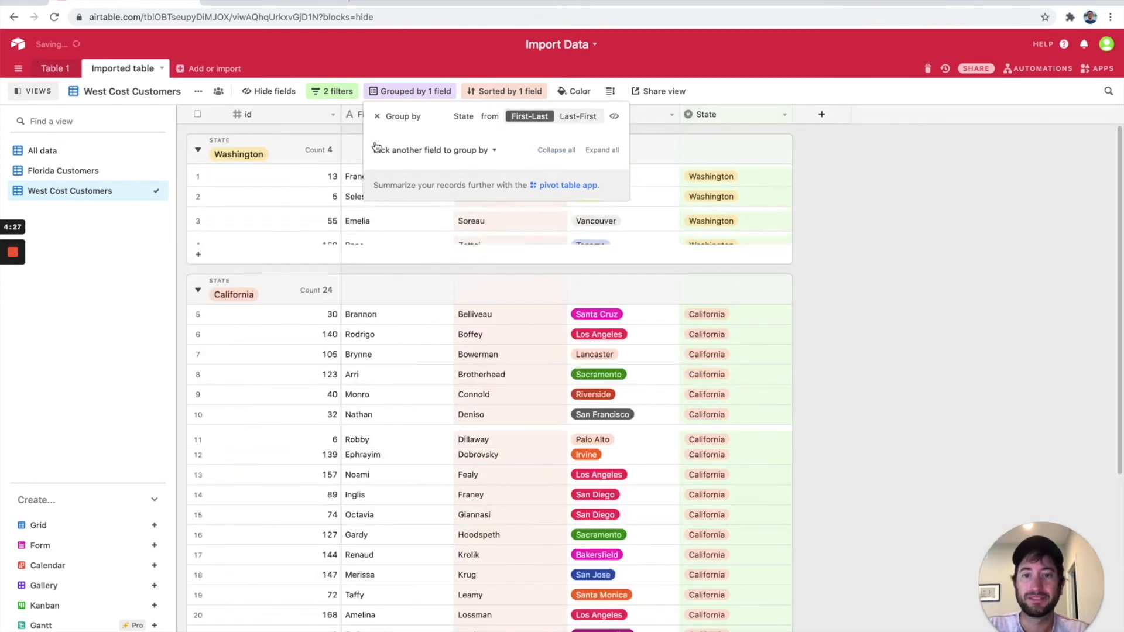
pyautogui.click(923, 242)
pyautogui.scroll(-4, 358, 271)
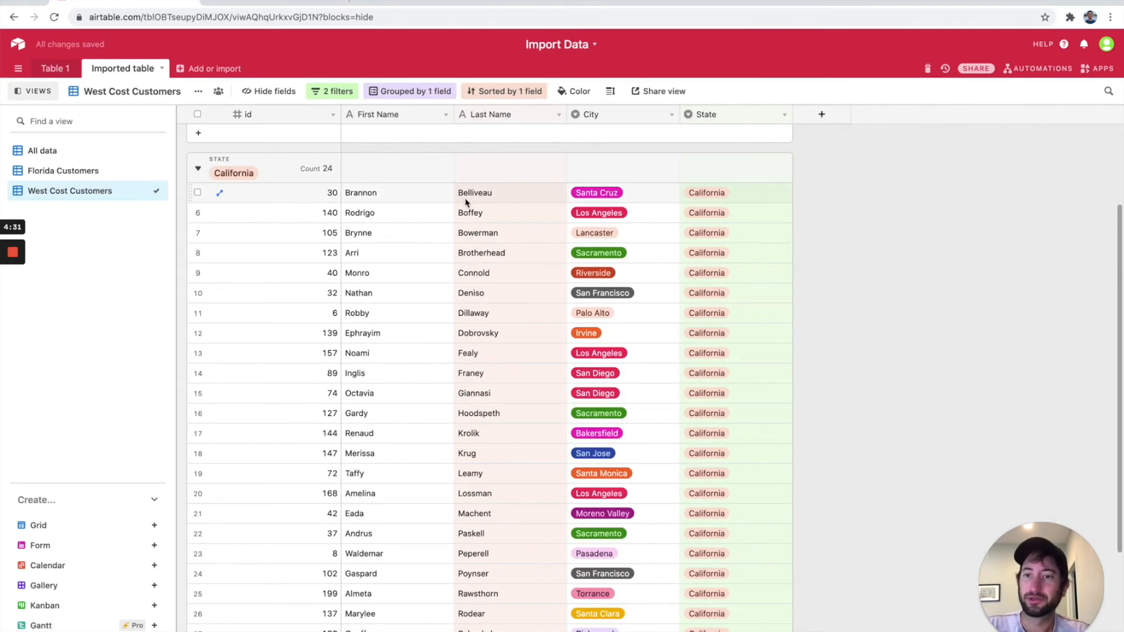
pyautogui.scroll(-1, 477, 197)
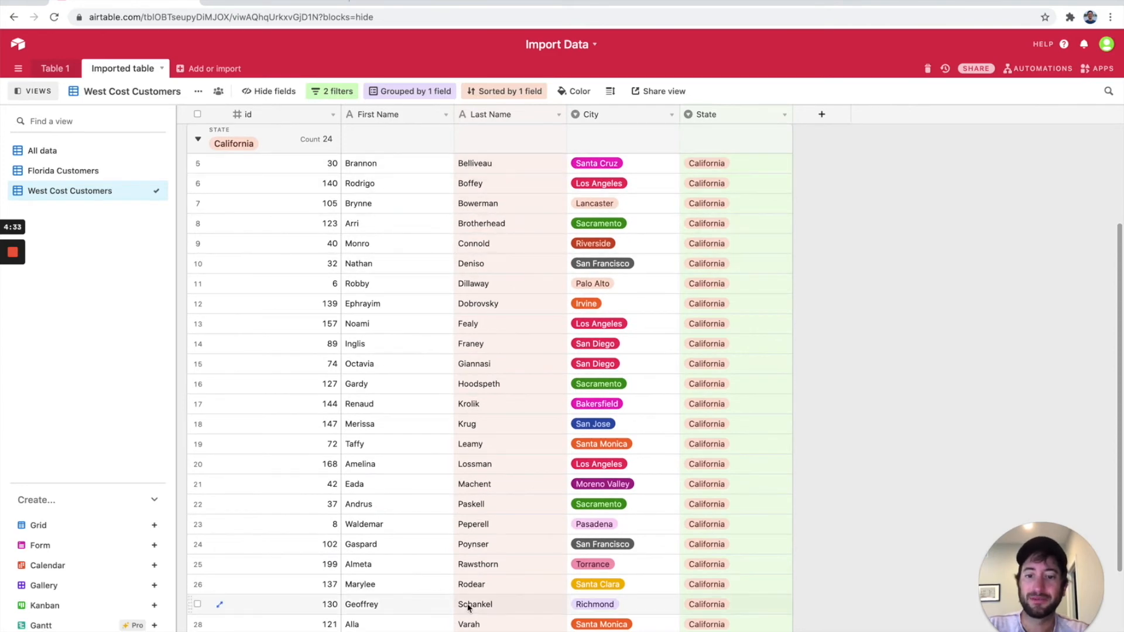
pyautogui.scroll(-1, 466, 602)
pyautogui.scroll(6, 469, 596)
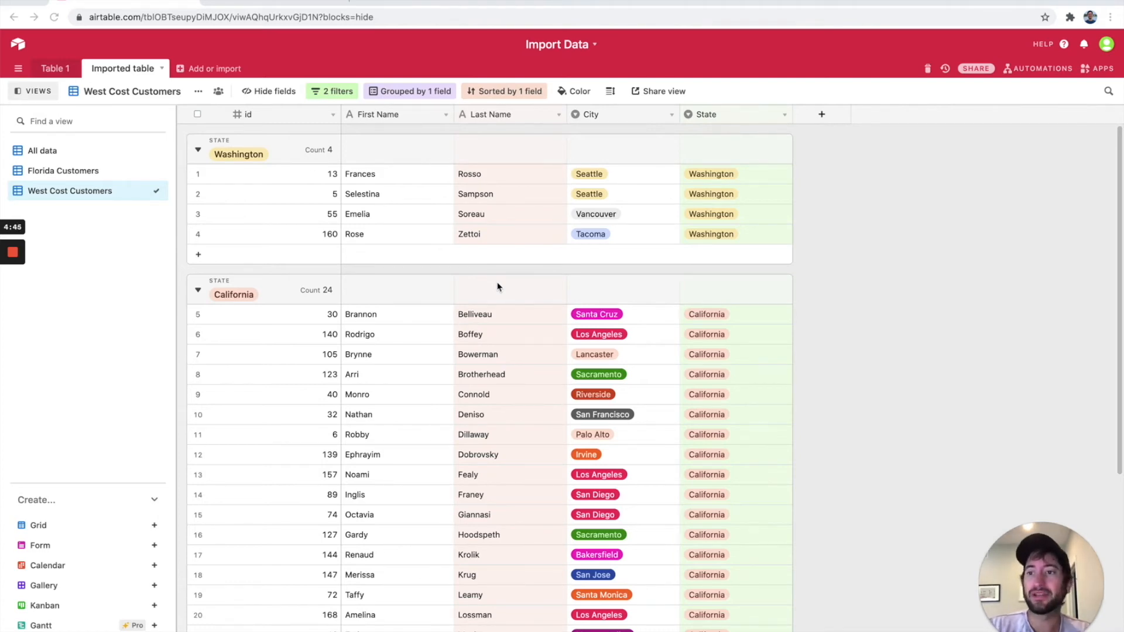
# - Compare the Florida Customers, All data and West Cost Customers views of the imported table
pyautogui.click(73, 173)
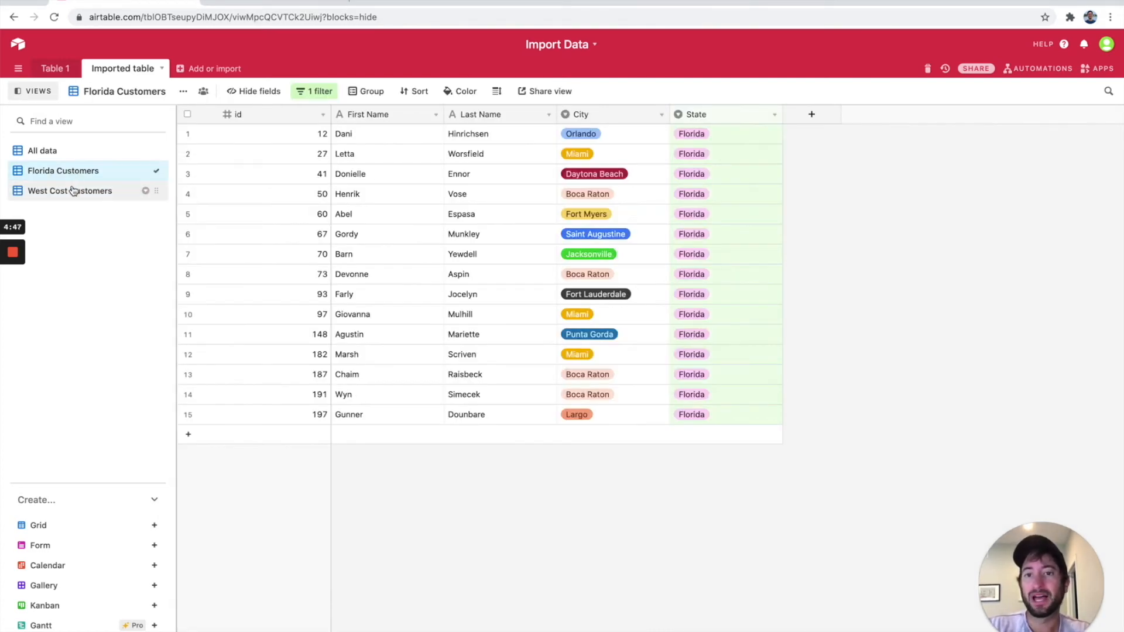
pyautogui.click(75, 186)
pyautogui.click(79, 170)
pyautogui.click(78, 152)
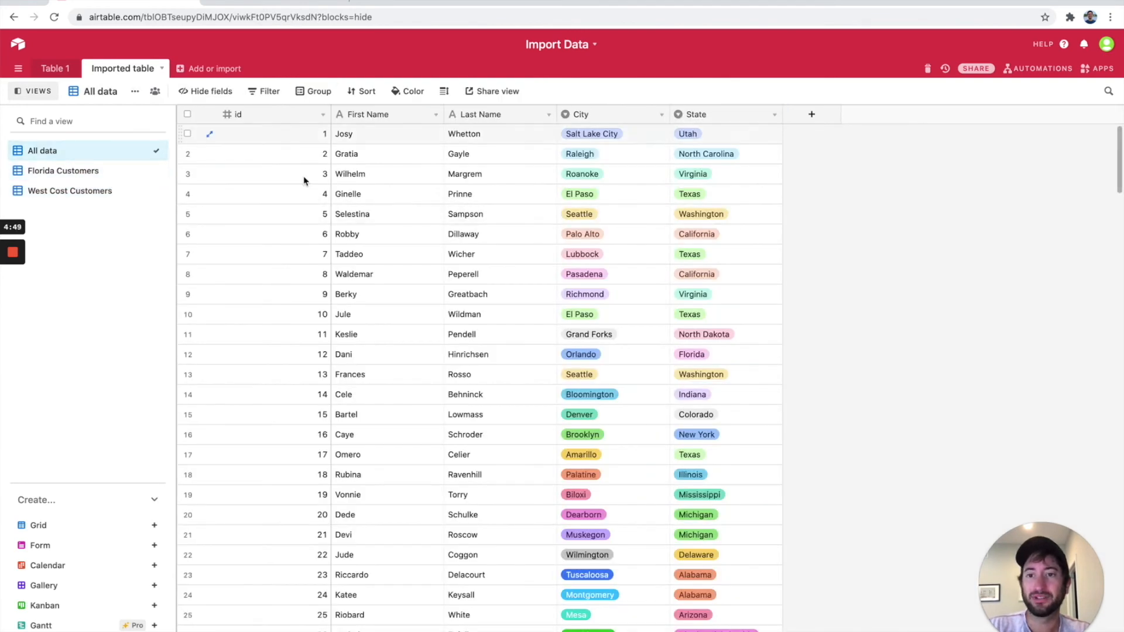
pyautogui.click(53, 177)
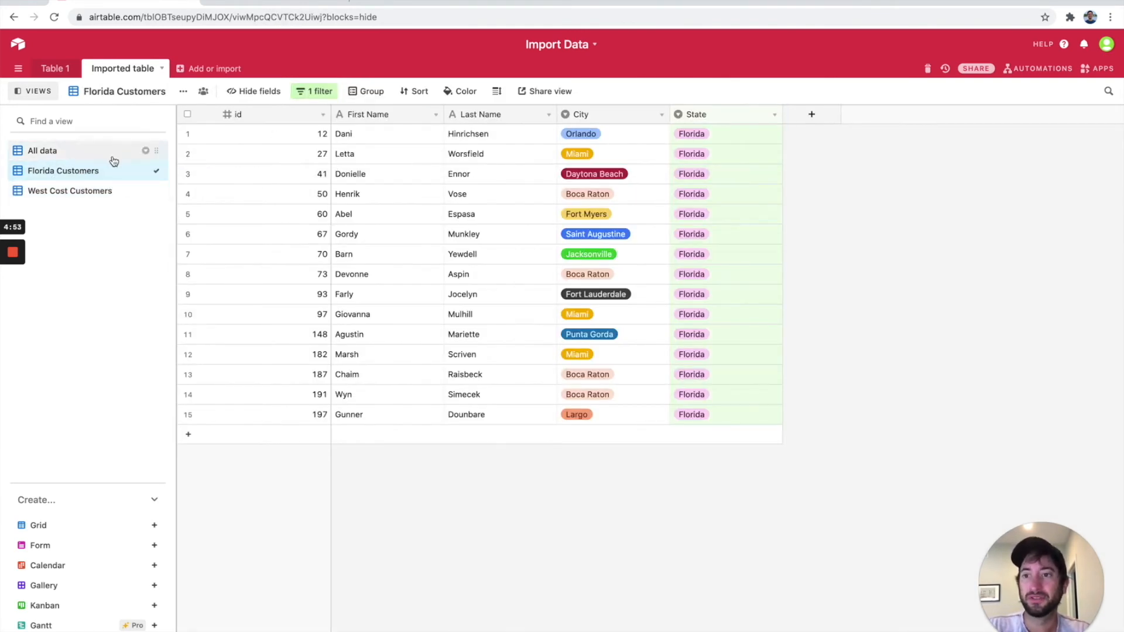
pyautogui.click(97, 192)
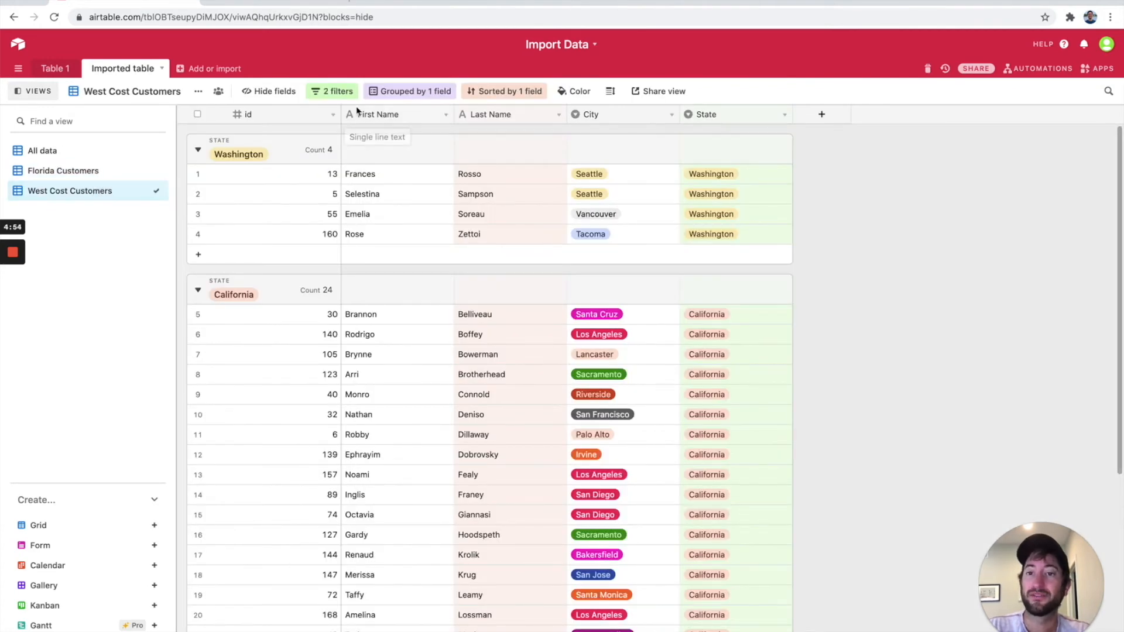
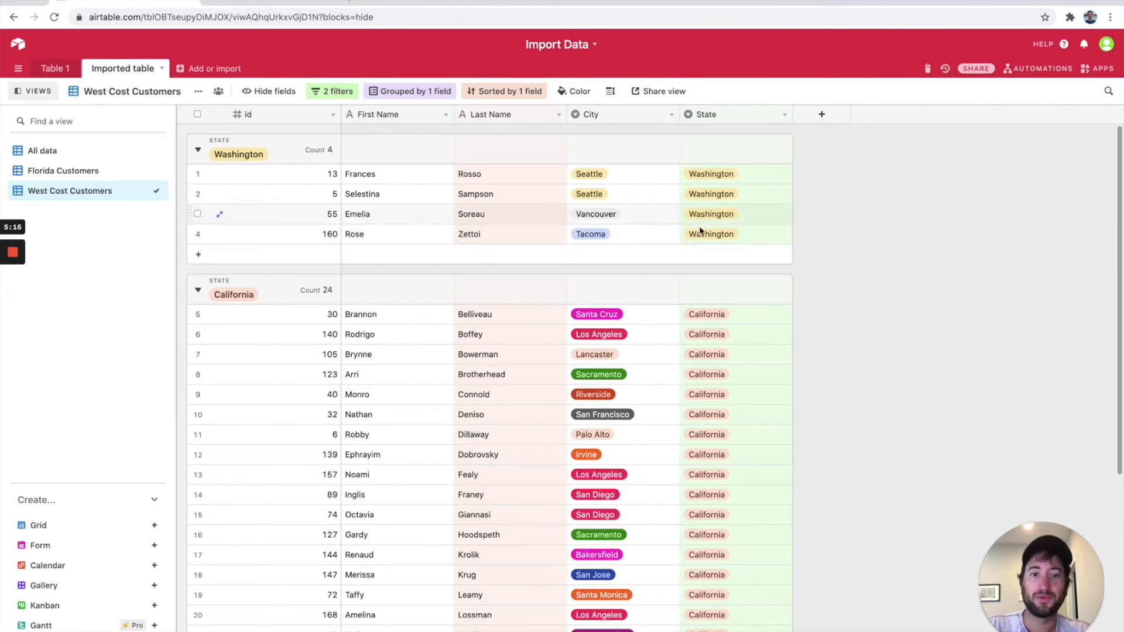
# - Change the State of the Tacoma customer's record in the Washington group to Florida
pyautogui.click(717, 235)
pyautogui.click(718, 235)
pyautogui.write('fl')
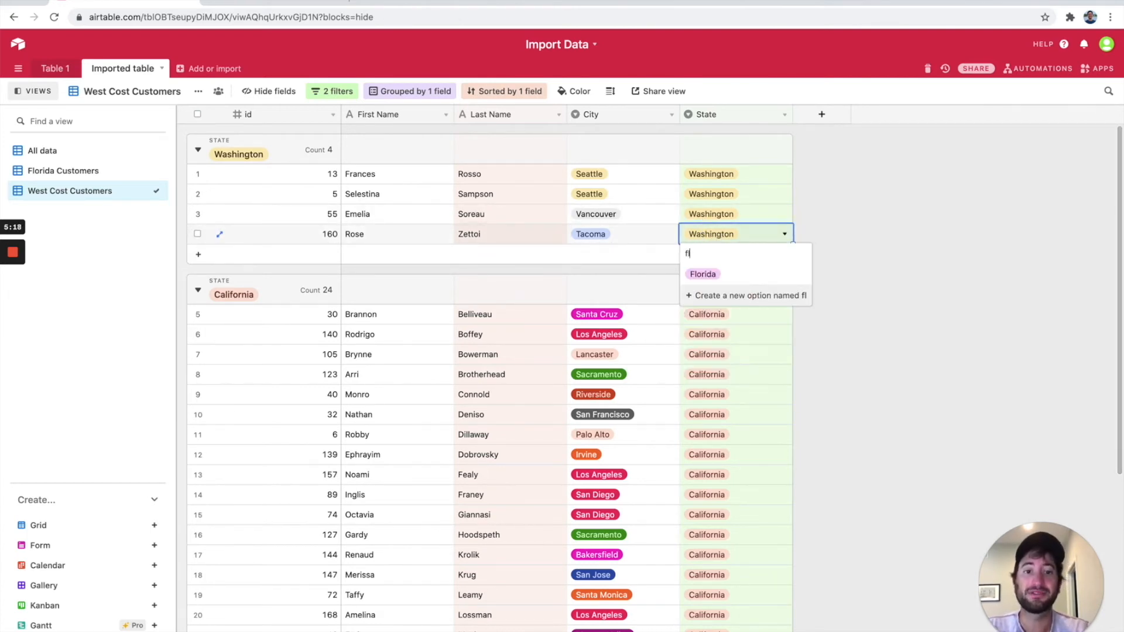
pyautogui.click(703, 274)
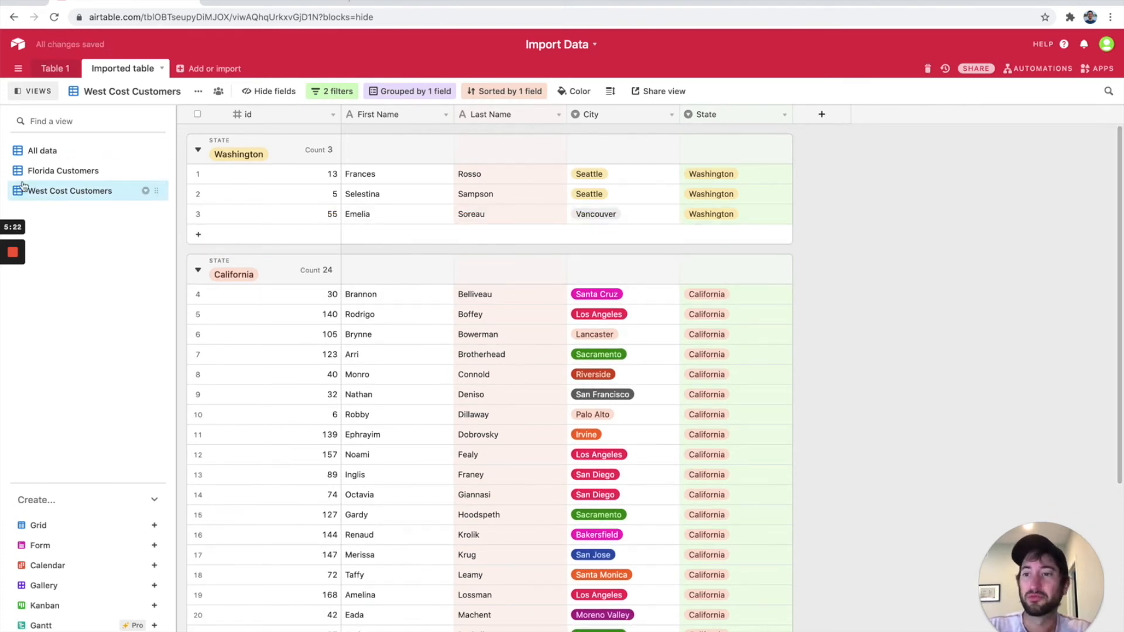
# - In the Florida Customers view, change the moved record's City from Tacoma to Miami
pyautogui.click(59, 173)
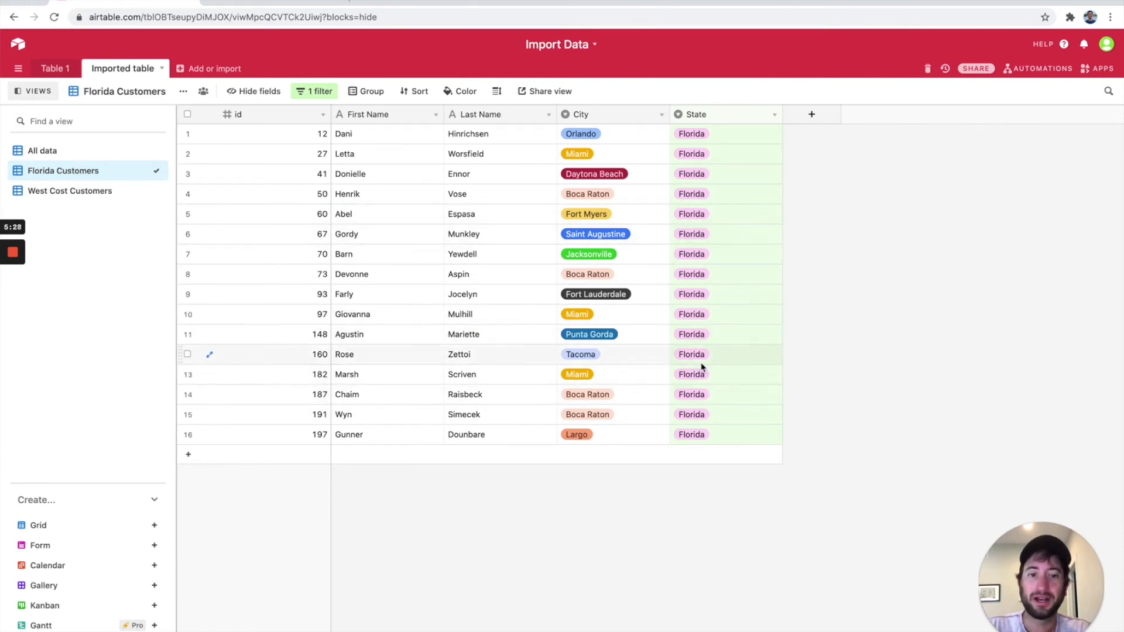
pyautogui.click(579, 363)
pyautogui.click(589, 361)
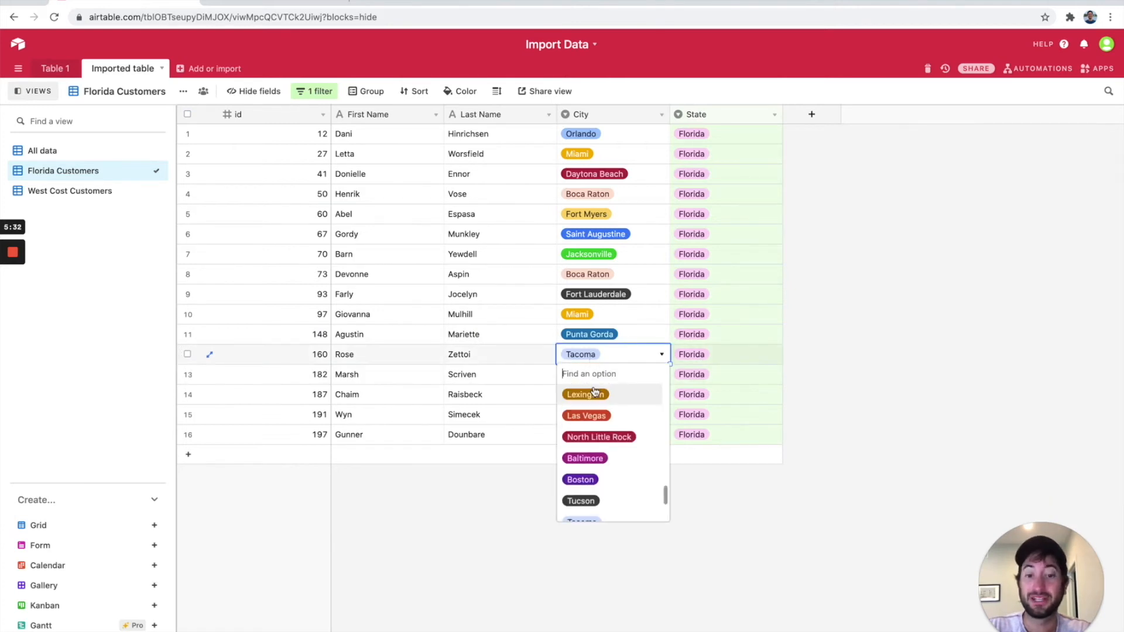
pyautogui.write('miam')
pyautogui.press('Return')
pyautogui.click(787, 329)
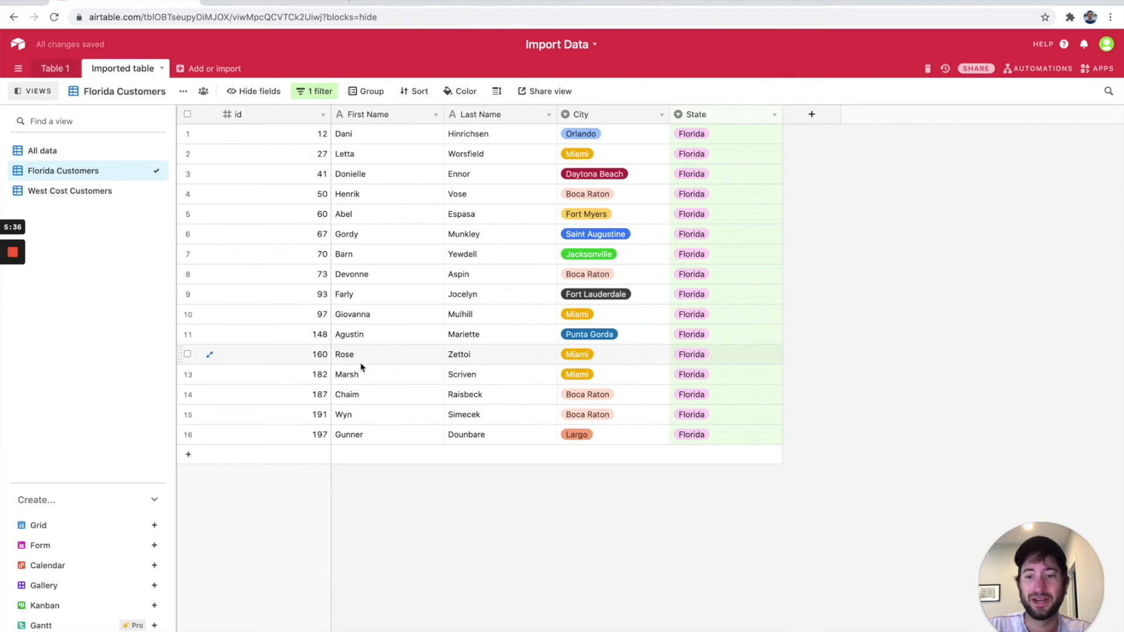
# - Search the All data view for the edited record by the customer's first name
pyautogui.click(41, 151)
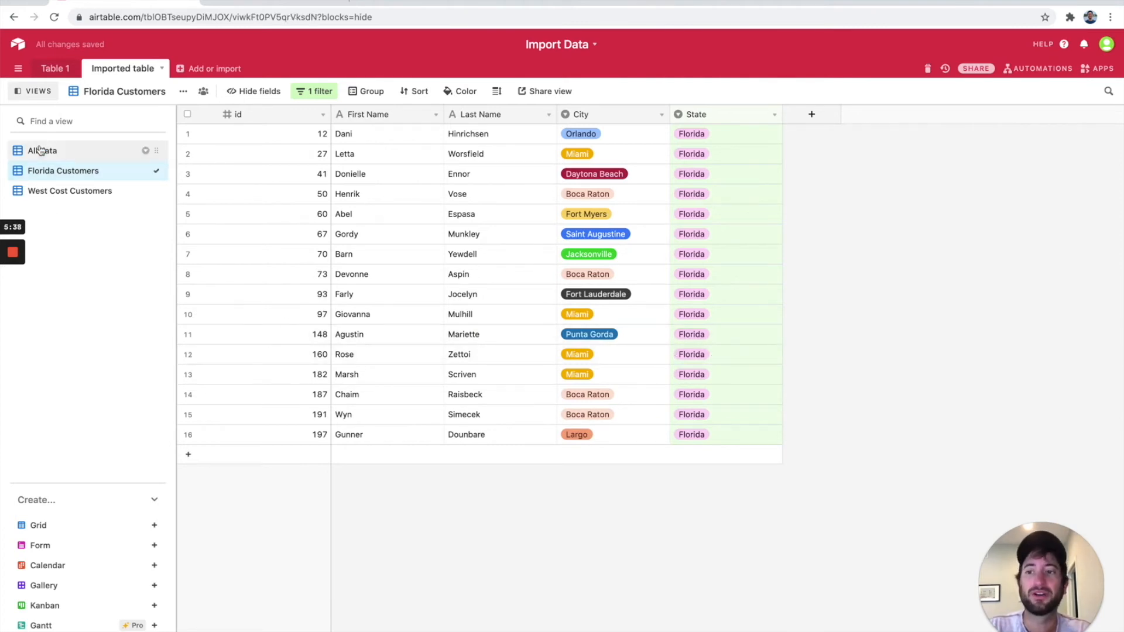
pyautogui.click(1108, 91)
pyautogui.write('rose')
pyautogui.scroll(-3, 494, 503)
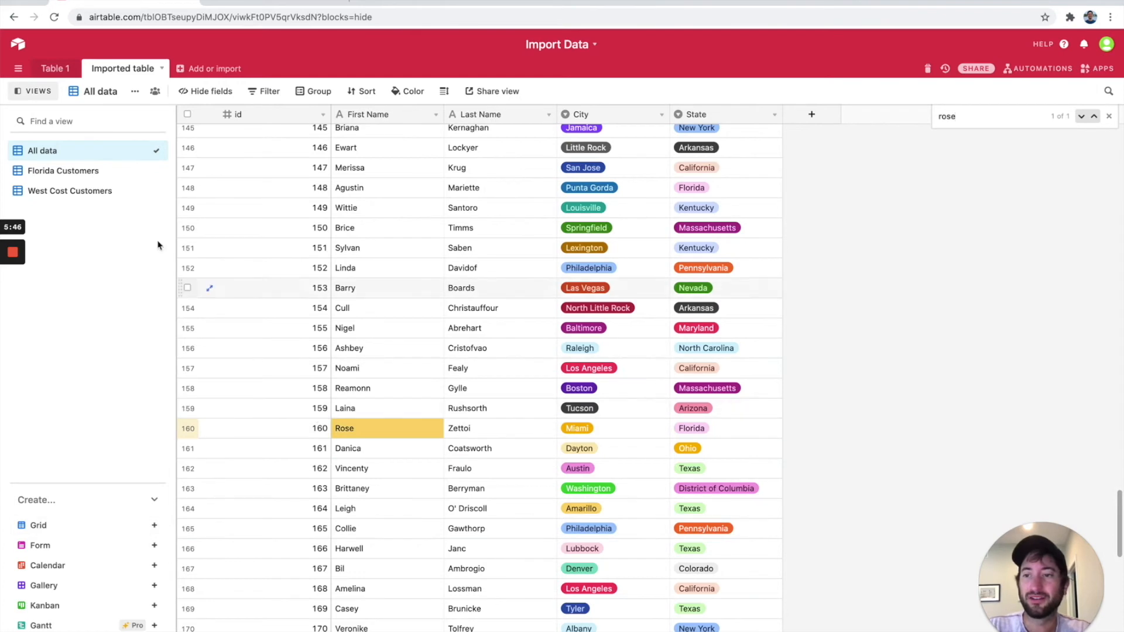
# - Look through the Florida Customers, West Cost Customers and All data views, ending on West Cost Customers
pyautogui.click(74, 171)
pyautogui.click(77, 192)
pyautogui.click(82, 171)
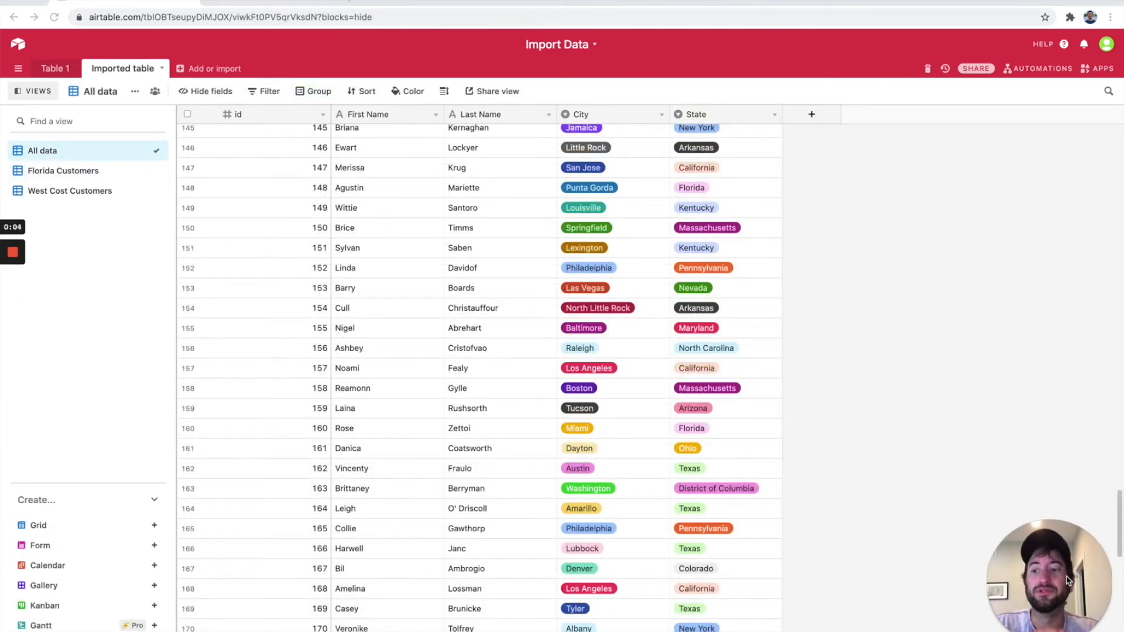
pyautogui.click(74, 172)
pyautogui.click(76, 189)
pyautogui.click(85, 170)
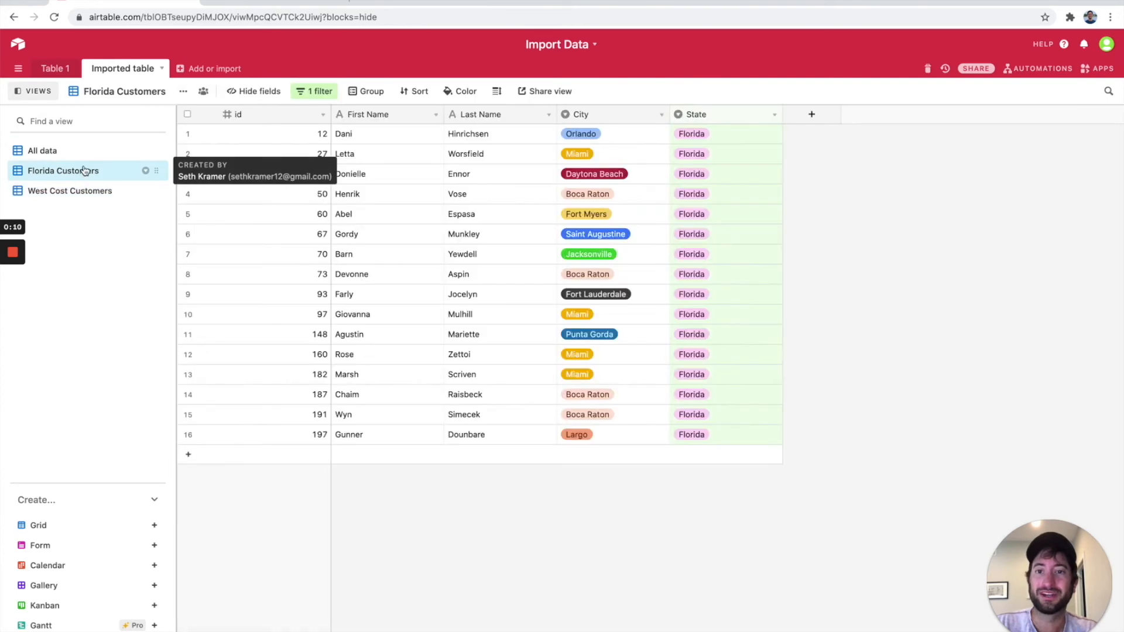
pyautogui.click(75, 154)
pyautogui.click(78, 170)
pyautogui.click(78, 189)
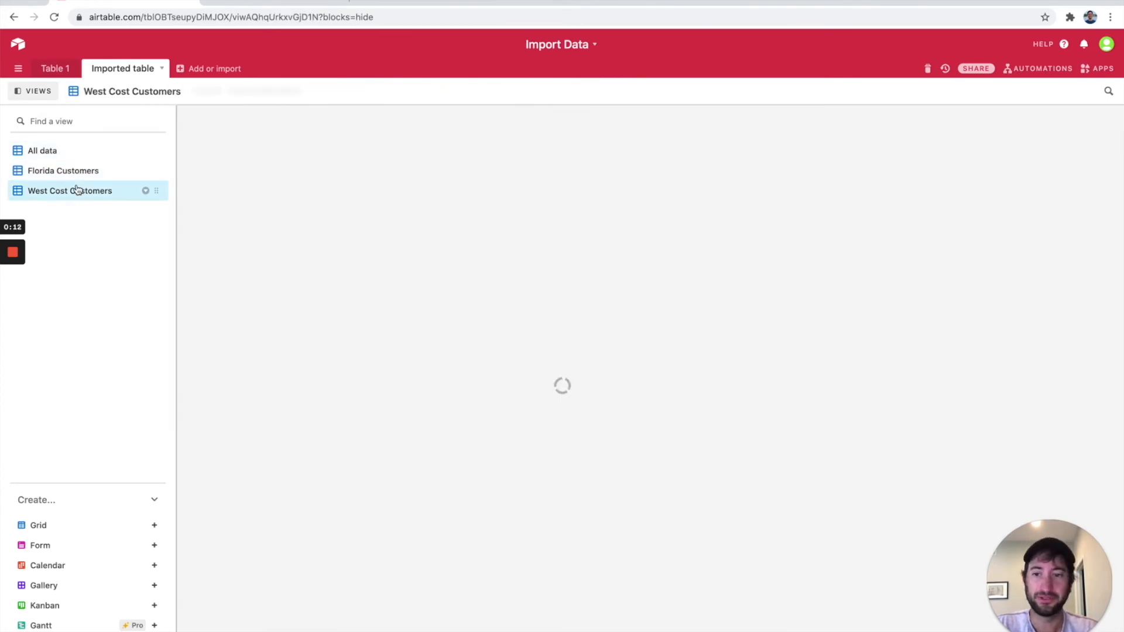
pyautogui.click(155, 506)
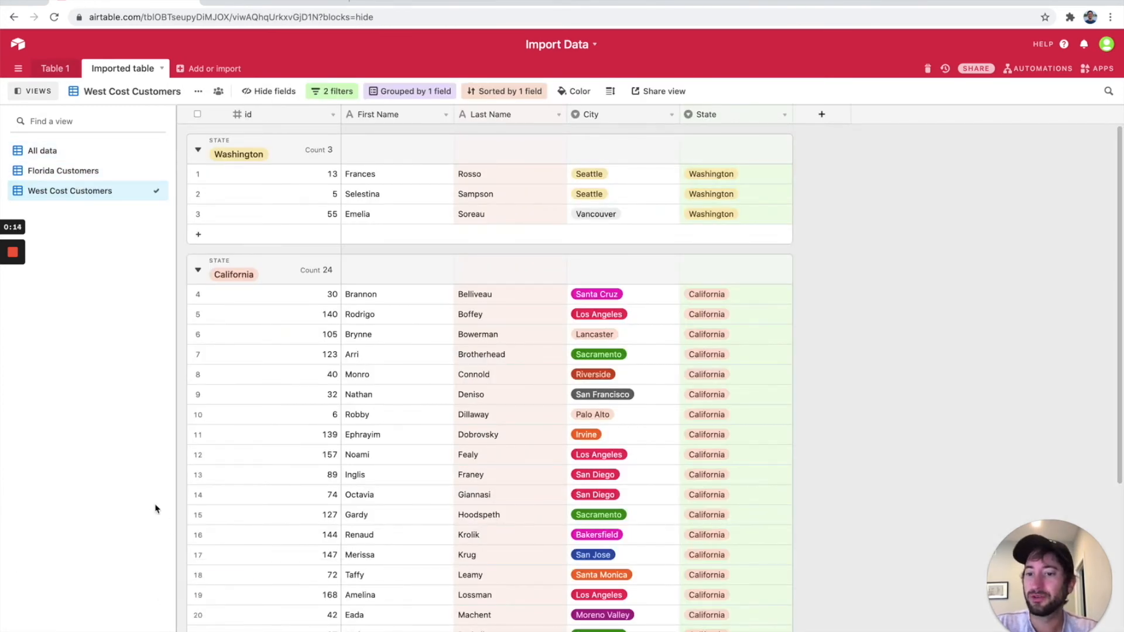
pyautogui.click(151, 629)
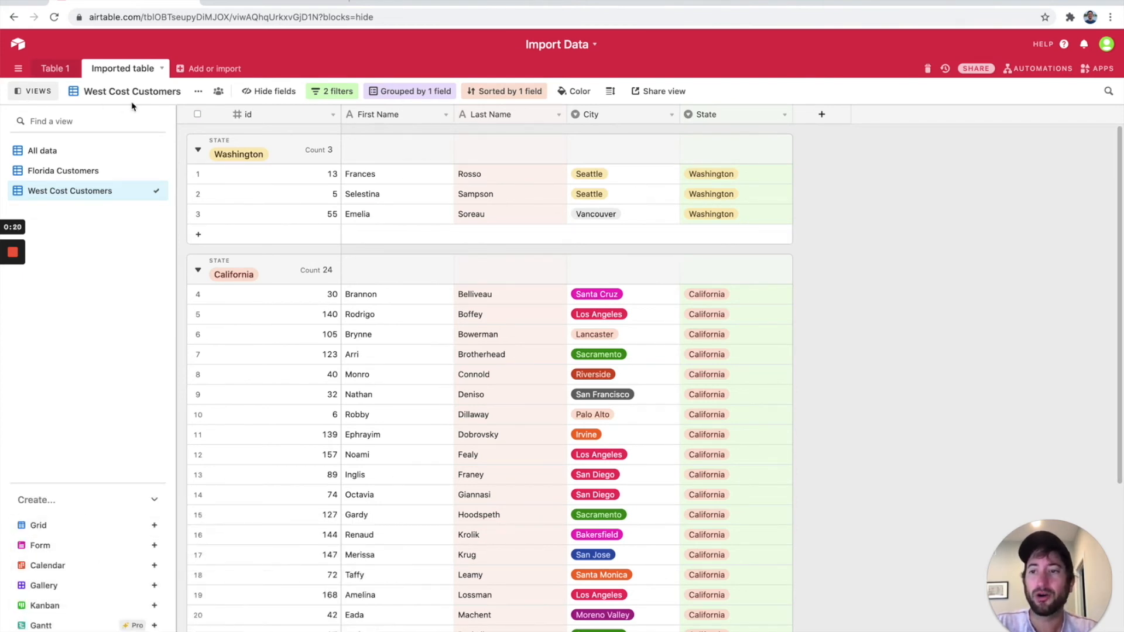
# - Create a gallery view of the imported table, keep its default name and browse its record cards
pyautogui.click(50, 150)
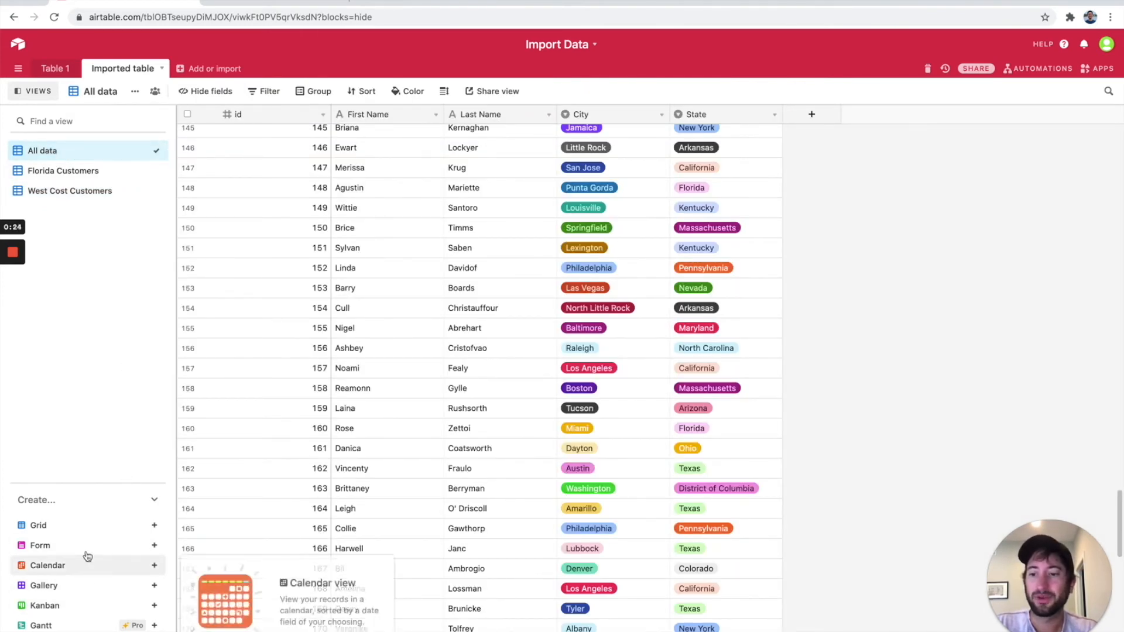
pyautogui.click(85, 588)
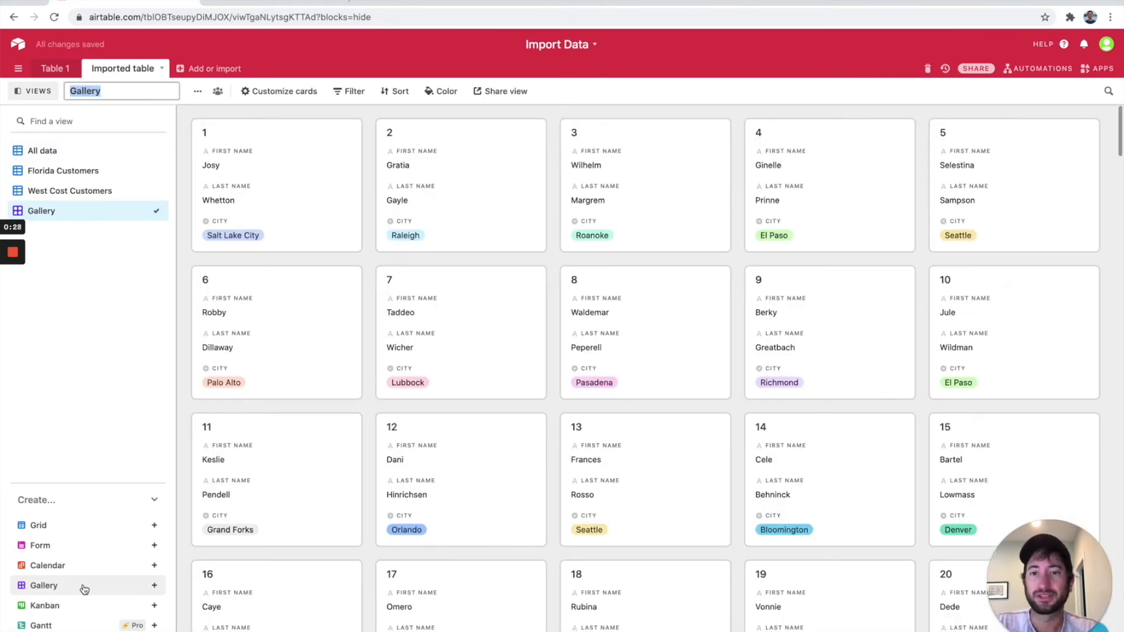
pyautogui.scroll(-20, 660, 291)
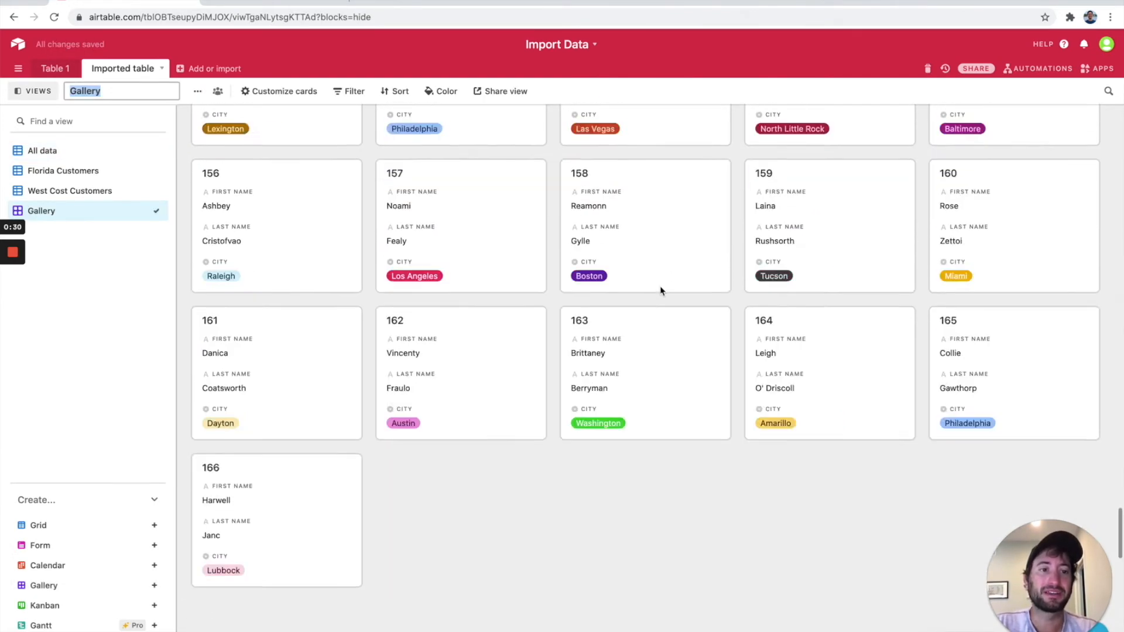
pyautogui.scroll(20, 530, 296)
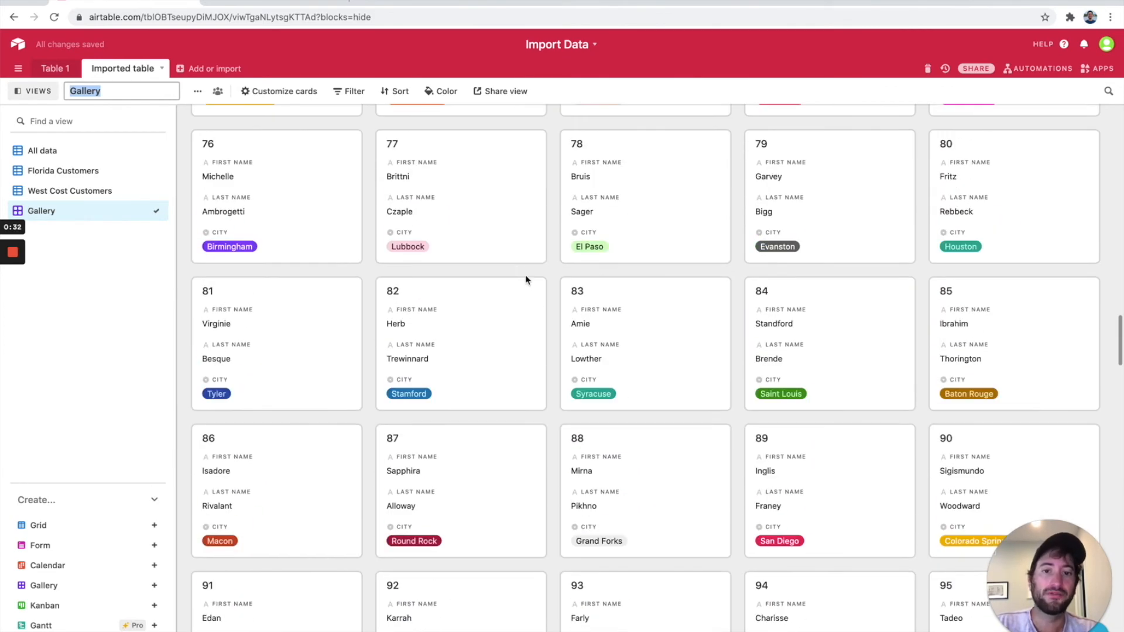
pyautogui.scroll(15, 504, 451)
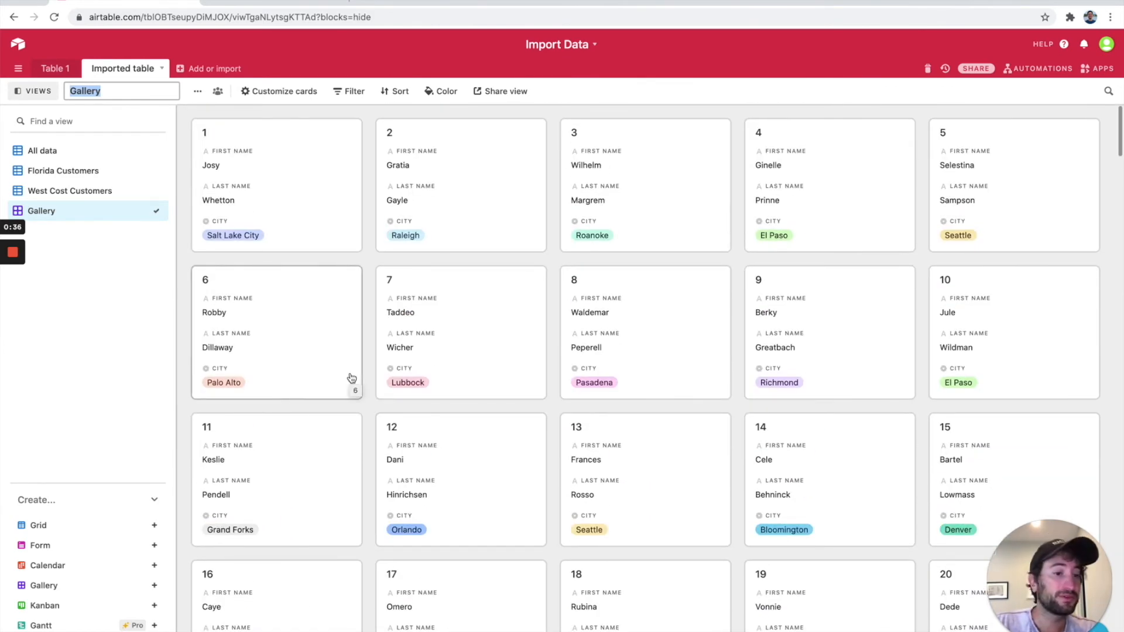
pyautogui.press('Return')
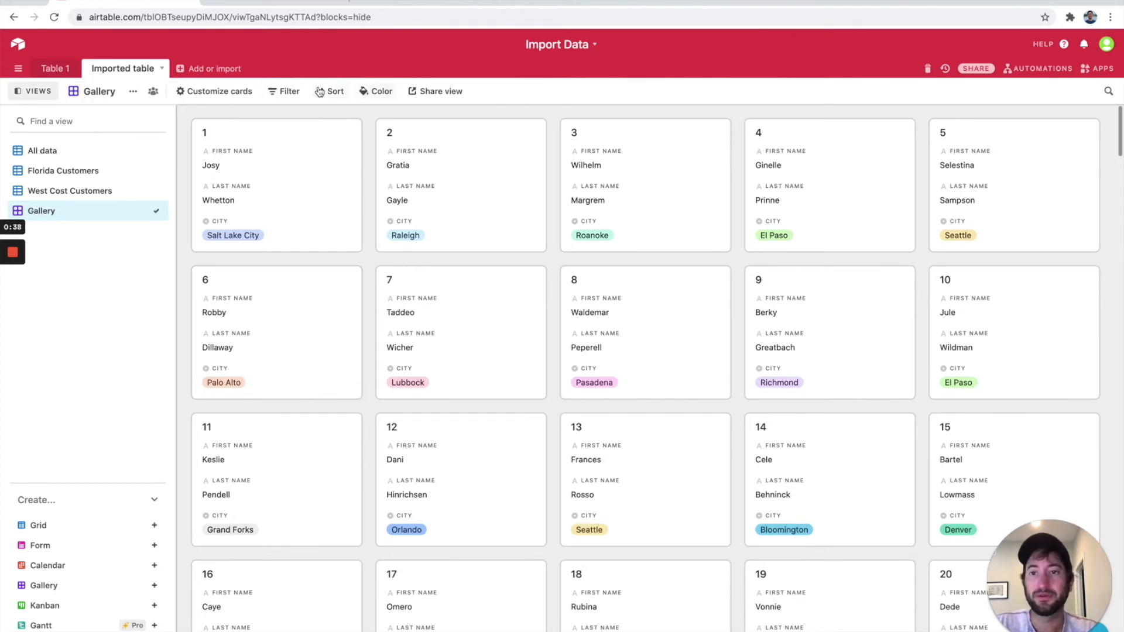
# - Filter the gallery view to records where State is North Carolina
pyautogui.click(295, 93)
pyautogui.click(310, 140)
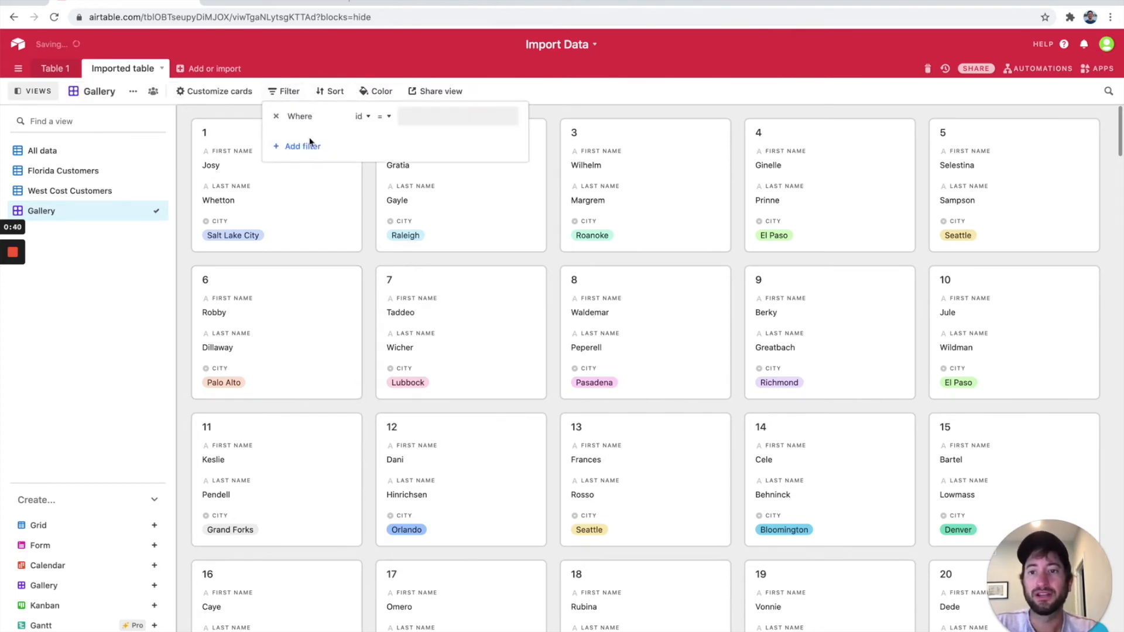
pyautogui.click(362, 116)
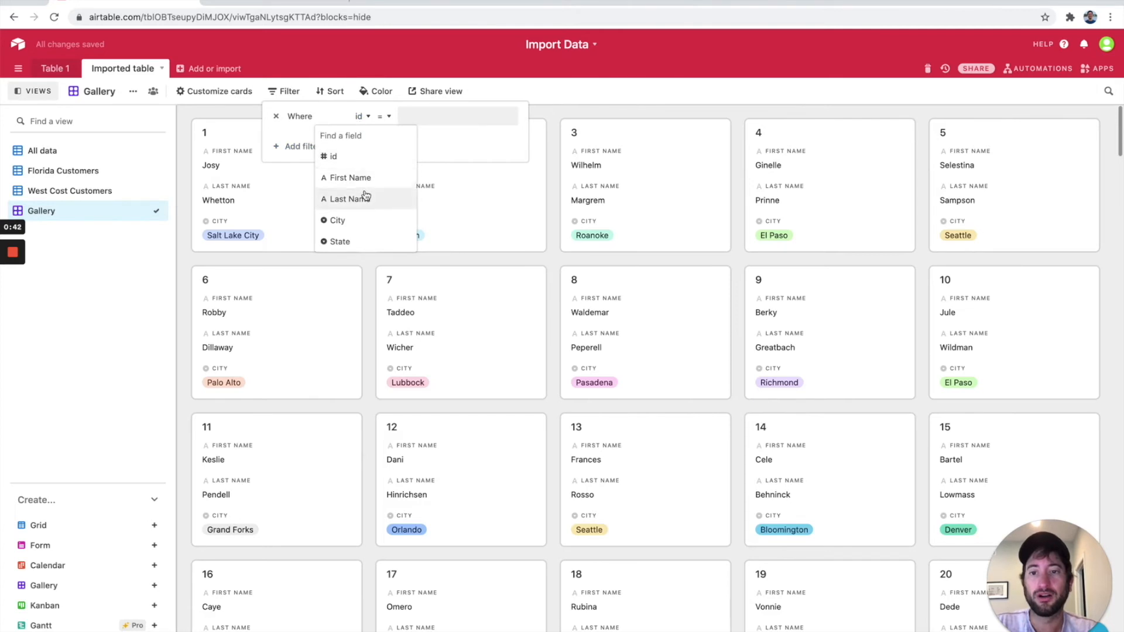
pyautogui.click(351, 241)
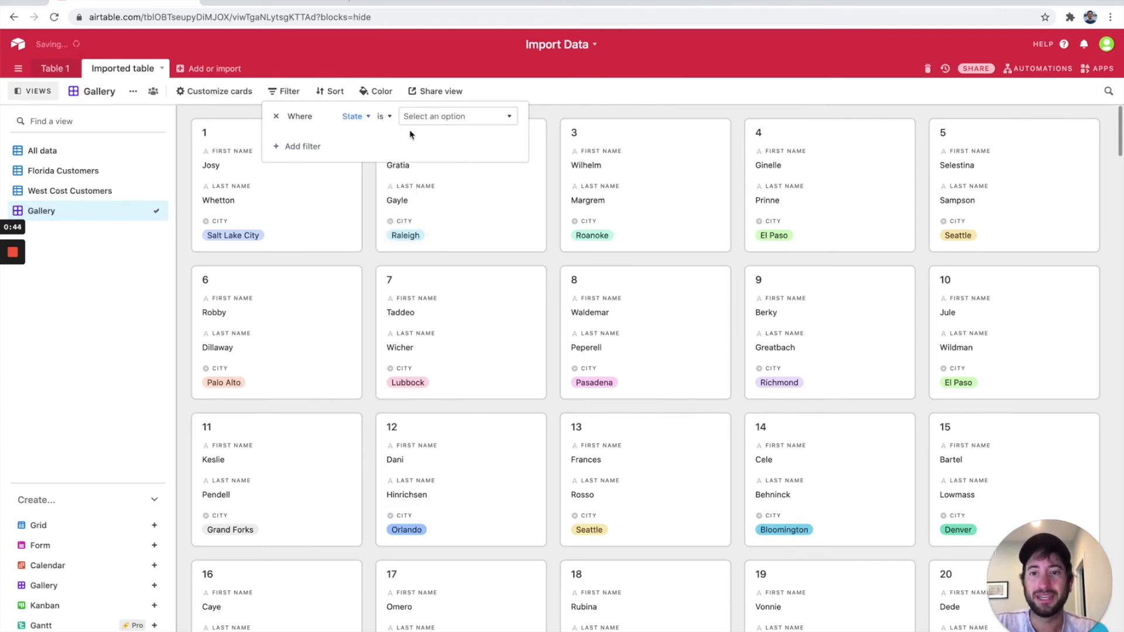
pyautogui.click(425, 120)
pyautogui.click(439, 176)
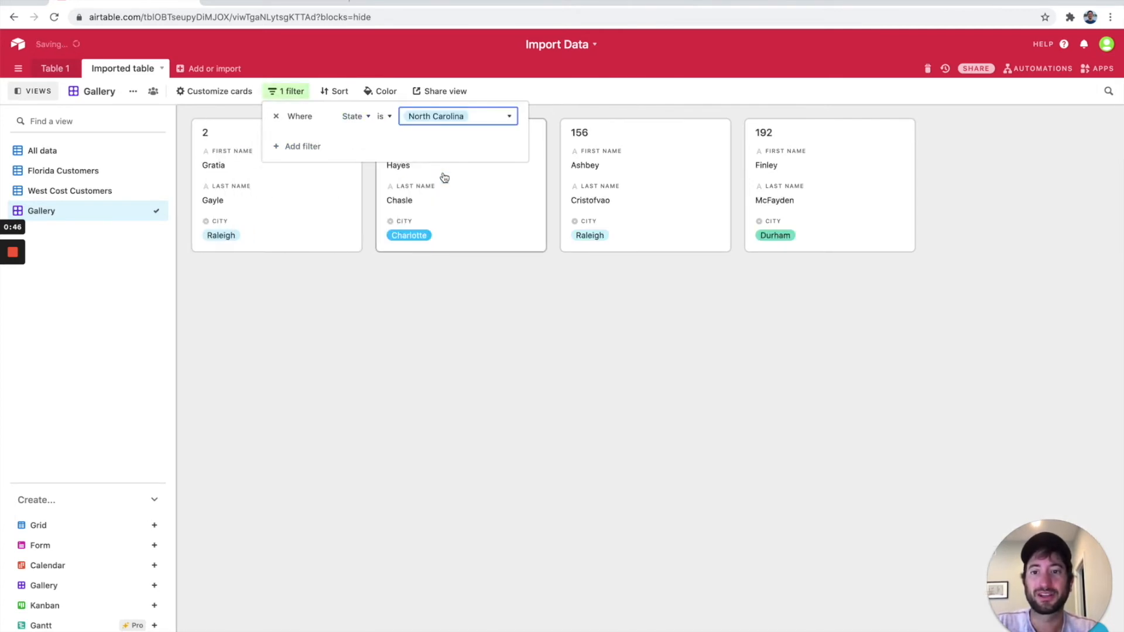
pyautogui.click(460, 299)
# - Rename the gallery view as North Carolina Gallery
pyautogui.doubleClick(39, 215)
pyautogui.write('N')
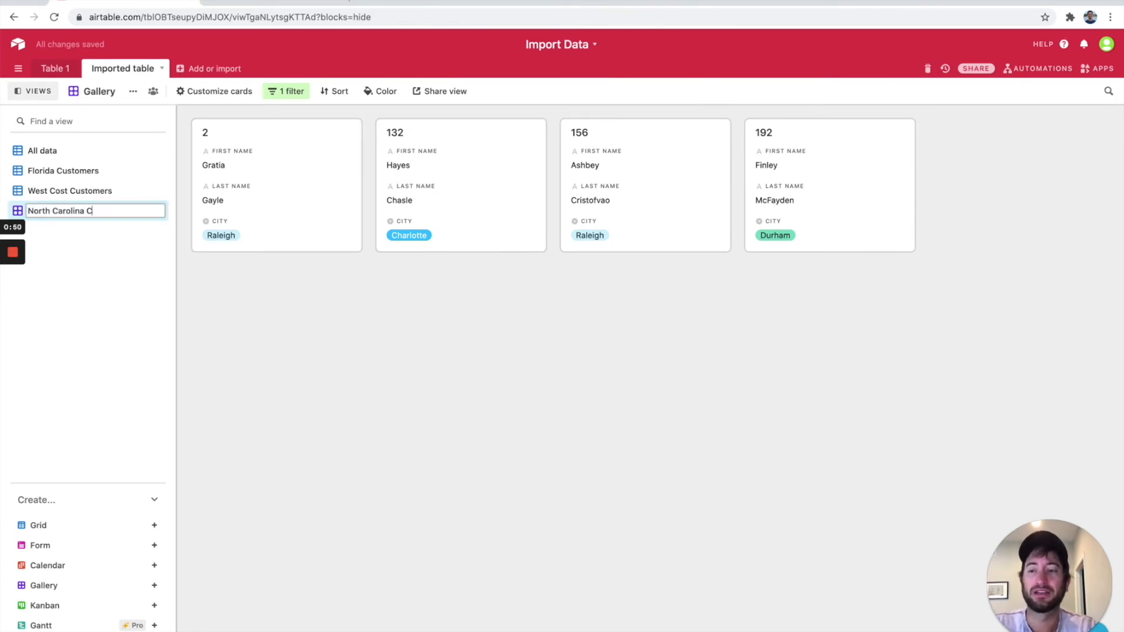
pyautogui.write('orth Carolina Gallery')
pyautogui.press('Return')
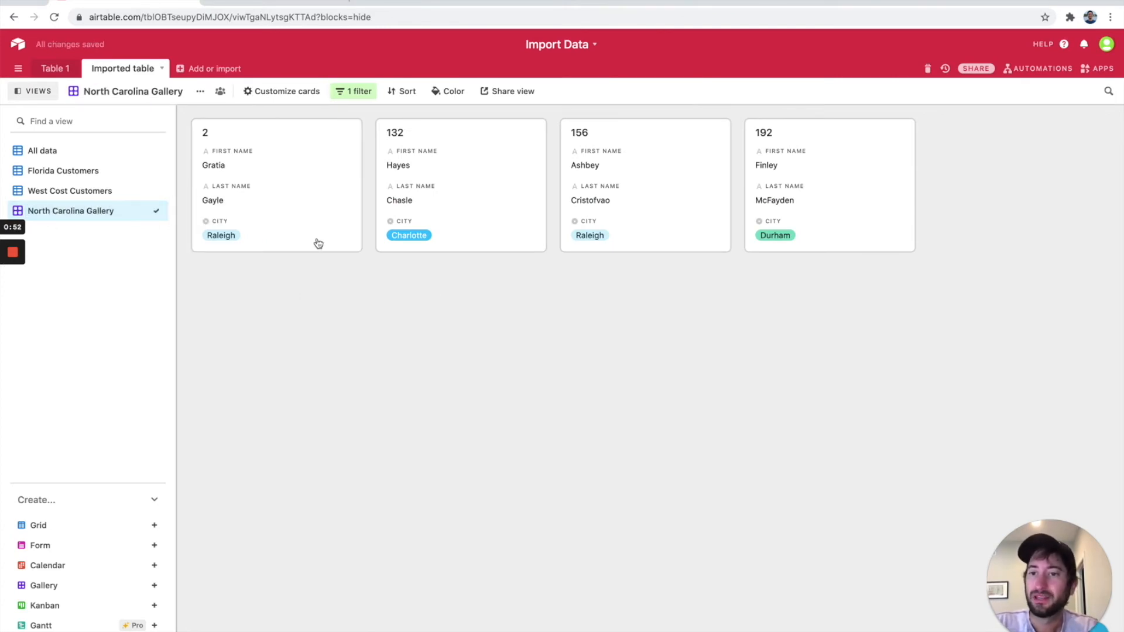
# - Show the State field on the gallery cards and order the card fields State, City, First Name, Last Name
pyautogui.click(285, 94)
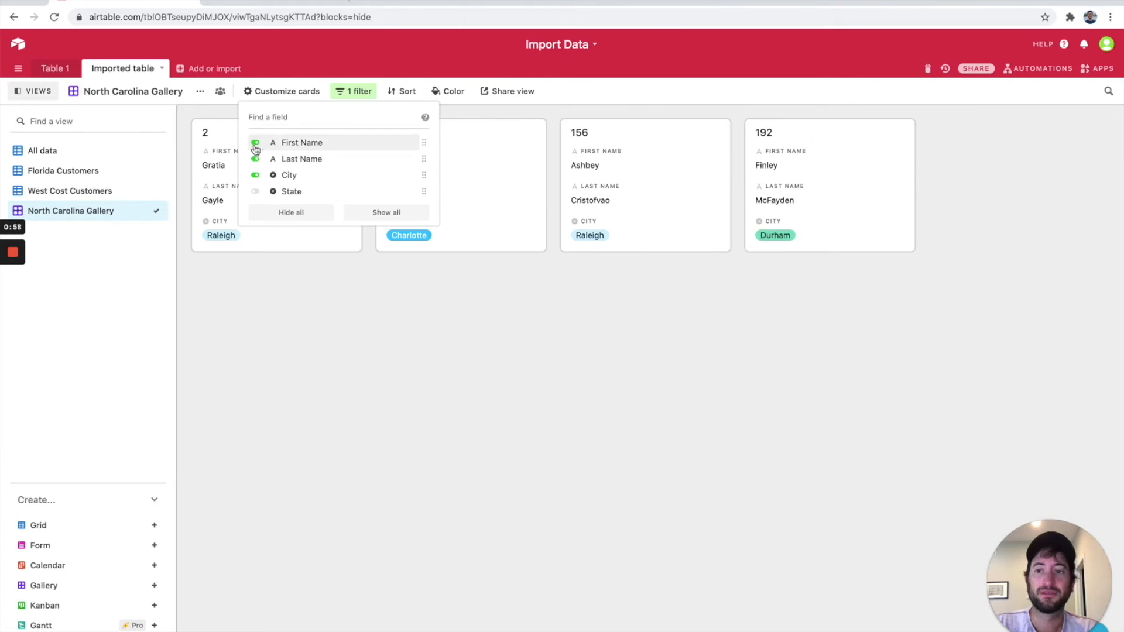
pyautogui.click(256, 192)
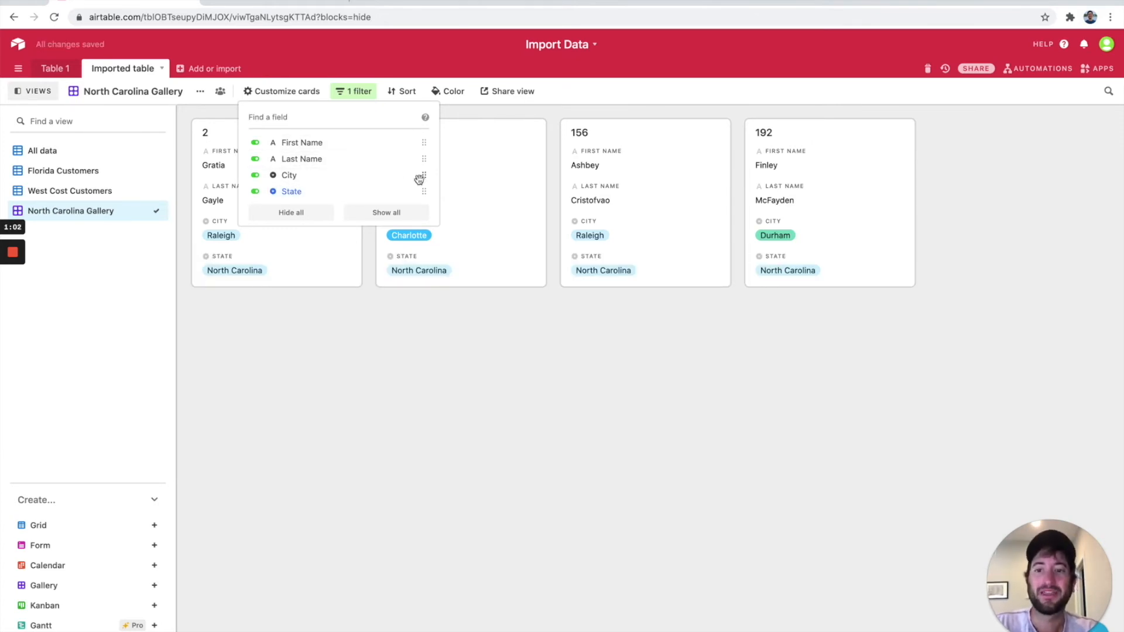
pyautogui.moveTo(423, 191); pyautogui.dragTo(424, 176)
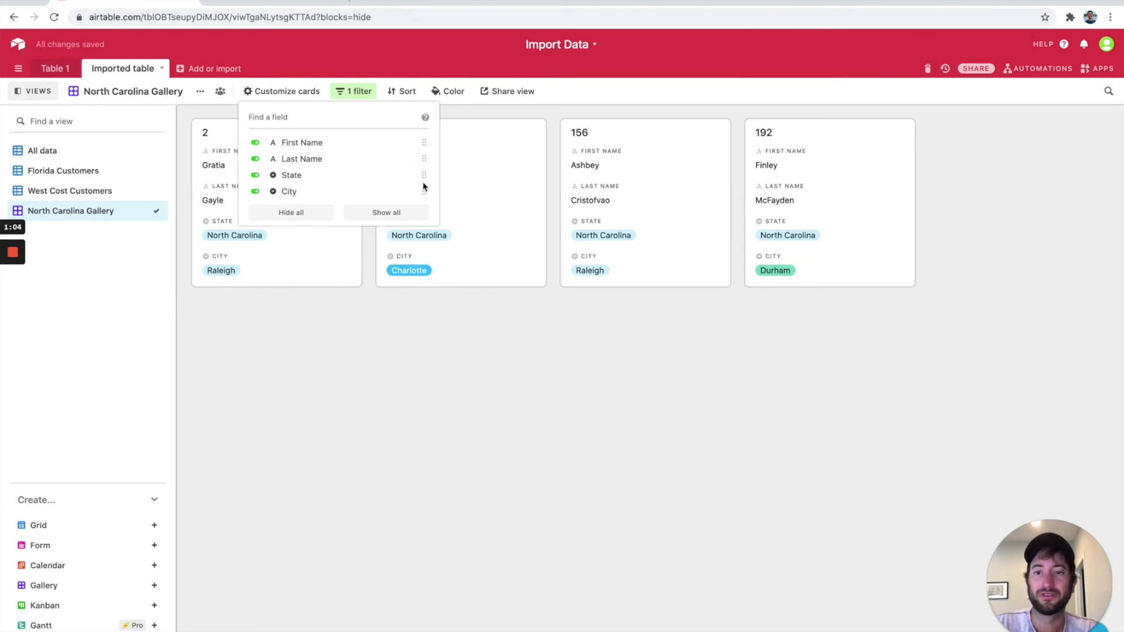
pyautogui.moveTo(422, 178); pyautogui.dragTo(421, 148)
pyautogui.moveTo(424, 189); pyautogui.dragTo(422, 159)
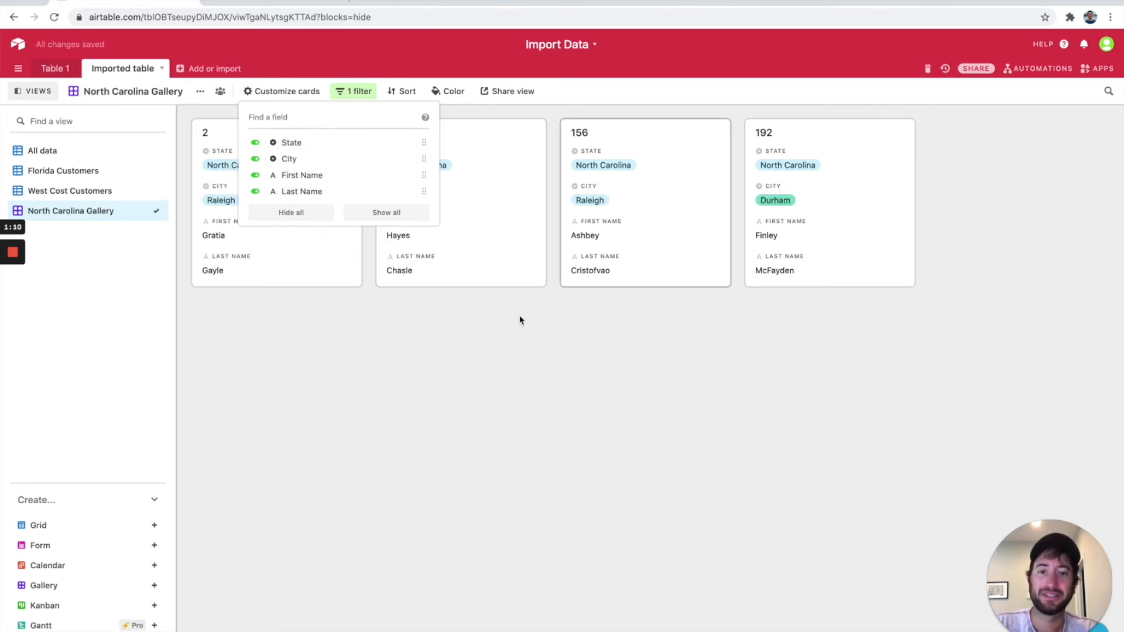
pyautogui.click(367, 328)
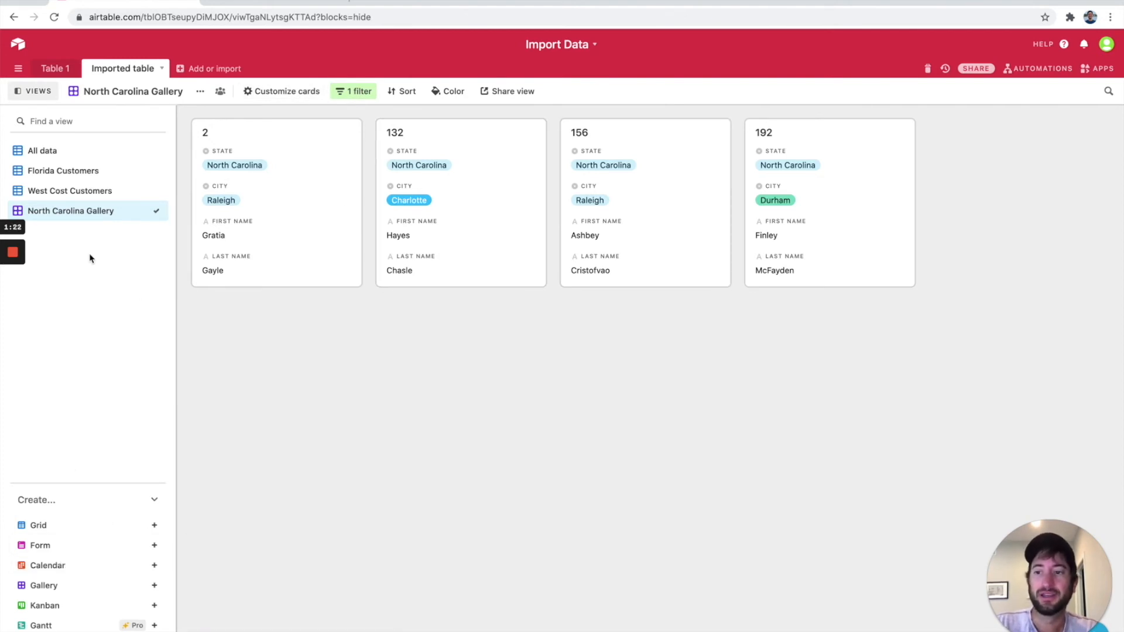
# - Look through the West Cost Customers view and return to the North Carolina Gallery
pyautogui.click(86, 193)
pyautogui.scroll(-5, 294, 433)
pyautogui.scroll(5, 292, 432)
pyautogui.click(92, 217)
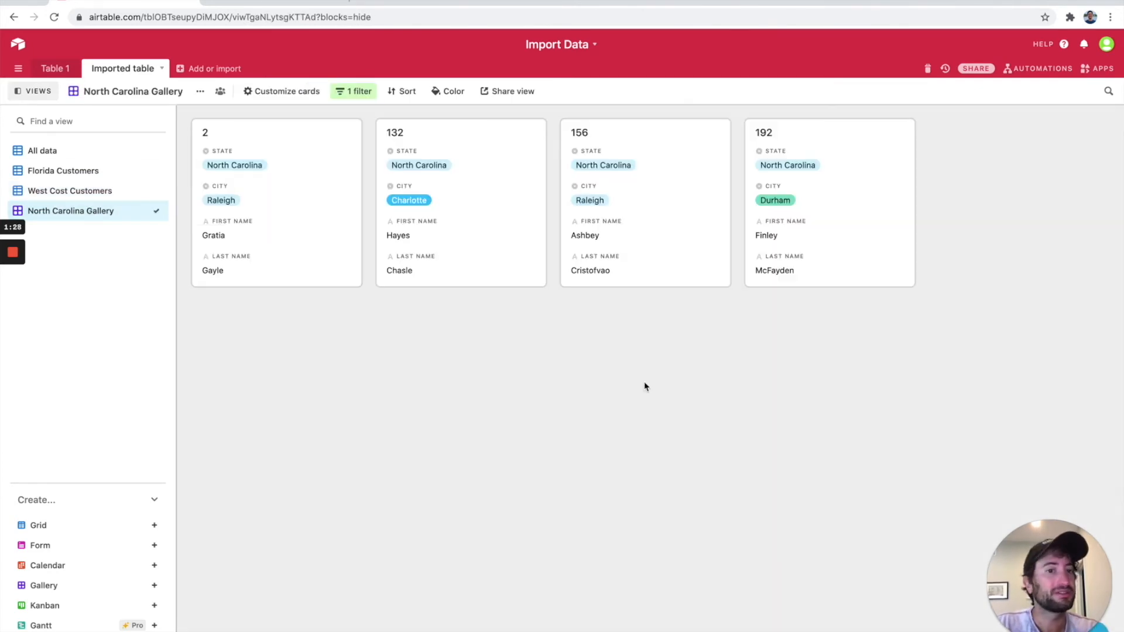
# - Inspect the expanded records of the third and second gallery cards, closing each one
pyautogui.moveTo(511, 256); pyautogui.dragTo(567, 238)
pyautogui.moveTo(787, 212)
pyautogui.mouseDown()
pyautogui.moveTo(574, 209)
pyautogui.moveTo(773, 195)
pyautogui.mouseUp()
pyautogui.click(624, 157)
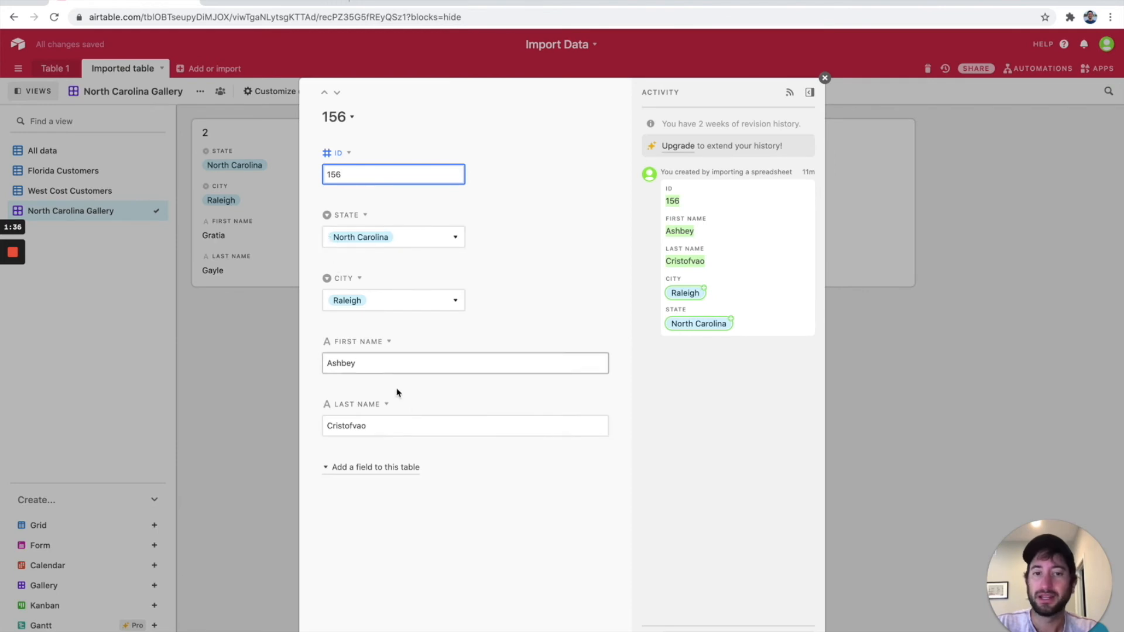
pyautogui.click(918, 388)
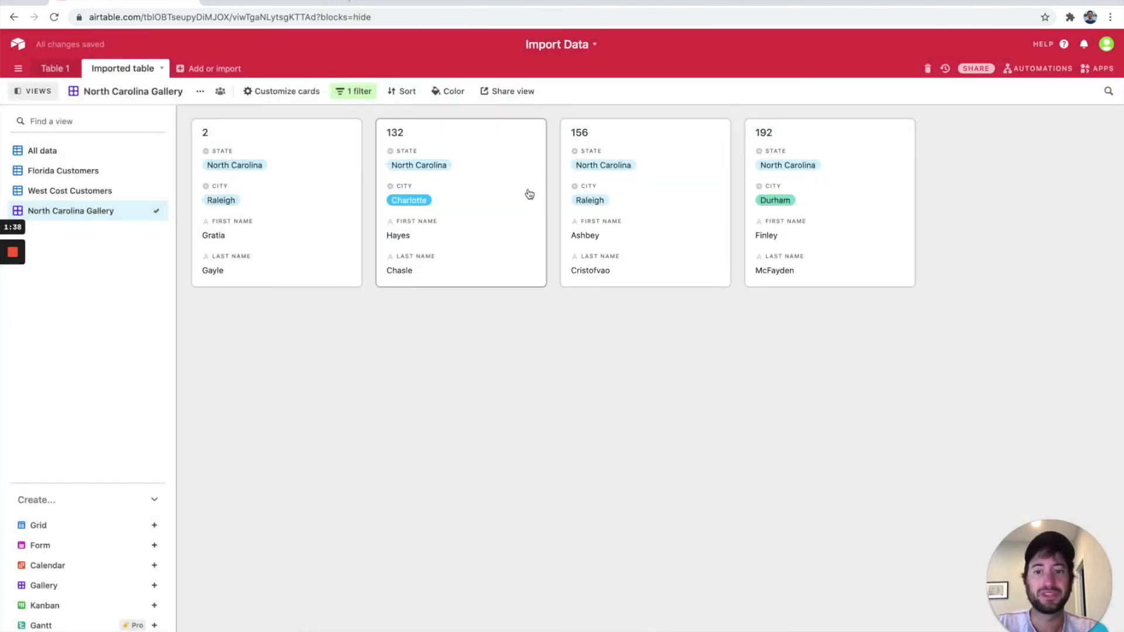
pyautogui.click(491, 180)
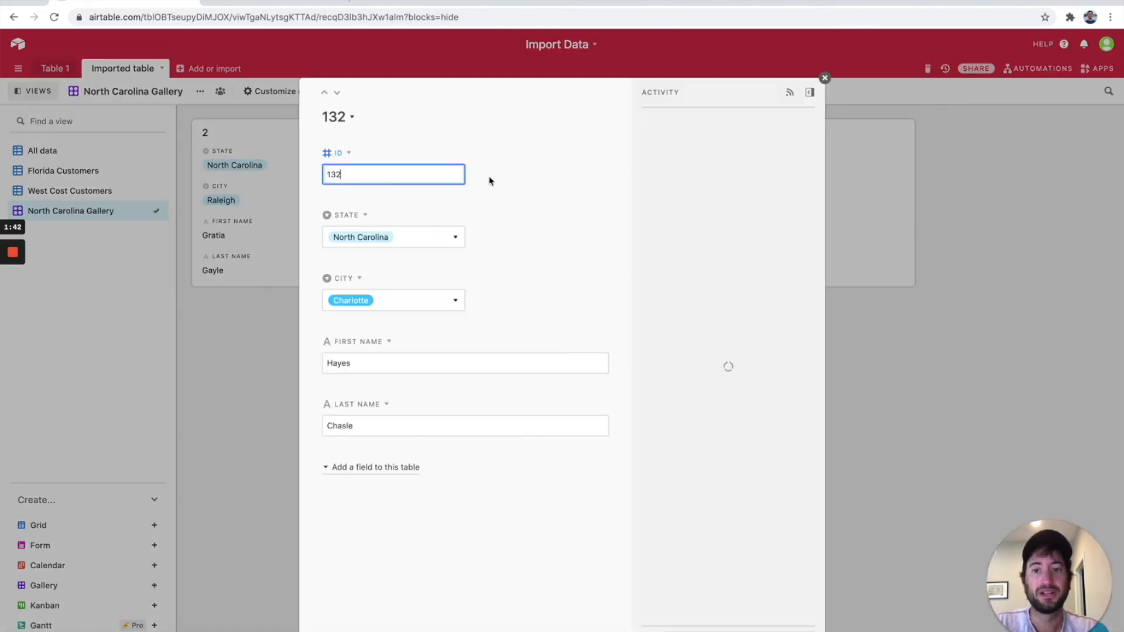
pyautogui.click(264, 338)
# - Toggle the Last Name card field off and on, and inspect the second card's expanded record
pyautogui.click(282, 92)
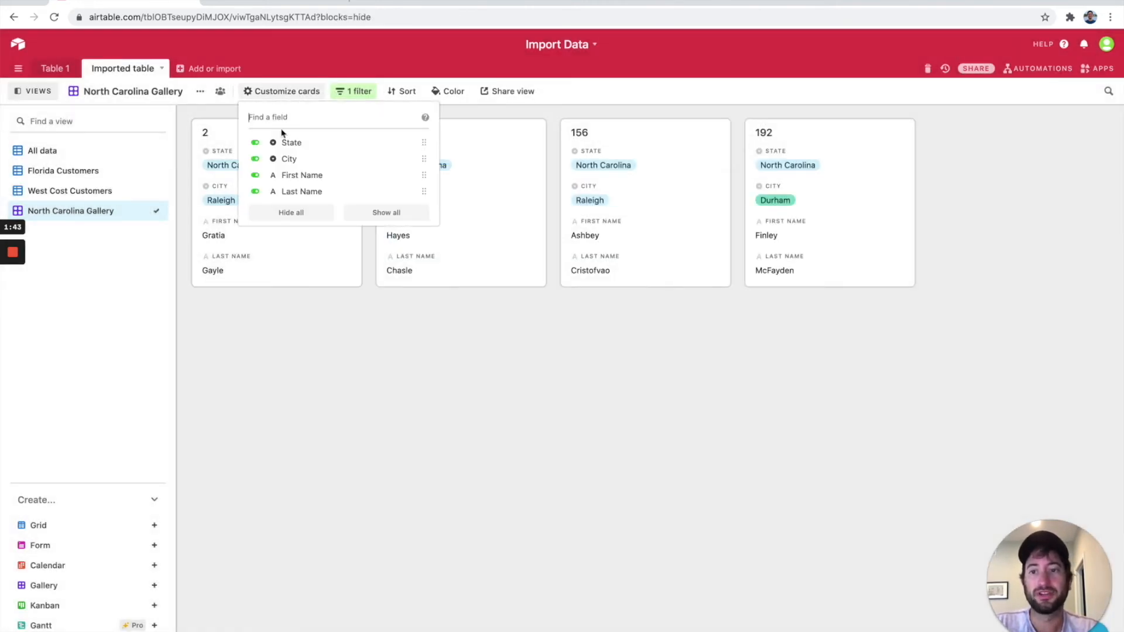
pyautogui.click(255, 191)
pyautogui.click(255, 191)
pyautogui.click(354, 335)
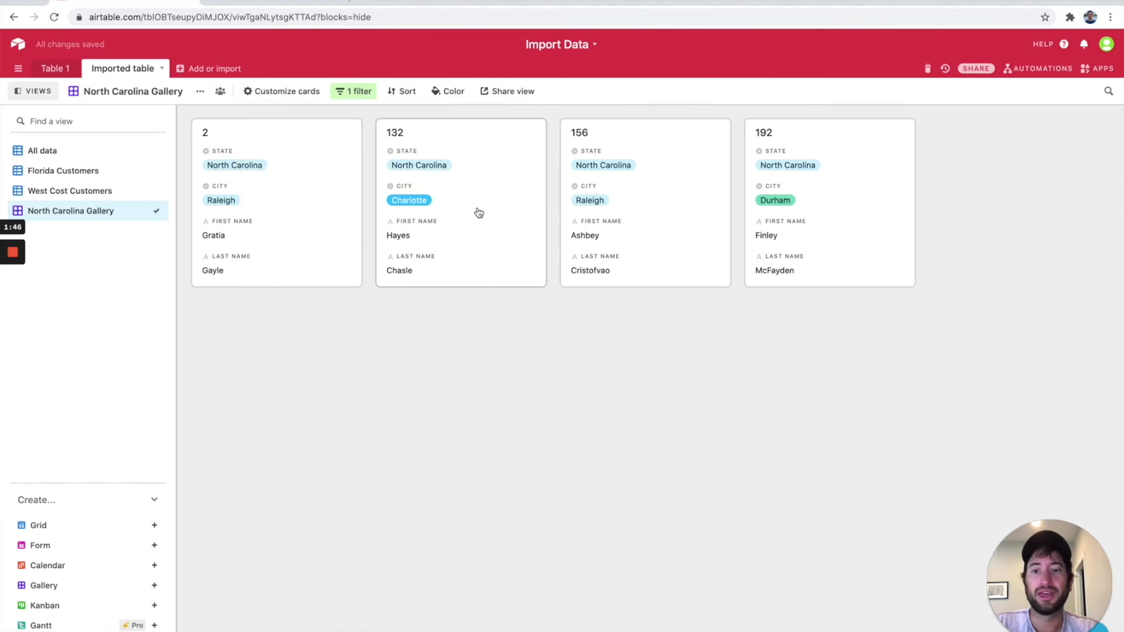
pyautogui.click(476, 213)
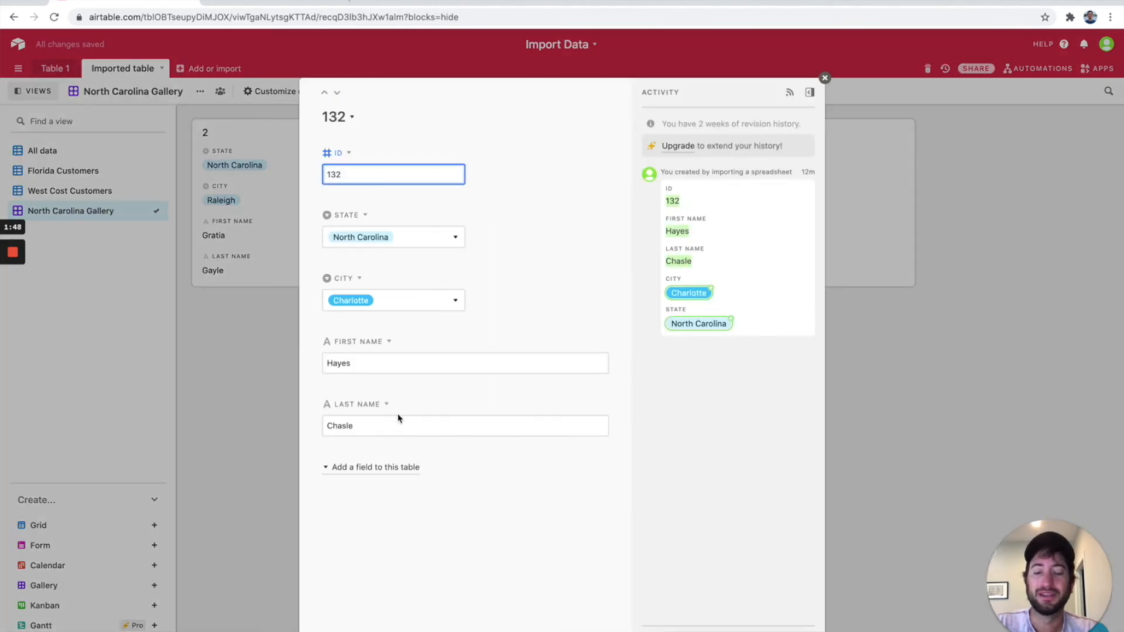
pyautogui.press('Escape')
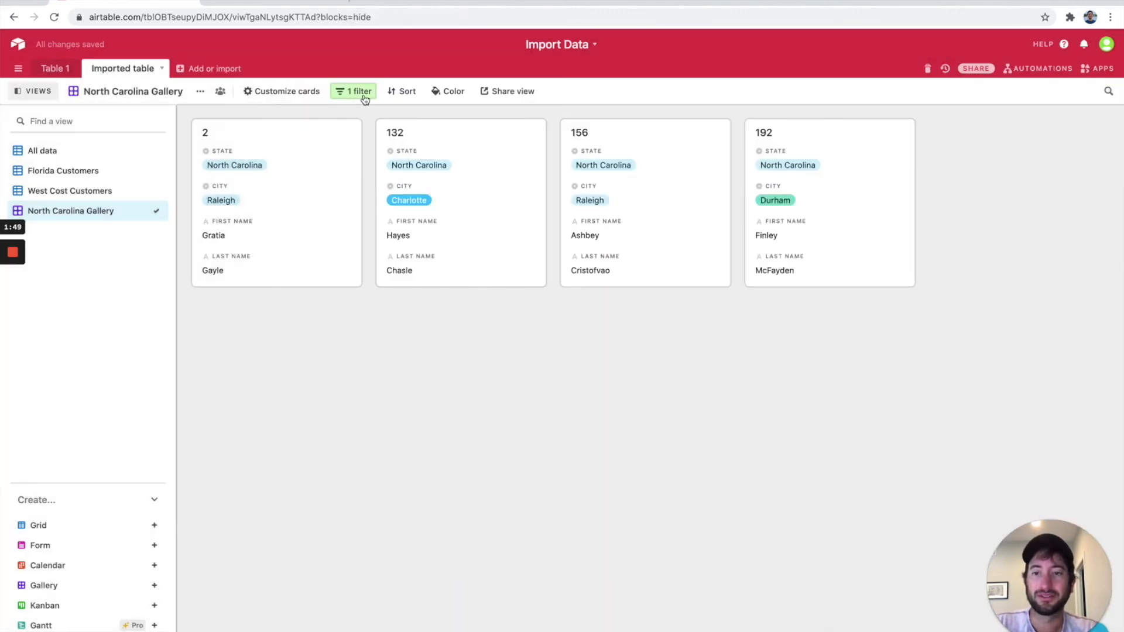
# - Hide the Last Name field on the gallery cards and check the second card's expanded record for the hidden field
pyautogui.click(303, 92)
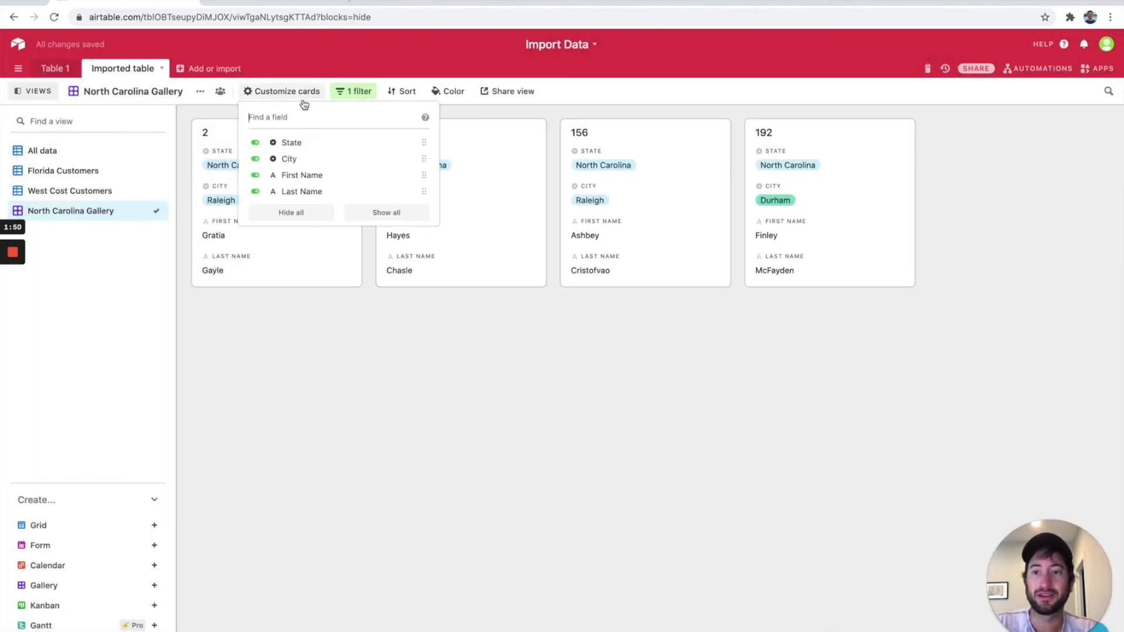
pyautogui.click(256, 193)
pyautogui.click(301, 300)
pyautogui.click(494, 188)
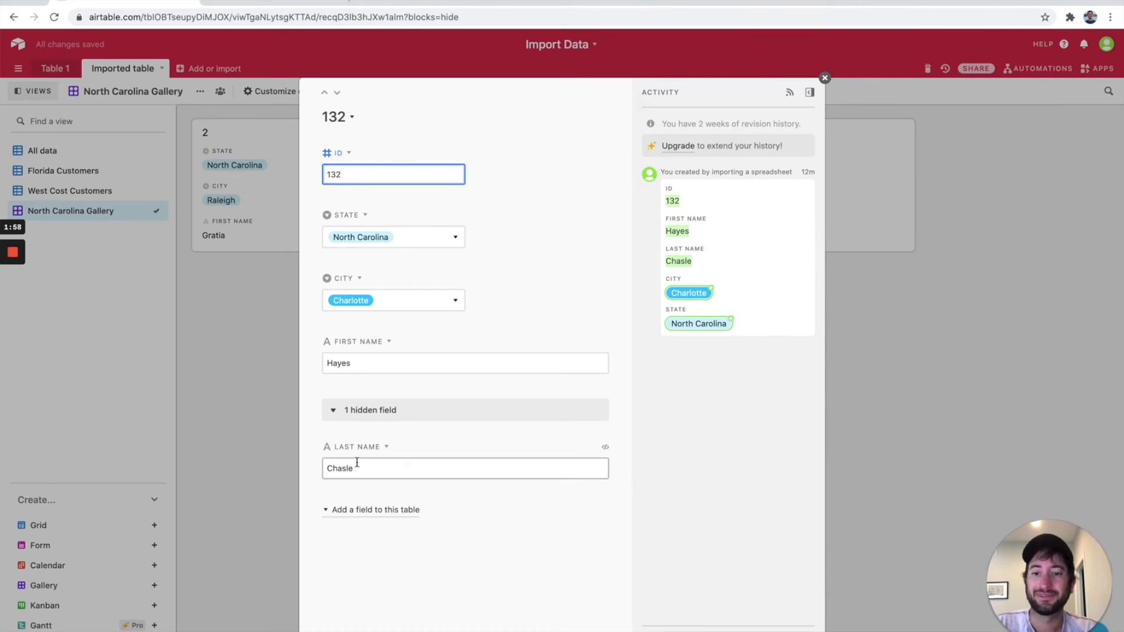
pyautogui.click(272, 381)
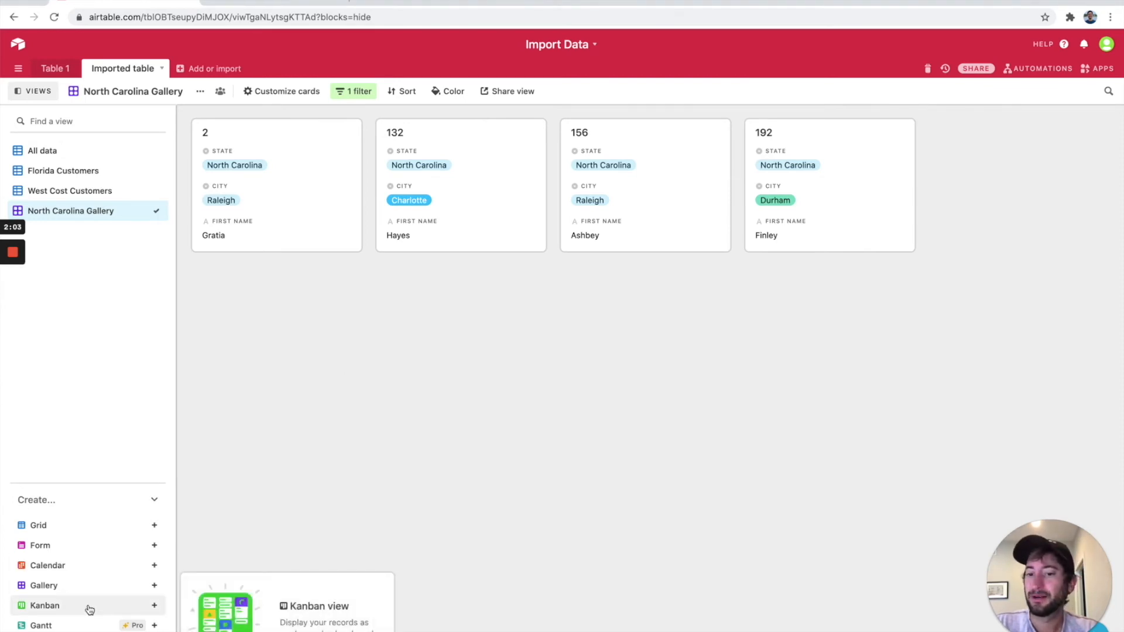
# - Switch to the All data view and add a new field named Status after the State column
pyautogui.moveTo(95, 606)
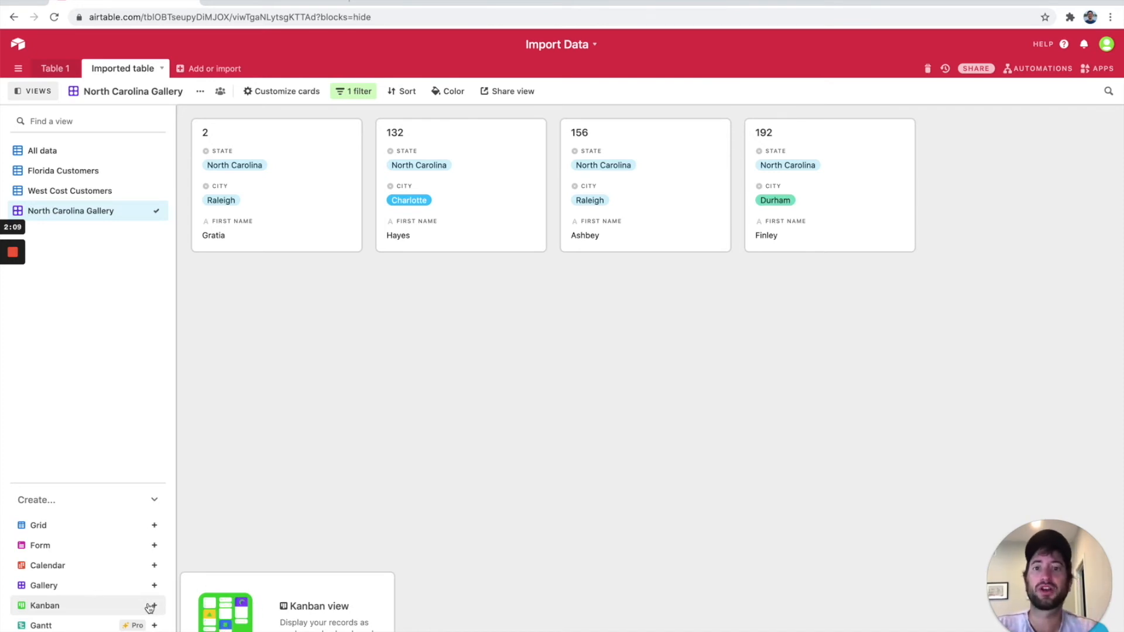
pyautogui.moveTo(3, 225)
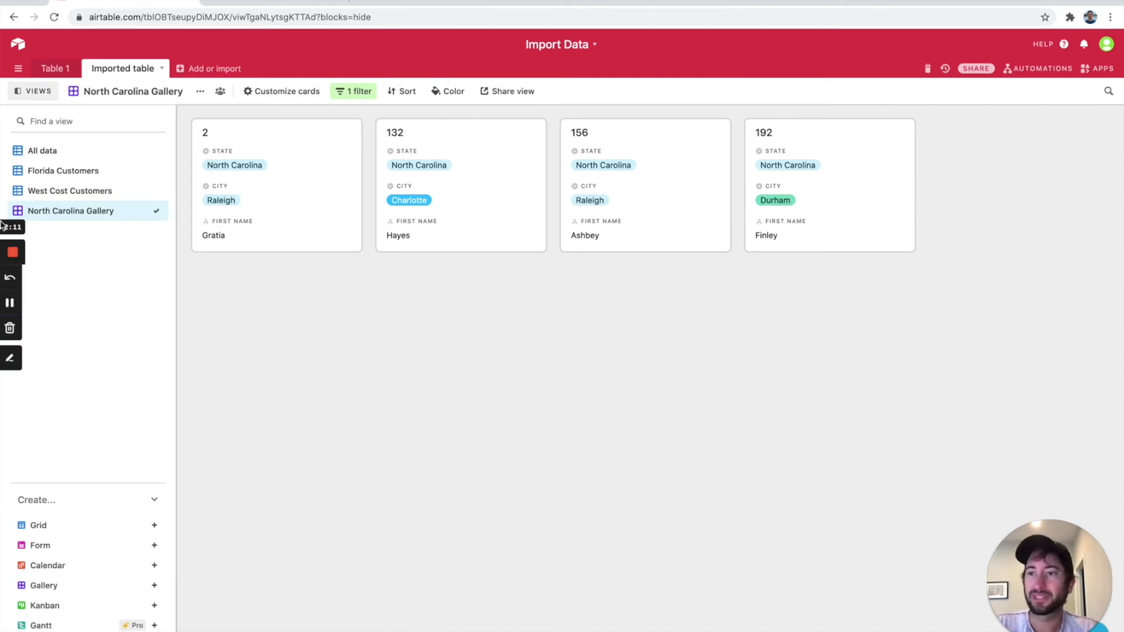
pyautogui.click(70, 153)
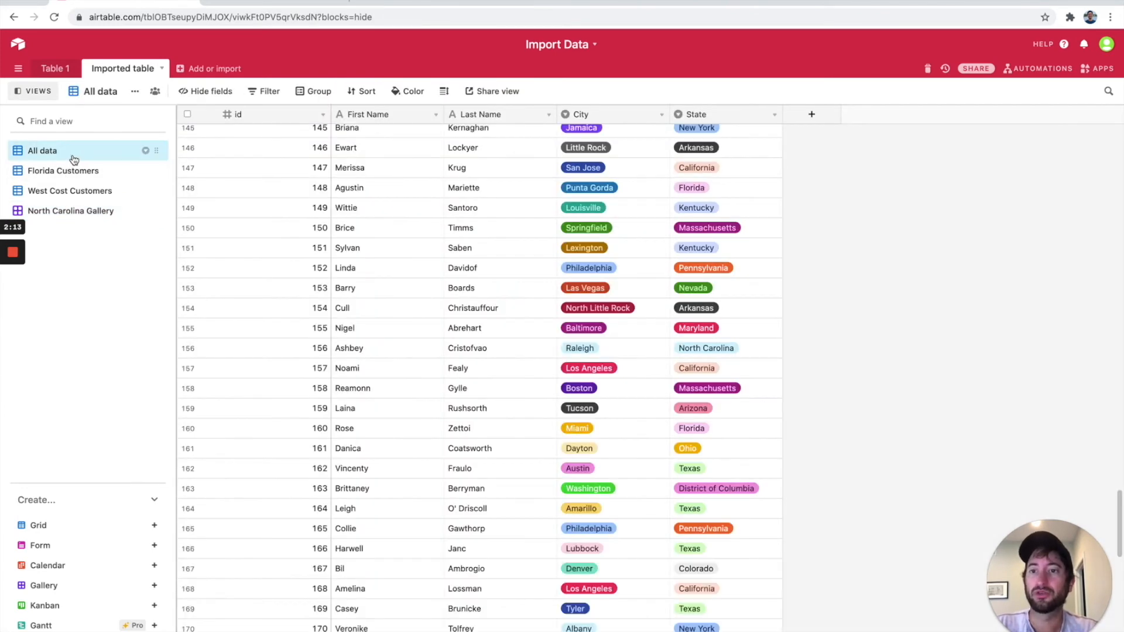
pyautogui.scroll(15, 581, 221)
pyautogui.scroll(15, 581, 220)
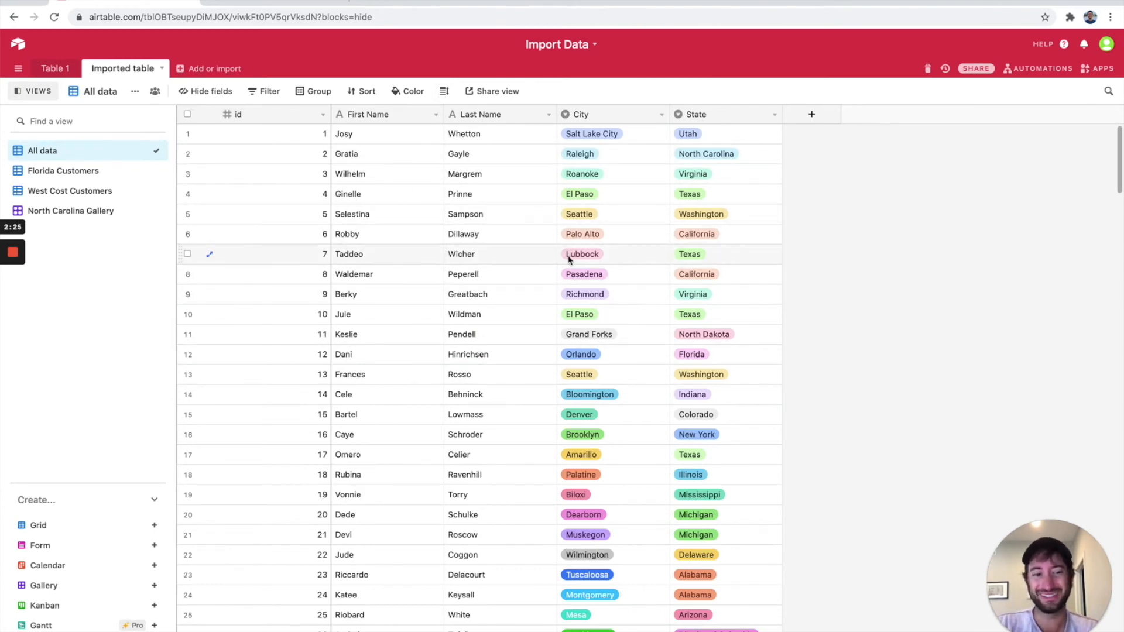
pyautogui.scroll(-20, 808, 371)
pyautogui.scroll(20, 720, 333)
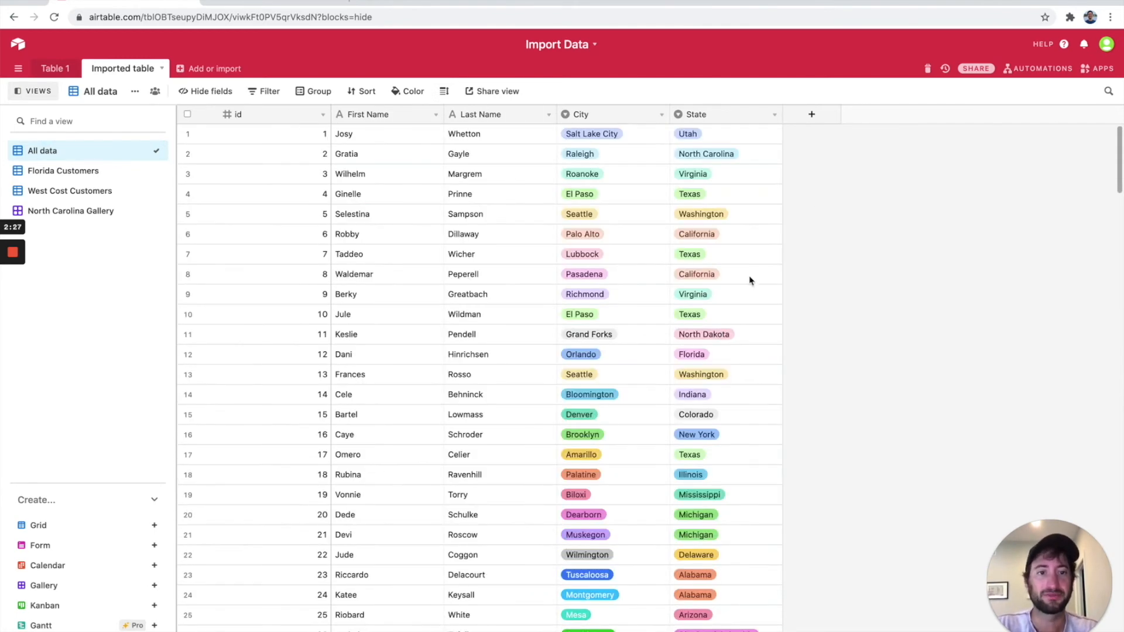
pyautogui.click(811, 115)
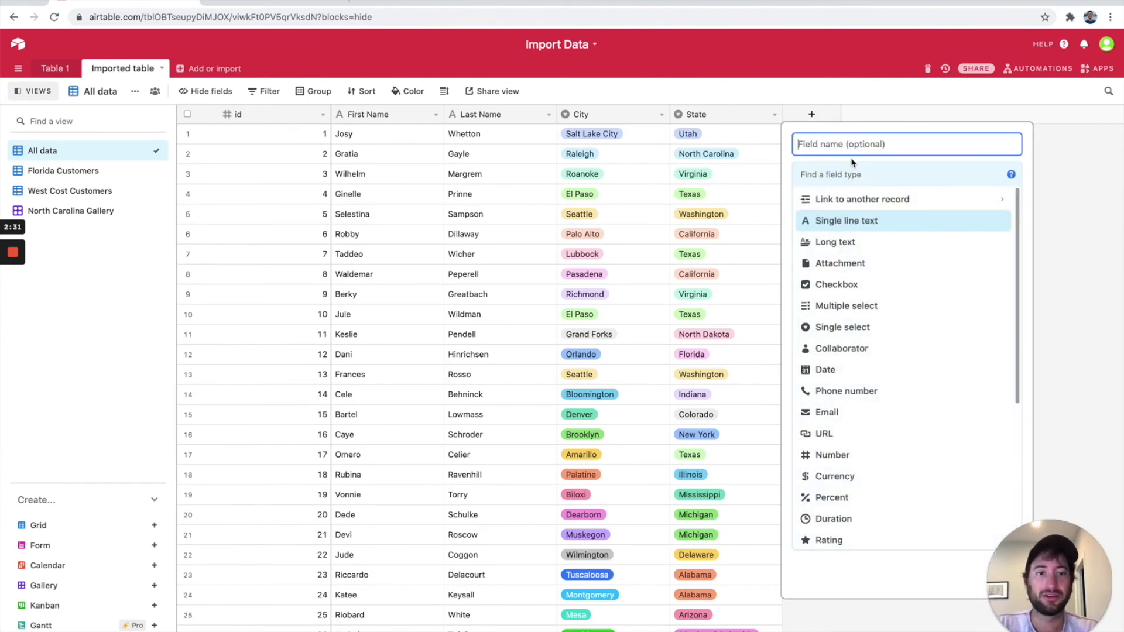
pyautogui.write('Status')
pyautogui.press('Return')
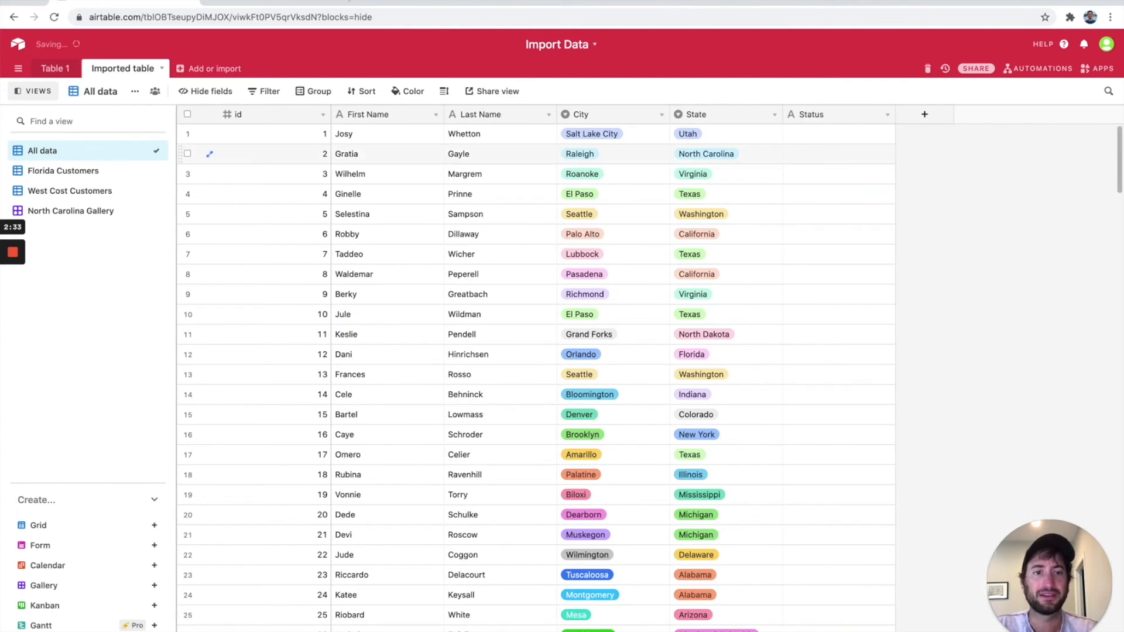
# - Change the Status field to Single select with the options Lead, Interested, Purchased and Not Interested
pyautogui.doubleClick(808, 114)
pyautogui.click(835, 172)
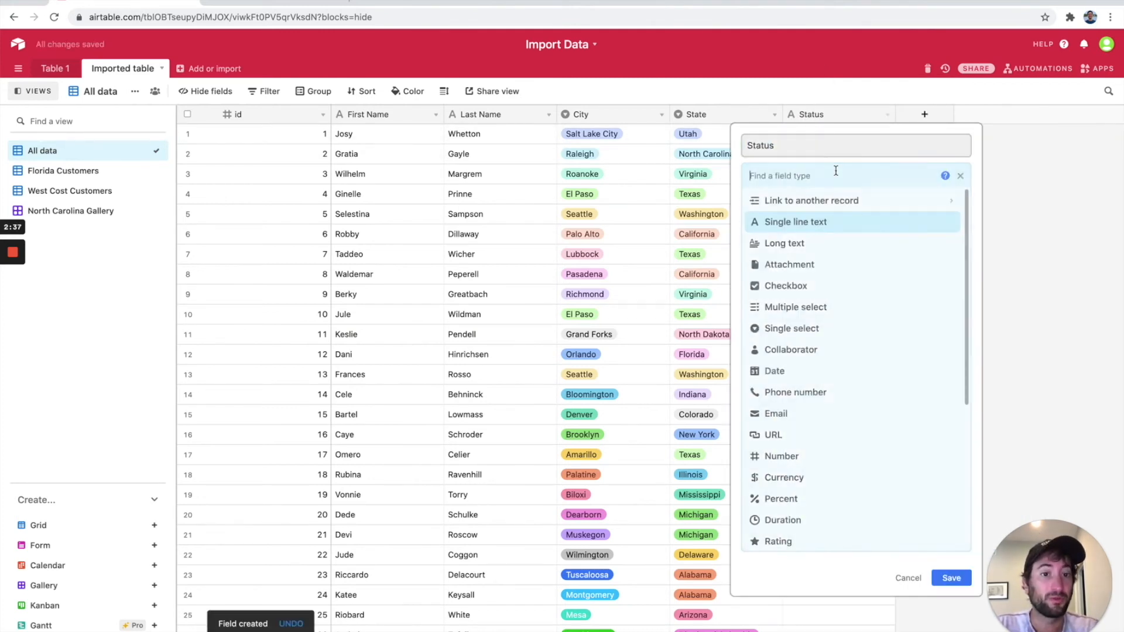
pyautogui.scroll(-1, 822, 261)
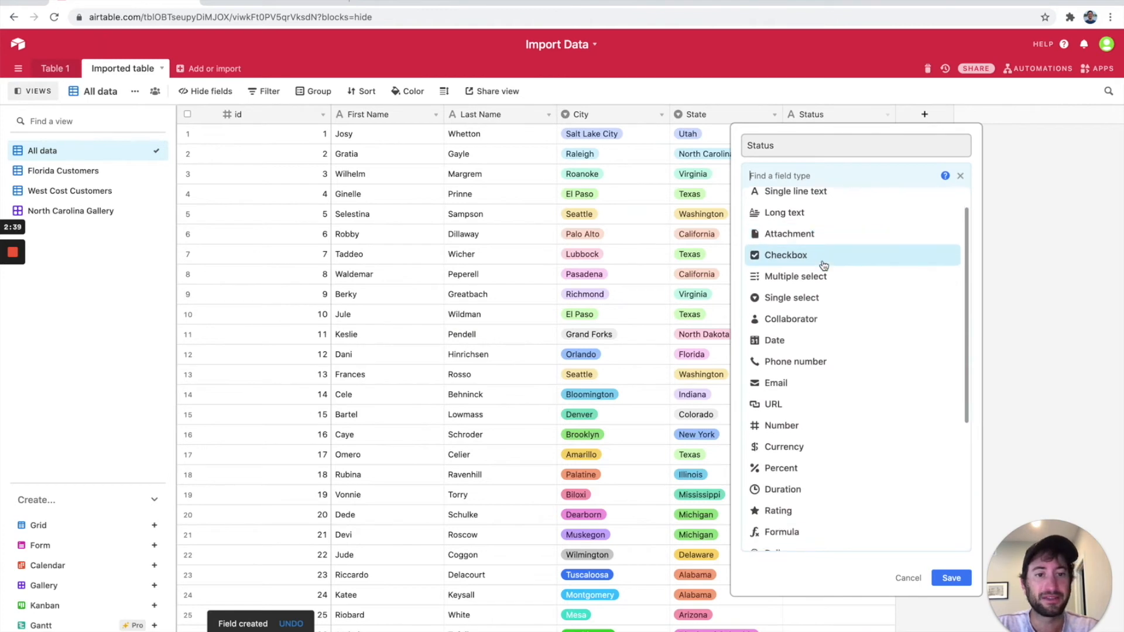
pyautogui.click(816, 306)
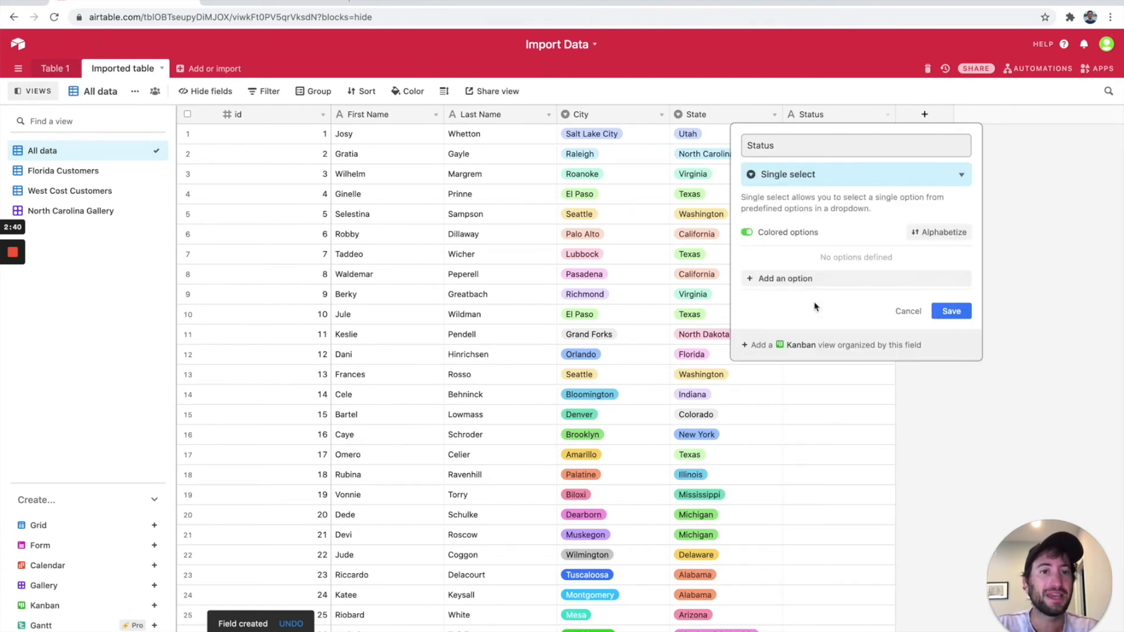
pyautogui.click(785, 278)
pyautogui.write('Leead')
pyautogui.press('Return')
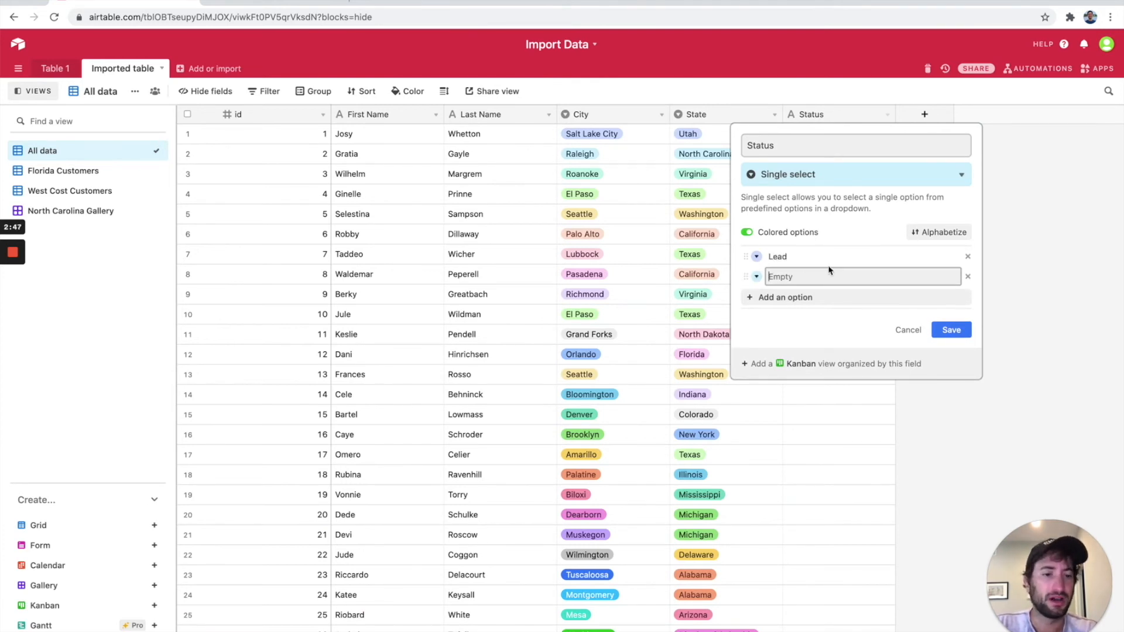
pyautogui.write('Interested')
pyautogui.press('Return')
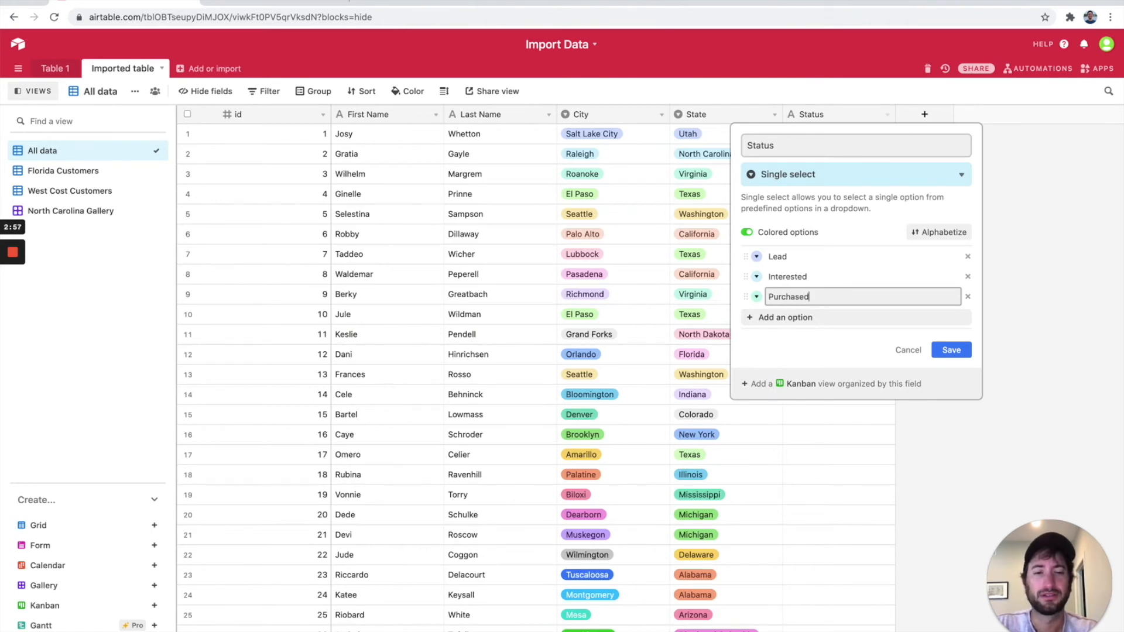
pyautogui.press('Return')
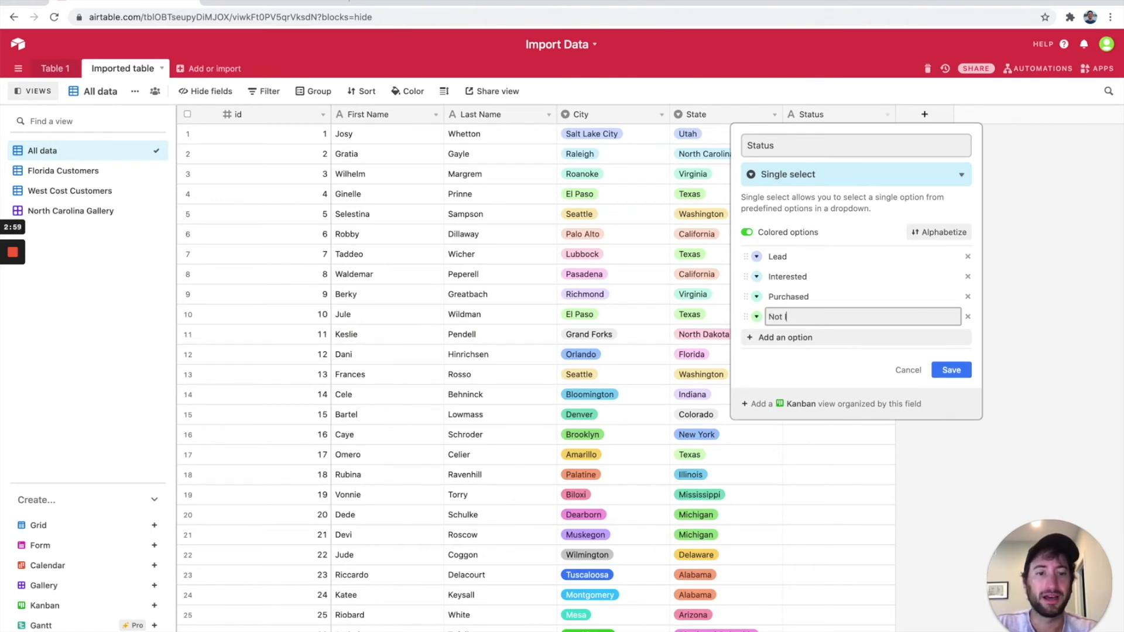
pyautogui.write('Not Interested')
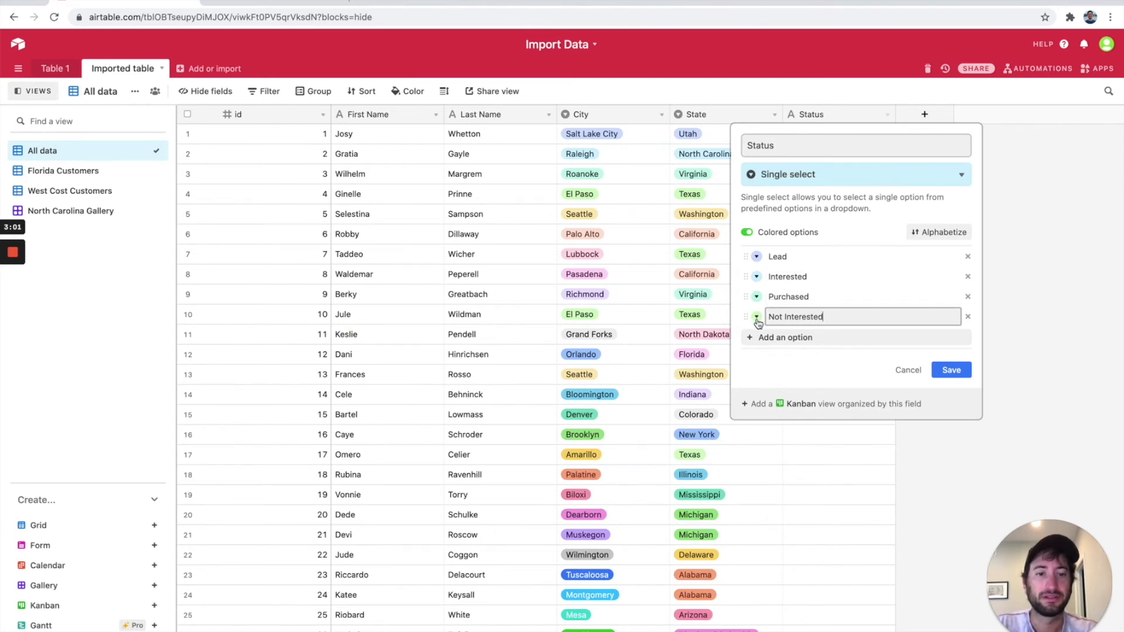
# - Color the Not Interested option pink, Purchased green and Interested light orange, and save the Status field
pyautogui.click(757, 316)
pyautogui.click(787, 401)
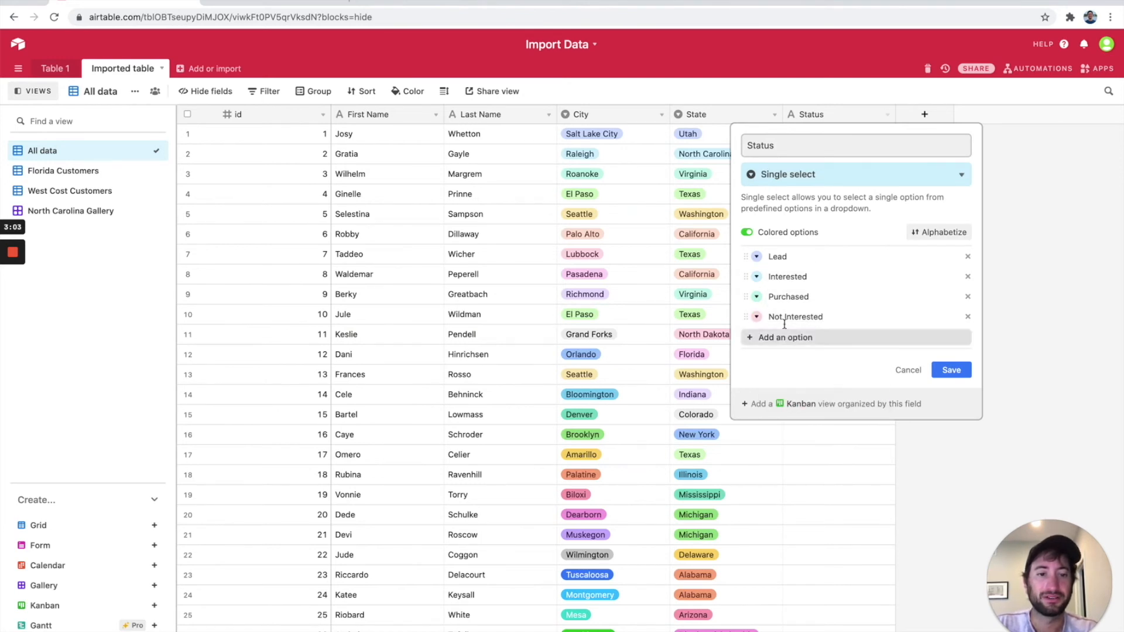
pyautogui.click(757, 297)
pyautogui.click(814, 335)
pyautogui.click(758, 277)
pyautogui.click(845, 335)
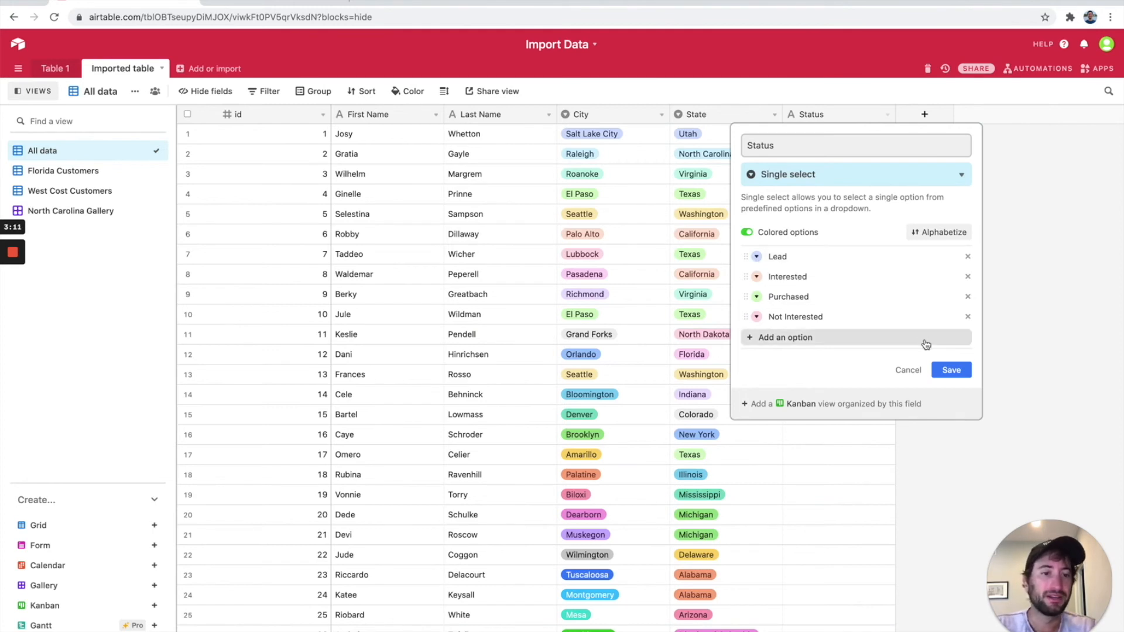
pyautogui.click(949, 372)
# - Set the Status of the first record to Lead and keep that cell selected
pyautogui.click(827, 141)
pyautogui.click(826, 143)
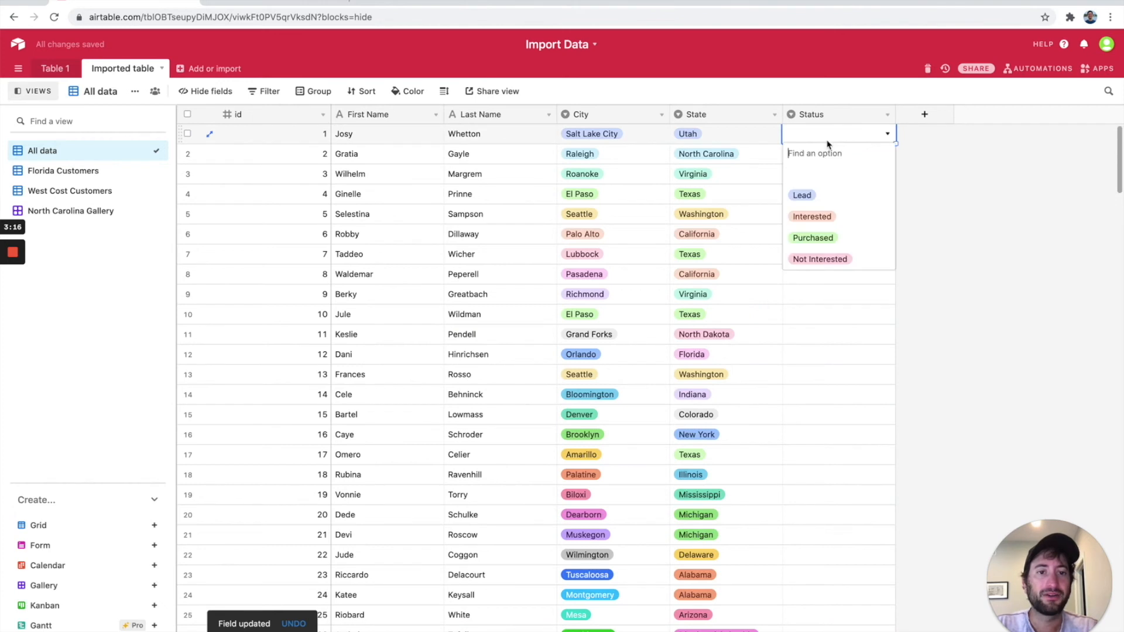
pyautogui.click(813, 198)
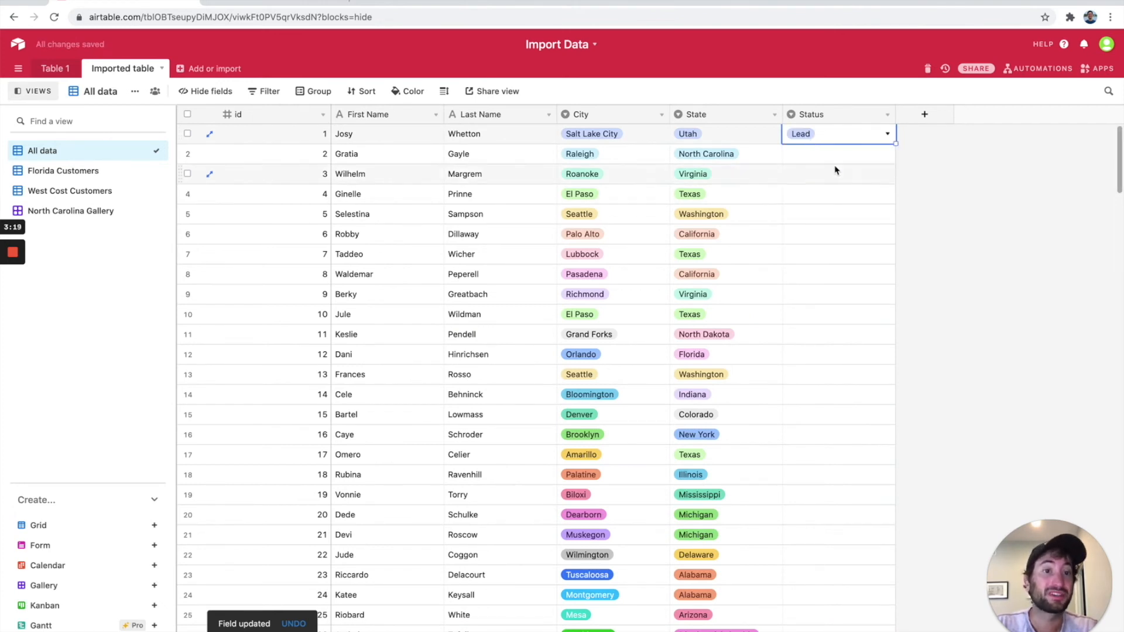
pyautogui.click(946, 169)
pyautogui.click(835, 140)
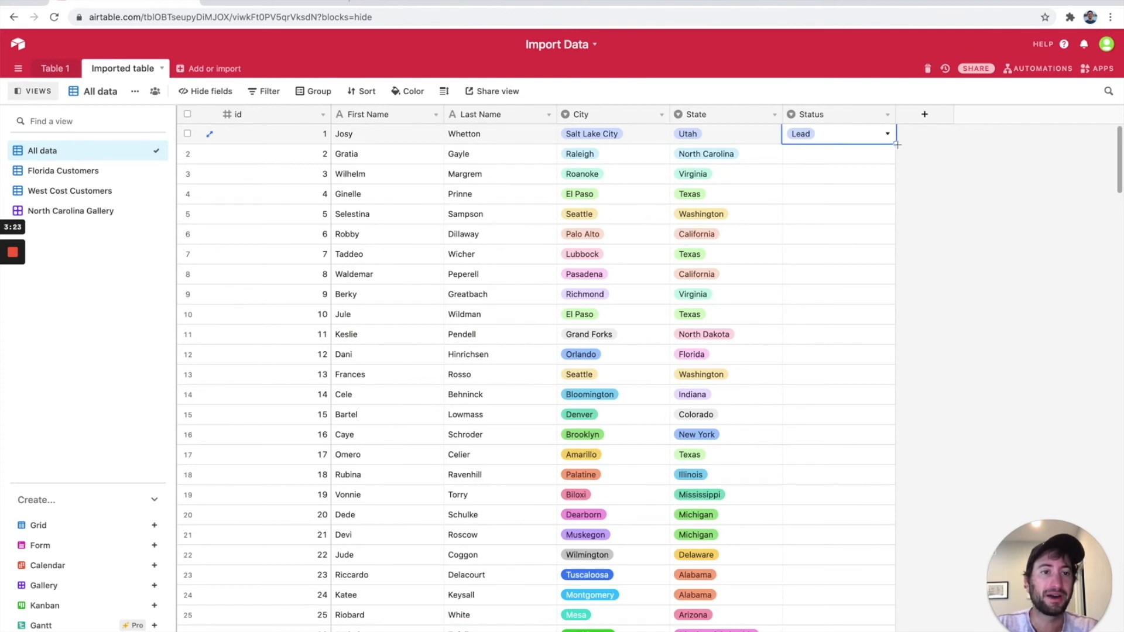
# - Fill the Lead status down from the first record through record 47
pyautogui.moveTo(896, 143); pyautogui.dragTo(911, 572)
pyautogui.scroll(-10, 859, 233)
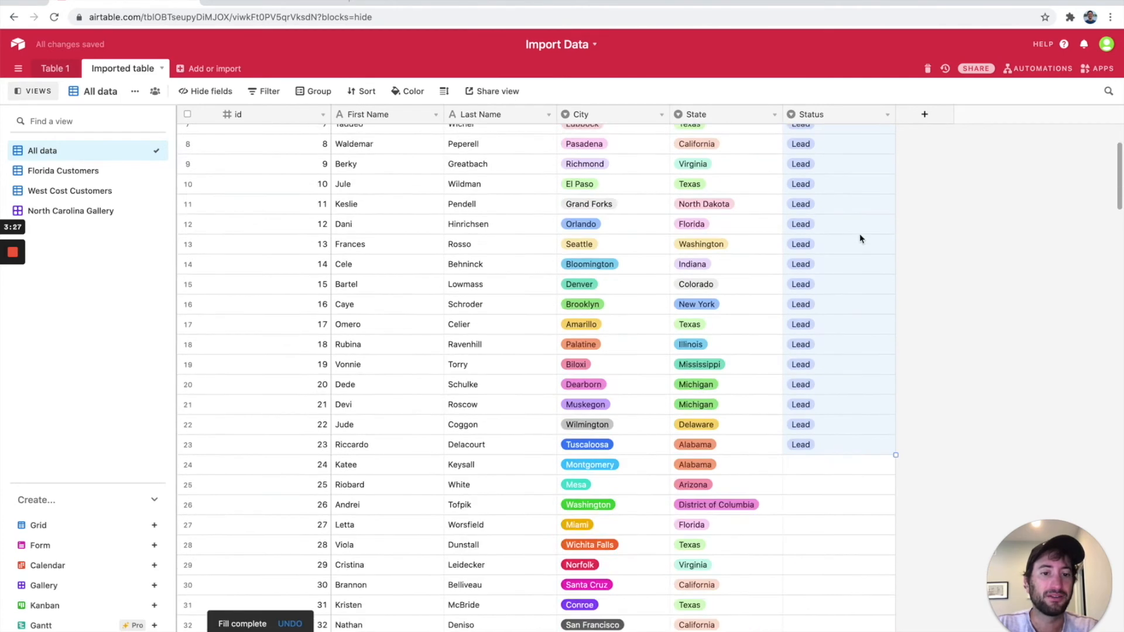
pyautogui.scroll(1, 858, 256)
pyautogui.moveTo(897, 158); pyautogui.dragTo(847, 419)
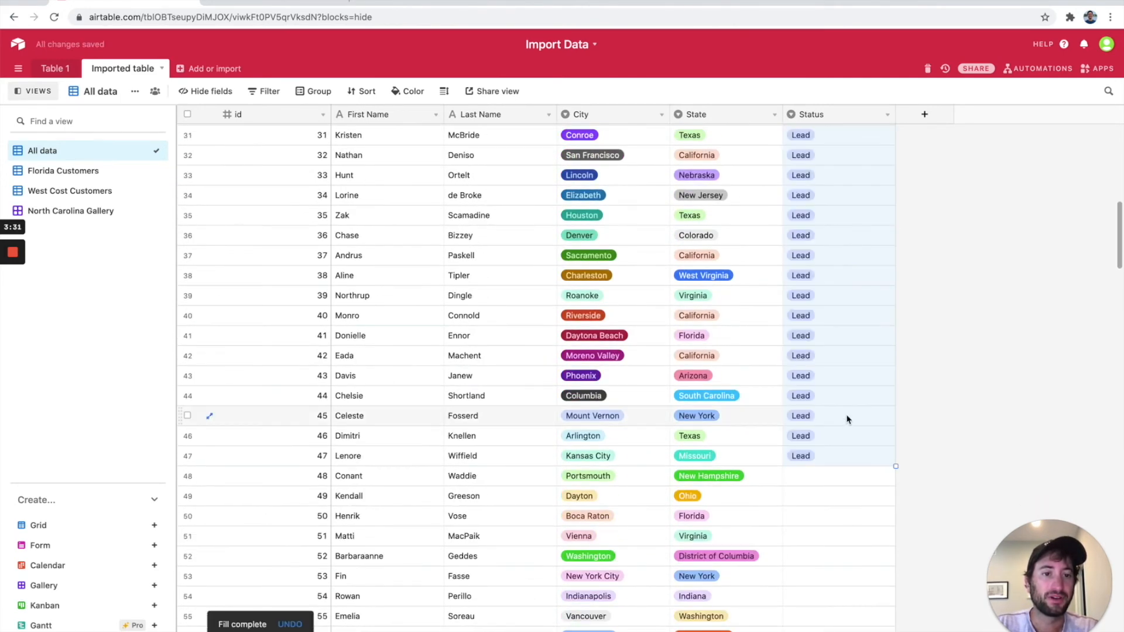
pyautogui.scroll(10, 847, 419)
pyautogui.scroll(-14, 846, 419)
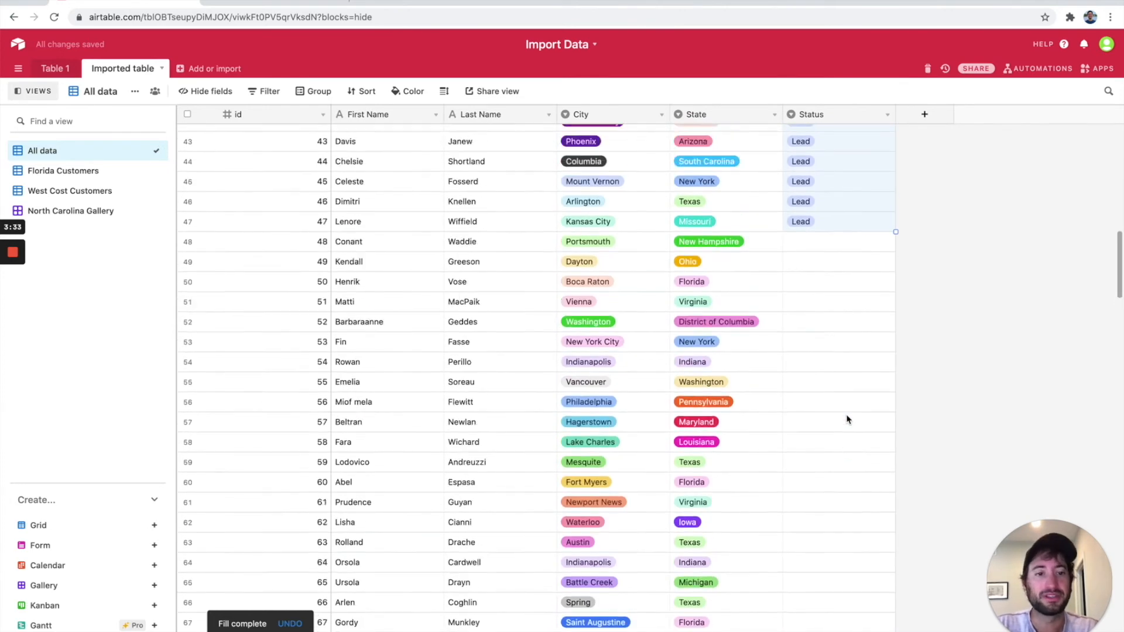
# - Set the Status of record 48 to Interested and fill it down through record 67
pyautogui.click(870, 235)
pyautogui.click(883, 230)
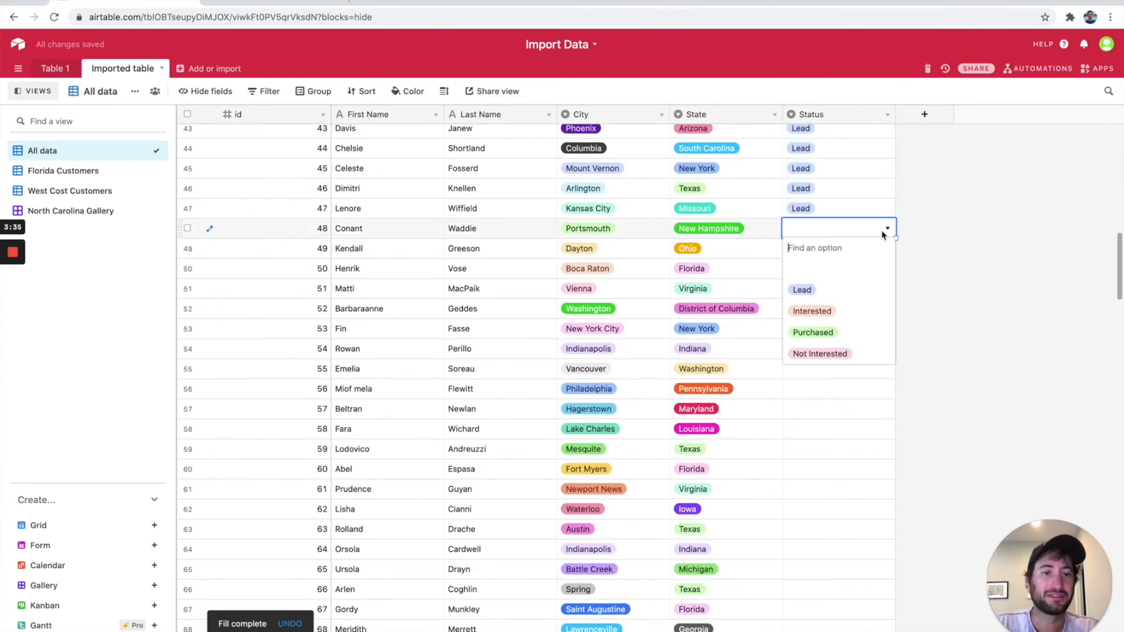
pyautogui.click(838, 310)
pyautogui.moveTo(896, 238); pyautogui.dragTo(884, 615)
pyautogui.scroll(-2, 882, 613)
# - Set the Status of record 68 to Purchased and fill it down through record 92
pyautogui.click(846, 470)
pyautogui.click(844, 458)
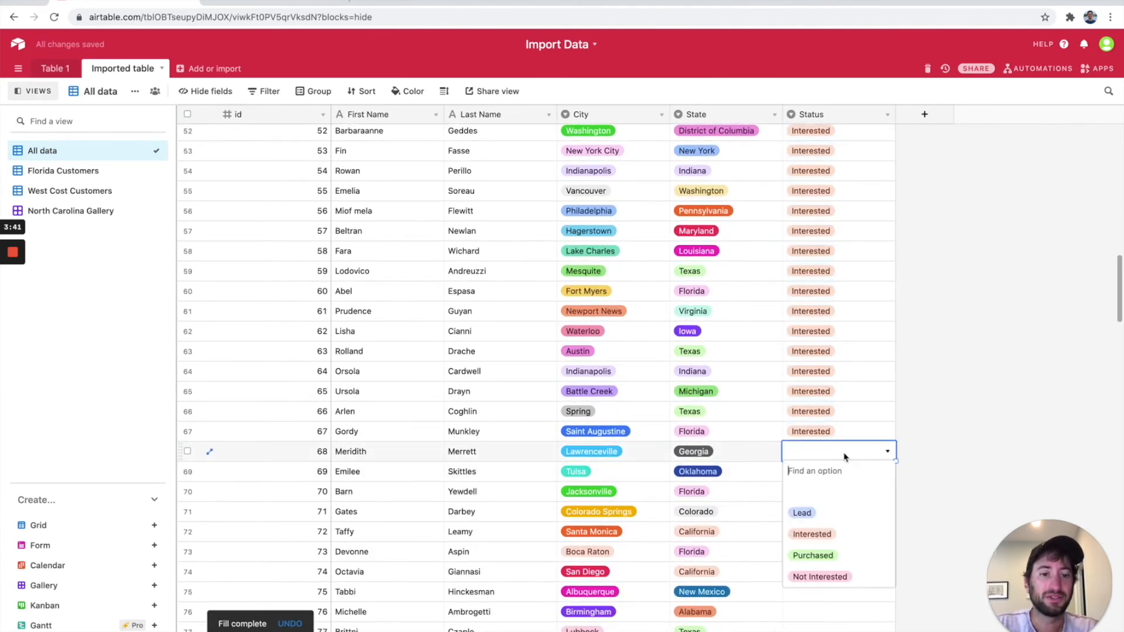
pyautogui.click(825, 553)
pyautogui.scroll(-3, 828, 527)
pyautogui.moveTo(892, 277); pyautogui.dragTo(872, 517)
pyautogui.scroll(-4, 872, 517)
# - Set the Status of record 93 to Not Interested and fill it down through record 146
pyautogui.click(837, 275)
pyautogui.click(839, 265)
pyautogui.click(851, 263)
pyautogui.click(832, 385)
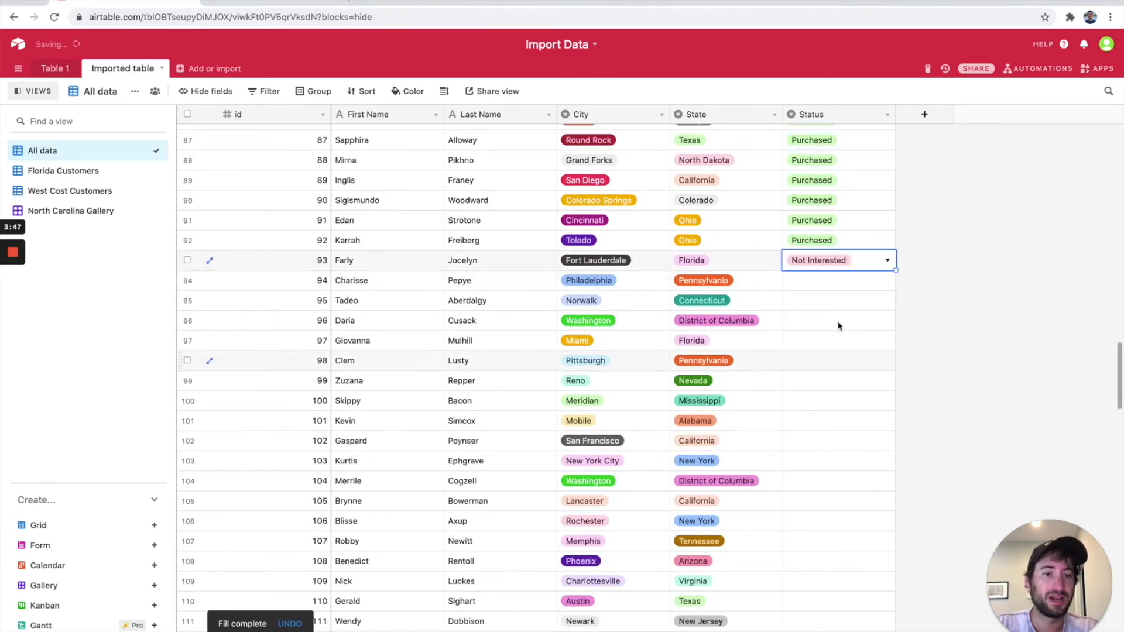
pyautogui.moveTo(896, 272); pyautogui.dragTo(843, 392)
pyautogui.scroll(8, 886, 390)
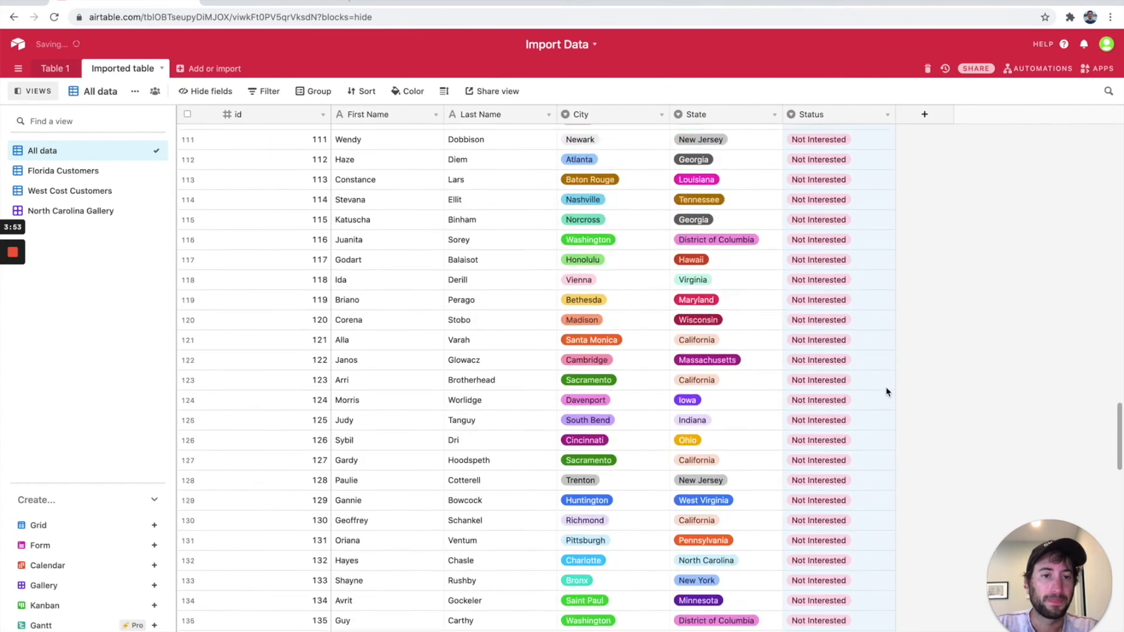
# - Set the Status of record 147 to Lead and fill it down through the last record, 200
pyautogui.scroll(-10, 863, 446)
pyautogui.click(803, 304)
pyautogui.click(803, 304)
pyautogui.write('Lead')
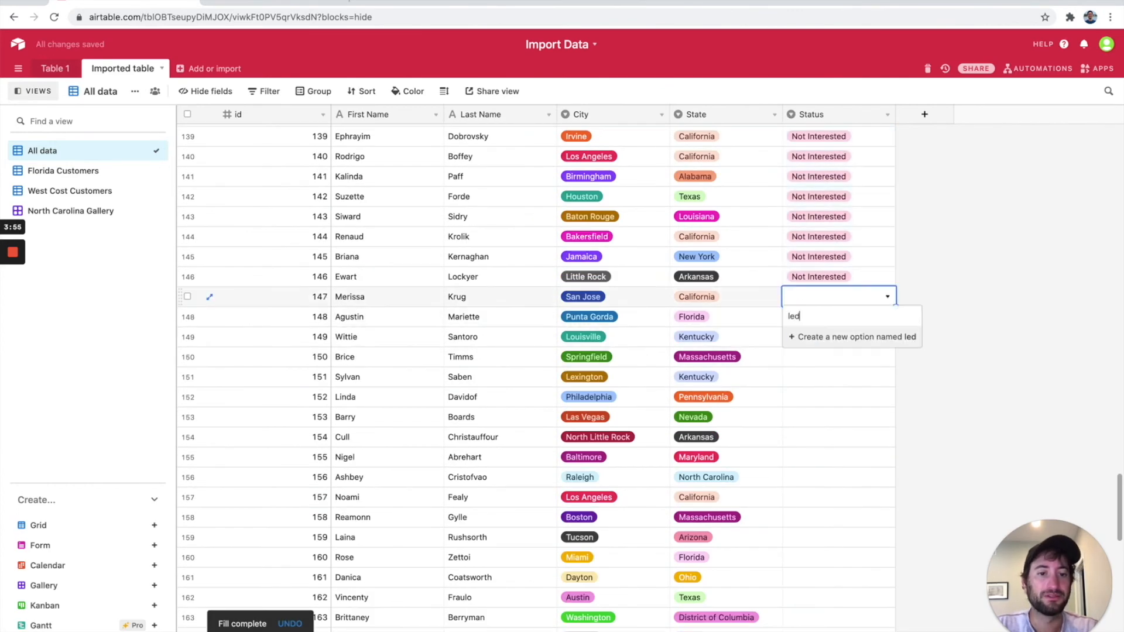
pyautogui.click(827, 338)
pyautogui.moveTo(895, 306); pyautogui.dragTo(877, 631)
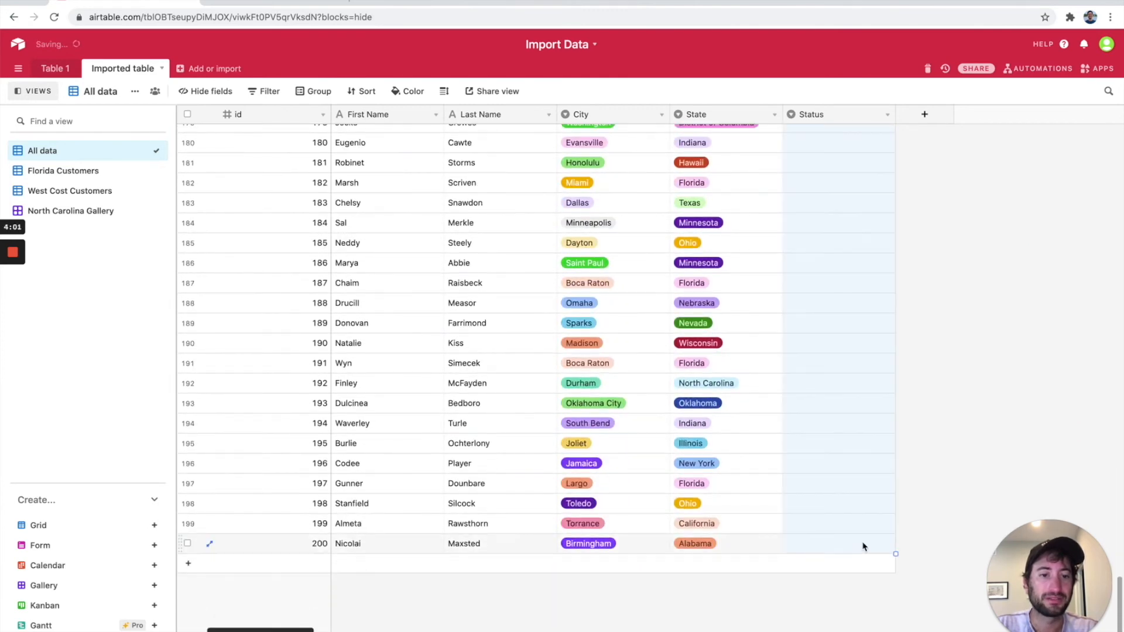
pyautogui.scroll(15, 806, 294)
pyautogui.scroll(15, 809, 294)
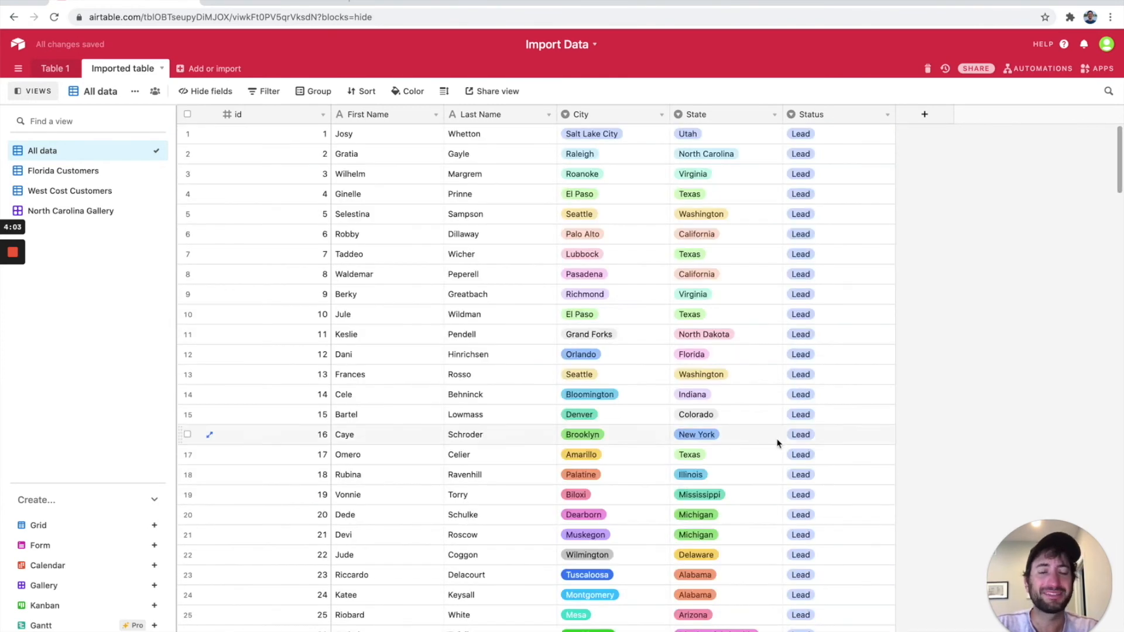
pyautogui.scroll(-20, 830, 333)
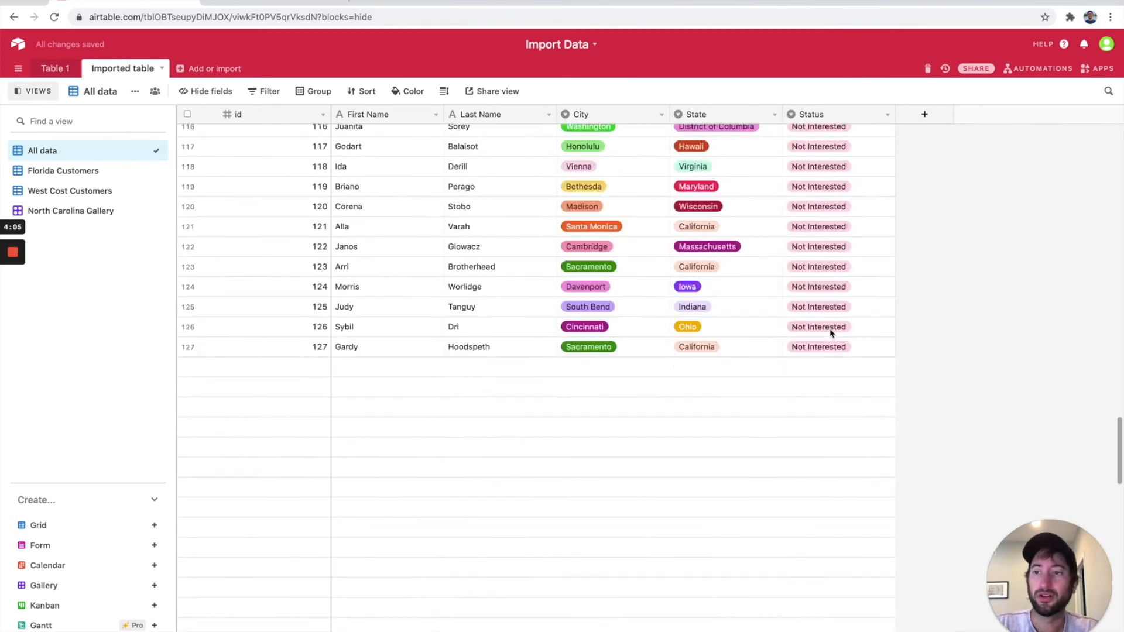
pyautogui.scroll(15, 831, 334)
pyautogui.scroll(20, 830, 331)
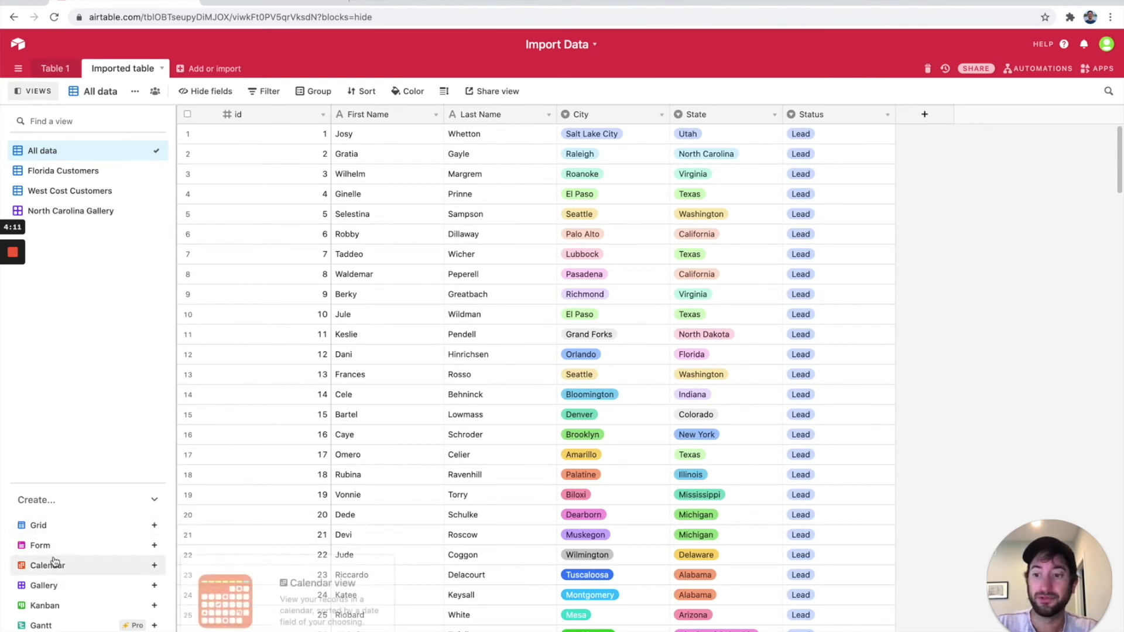
# - Create a Kanban view of the imported table with Status as its grouping field
pyautogui.moveTo(63, 530)
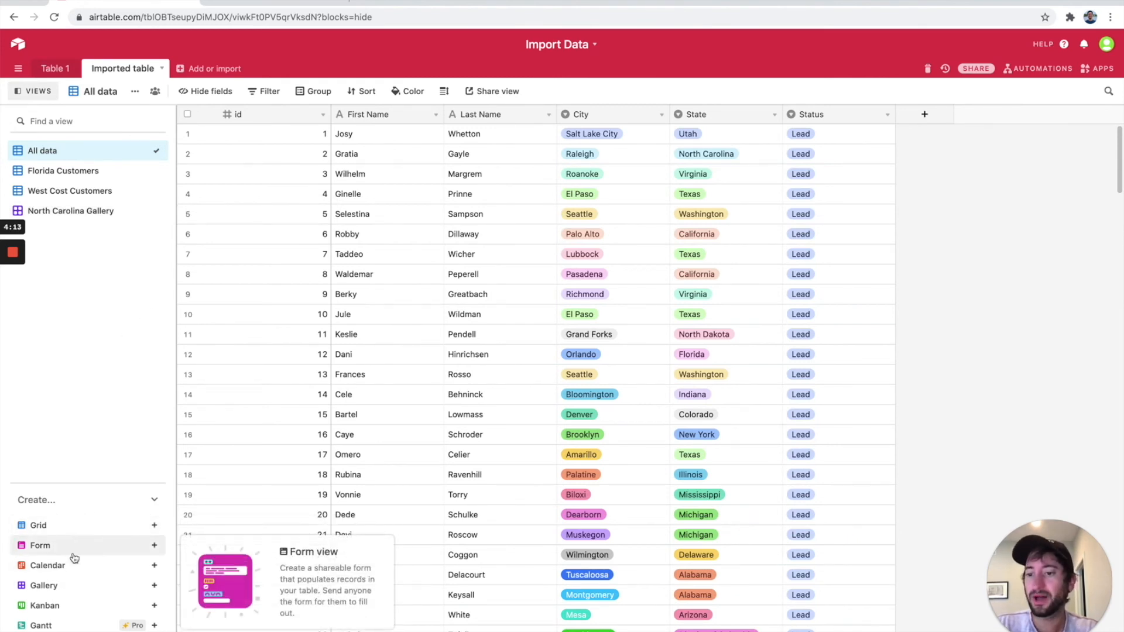
pyautogui.click(79, 604)
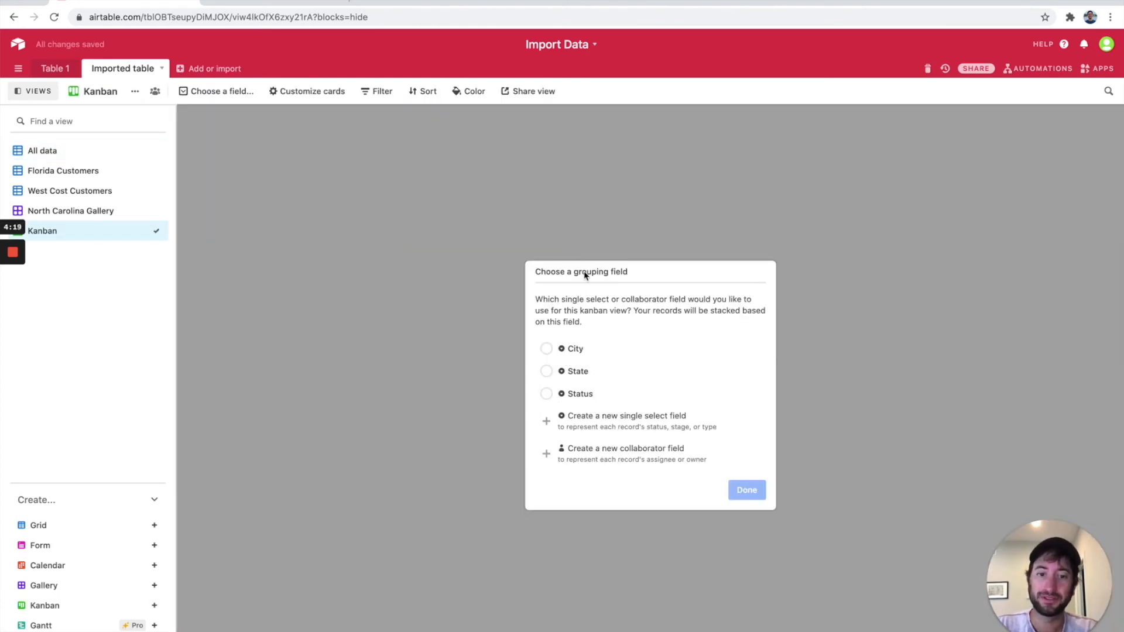
pyautogui.click(572, 394)
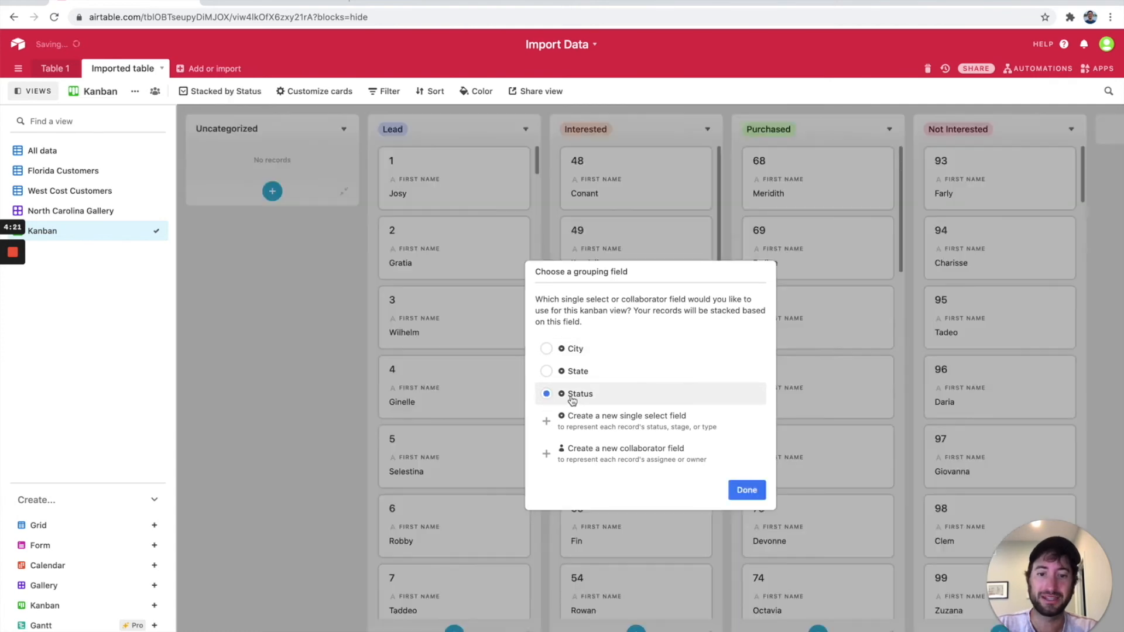
pyautogui.click(746, 492)
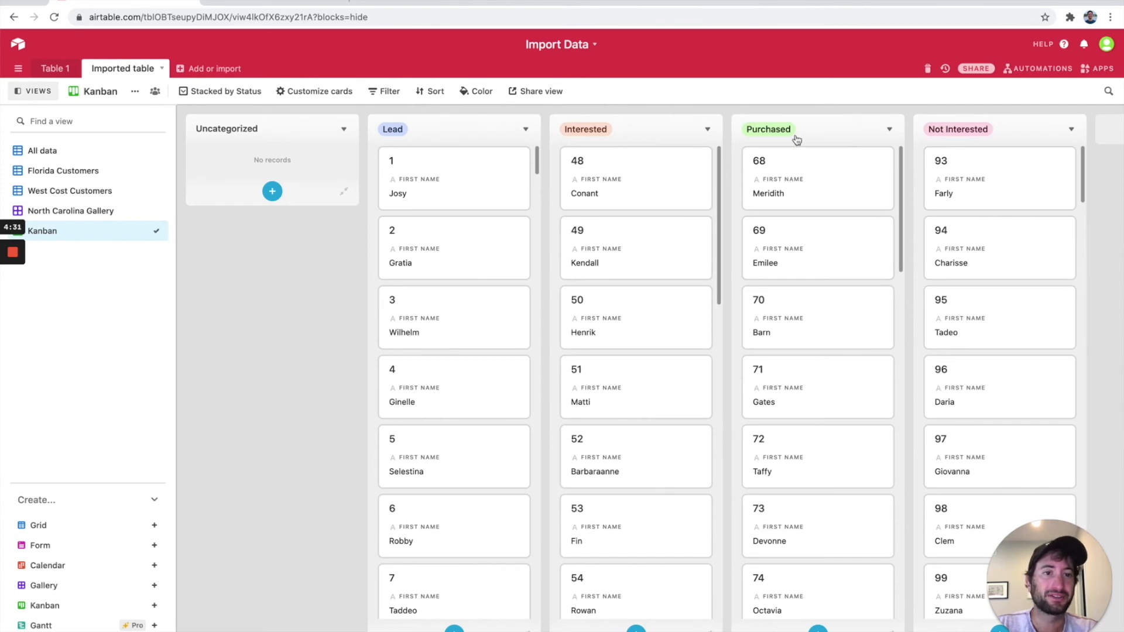
# - Move the Purchased stack ahead of the Interested stack, confirm the move, and return the stack to its original place
pyautogui.moveTo(754, 140); pyautogui.dragTo(610, 140)
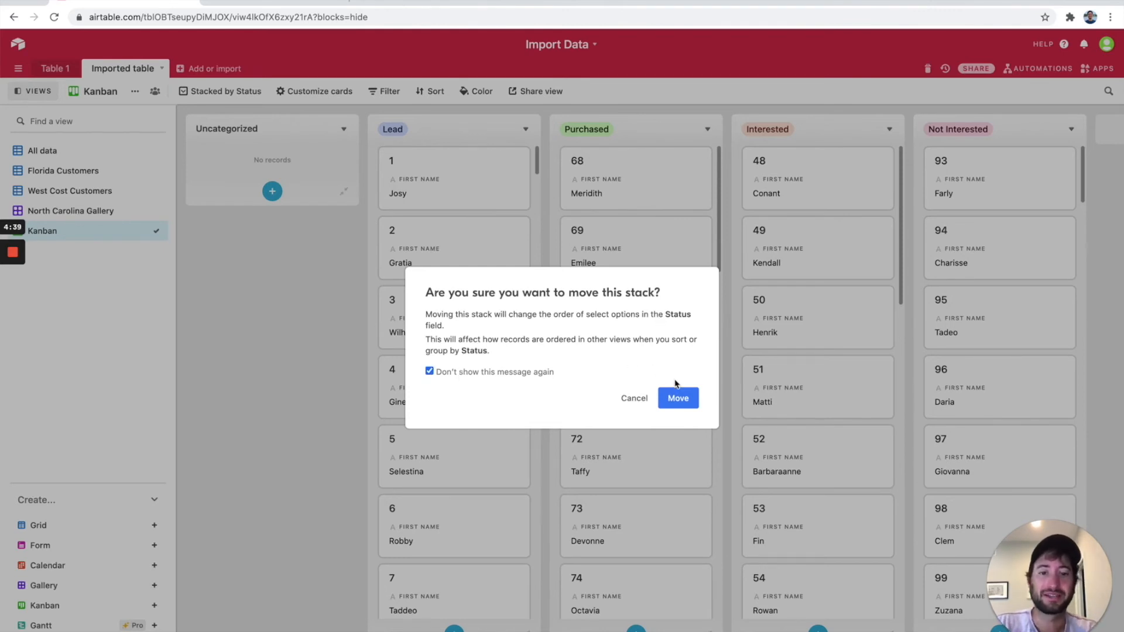
pyautogui.click(674, 404)
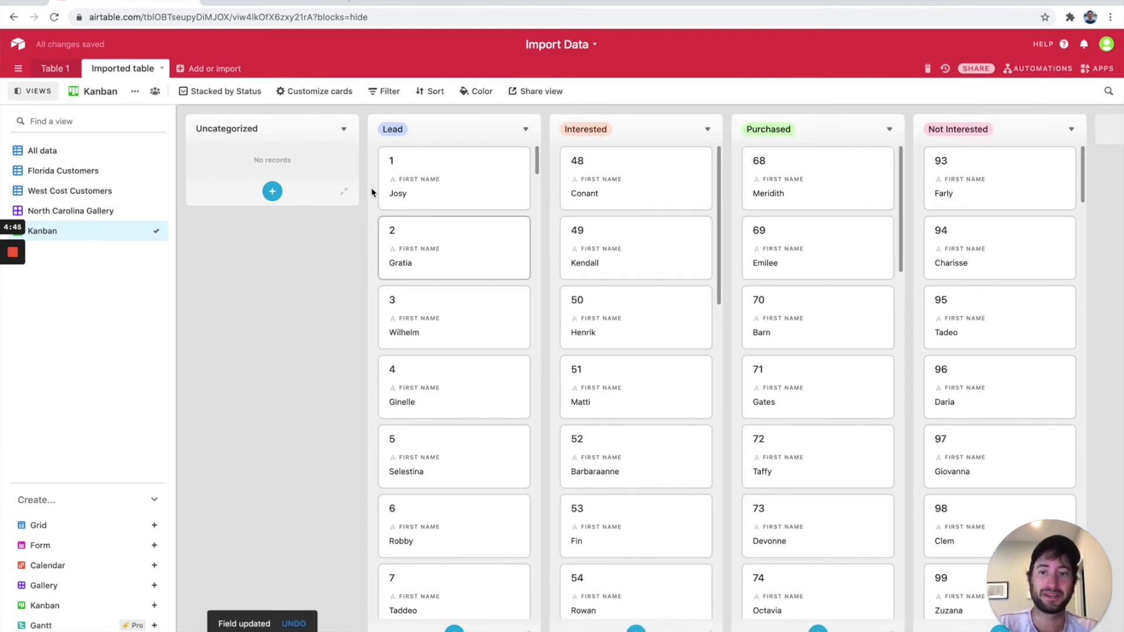
# - Customize the Kanban cards to also show the Last Name, City and State fields
pyautogui.click(321, 92)
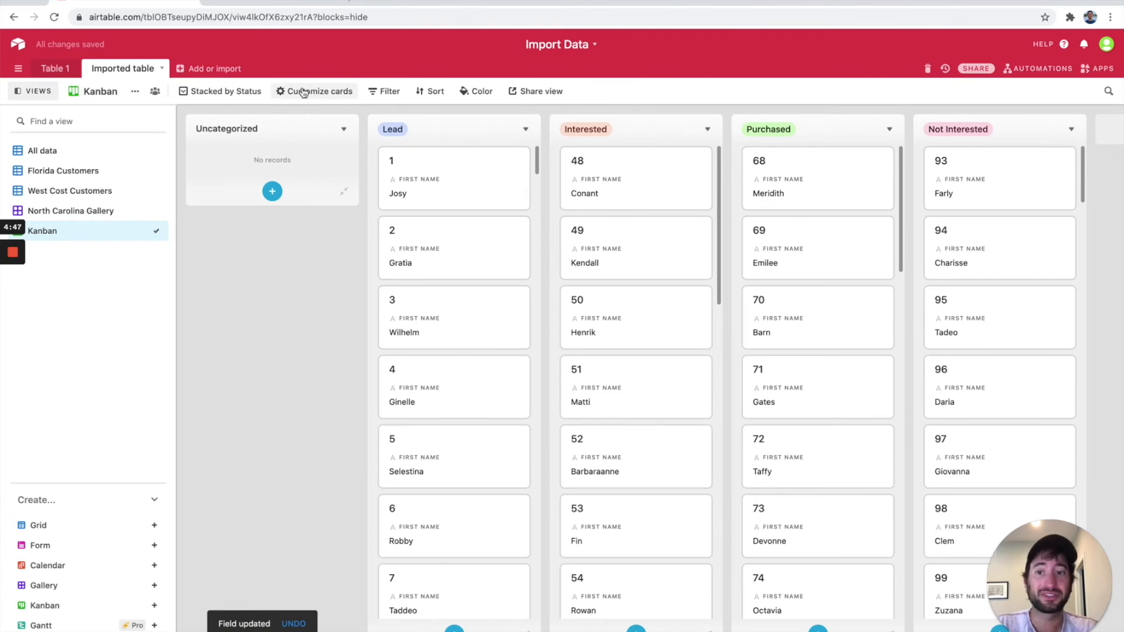
pyautogui.click(289, 159)
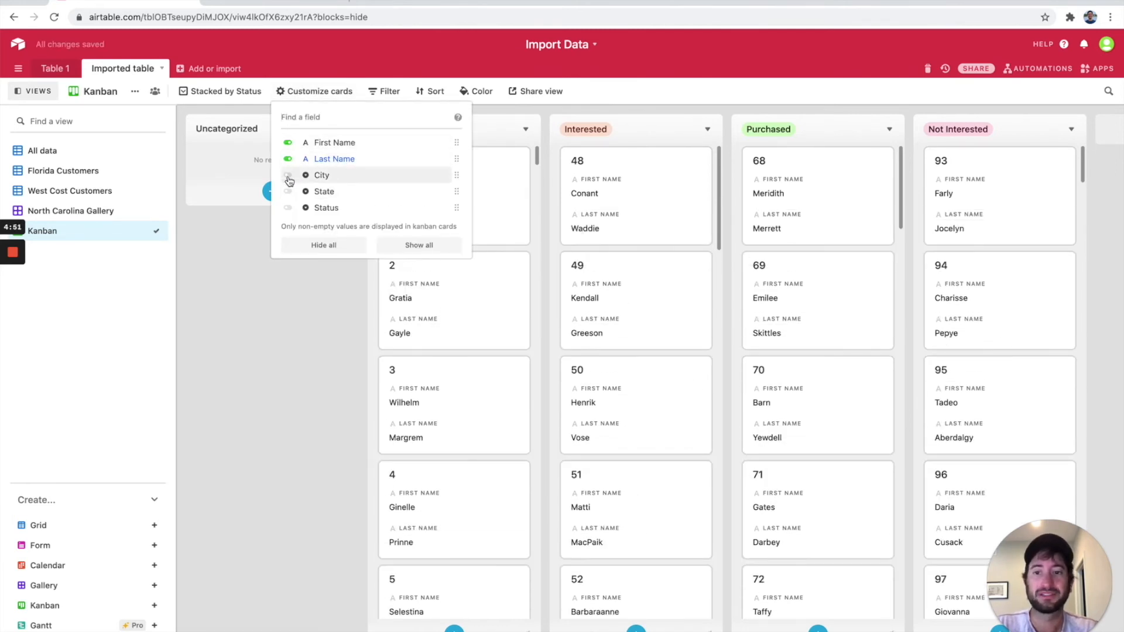
pyautogui.click(287, 175)
pyautogui.click(287, 192)
pyautogui.click(302, 322)
pyautogui.scroll(-20, 448, 296)
pyautogui.scroll(20, 450, 297)
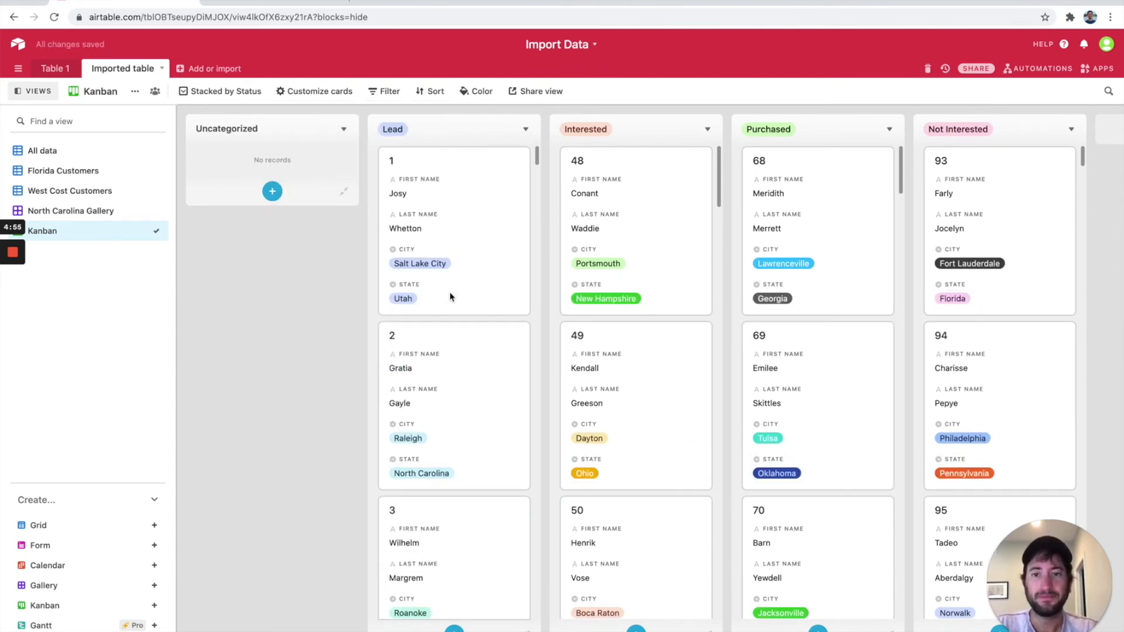
# - Move the card of record 1 from the Lead stack to Purchased and back to Lead
pyautogui.moveTo(454, 208); pyautogui.dragTo(855, 178)
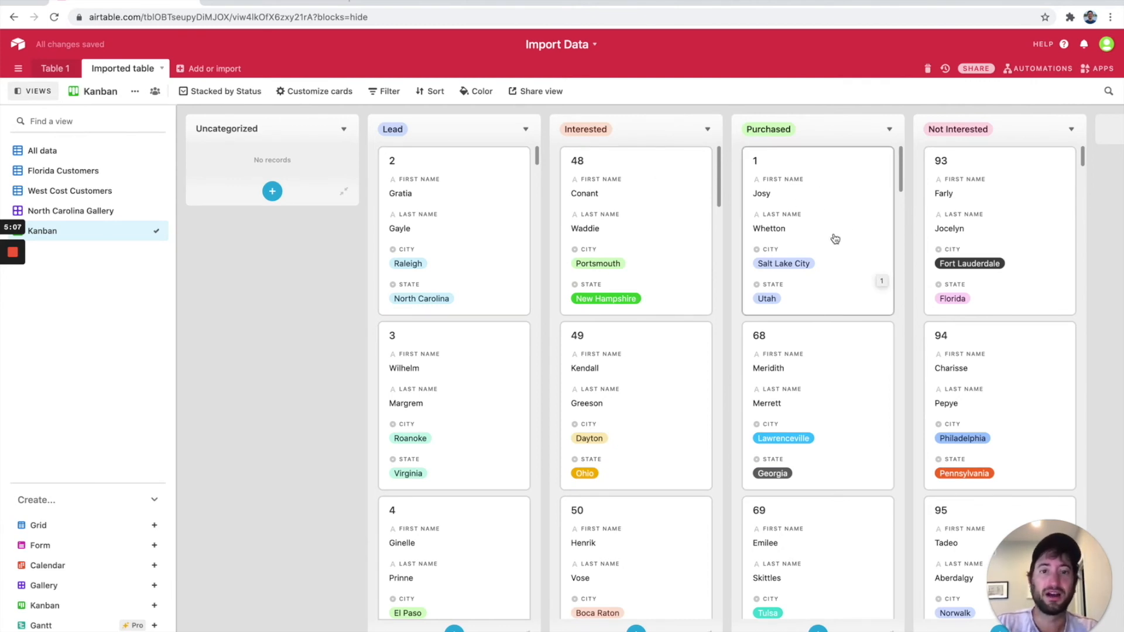
pyautogui.hscroll(2, 835, 239)
pyautogui.hscroll(-1, 835, 239)
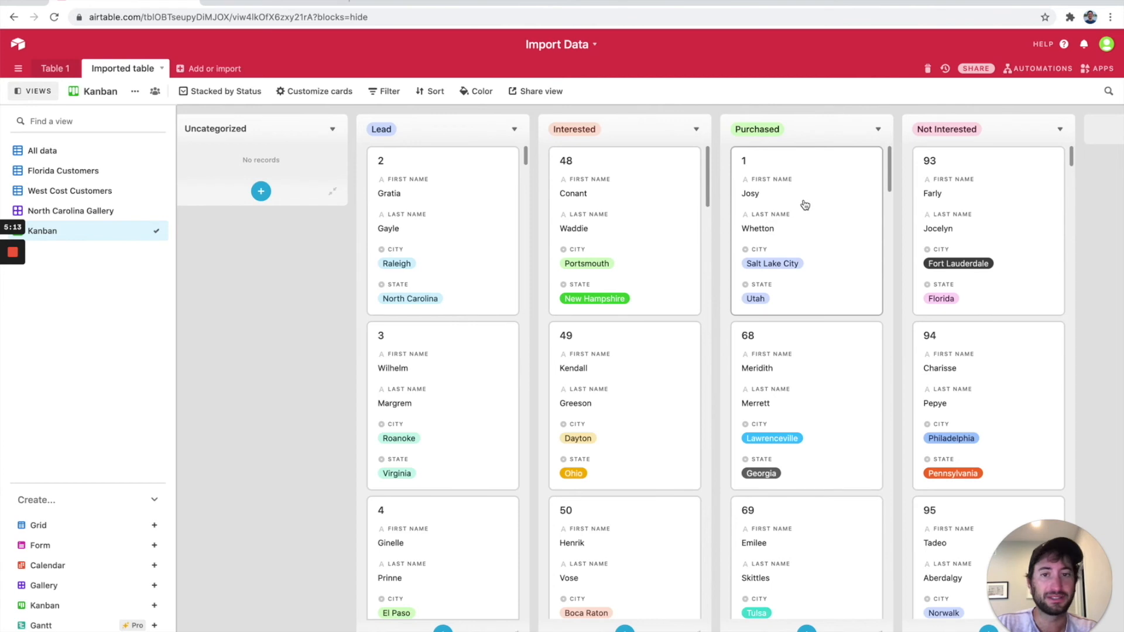
pyautogui.moveTo(805, 204); pyautogui.dragTo(421, 180)
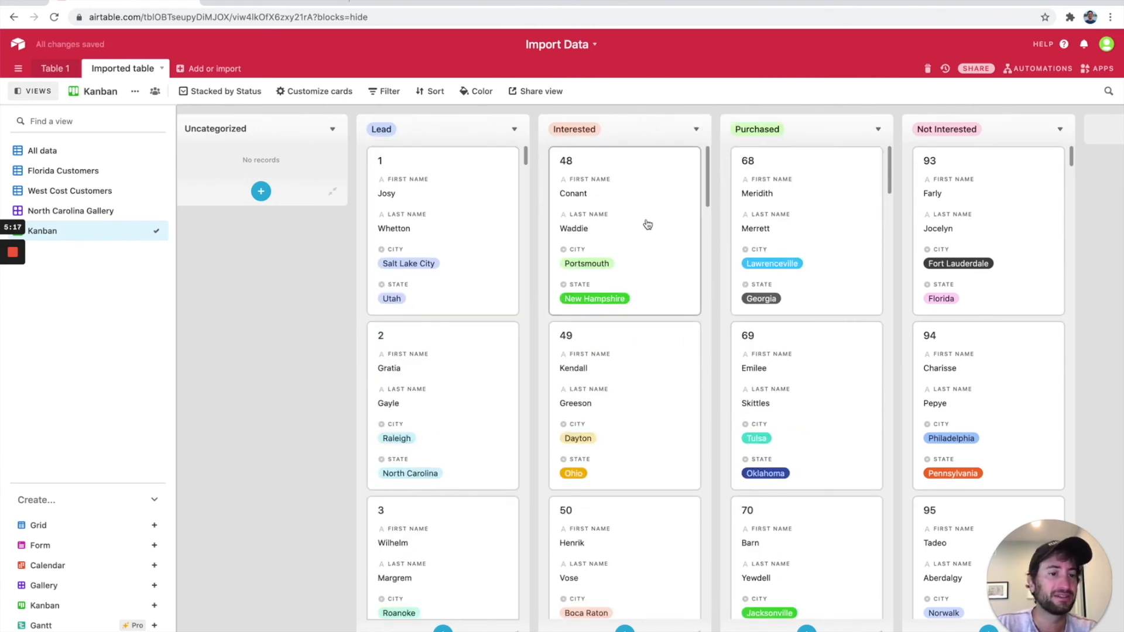
pyautogui.hscroll(2, 646, 224)
pyautogui.hscroll(-2, 647, 225)
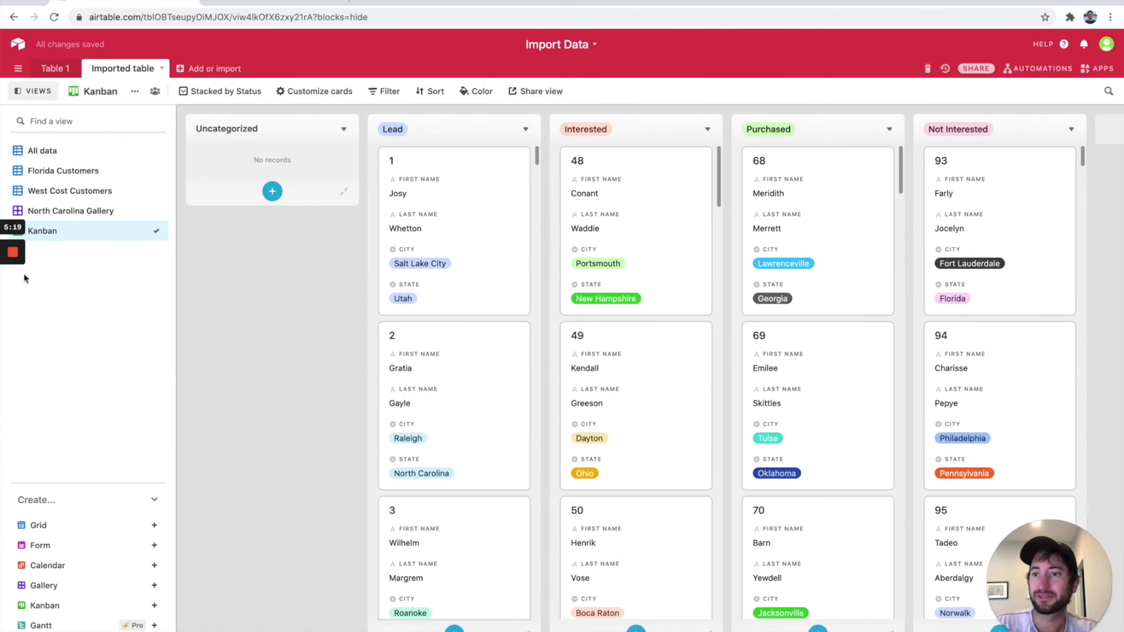
# - Add a new stack named Very interested and place it between the Interested and Purchased stacks
pyautogui.hscroll(3, 841, 216)
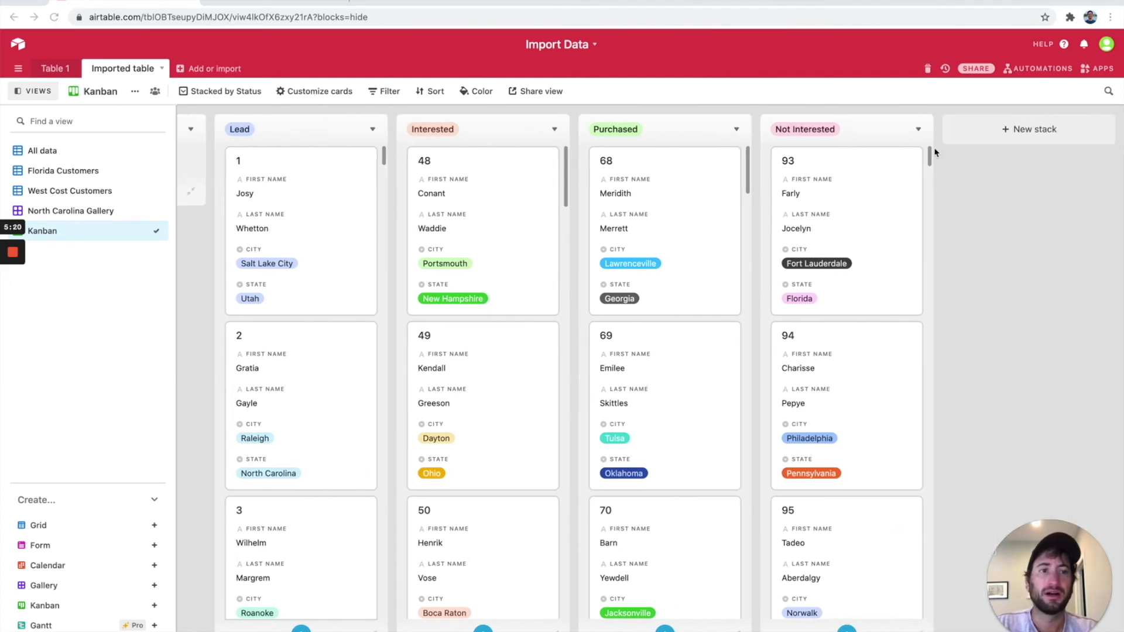
pyautogui.click(1005, 132)
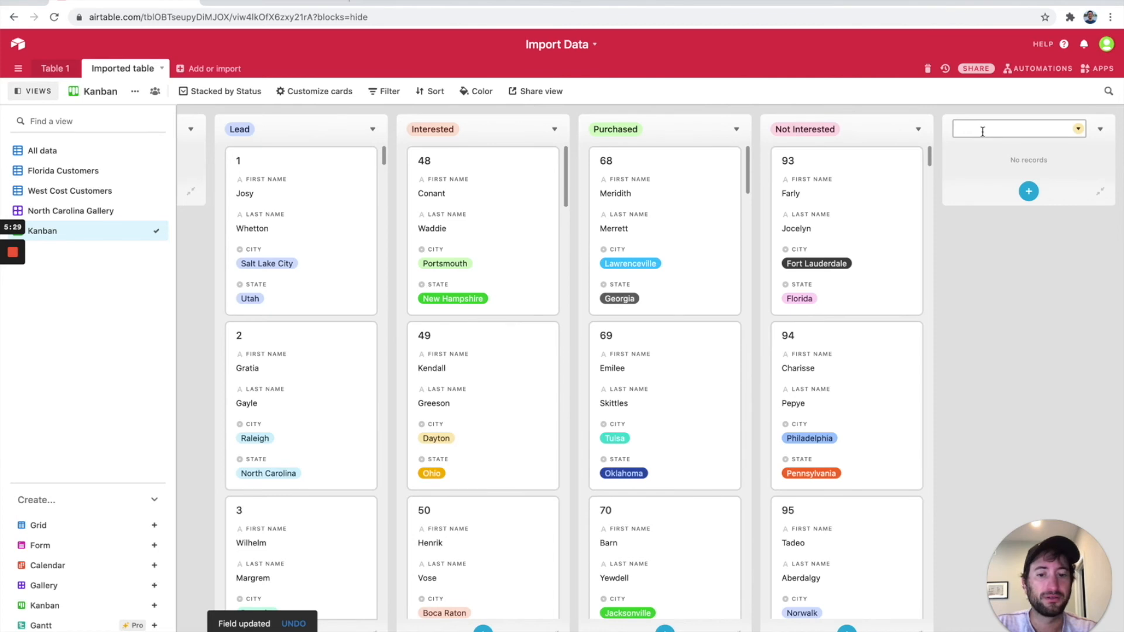
pyautogui.write('Very interested')
pyautogui.press('Return')
pyautogui.moveTo(1015, 116); pyautogui.dragTo(519, 180)
# - Move the card of record 48 from the Interested stack to the Very interested stack
pyautogui.scroll(-1, 515, 226)
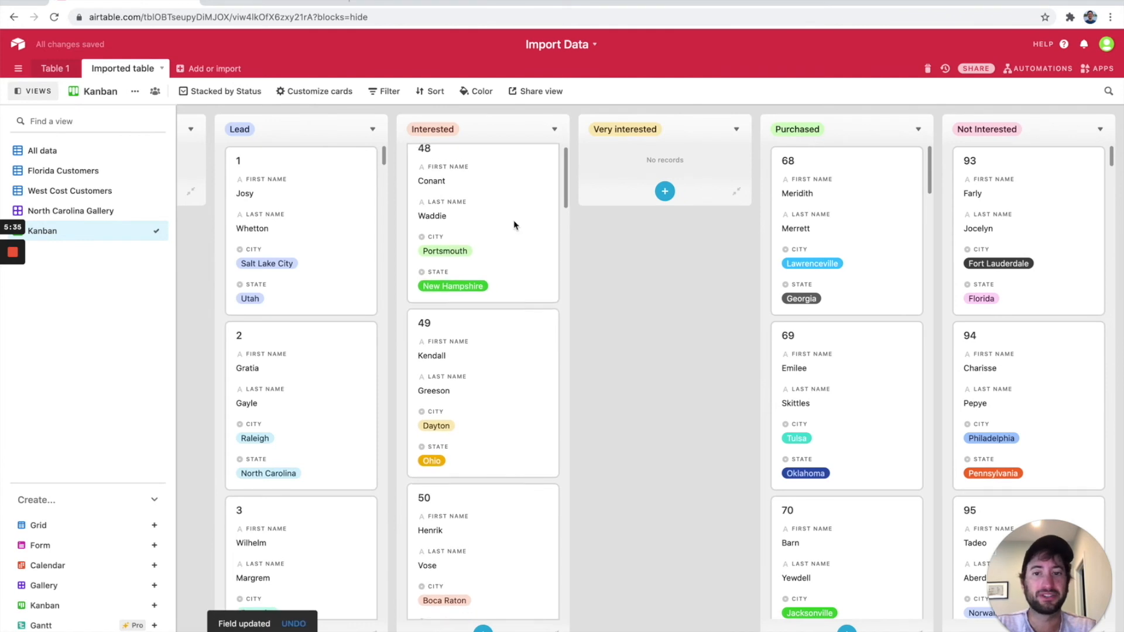
pyautogui.scroll(1, 509, 224)
pyautogui.moveTo(500, 223); pyautogui.dragTo(679, 223)
pyautogui.hscroll(5, 983, 108)
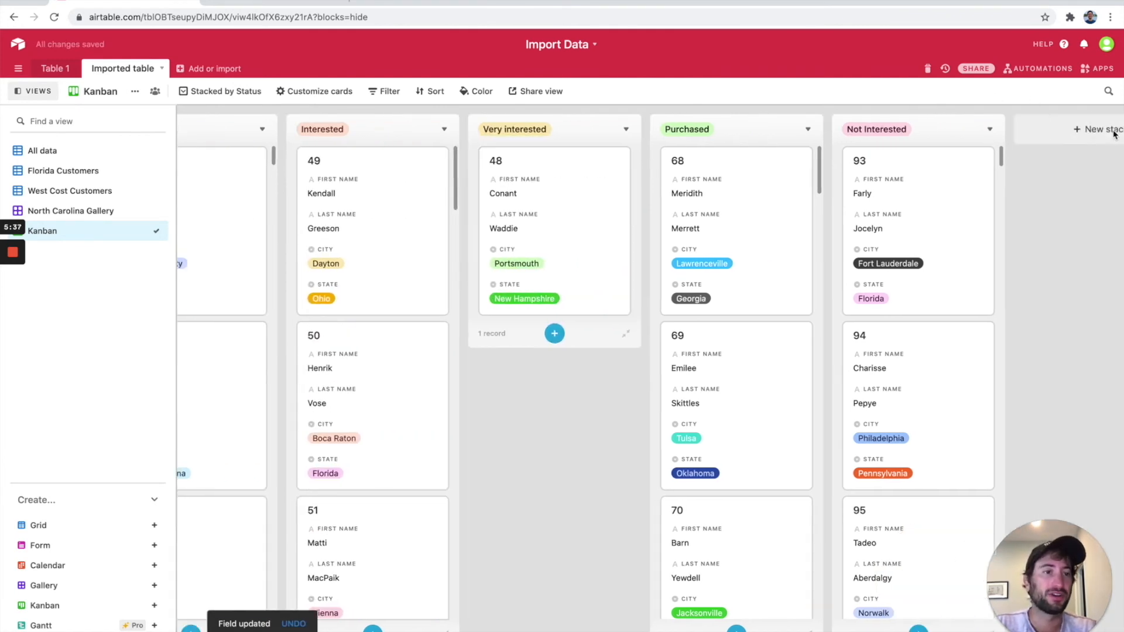
# - Open record 1 from the Lead stack, clear its Status value and close the record
pyautogui.hscroll(-8, 980, 159)
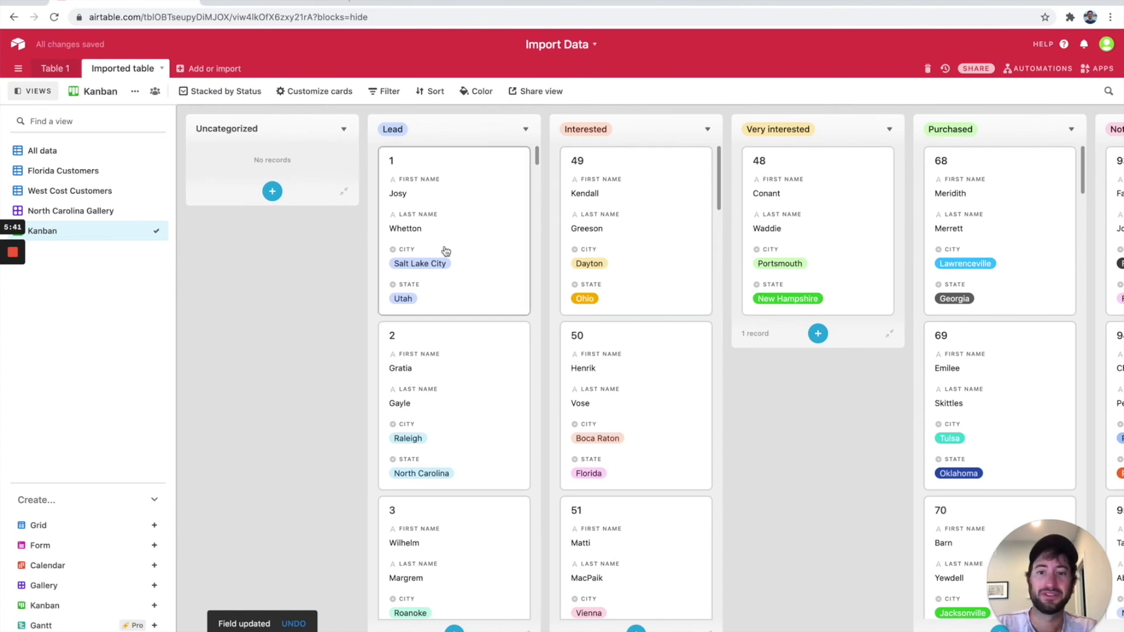
pyautogui.click(469, 251)
pyautogui.click(386, 534)
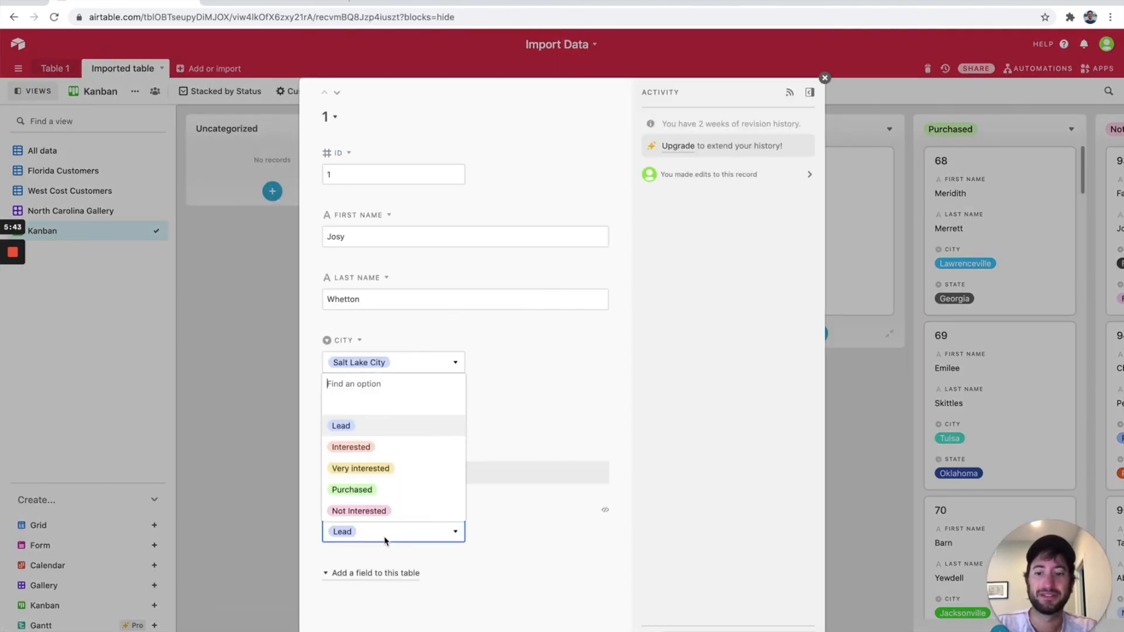
pyautogui.click(347, 405)
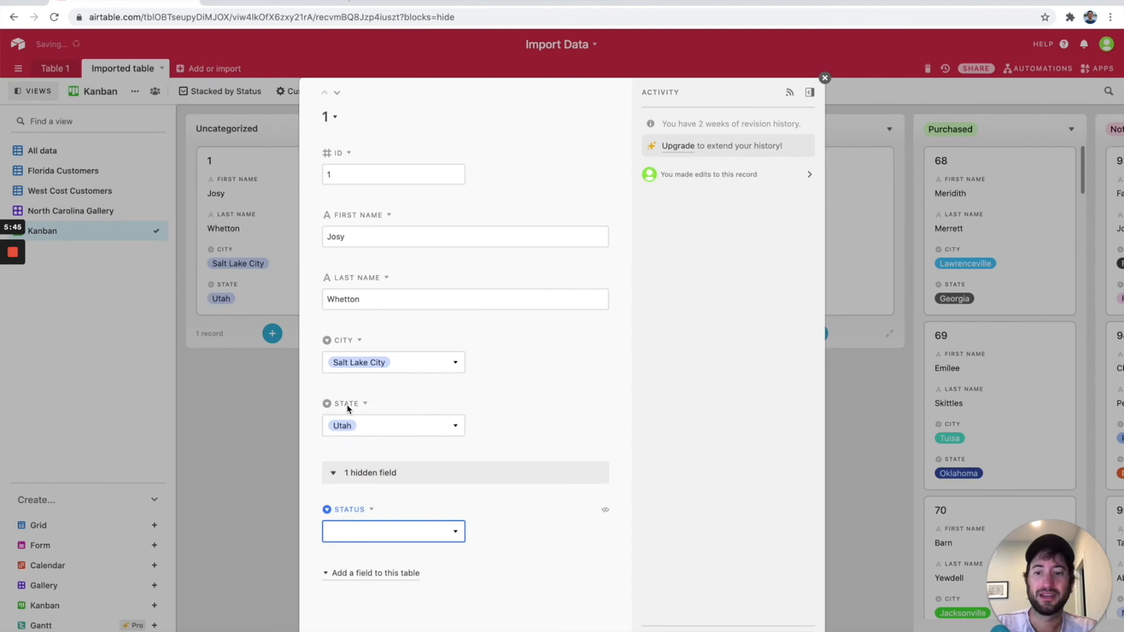
pyautogui.click(236, 479)
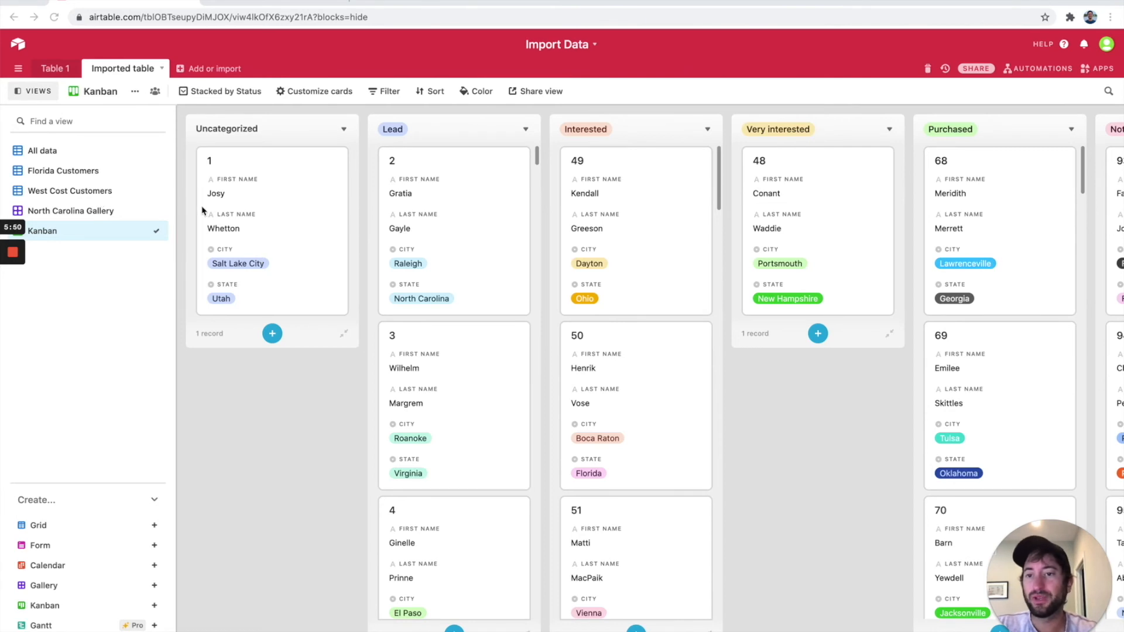
# - Filter the Kanban view to records where State is California
pyautogui.click(382, 93)
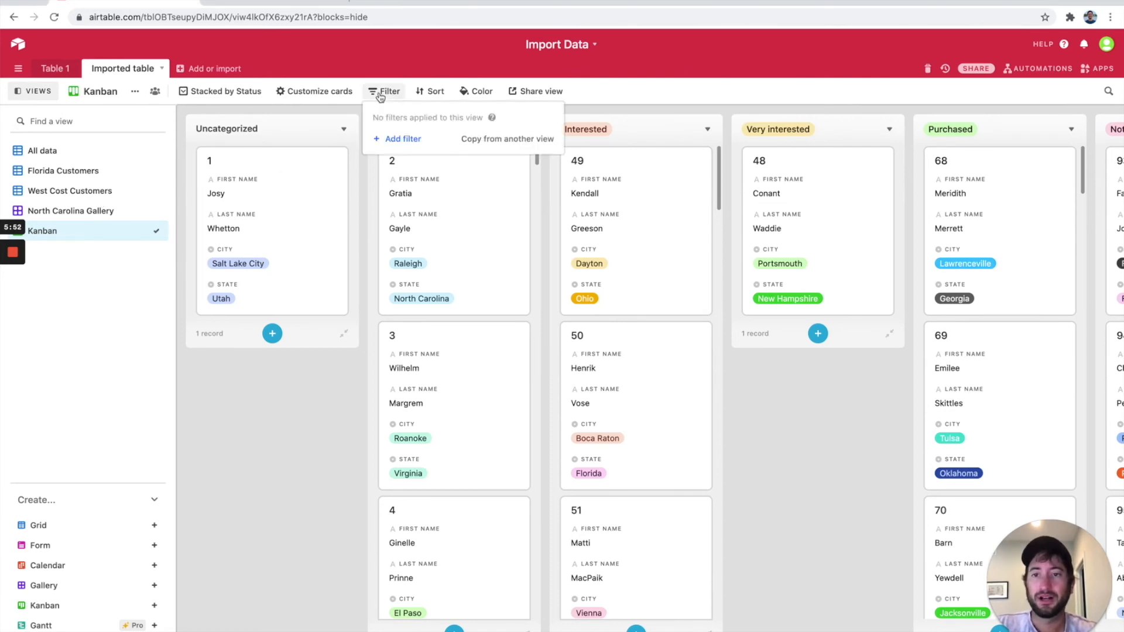
pyautogui.click(401, 140)
pyautogui.click(458, 120)
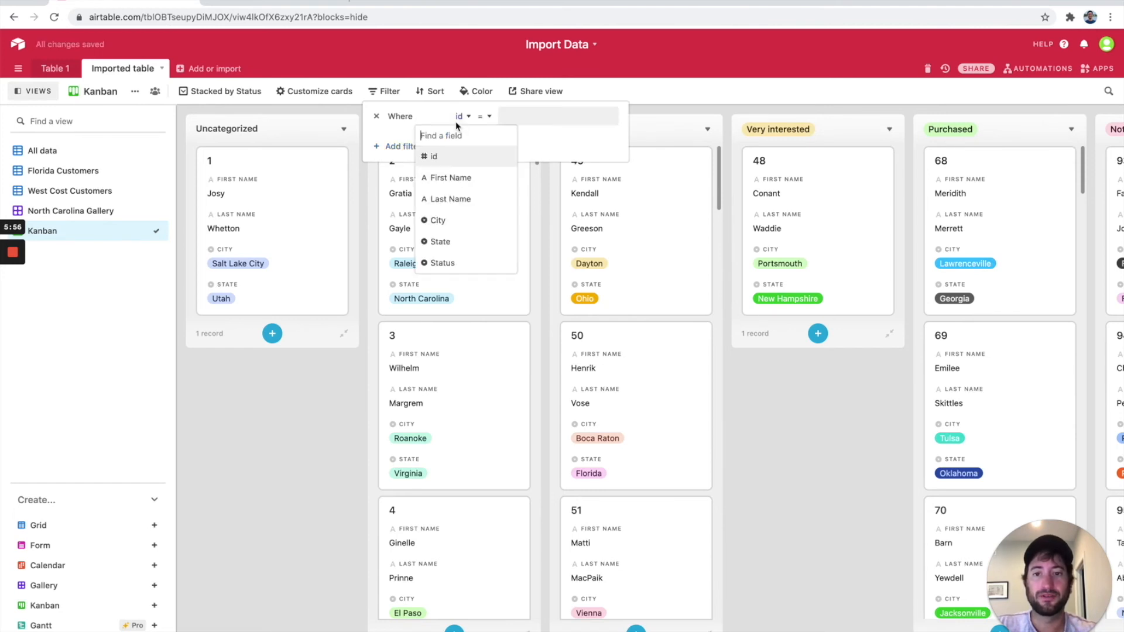
pyautogui.click(459, 240)
pyautogui.click(532, 116)
pyautogui.write('cal')
pyautogui.press('Return')
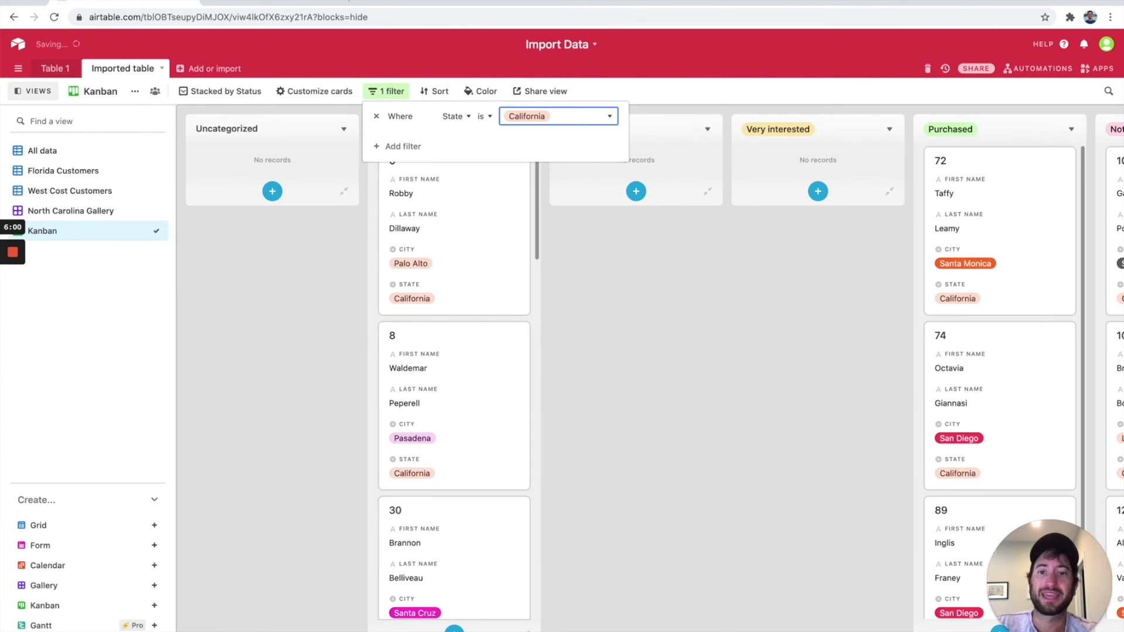
pyautogui.click(624, 279)
# - Rename the Kanban view as California Sales Process
pyautogui.hscroll(6, 556, 337)
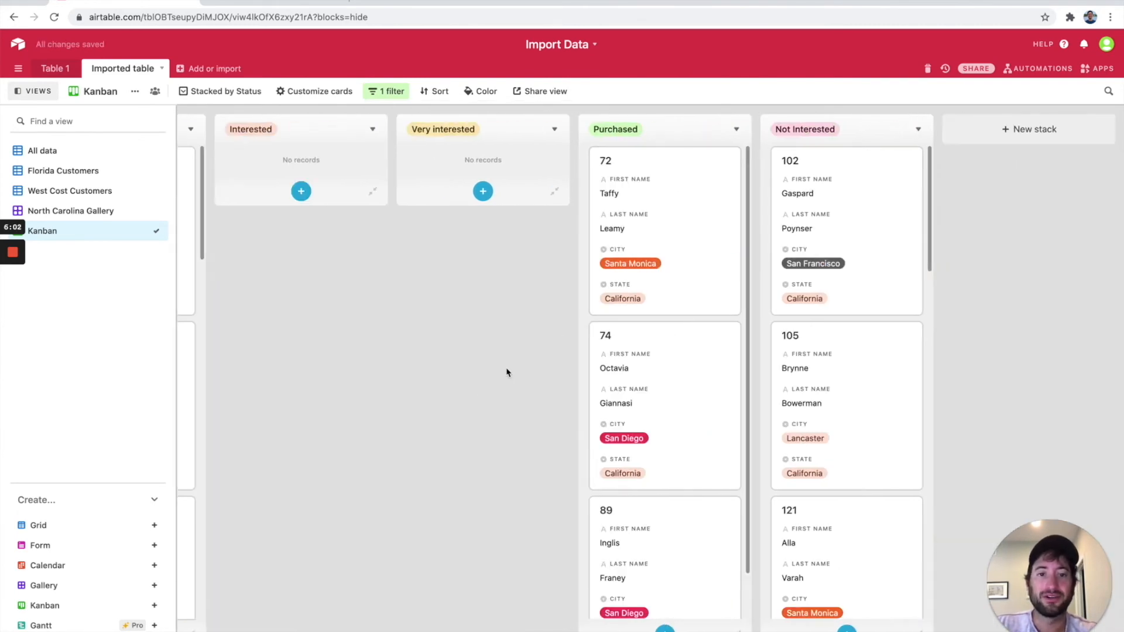
pyautogui.hscroll(-6, 556, 339)
pyautogui.doubleClick(59, 233)
pyautogui.write('Ca')
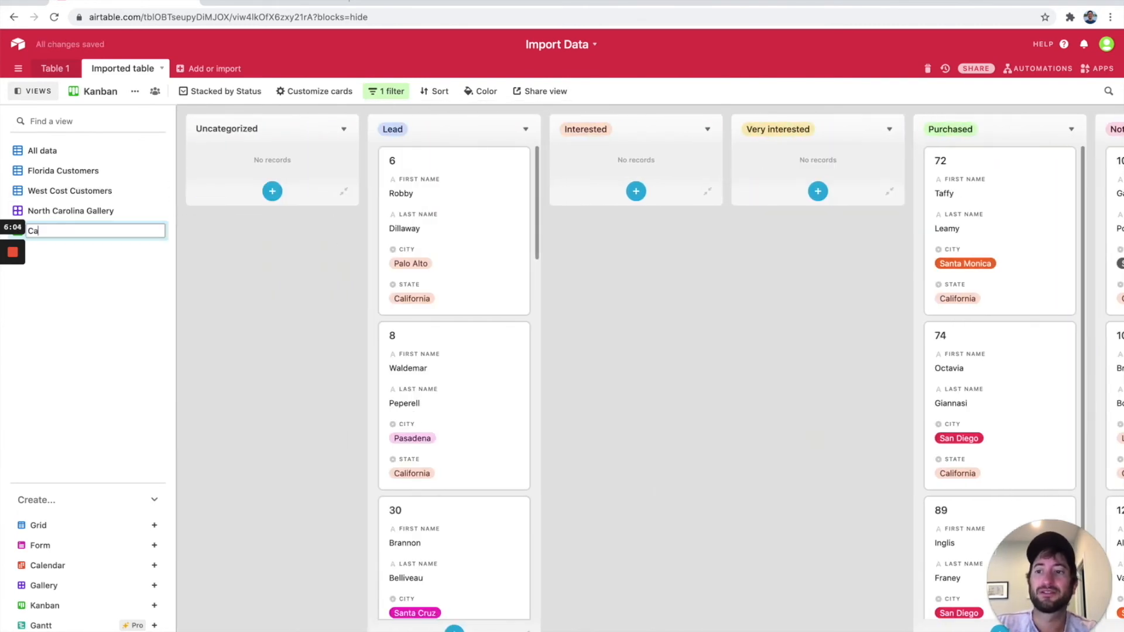
pyautogui.write('lifronia')
pyautogui.press('super+a')
pyautogui.write('Ca')
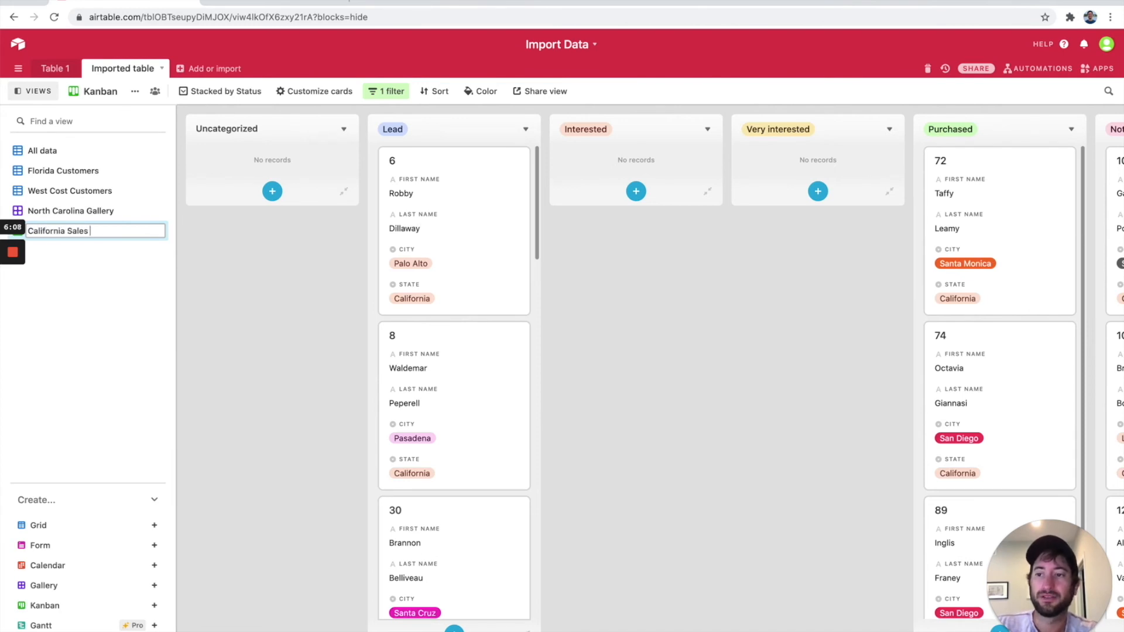
pyautogui.write('lifornia Sales Process')
pyautogui.press('Return')
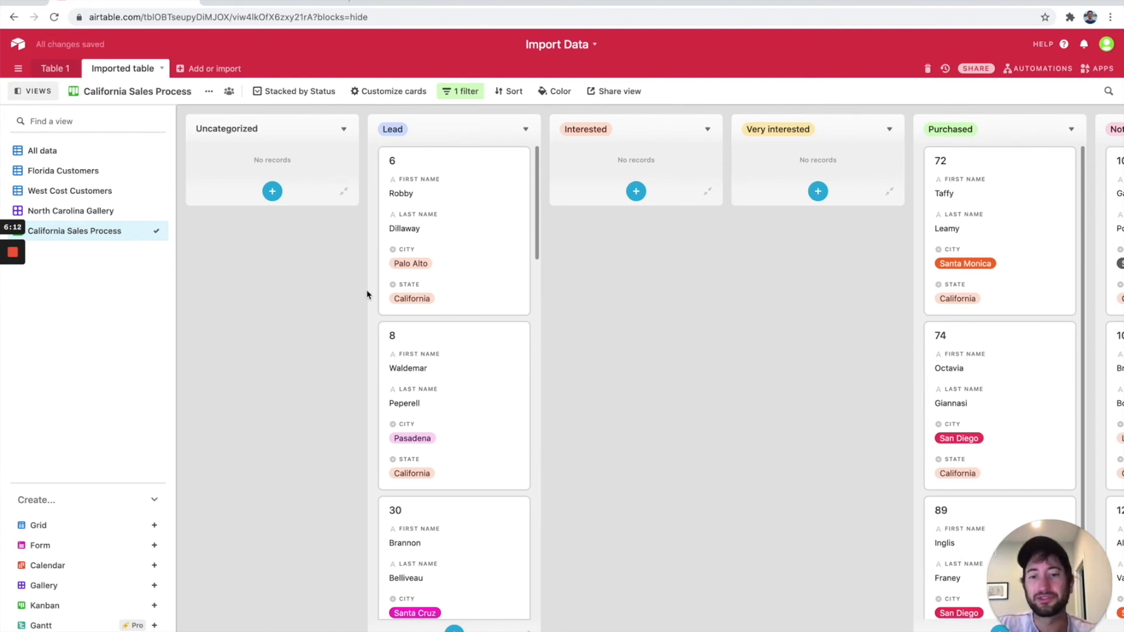
# - Look over the filtered California cards across the Lead, Interested, Very interested, Purchased and Not Interested stacks
pyautogui.scroll(-10, 446, 319)
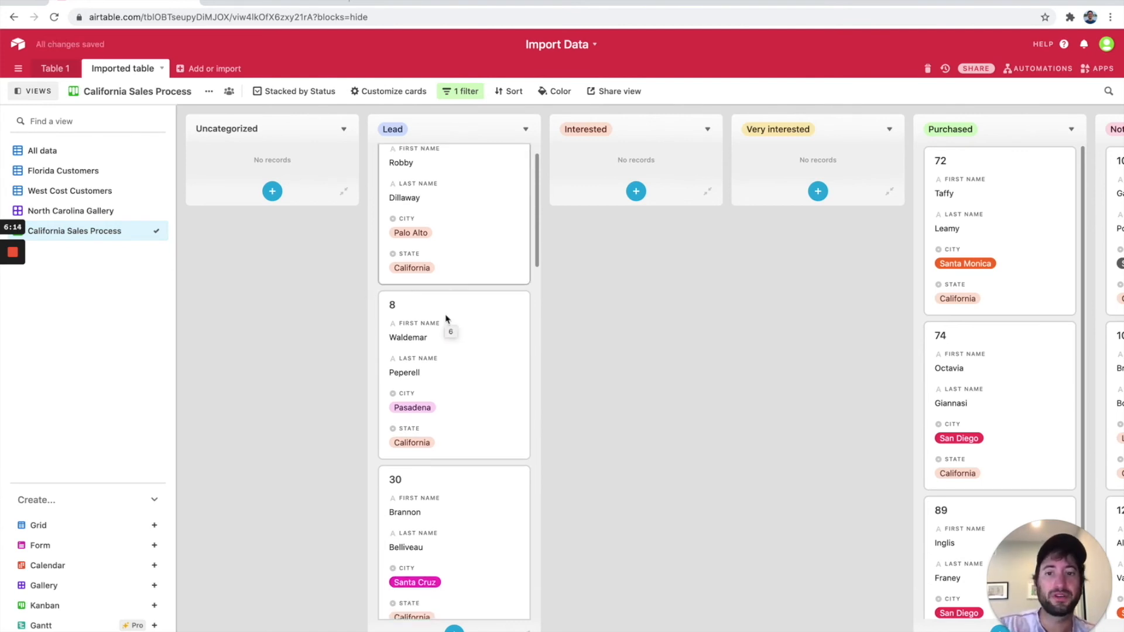
pyautogui.scroll(10, 446, 319)
pyautogui.hscroll(5, 567, 280)
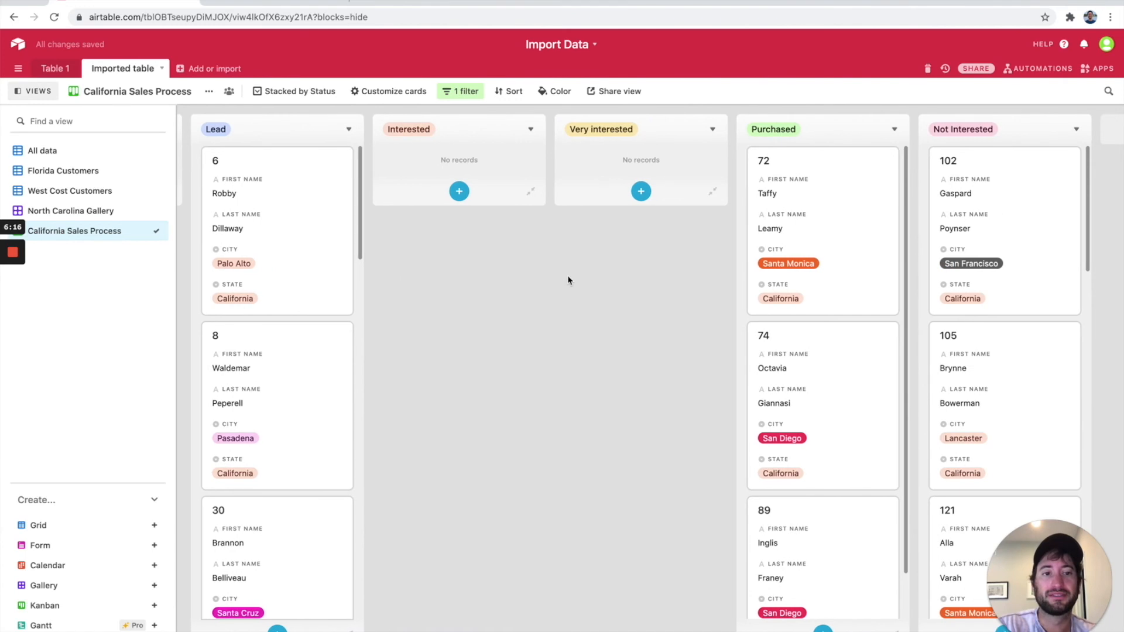
pyautogui.scroll(-1, 720, 314)
pyautogui.scroll(1, 720, 314)
pyautogui.hscroll(2, 720, 313)
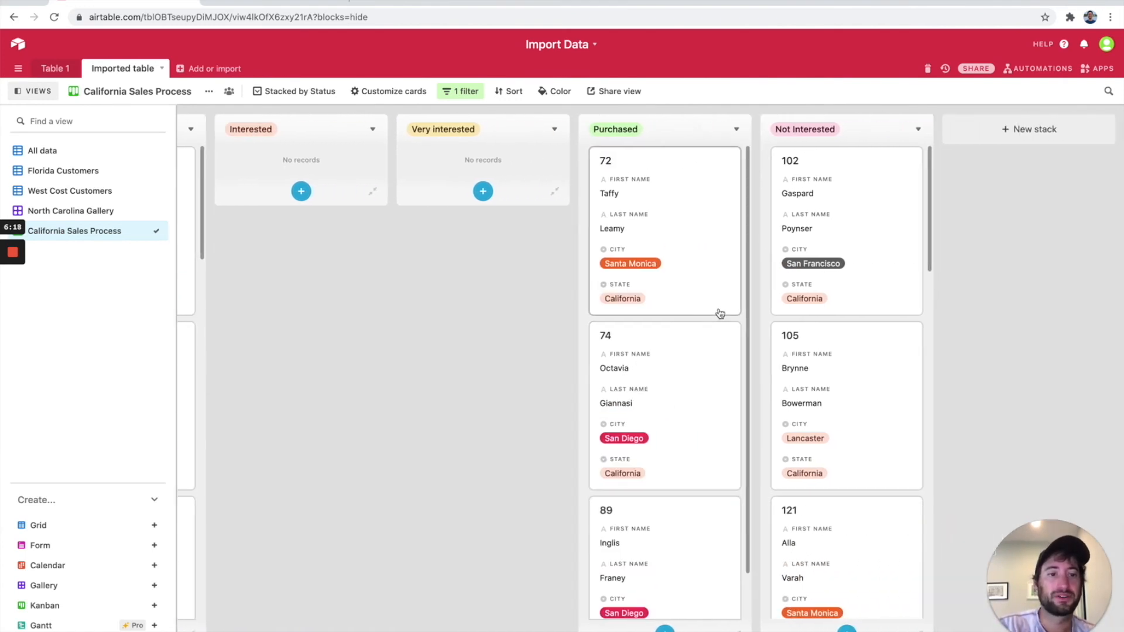
pyautogui.scroll(-5, 890, 444)
pyautogui.scroll(5, 893, 445)
pyautogui.hscroll(-4, 746, 319)
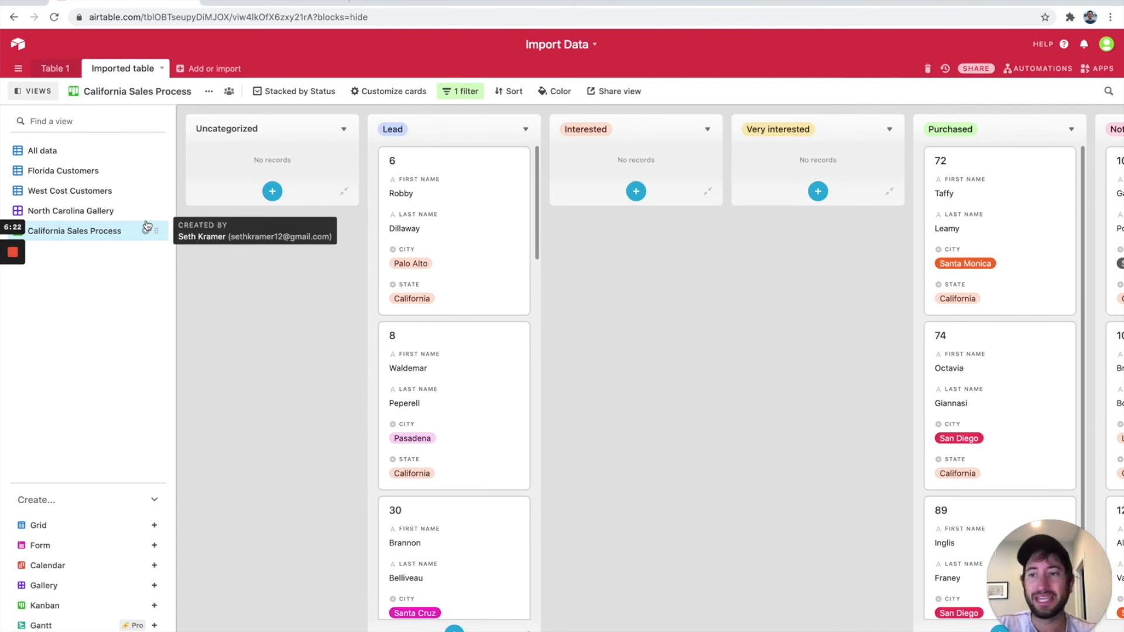
# - View the North Carolina Gallery and West Cost Customers views and return to California Sales Process
pyautogui.click(64, 209)
pyautogui.click(65, 191)
pyautogui.click(80, 234)
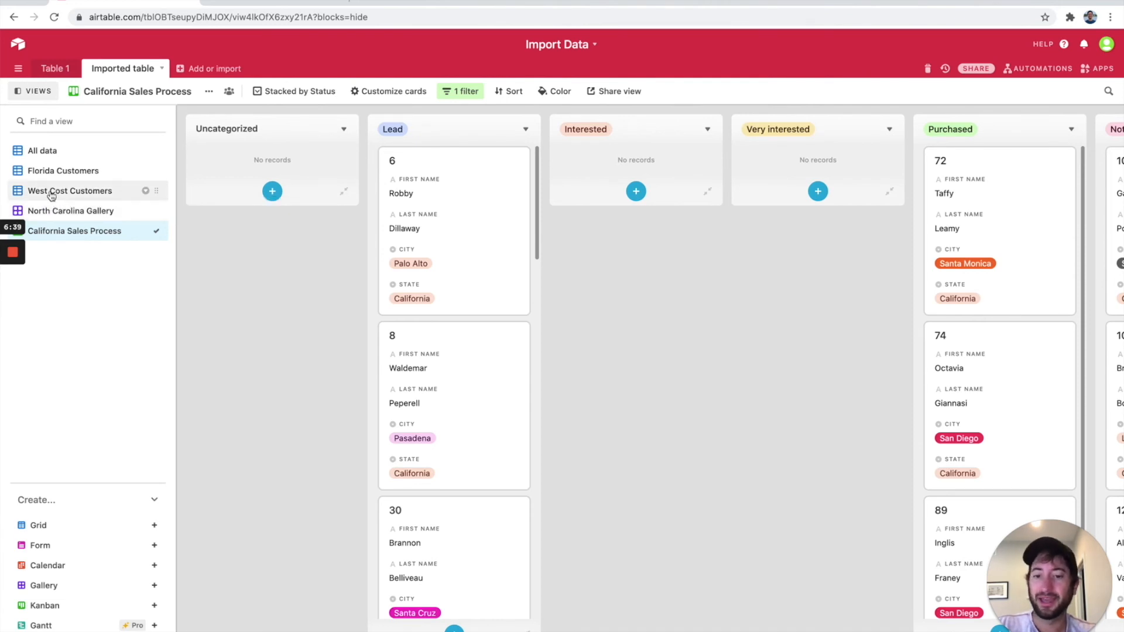
pyautogui.moveTo(15, 279)
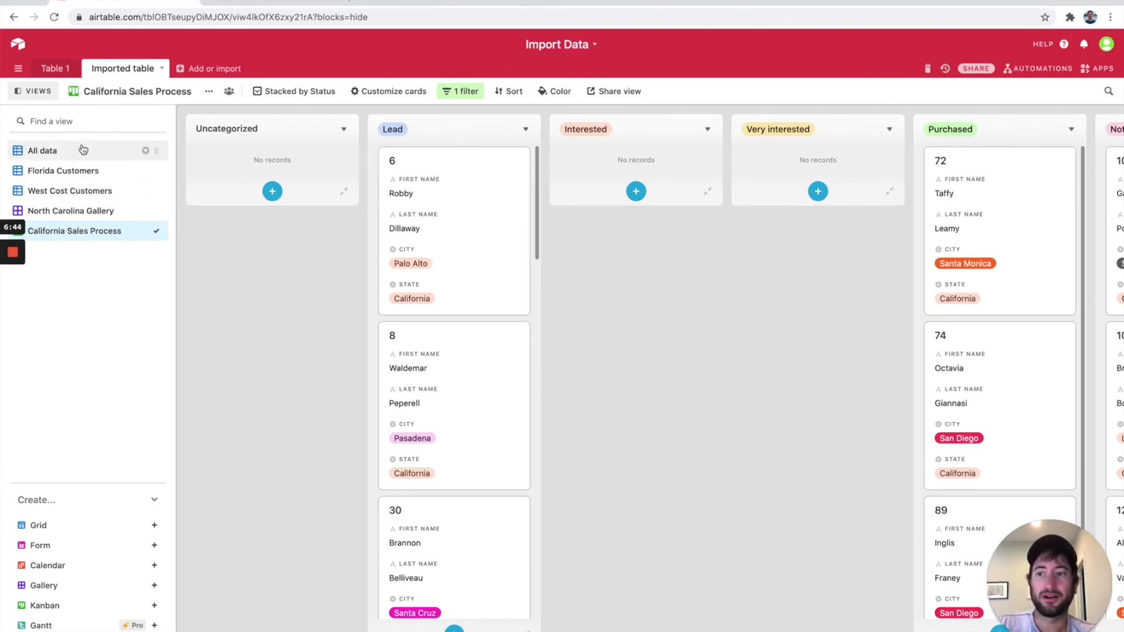
# - Rename the Imported table as Customers
pyautogui.doubleClick(134, 70)
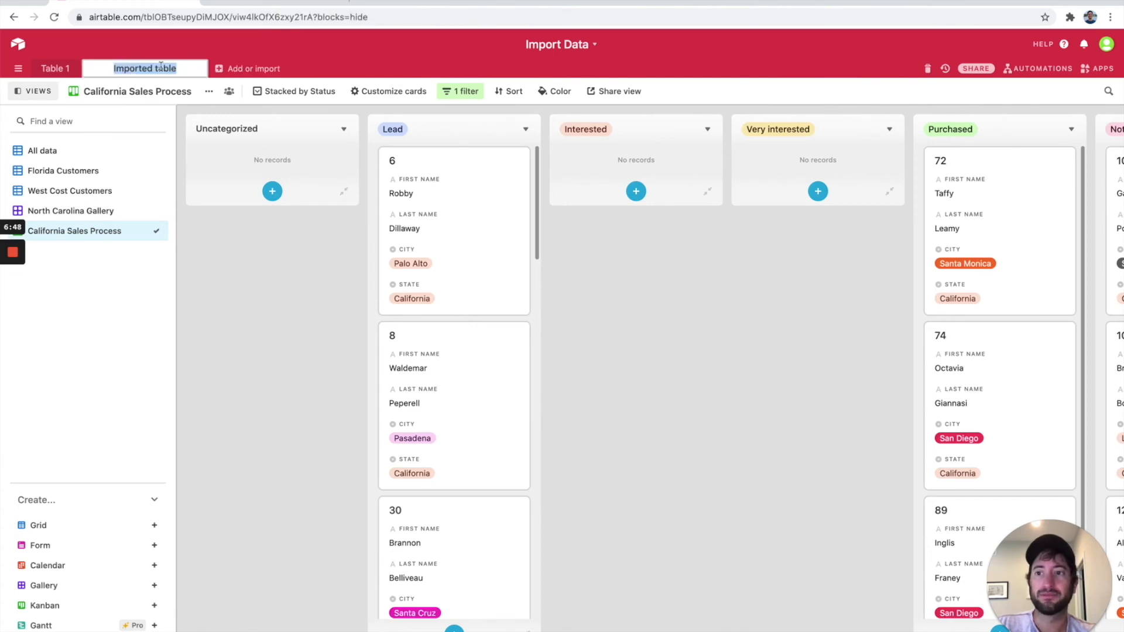
pyautogui.press('BackSpace')
pyautogui.write('Customers')
pyautogui.press('Return')
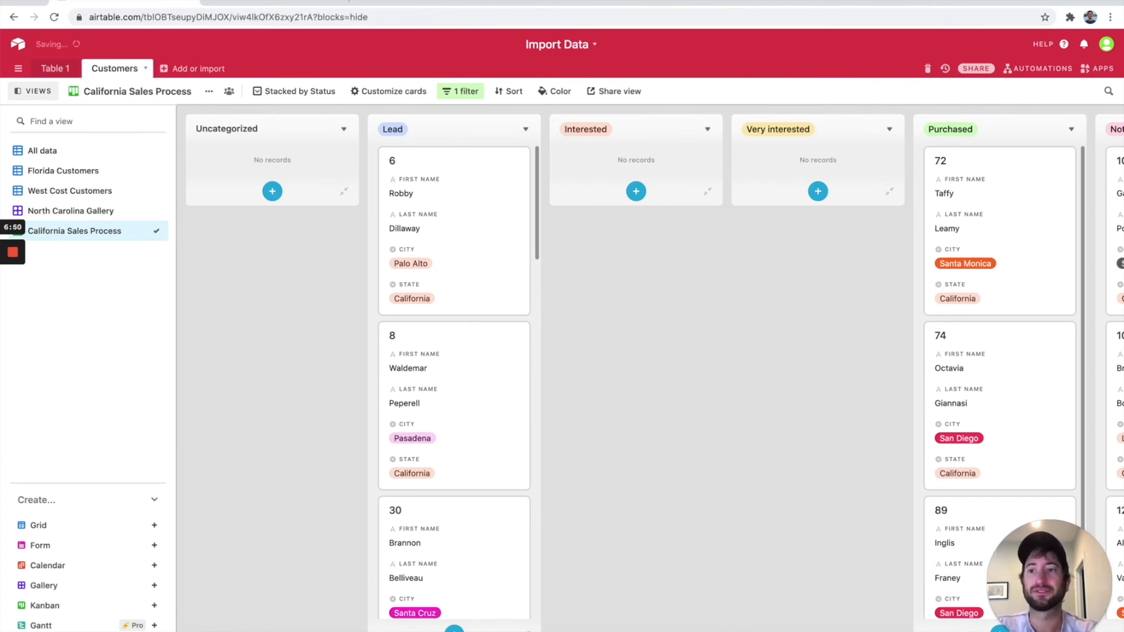
# - Rename the imported customer table as Prospects
pyautogui.doubleClick(115, 69)
pyautogui.write('P')
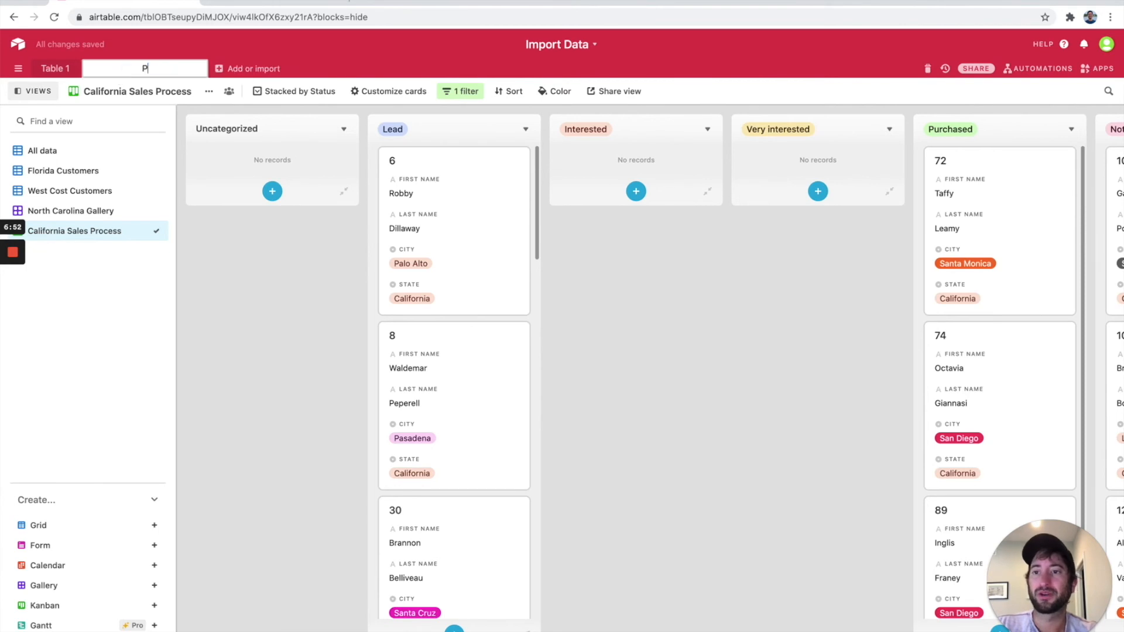
pyautogui.write('rospects')
pyautogui.press('Return')
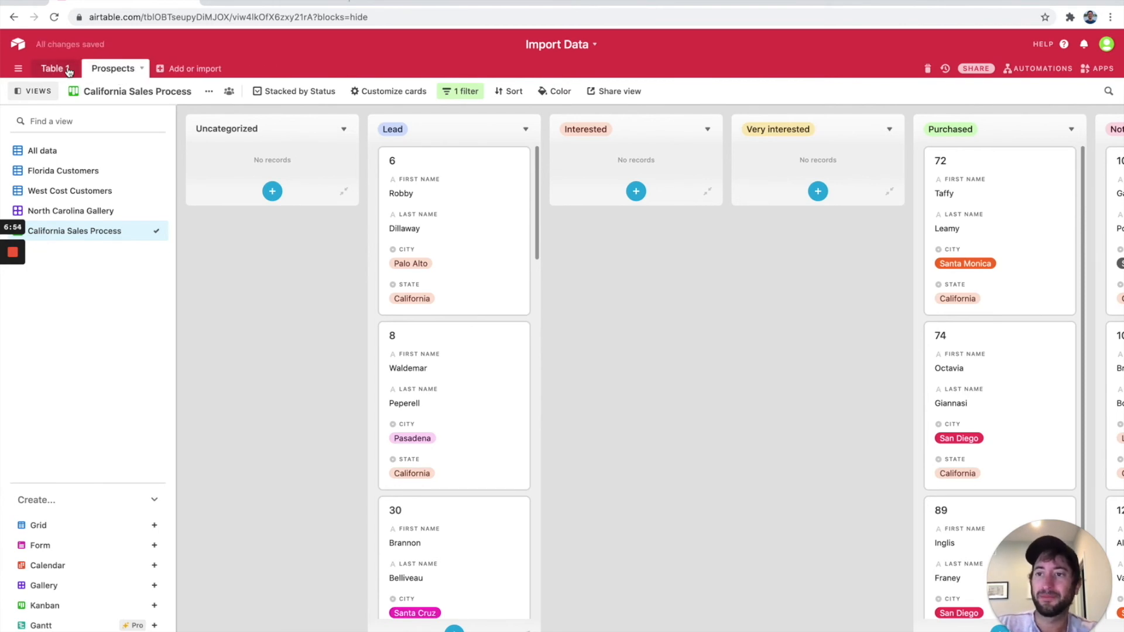
# - Check the views of Table 1, return to the Prospects table and open its All data view
pyautogui.click(55, 69)
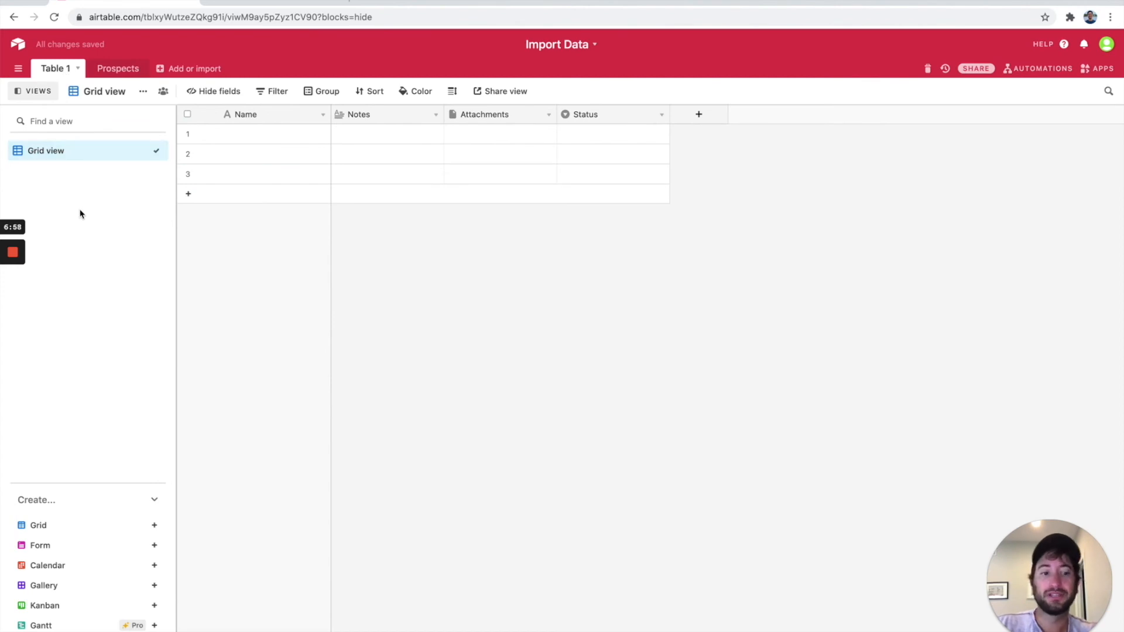
pyautogui.click(120, 72)
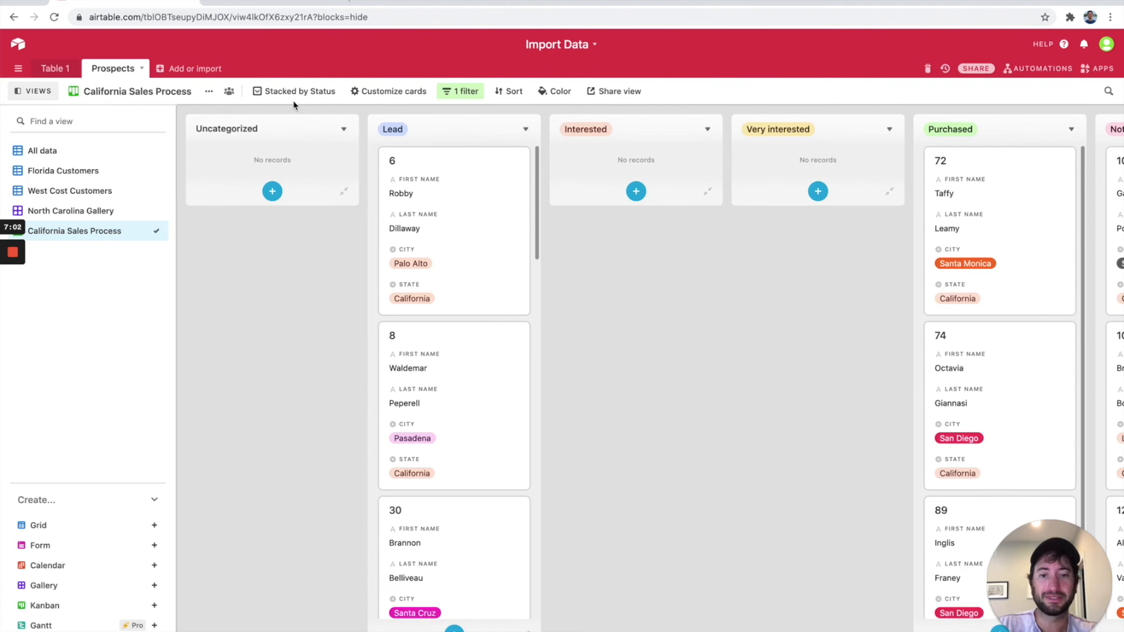
pyautogui.click(66, 153)
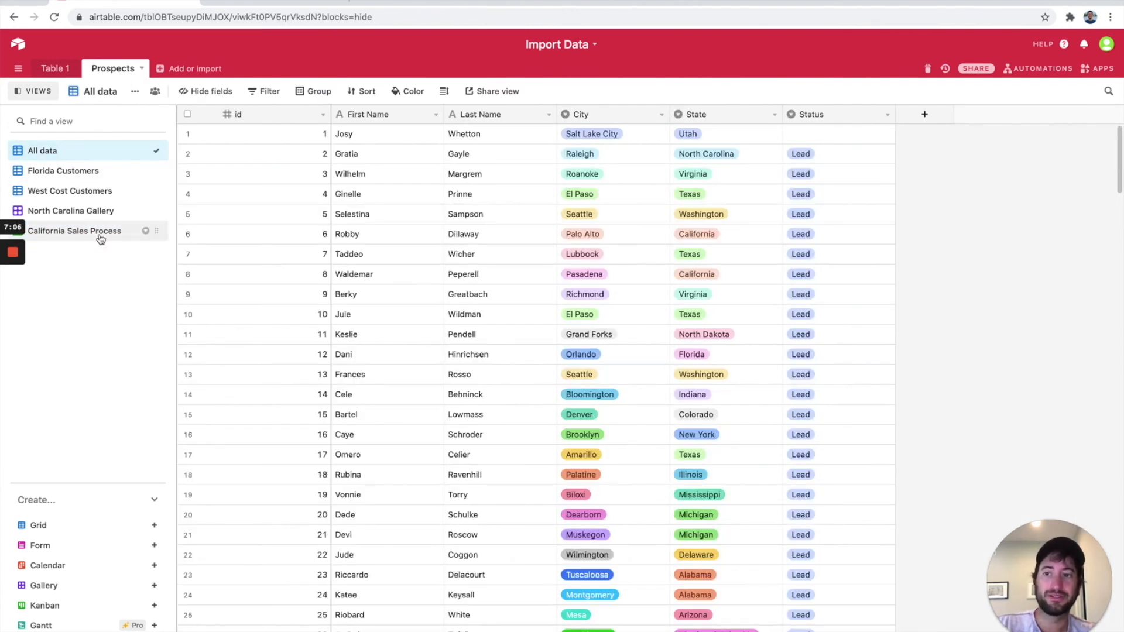
# - Look through the saved Prospects views and compare them with Table 1, ending on Florida Customers
pyautogui.click(92, 193)
pyautogui.click(90, 174)
pyautogui.click(90, 191)
pyautogui.click(90, 214)
pyautogui.click(90, 233)
pyautogui.click(90, 210)
pyautogui.click(90, 191)
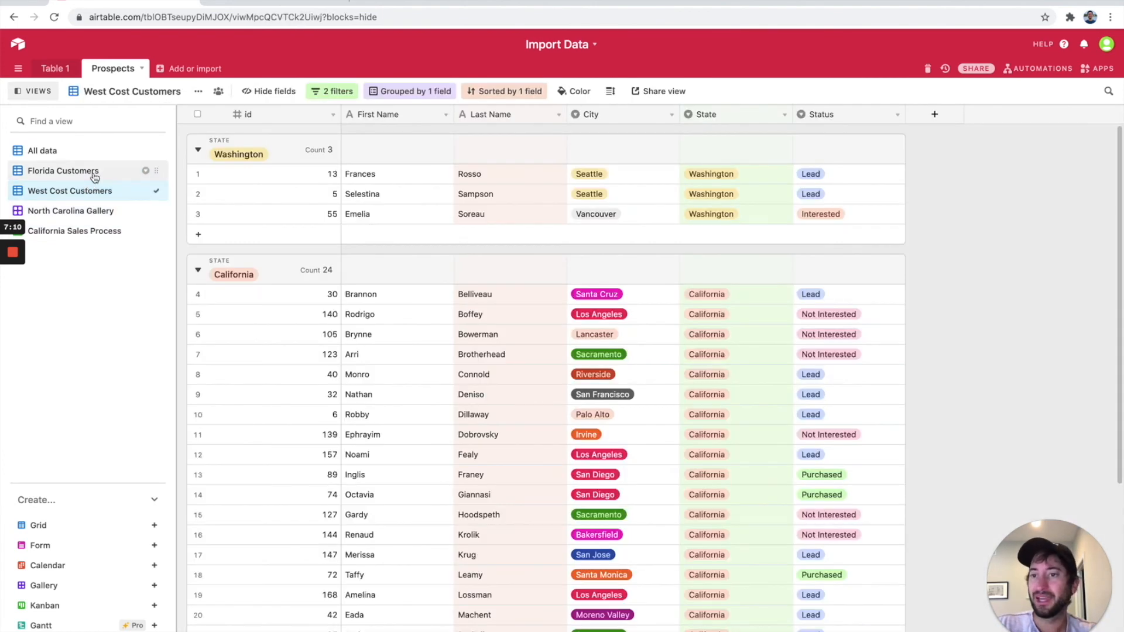
pyautogui.click(94, 173)
pyautogui.click(52, 68)
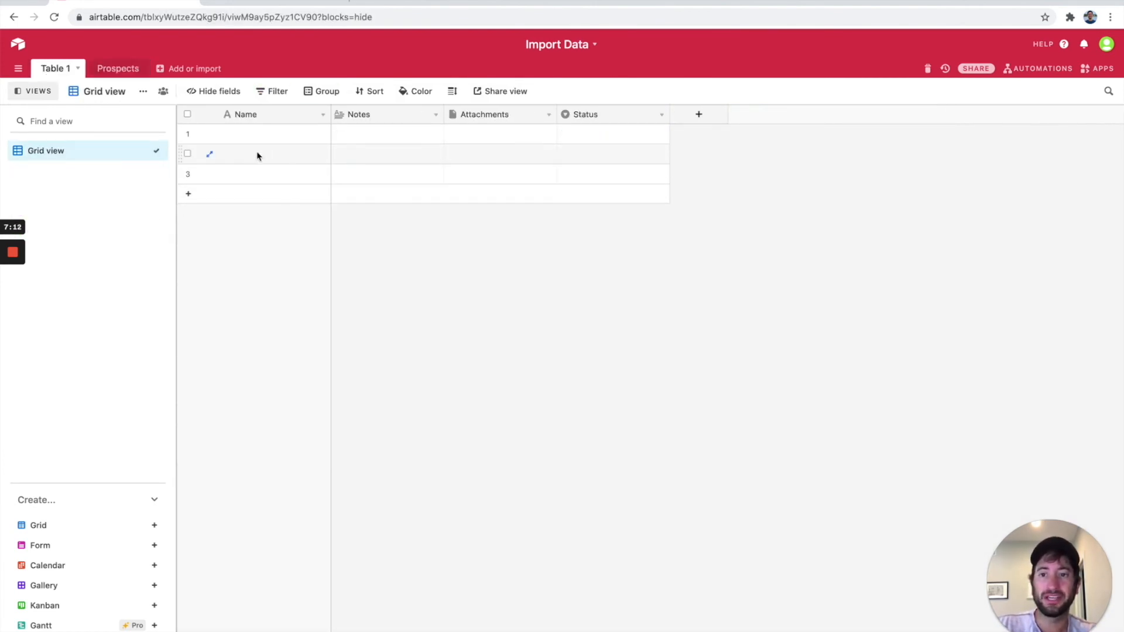
pyautogui.click(118, 69)
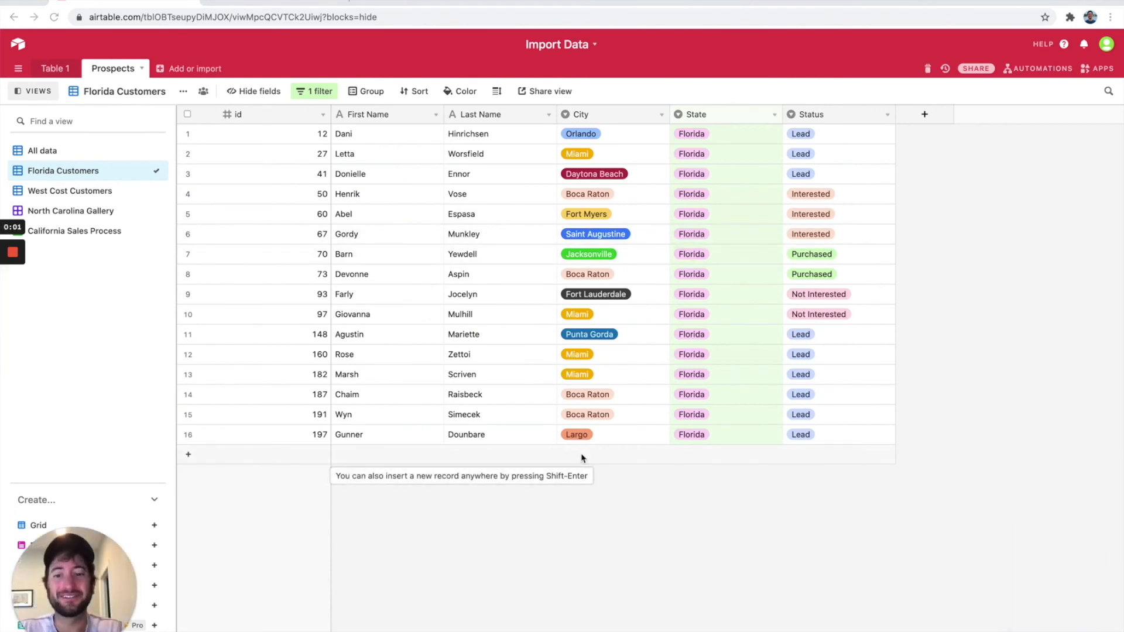
pyautogui.moveTo(113, 574); pyautogui.dragTo(1086, 568)
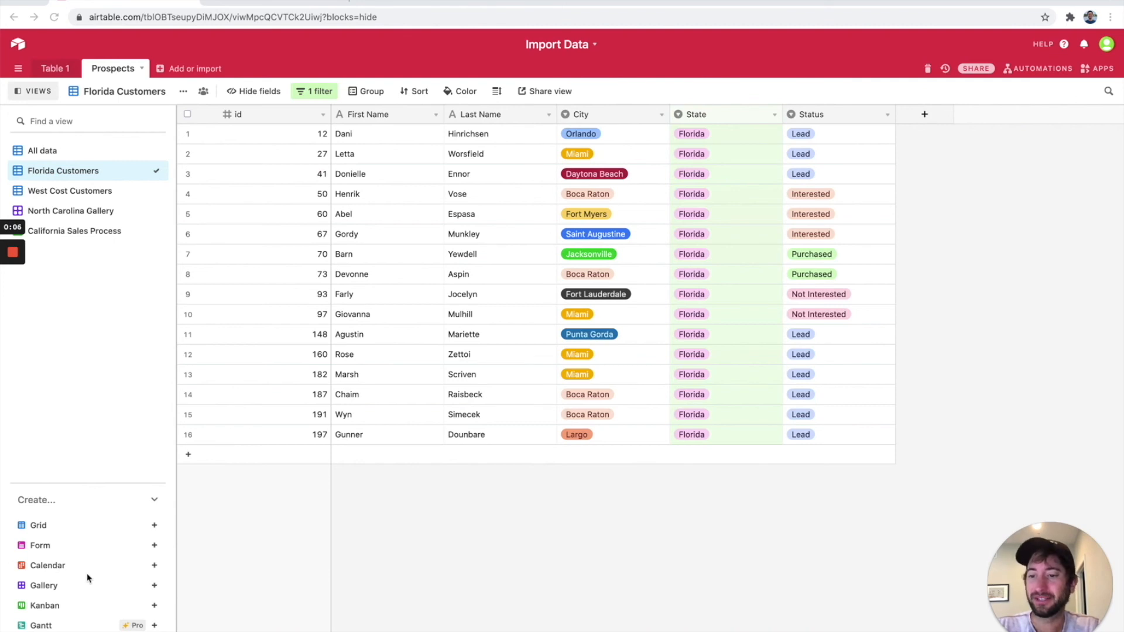
pyautogui.moveTo(74, 547)
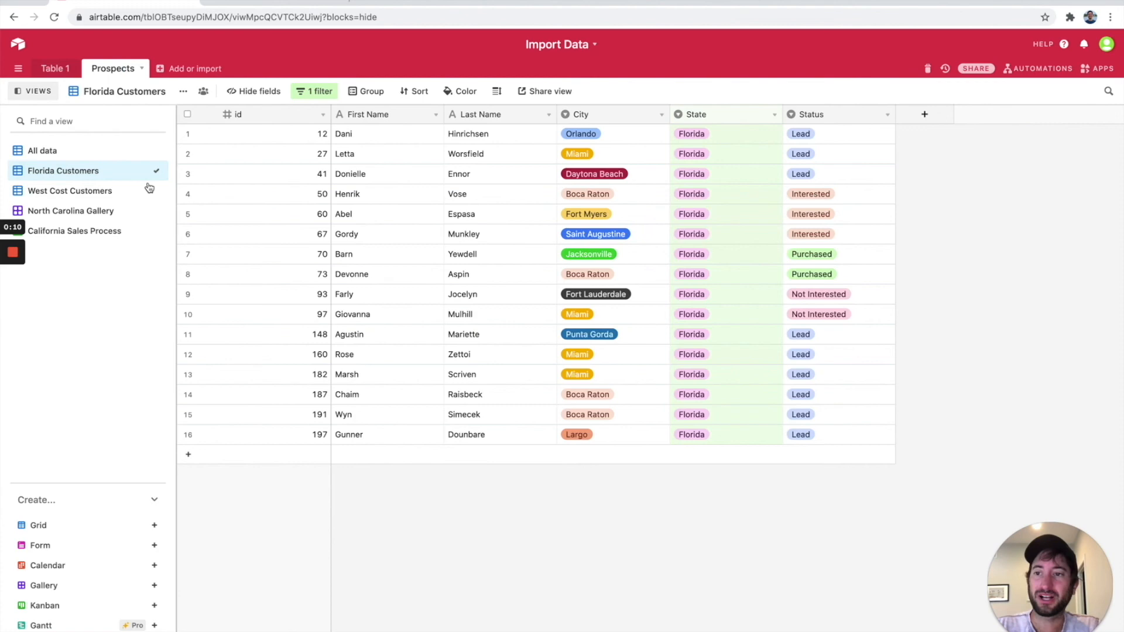
# - Open the All data view and look through its customer records
pyautogui.click(106, 154)
pyautogui.scroll(-20, 368, 234)
pyautogui.scroll(20, 367, 235)
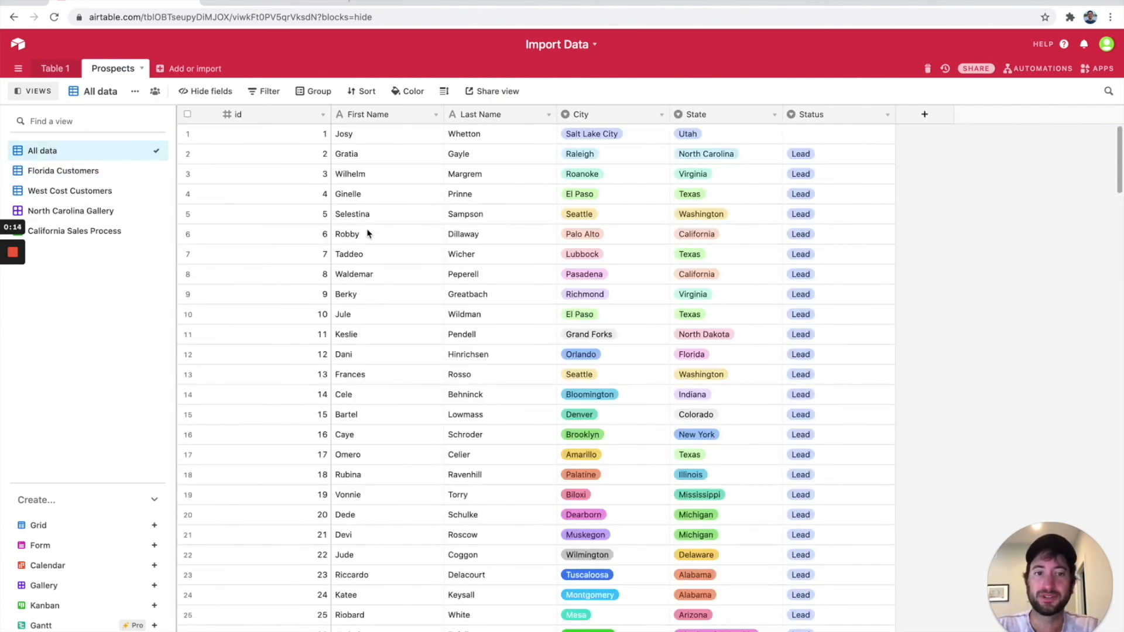
pyautogui.scroll(-20, 326, 365)
pyautogui.scroll(20, 326, 363)
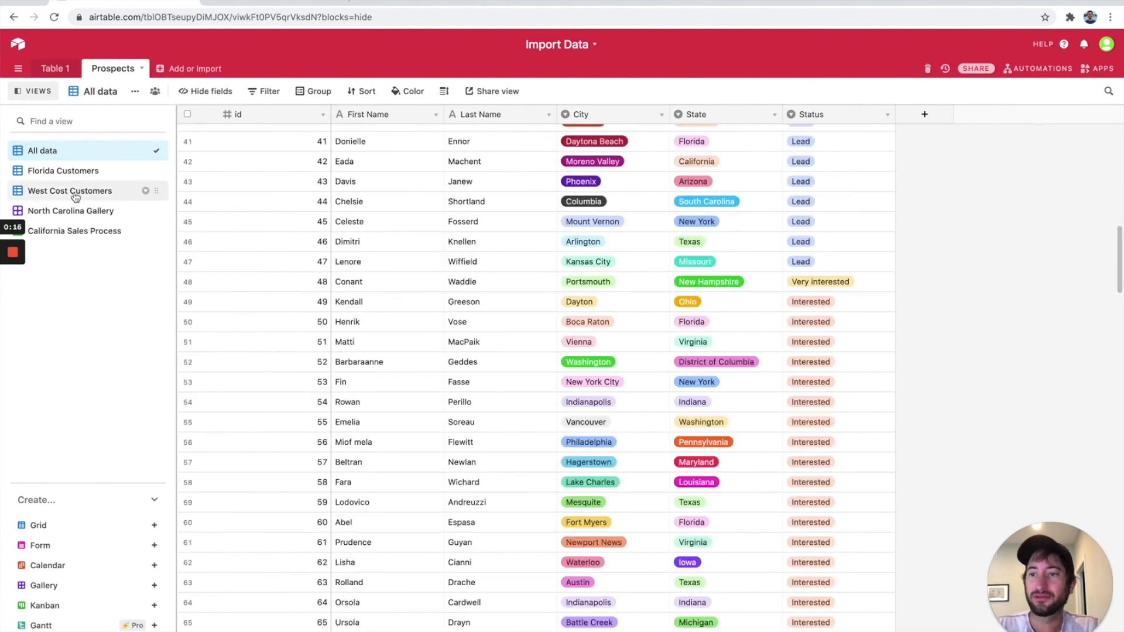
# - Create a form view in the Prospects table
pyautogui.click(70, 546)
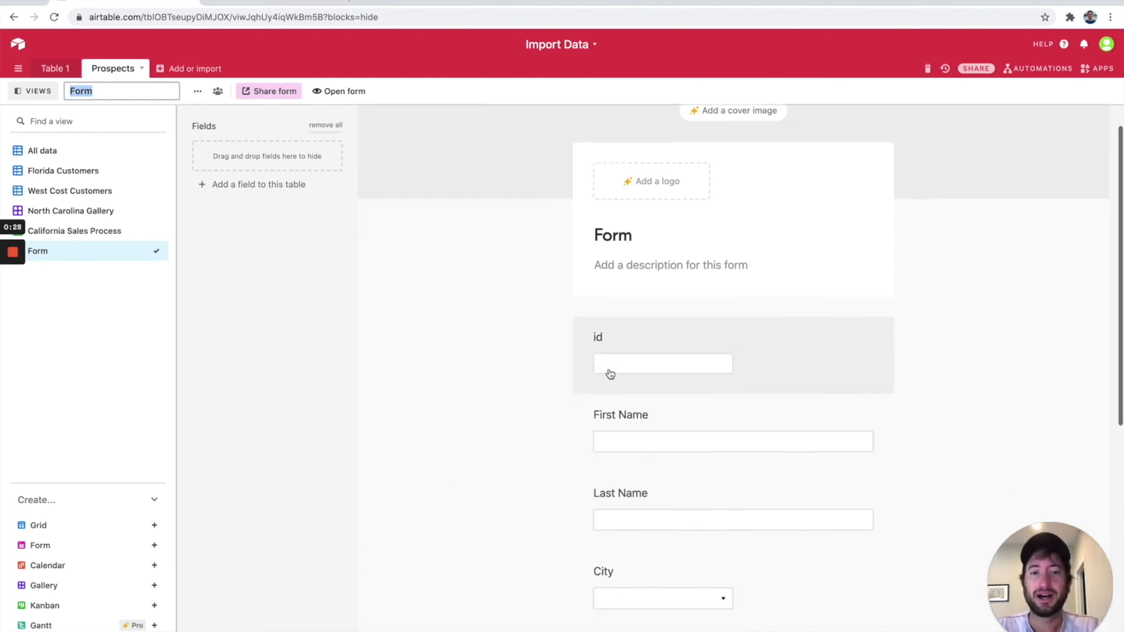
pyautogui.scroll(-3, 607, 373)
pyautogui.scroll(3, 606, 373)
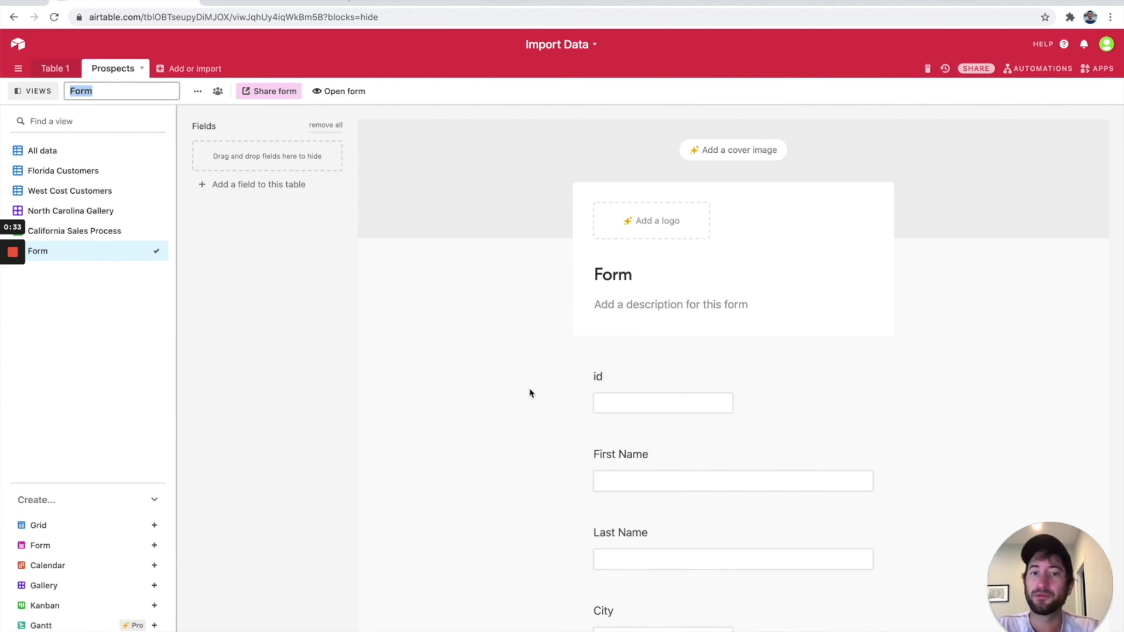
# - Examine the form's fields and after-submission options, comparing them with the columns of the All data view
pyautogui.scroll(-8, 644, 363)
pyautogui.scroll(8, 671, 326)
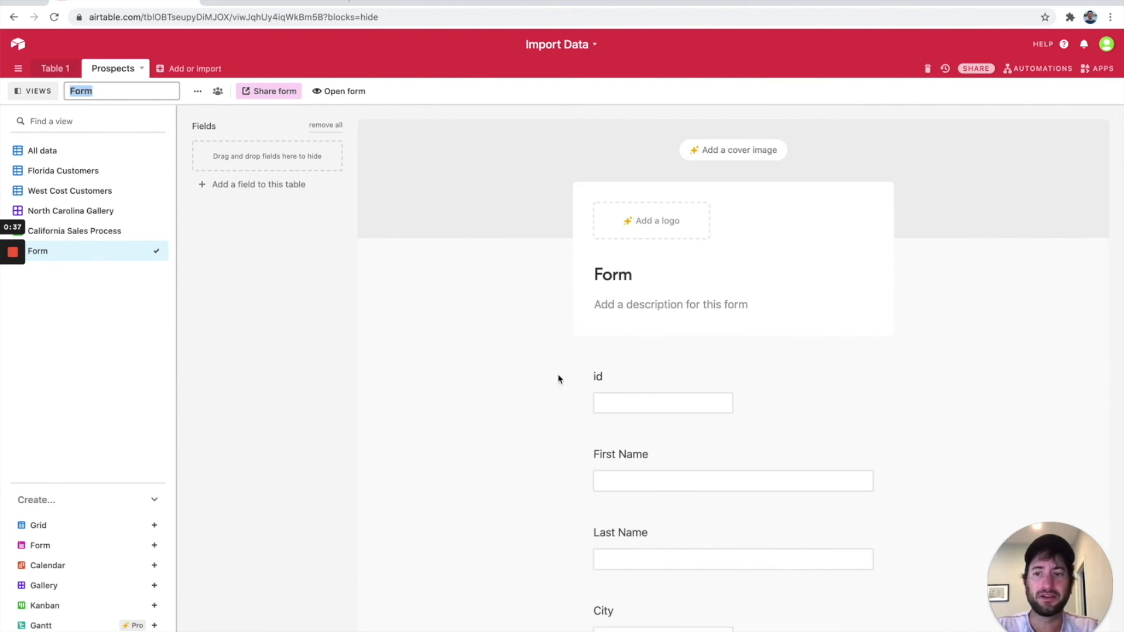
pyautogui.scroll(-8, 557, 377)
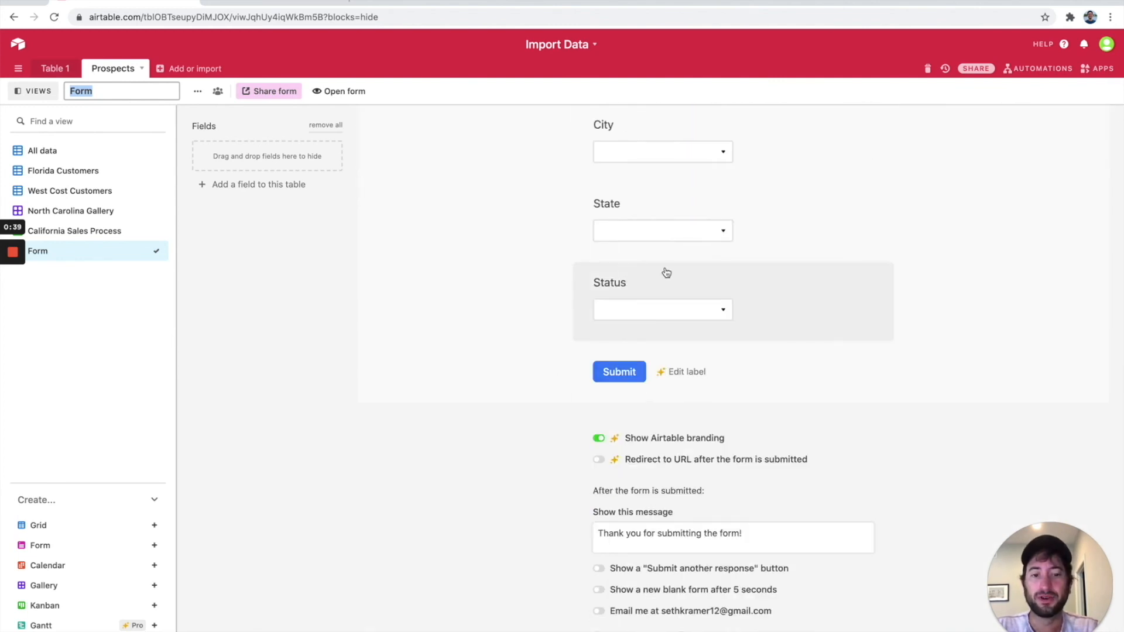
pyautogui.scroll(8, 664, 271)
pyautogui.scroll(-3, 555, 434)
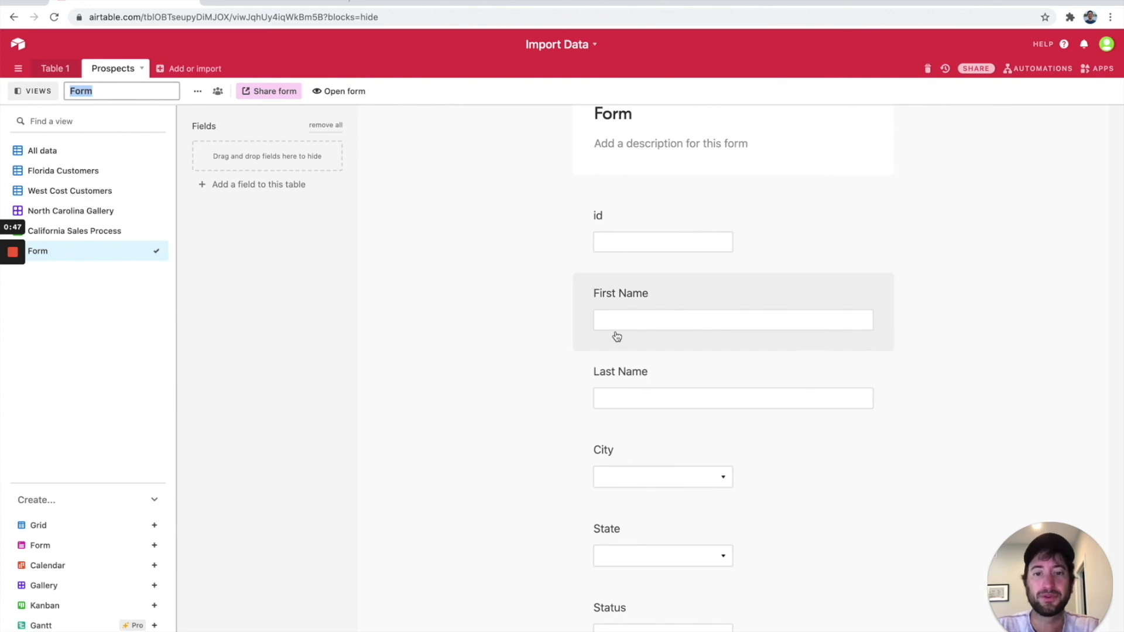
pyautogui.scroll(3, 614, 334)
pyautogui.scroll(-8, 637, 153)
pyautogui.scroll(8, 644, 293)
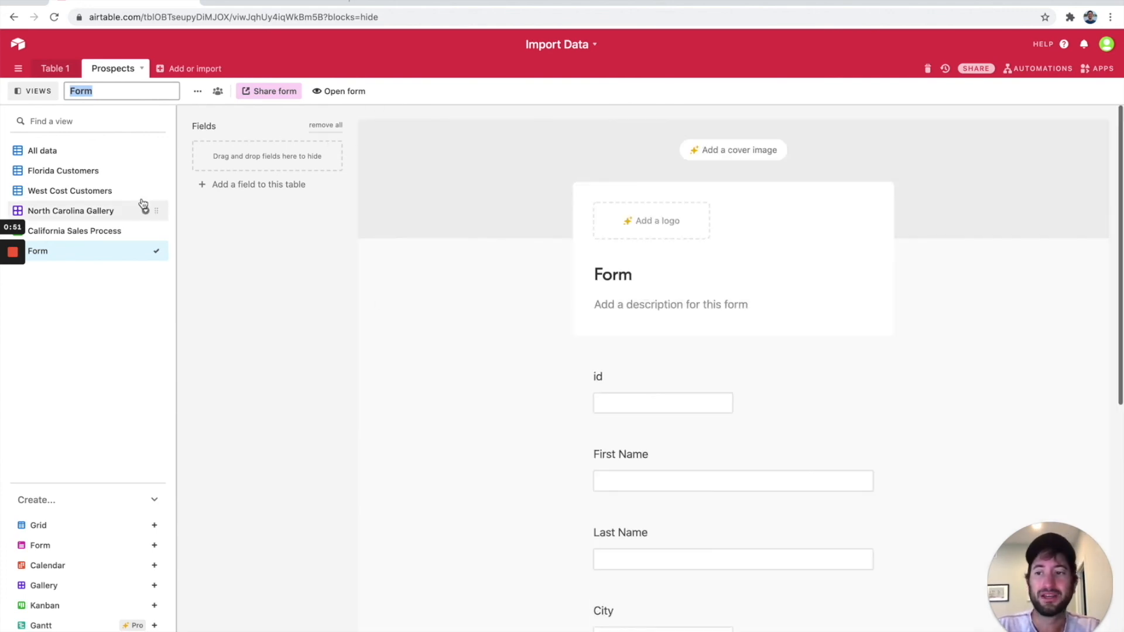
pyautogui.click(100, 154)
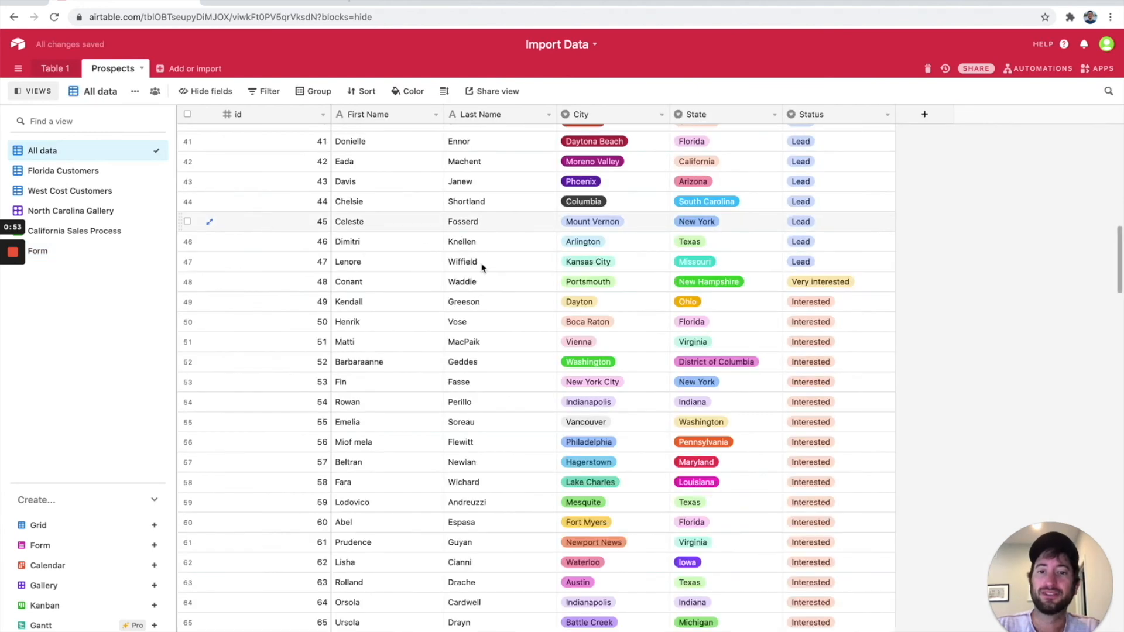
pyautogui.click(82, 249)
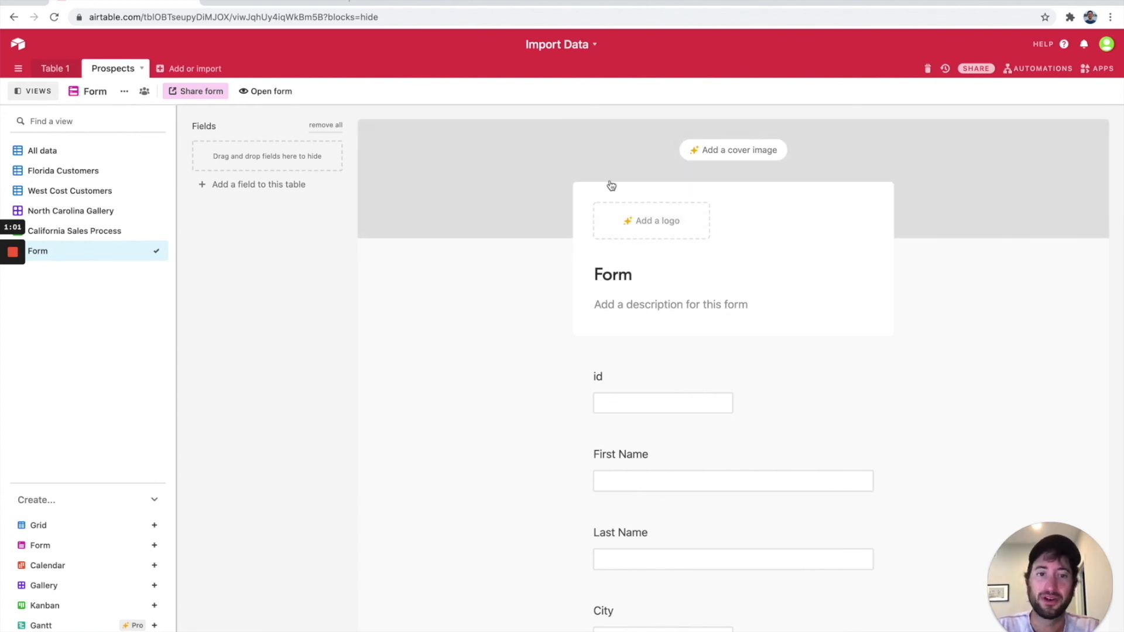
# - Try to turn off the Airtable branding on the form
pyautogui.scroll(-8, 493, 277)
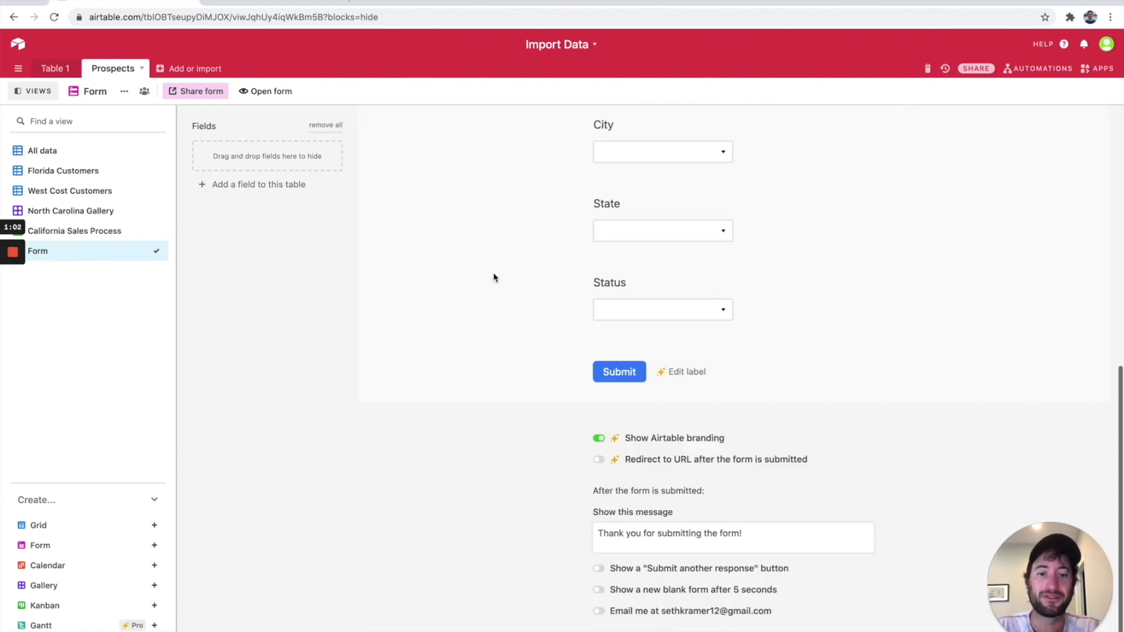
pyautogui.click(600, 439)
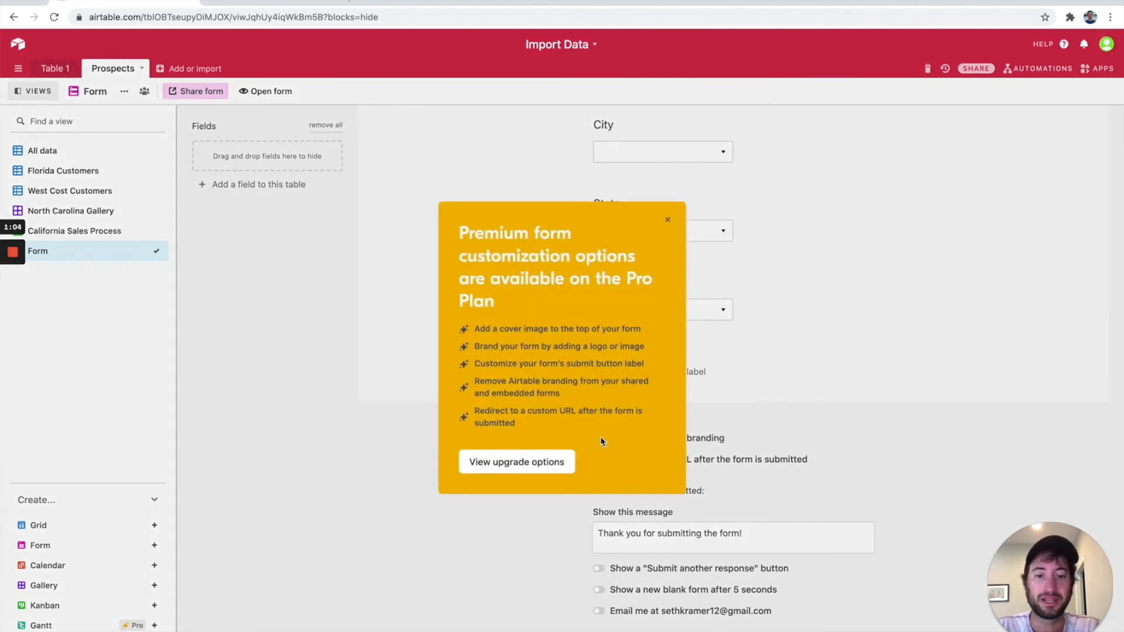
pyautogui.click(665, 227)
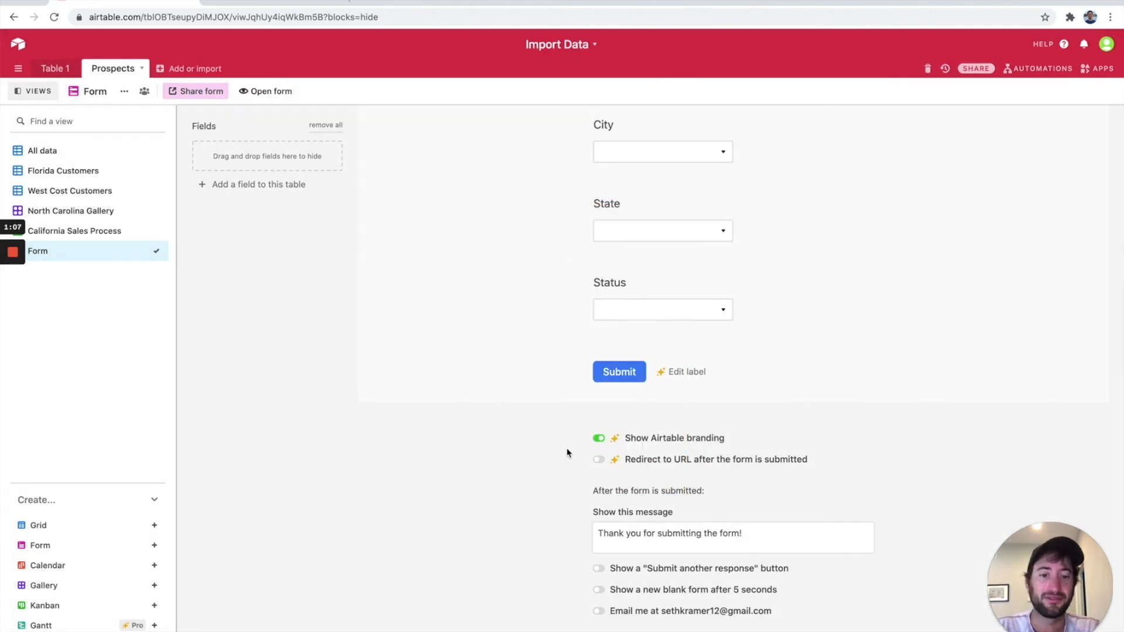
pyautogui.click(599, 440)
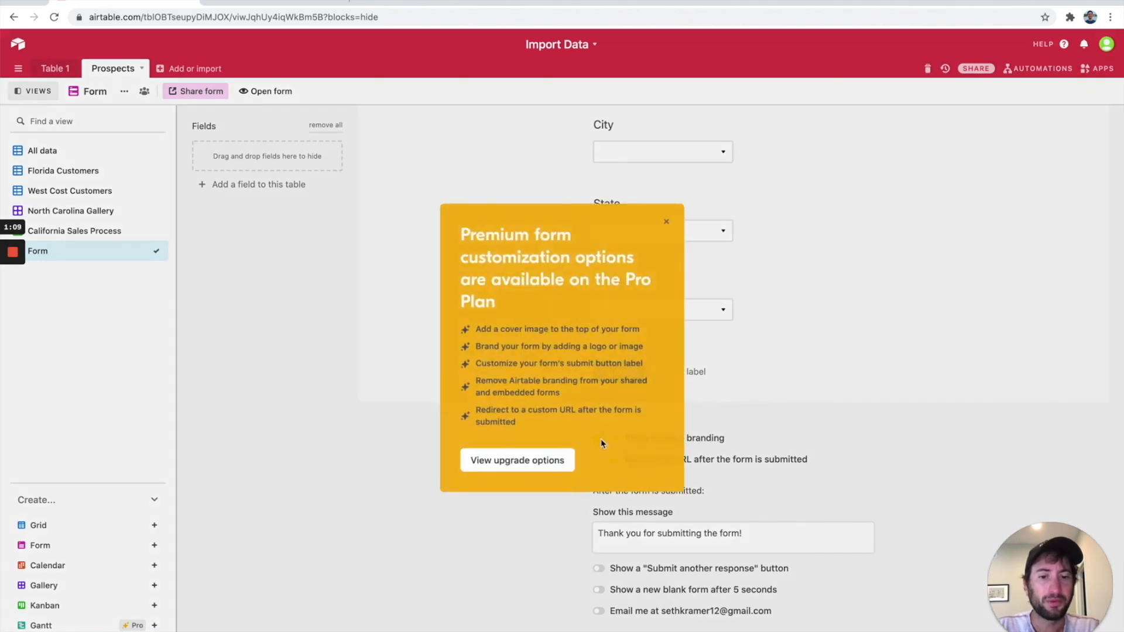
pyautogui.click(665, 227)
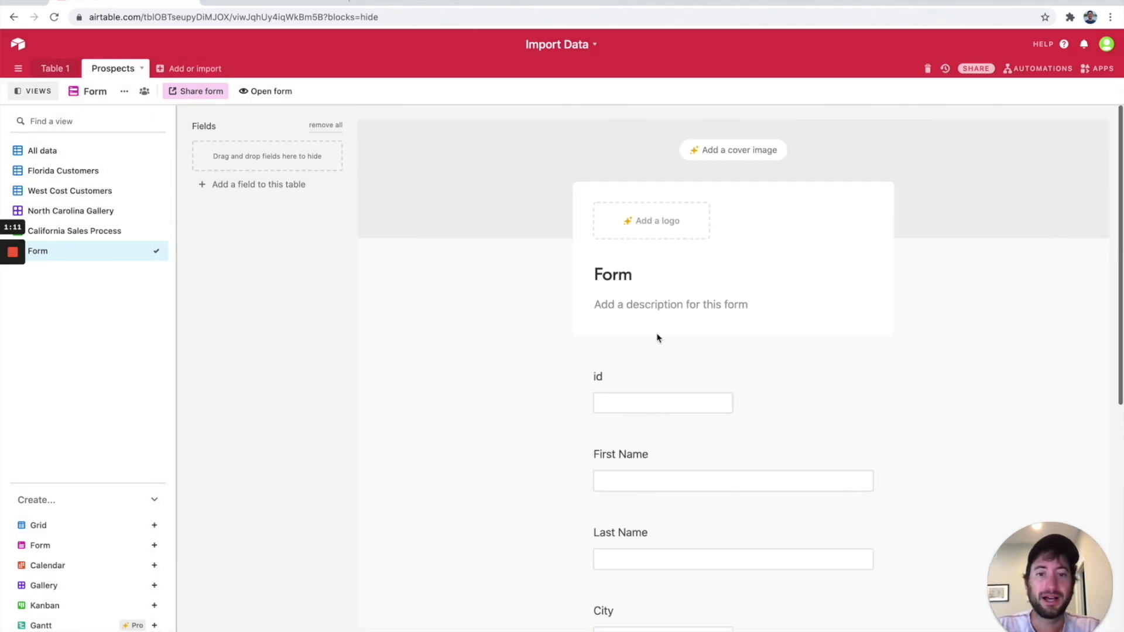
# - Change the form's title to New Lead
pyautogui.click(629, 272)
pyautogui.doubleClick(624, 272)
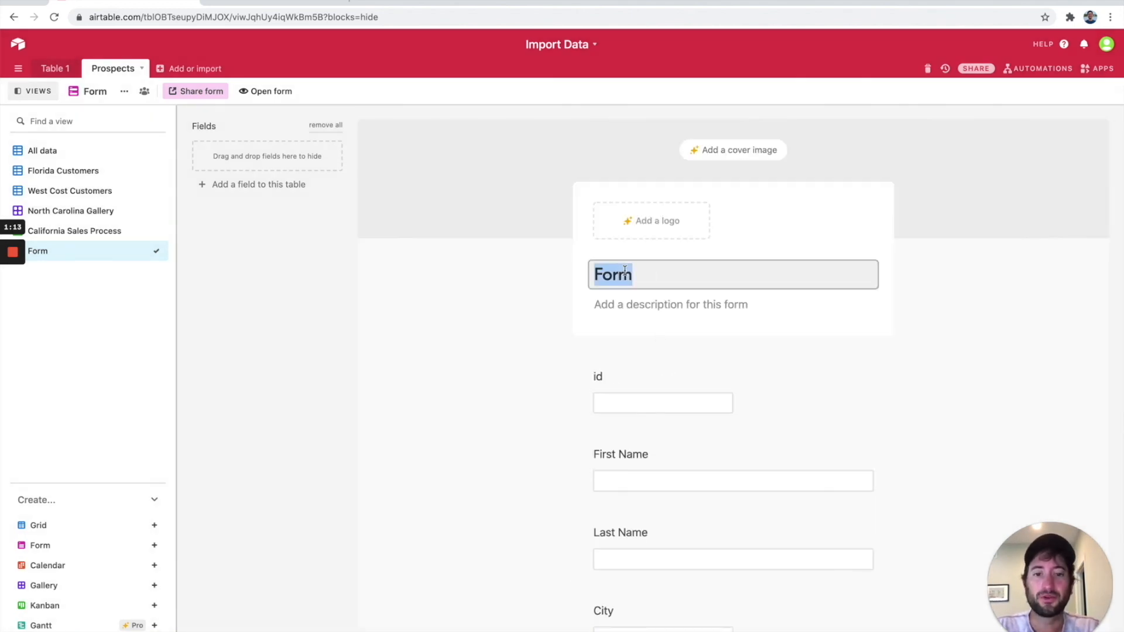
pyautogui.write('New Lead')
# - Add the description "Fill out the new lead for Airtable" below the form's title
pyautogui.click(624, 299)
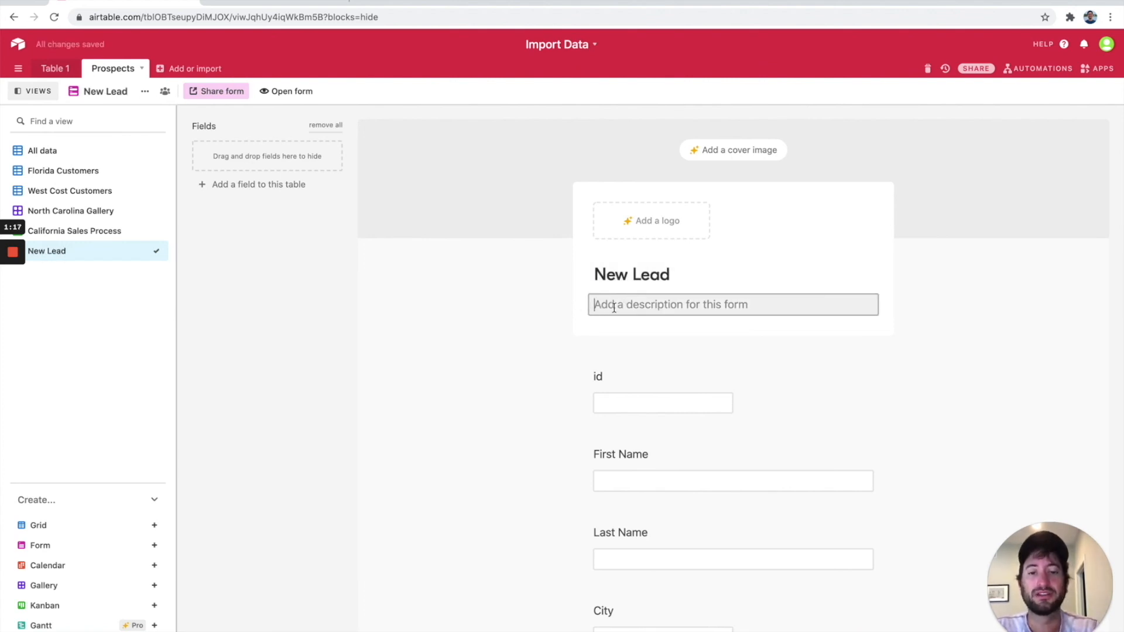
pyautogui.write('Fill out the ')
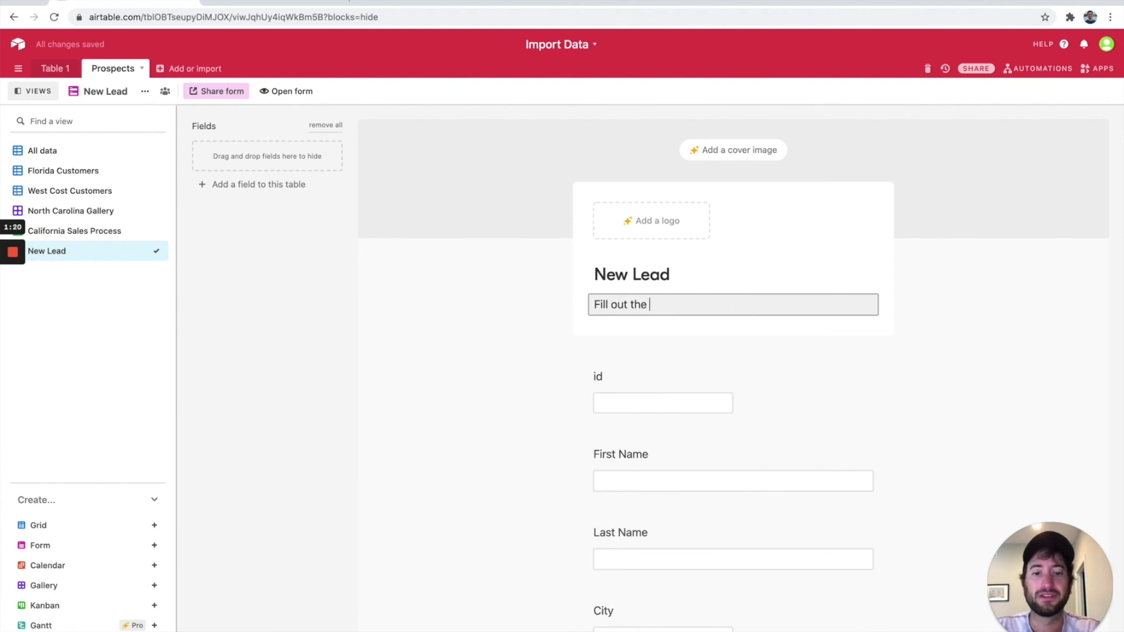
pyautogui.write('new lea')
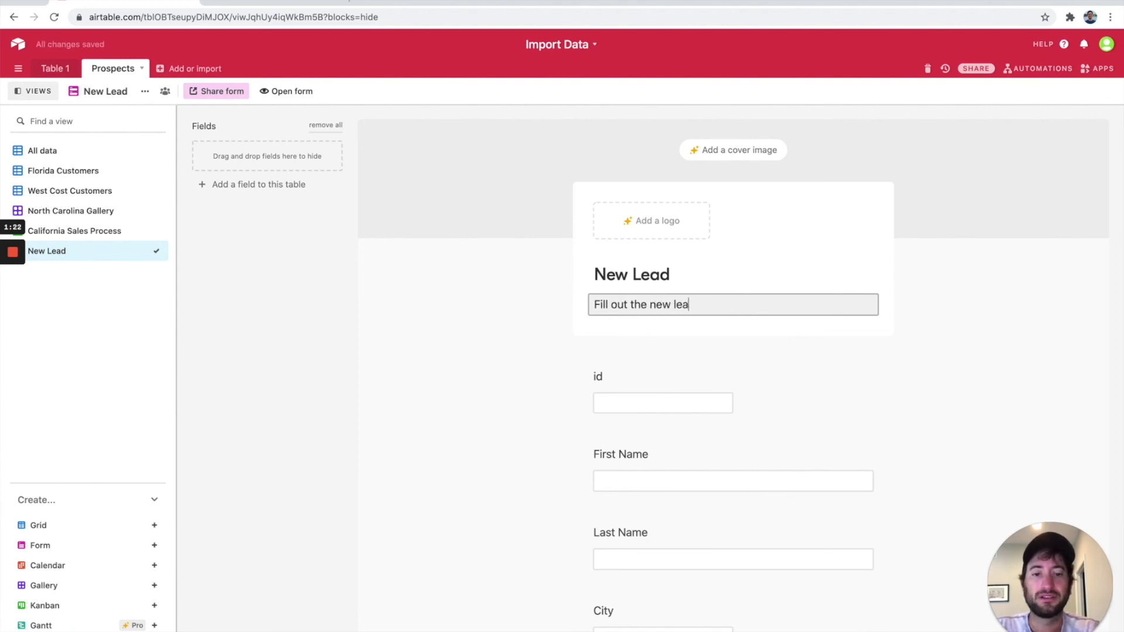
pyautogui.write('d for Airtable')
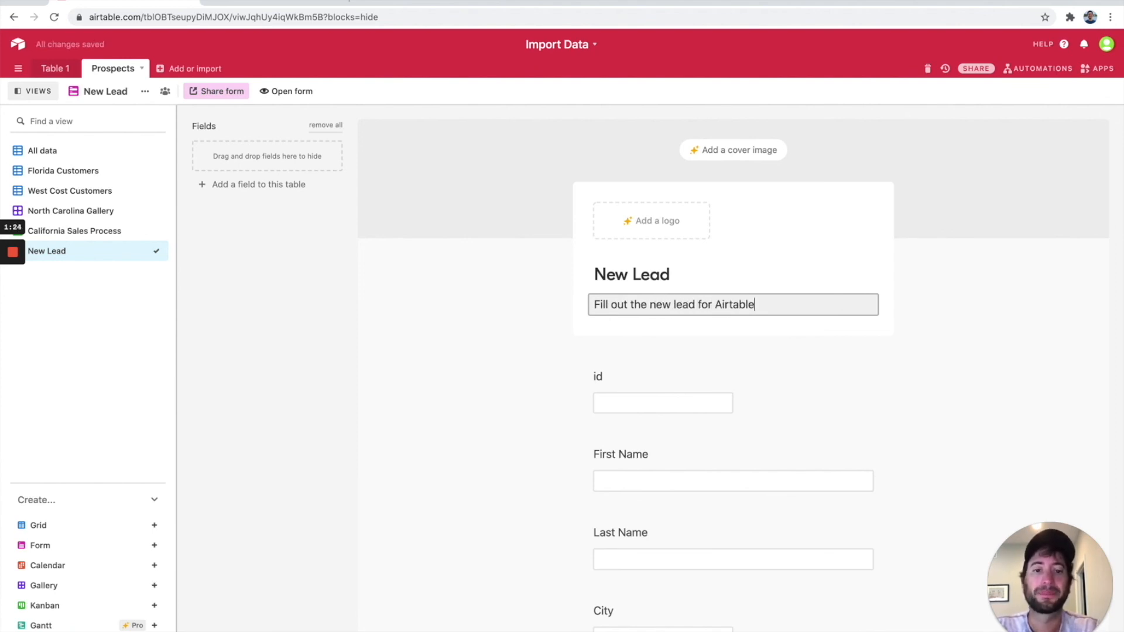
pyautogui.click(529, 367)
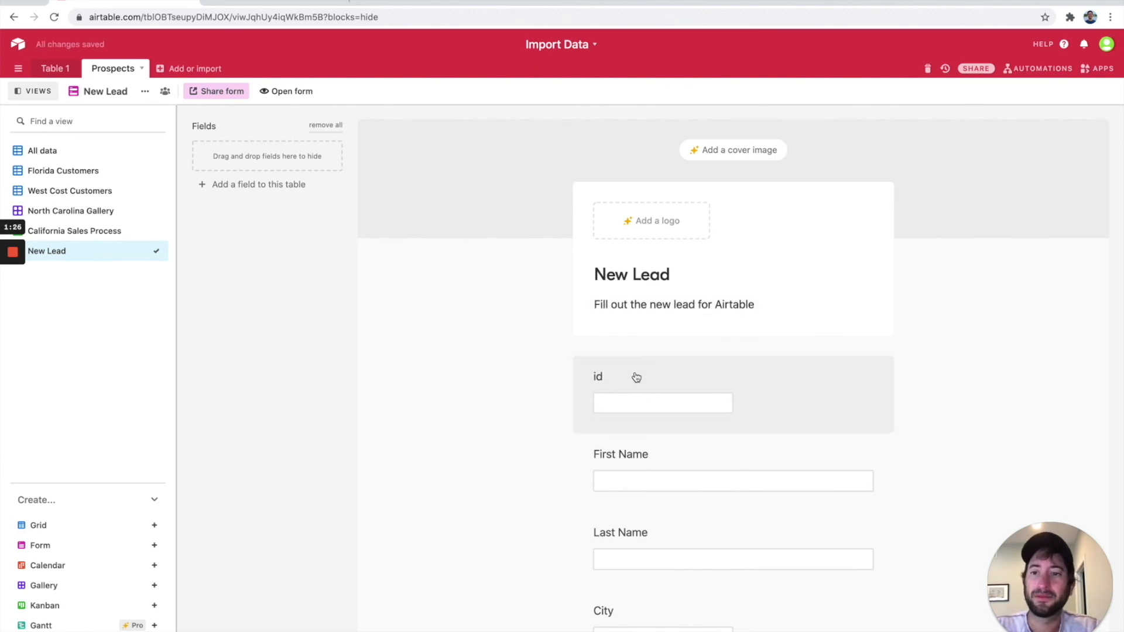
# - Hide the id field from the form and put it back above First Name
pyautogui.scroll(-2, 636, 376)
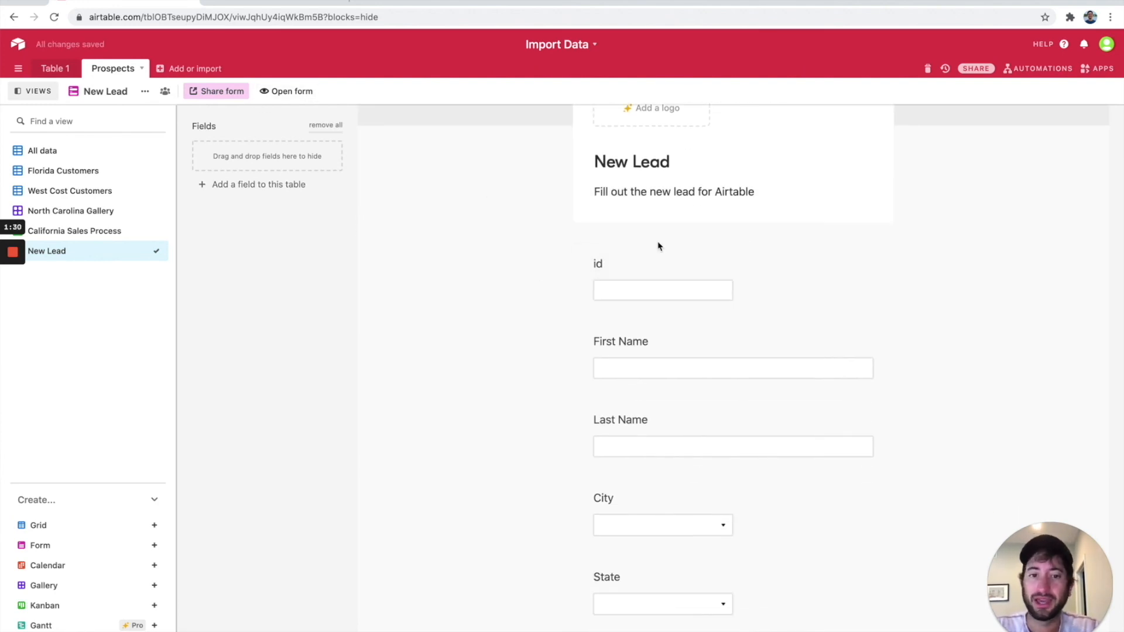
pyautogui.click(654, 272)
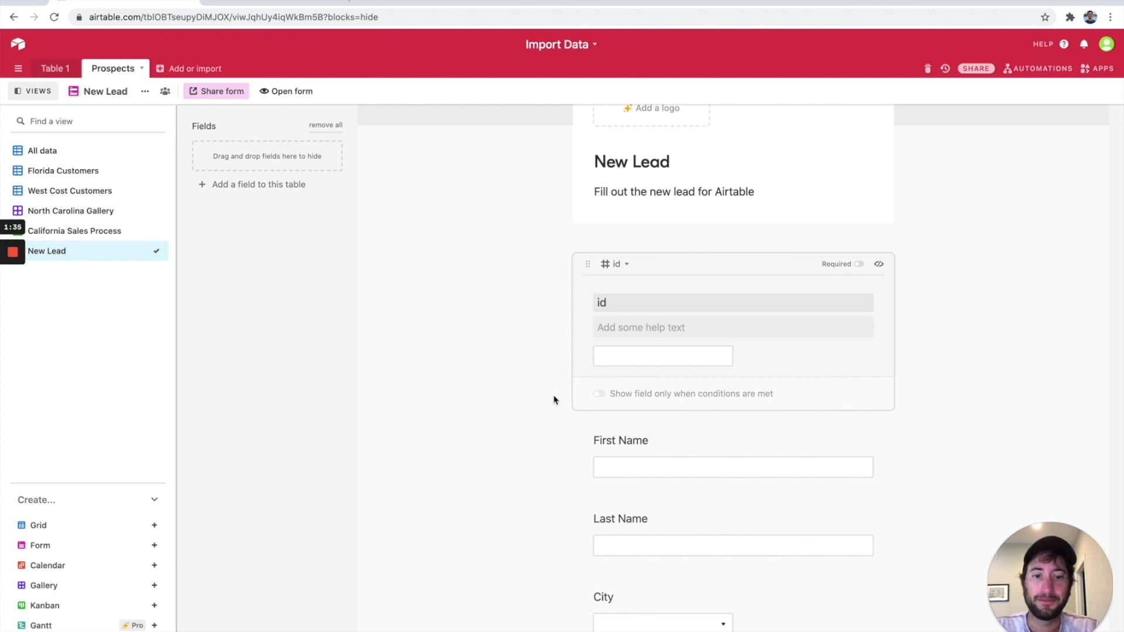
pyautogui.click(878, 267)
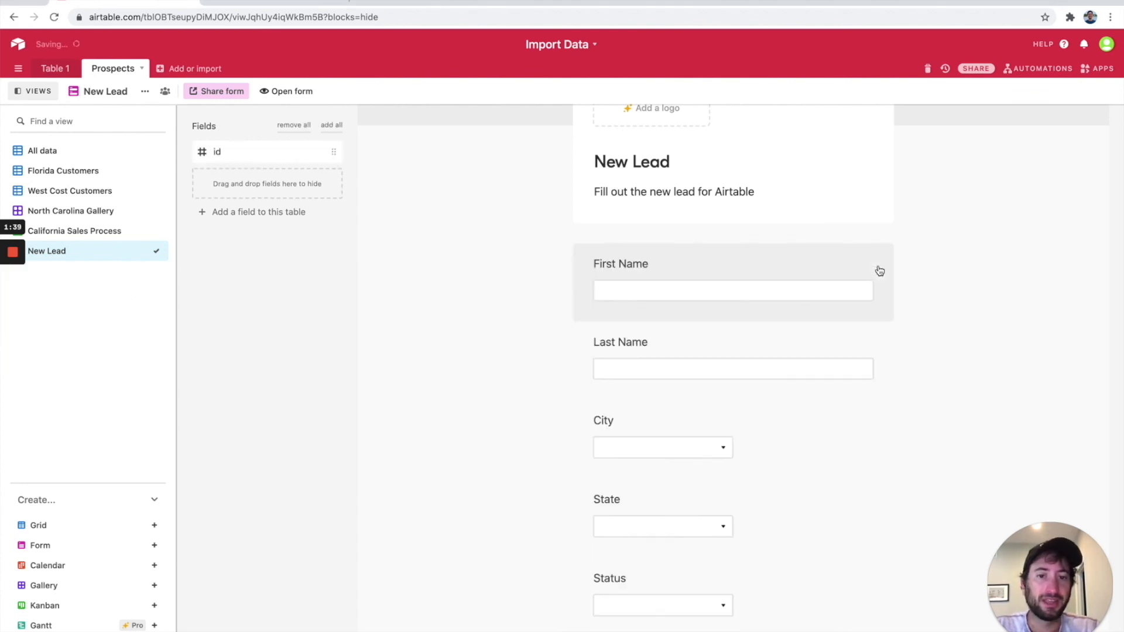
pyautogui.moveTo(231, 163); pyautogui.dragTo(661, 188)
# - Hide the id field so the form starts with First Name
pyautogui.scroll(-2, 699, 286)
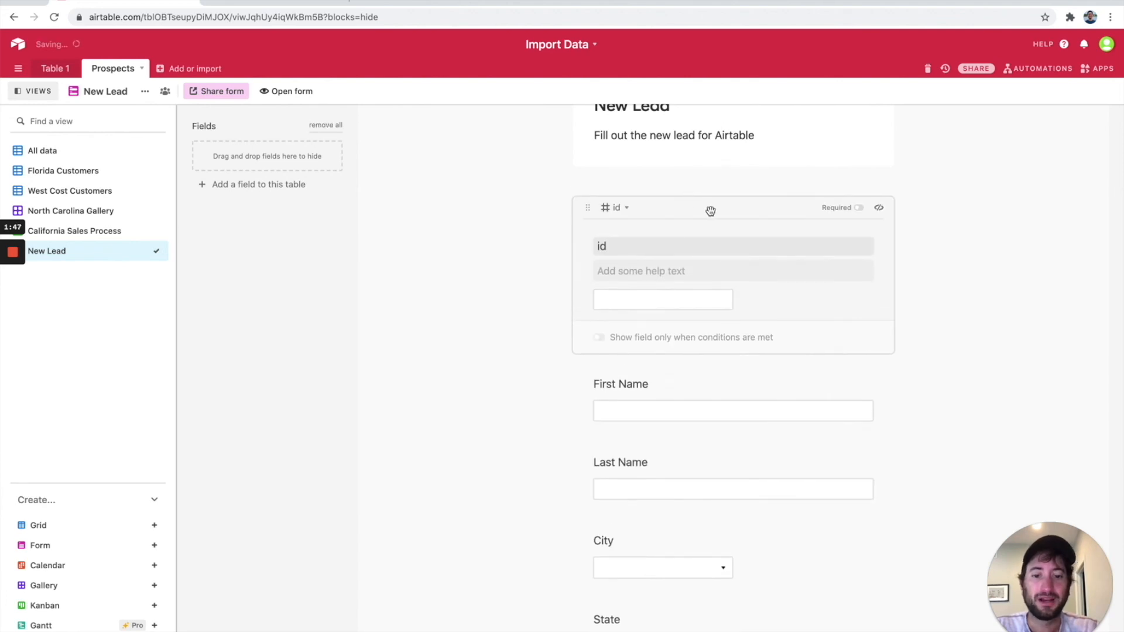
pyautogui.scroll(-1, 710, 211)
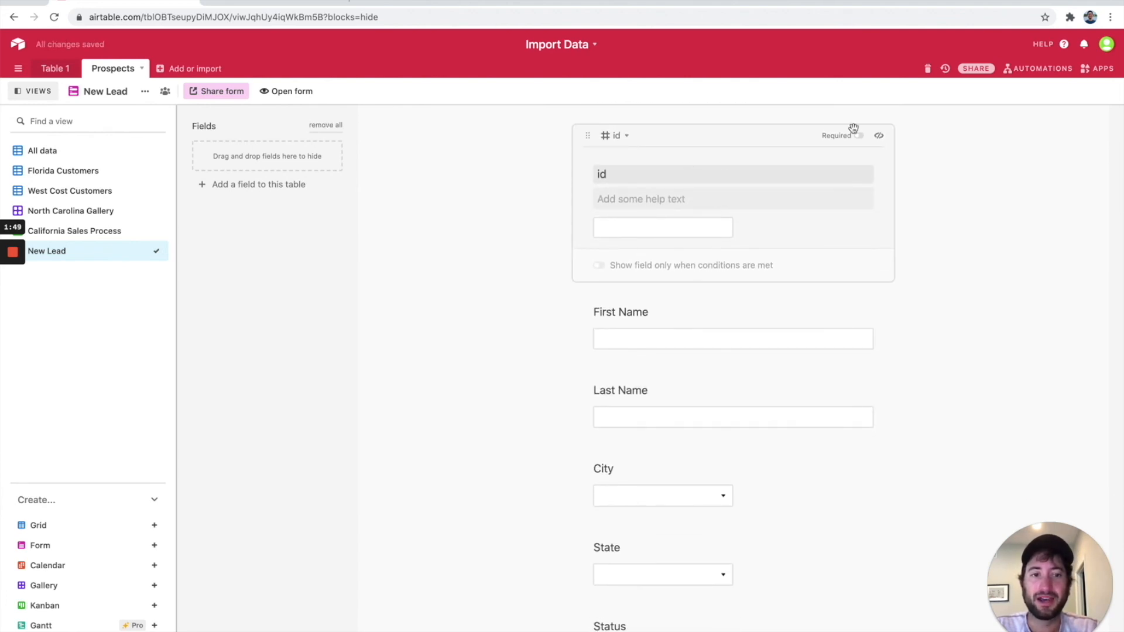
pyautogui.click(879, 136)
# - Look through the options offered by the form's City, State and Status fields
pyautogui.scroll(-2, 761, 187)
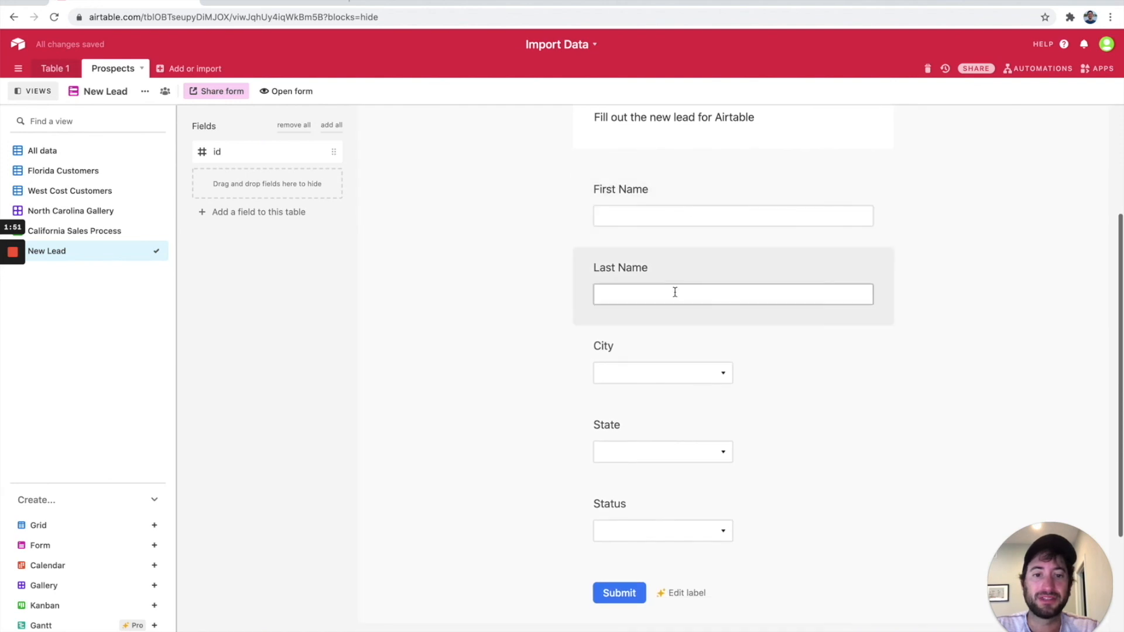
pyautogui.click(687, 371)
pyautogui.scroll(-3, 682, 450)
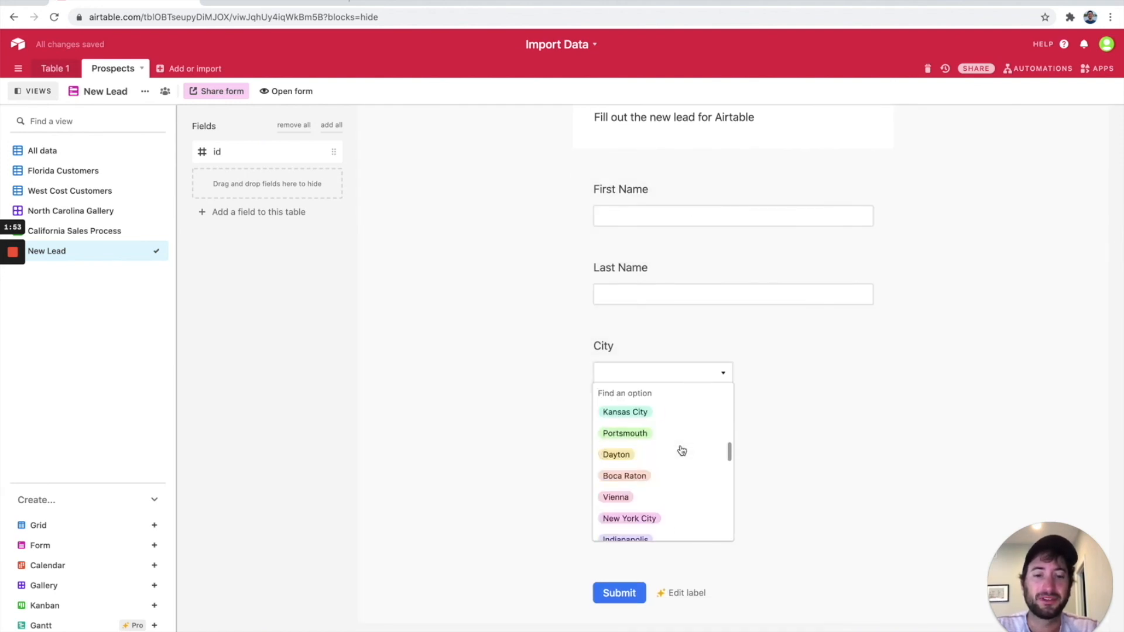
pyautogui.click(550, 404)
pyautogui.scroll(-1, 585, 398)
pyautogui.click(641, 391)
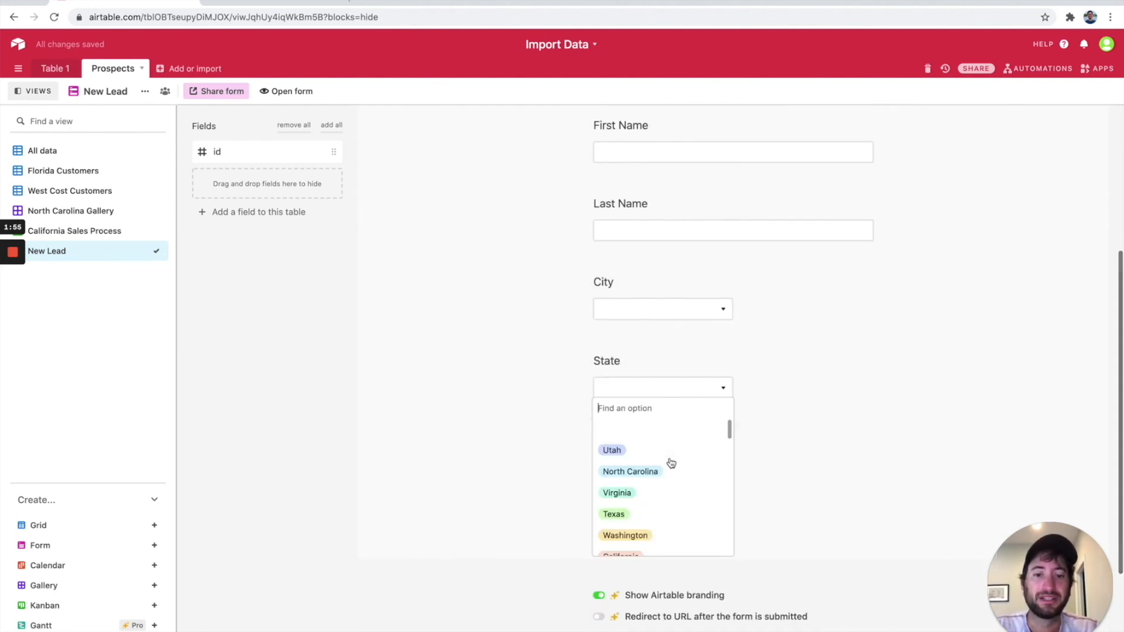
pyautogui.scroll(-4, 669, 445)
pyautogui.click(556, 406)
pyautogui.scroll(-2, 637, 394)
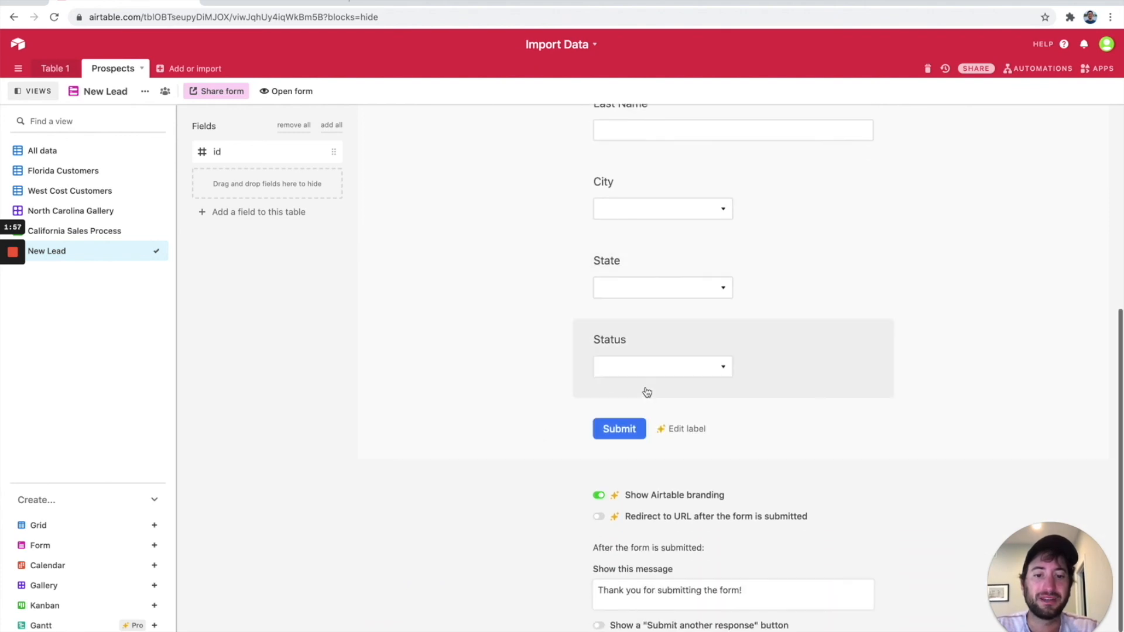
pyautogui.click(646, 367)
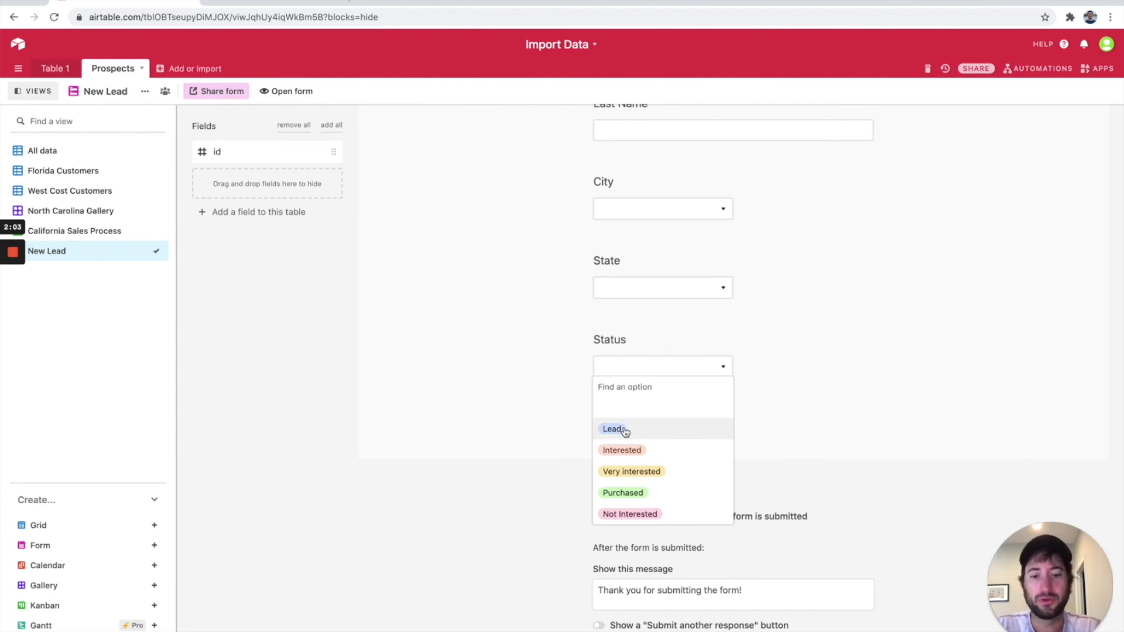
pyautogui.click(536, 392)
pyautogui.scroll(2, 623, 434)
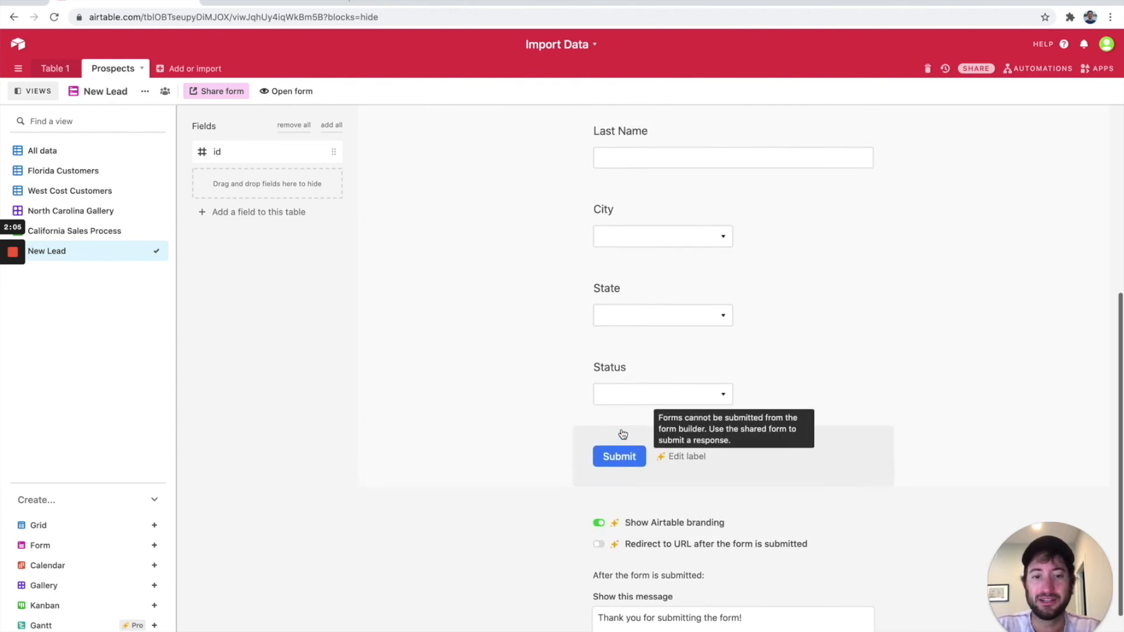
# - Choose Lead as the Status value in the form builder and clear the selection again
pyautogui.click(646, 409)
pyautogui.click(640, 471)
pyautogui.scroll(1, 644, 402)
pyautogui.scroll(-3, 644, 401)
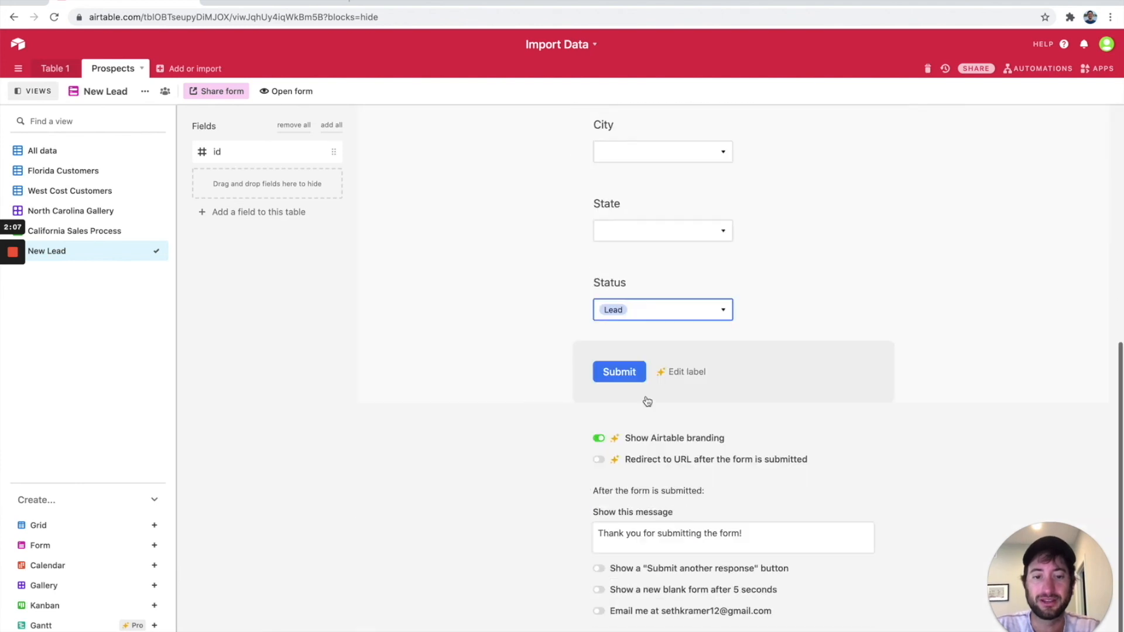
pyautogui.click(656, 310)
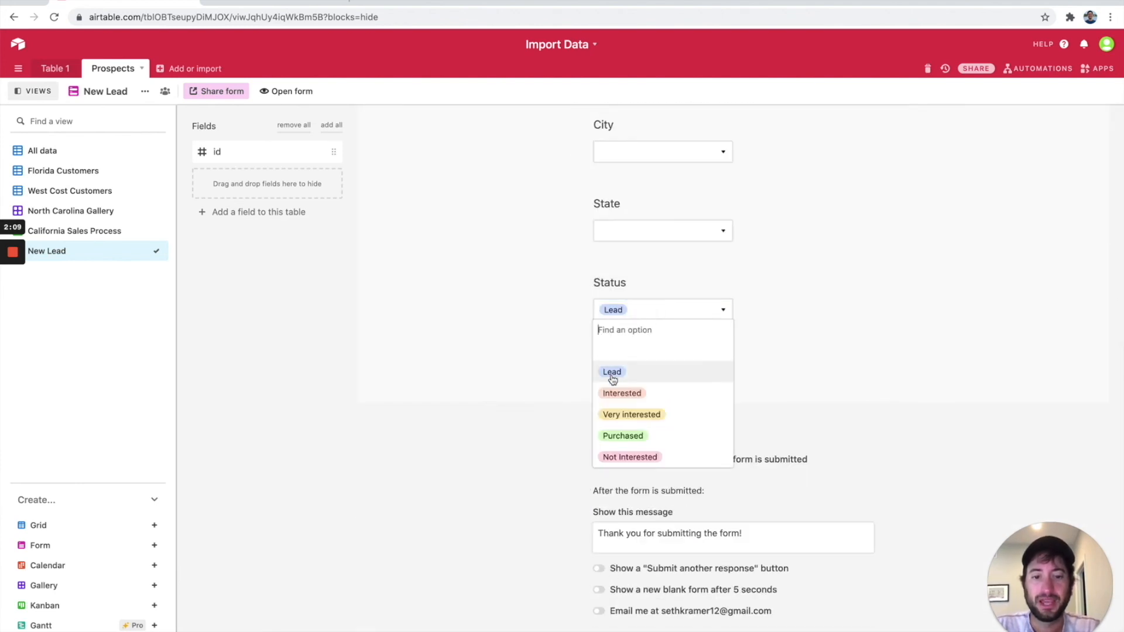
pyautogui.click(612, 352)
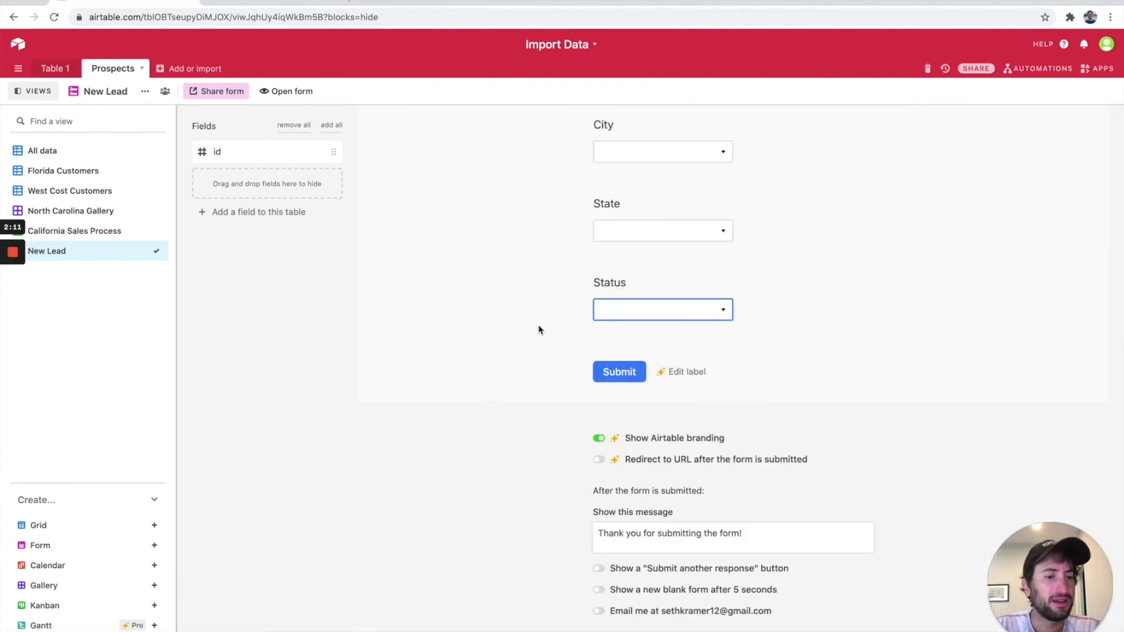
pyautogui.scroll(7, 539, 330)
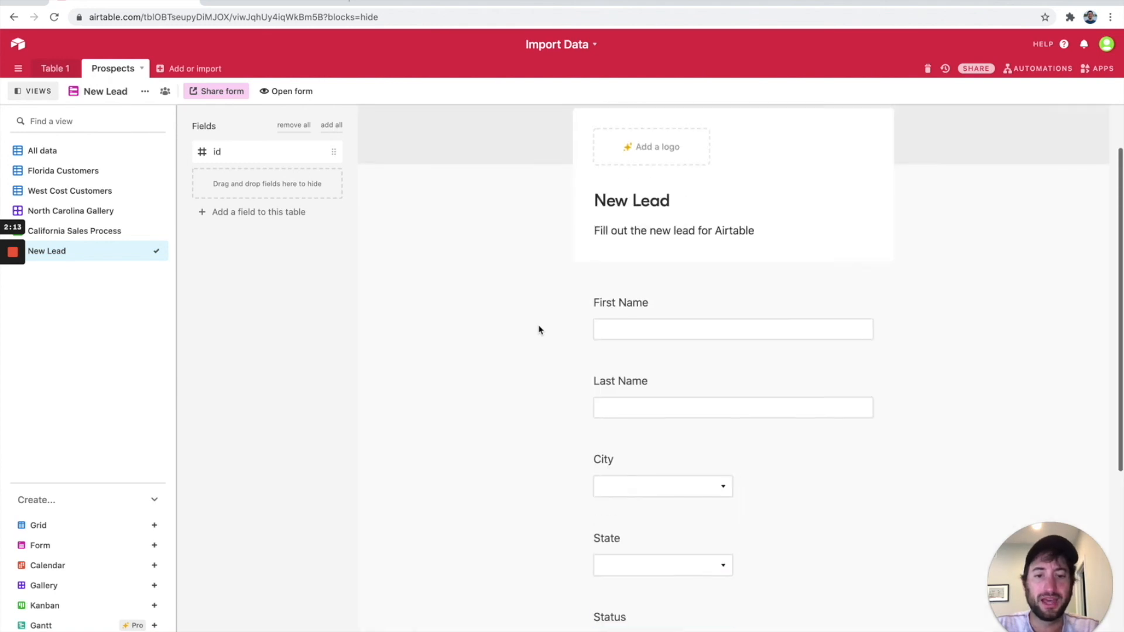
pyautogui.scroll(-5, 567, 395)
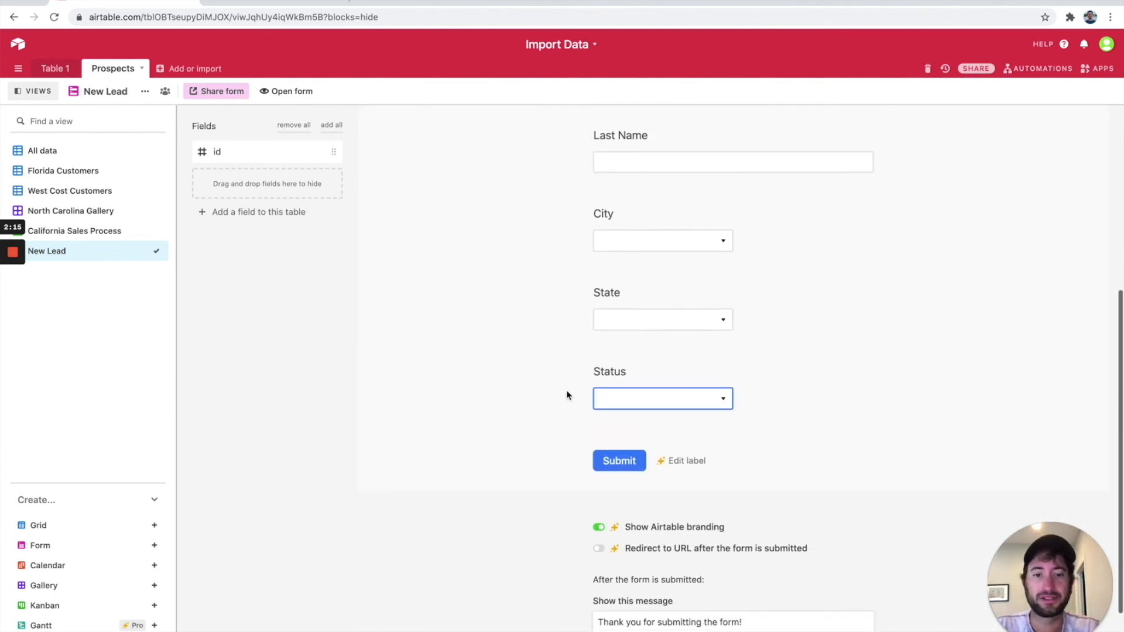
pyautogui.click(782, 306)
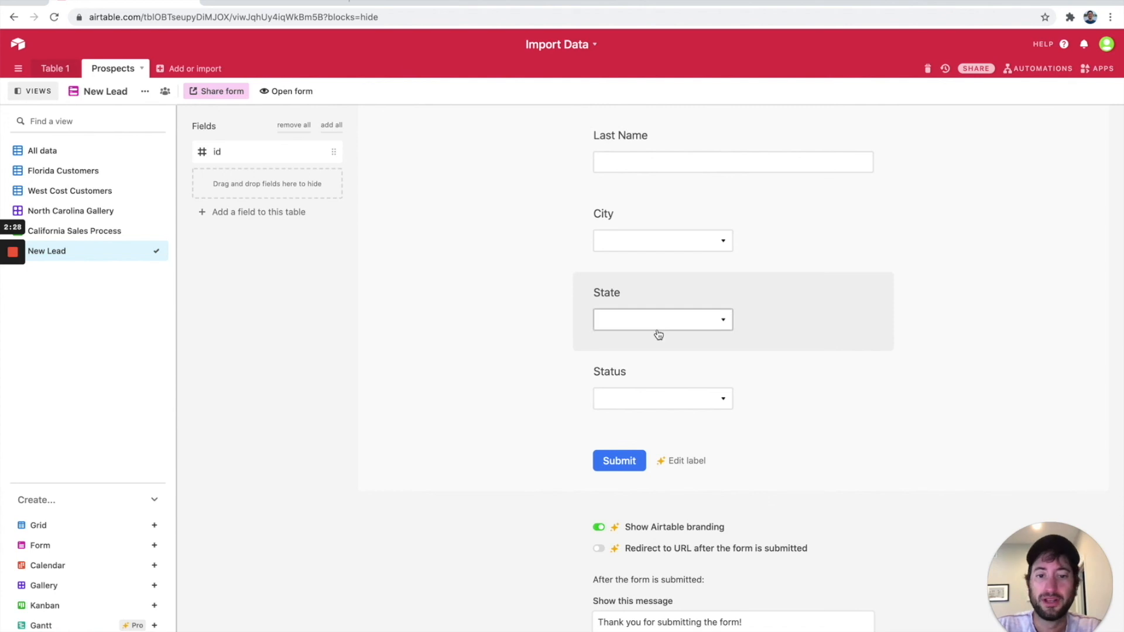
# - Set the form's Status field to show only when State is Utah
pyautogui.scroll(1, 701, 369)
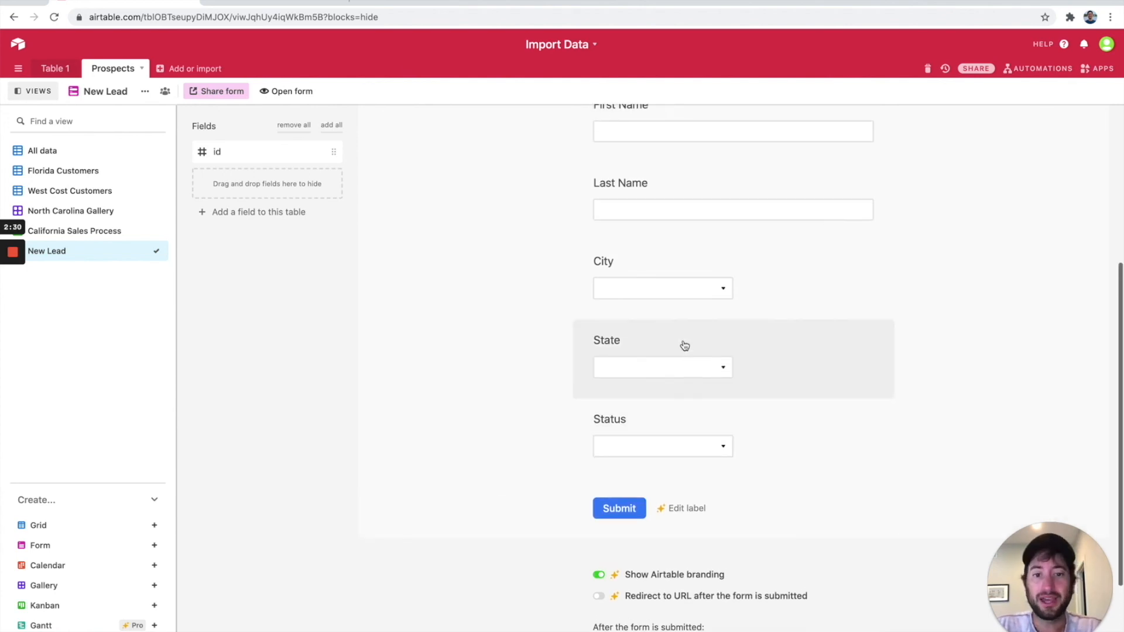
pyautogui.click(647, 409)
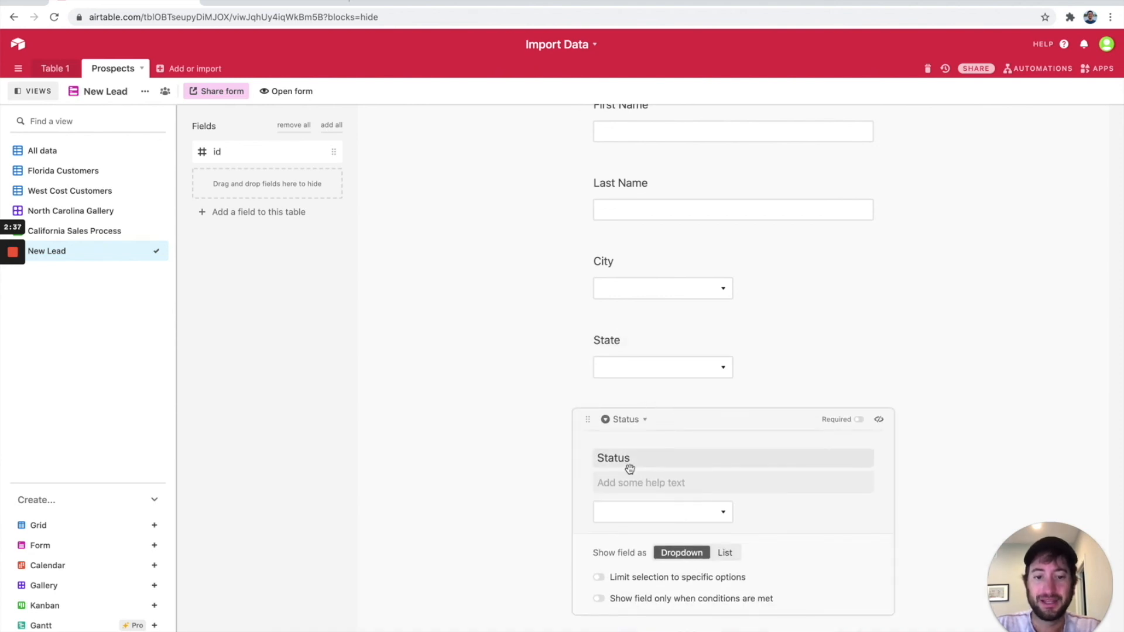
pyautogui.scroll(-2, 627, 467)
pyautogui.click(600, 497)
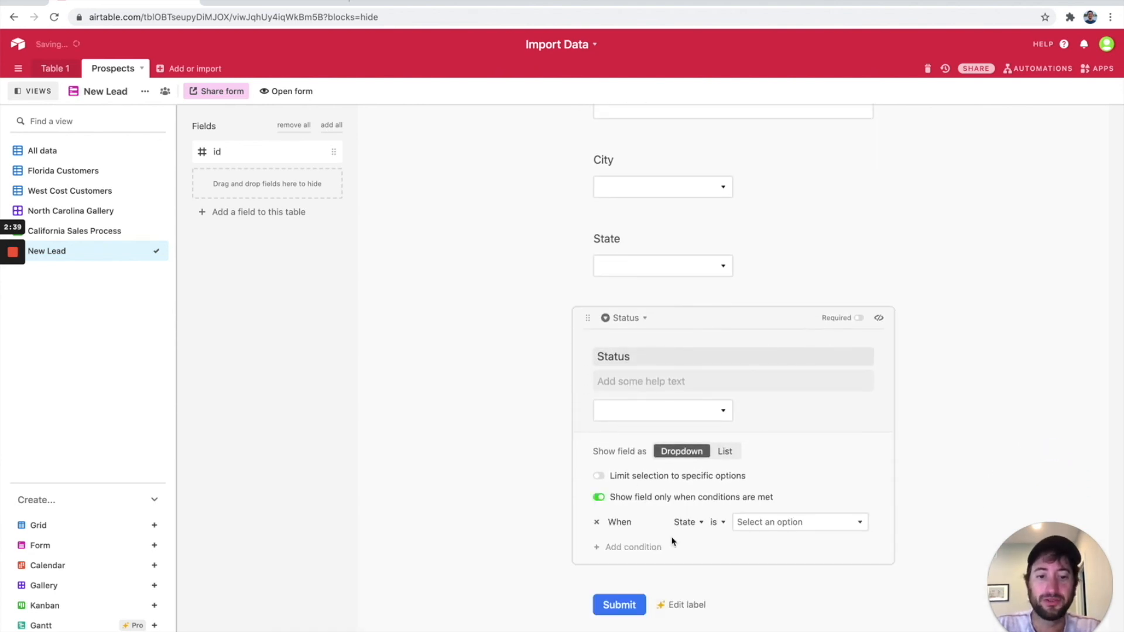
pyautogui.scroll(-1, 679, 532)
pyautogui.click(701, 490)
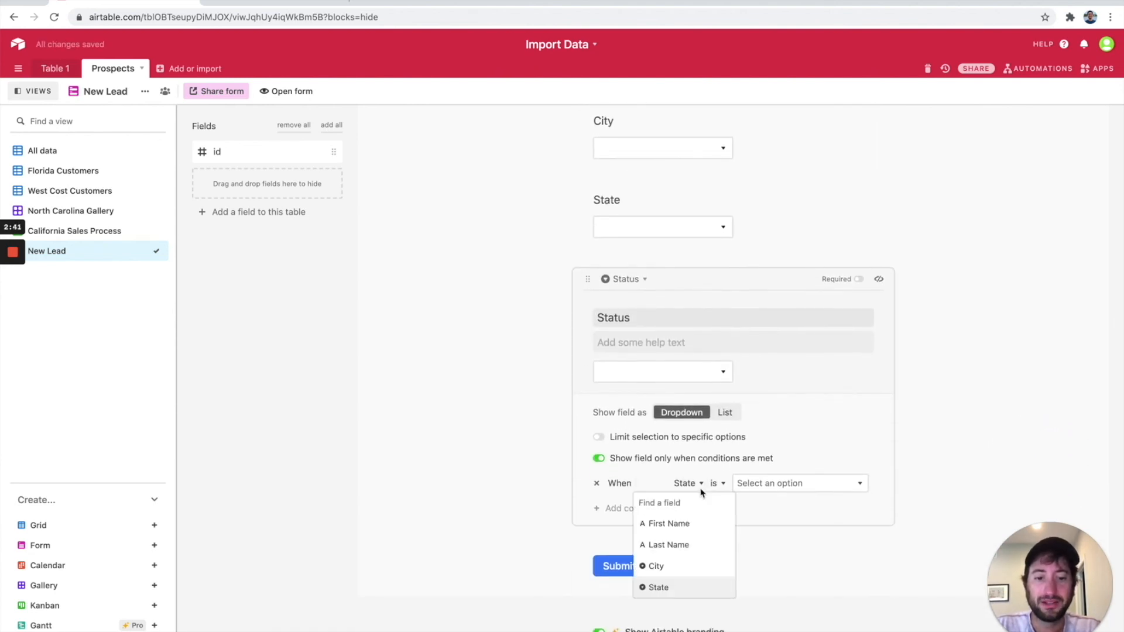
pyautogui.click(677, 587)
pyautogui.click(777, 485)
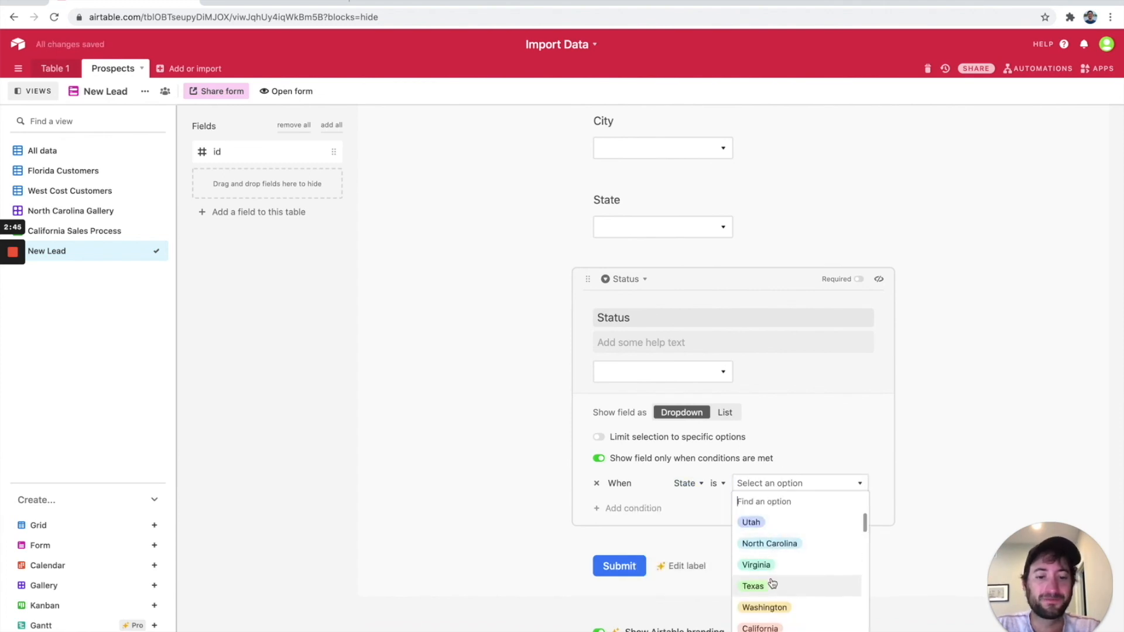
pyautogui.click(774, 525)
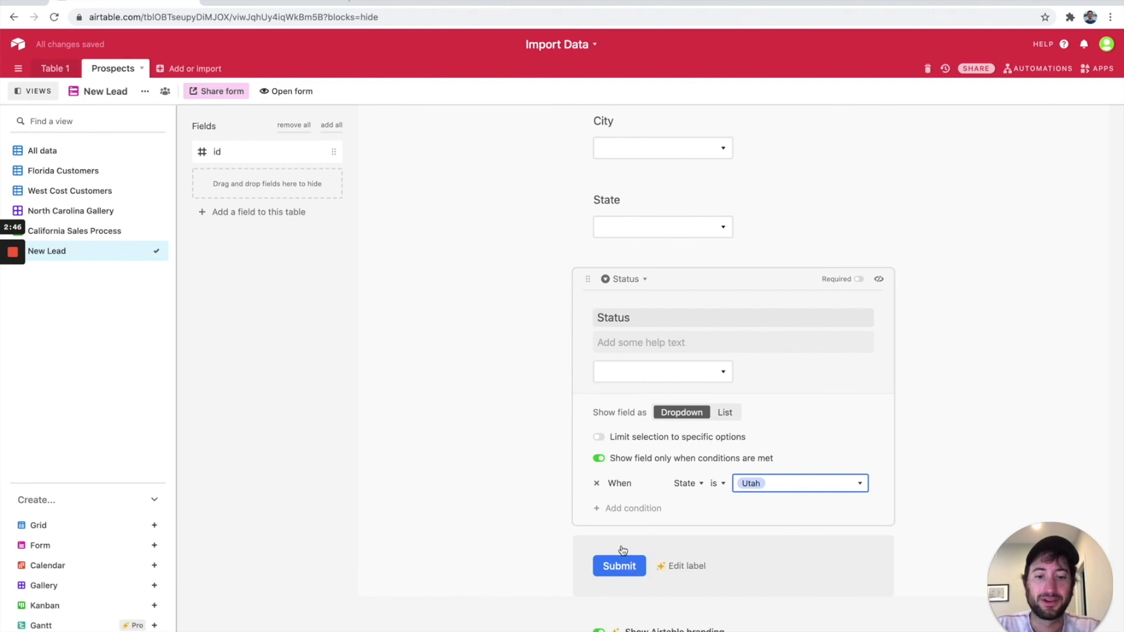
pyautogui.click(511, 479)
pyautogui.scroll(2, 540, 376)
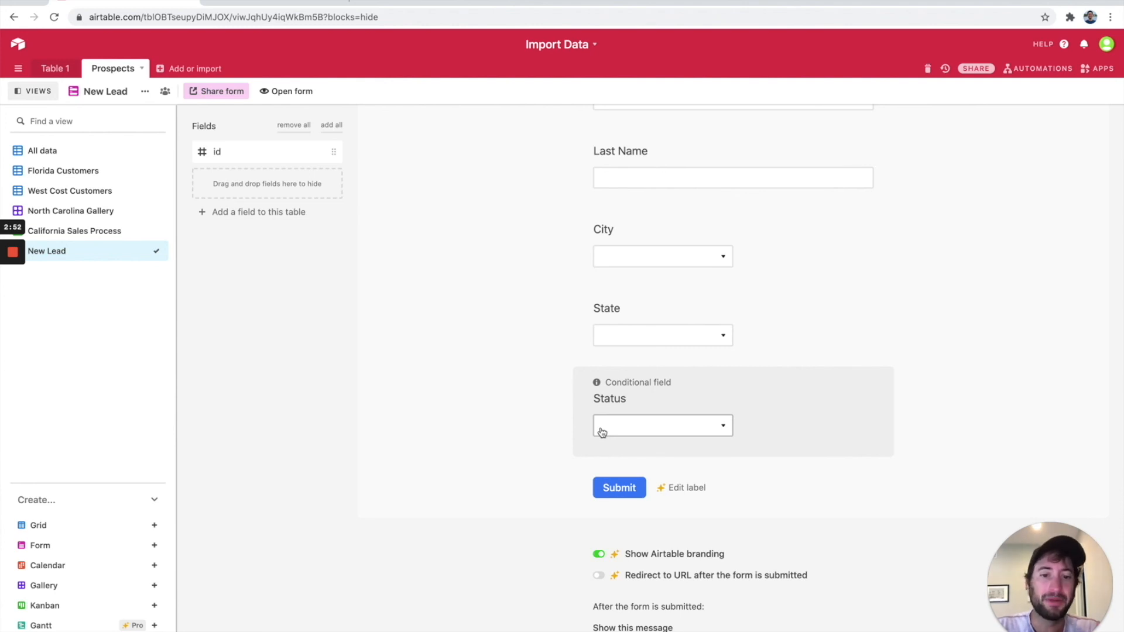
# - Review the New Lead form from its heading down to the conditional Status field
pyautogui.scroll(3, 591, 401)
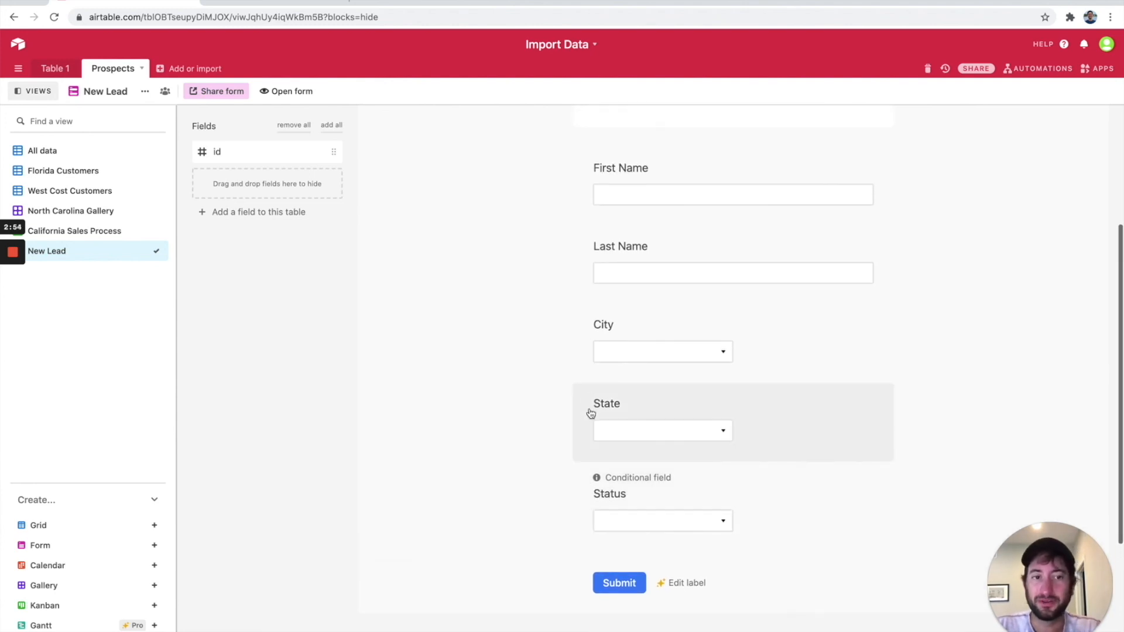
pyautogui.scroll(1, 590, 396)
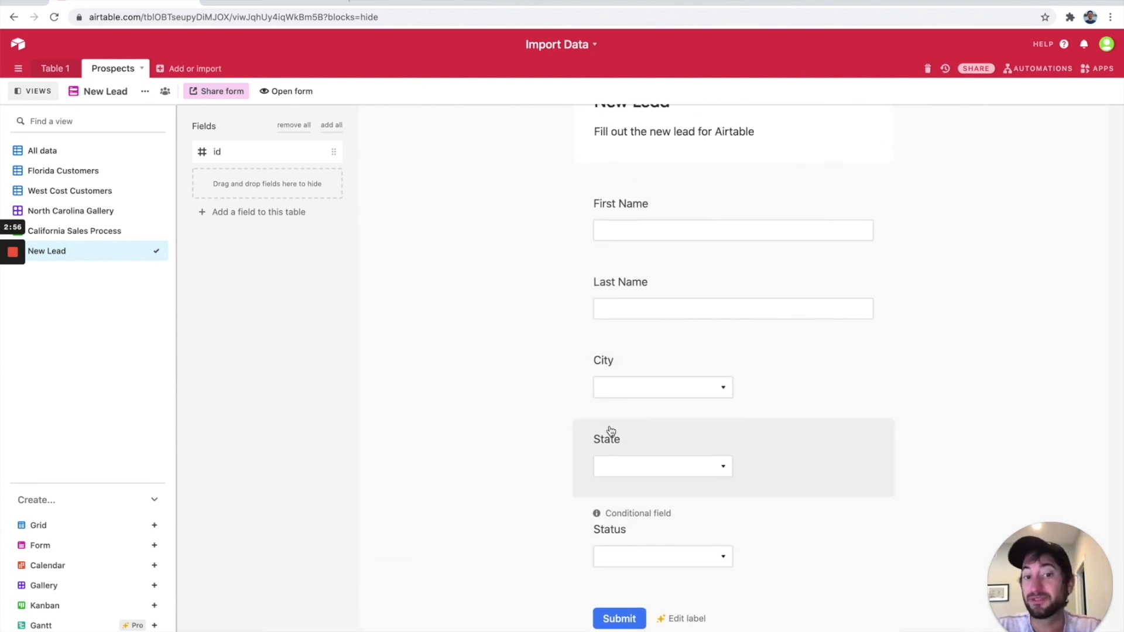
pyautogui.scroll(-3, 559, 446)
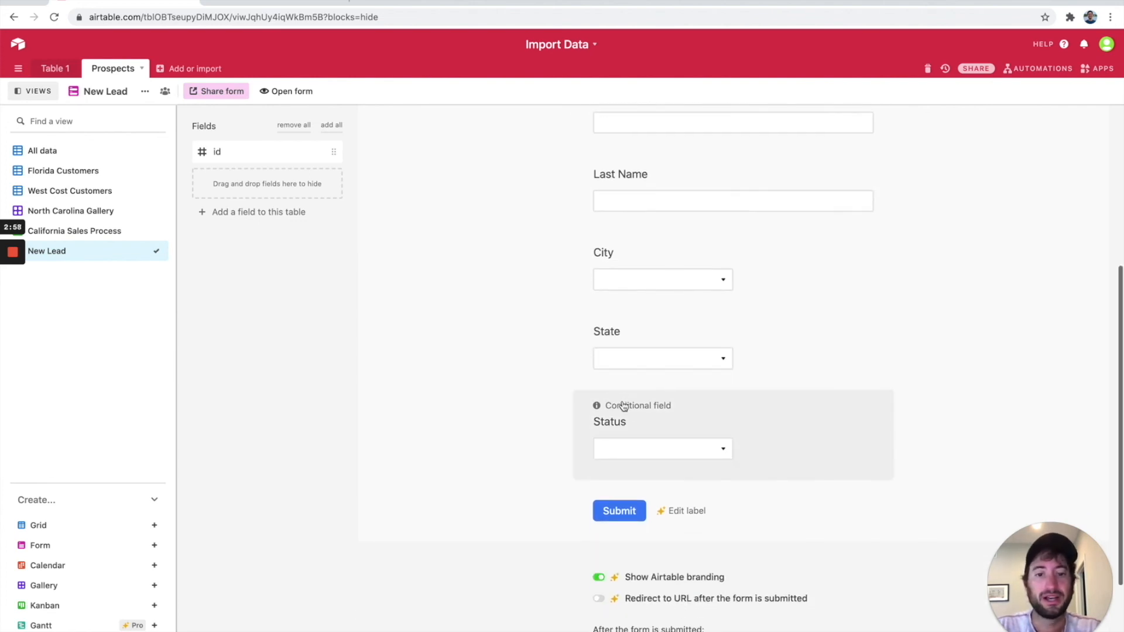
pyautogui.scroll(1, 621, 366)
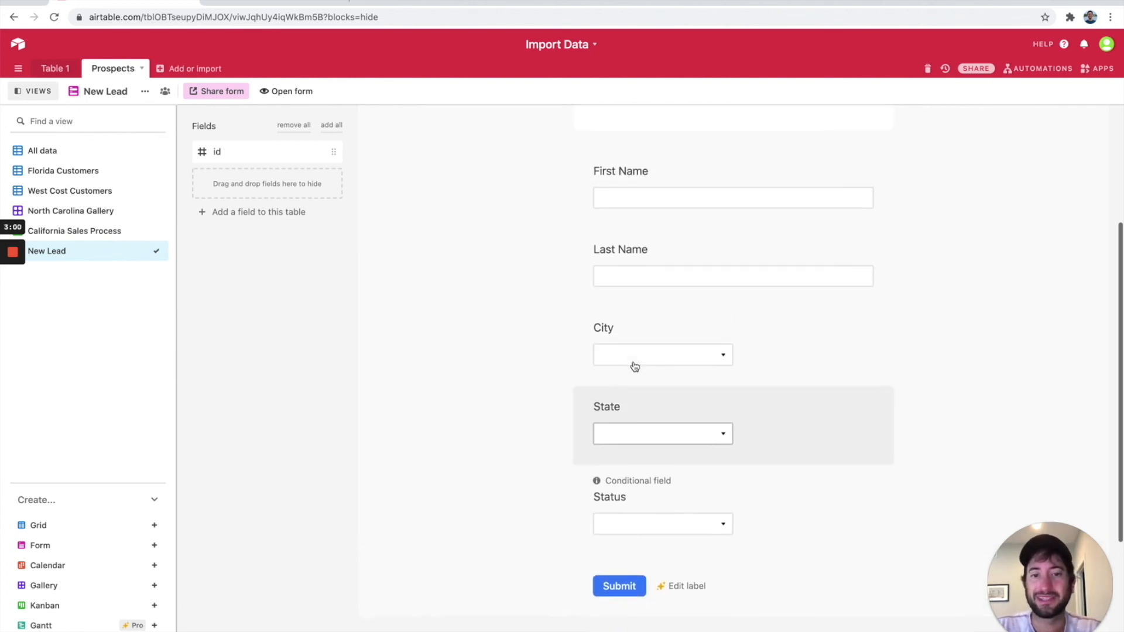
pyautogui.scroll(-2, 633, 366)
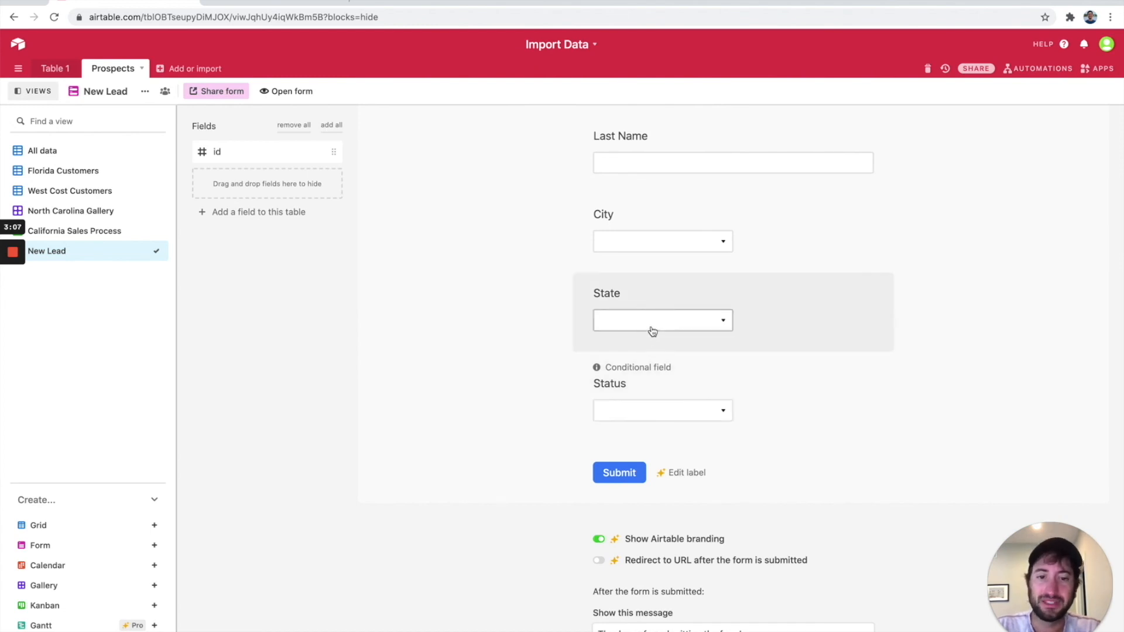
pyautogui.scroll(5, 653, 331)
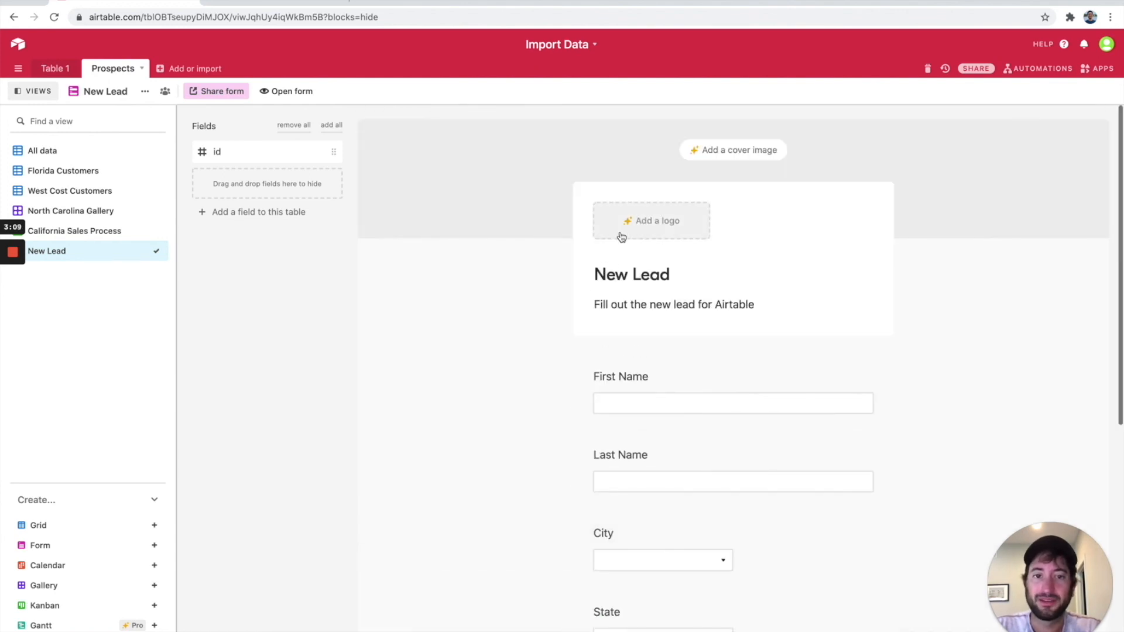
pyautogui.click(686, 265)
# - Enable the "Submit another response" button for the page after submission, and try switching the e-mail notification option on and off
pyautogui.scroll(-7, 530, 319)
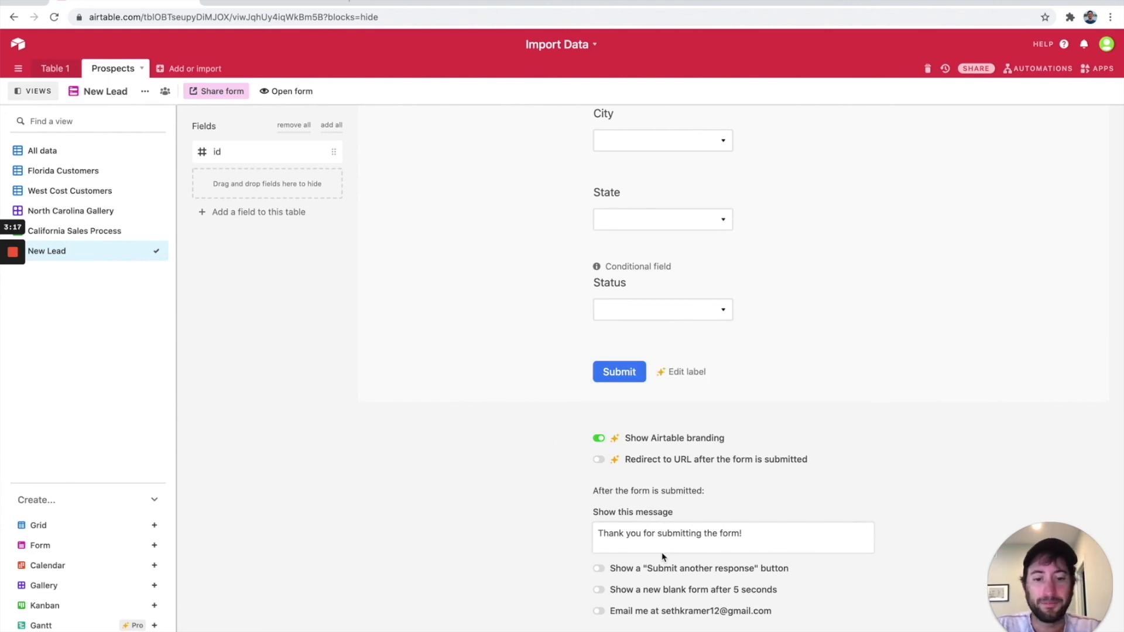
pyautogui.click(599, 569)
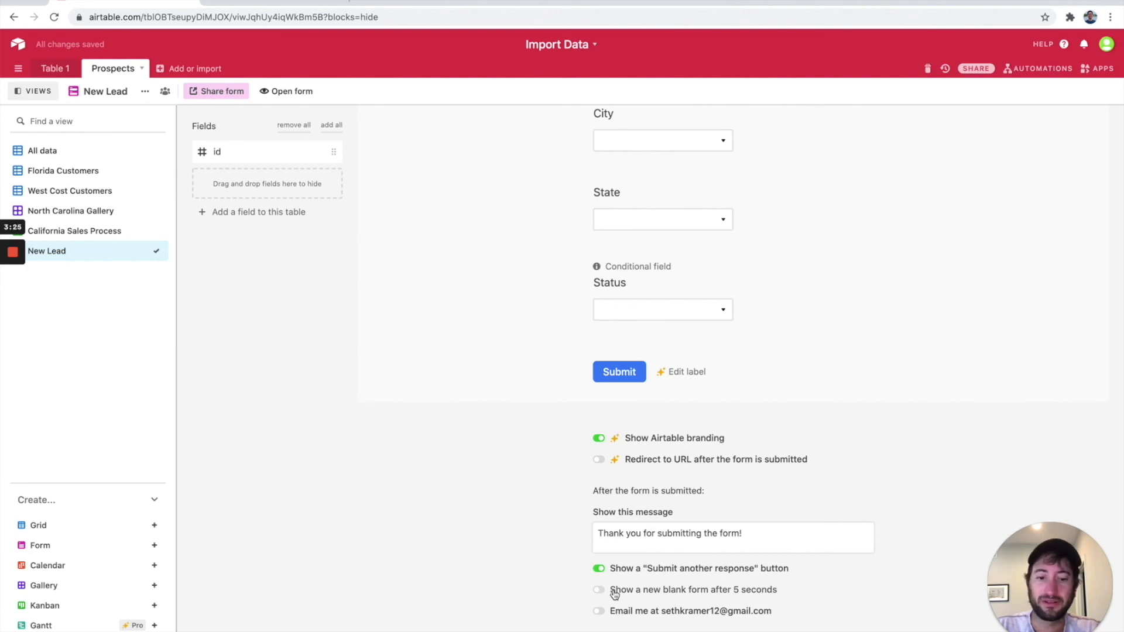
pyautogui.click(600, 616)
pyautogui.click(600, 616)
pyautogui.click(600, 616)
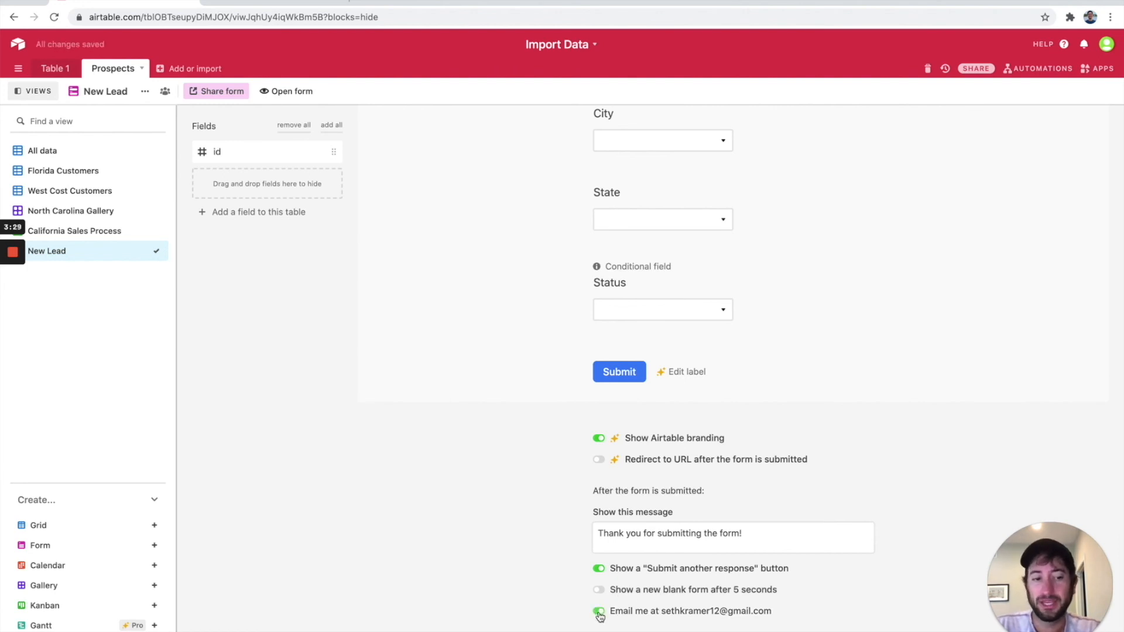
pyautogui.click(600, 616)
# - Look over the whole New Lead form, from its title to the after-submission settings
pyautogui.scroll(7, 587, 384)
pyautogui.scroll(-7, 630, 486)
pyautogui.scroll(7, 630, 487)
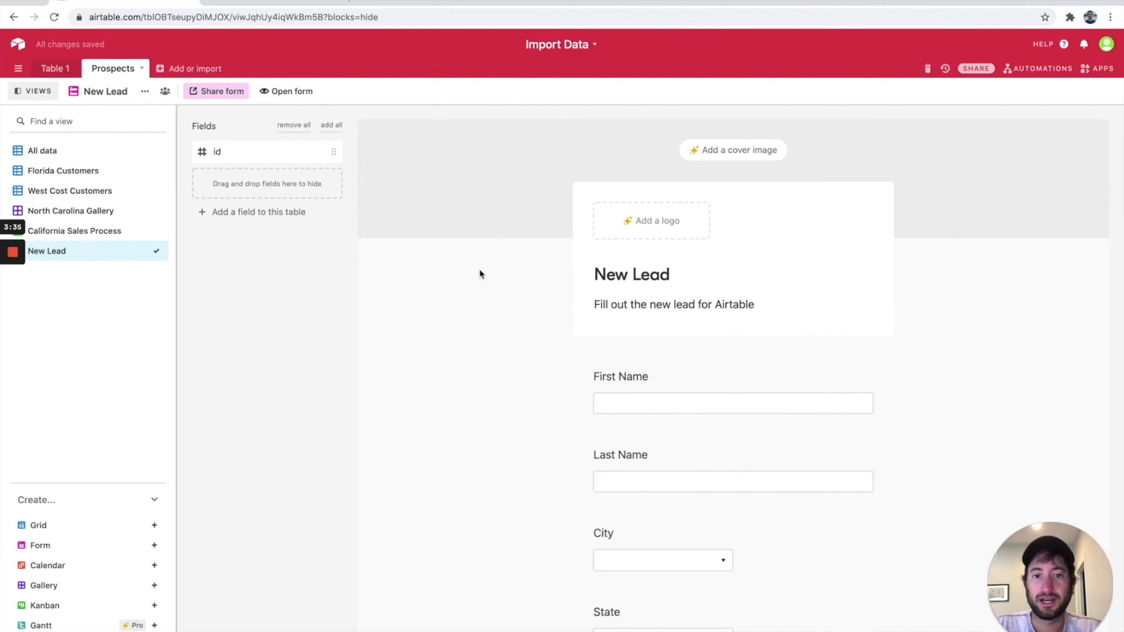
pyautogui.scroll(-6, 480, 274)
pyautogui.scroll(6, 629, 351)
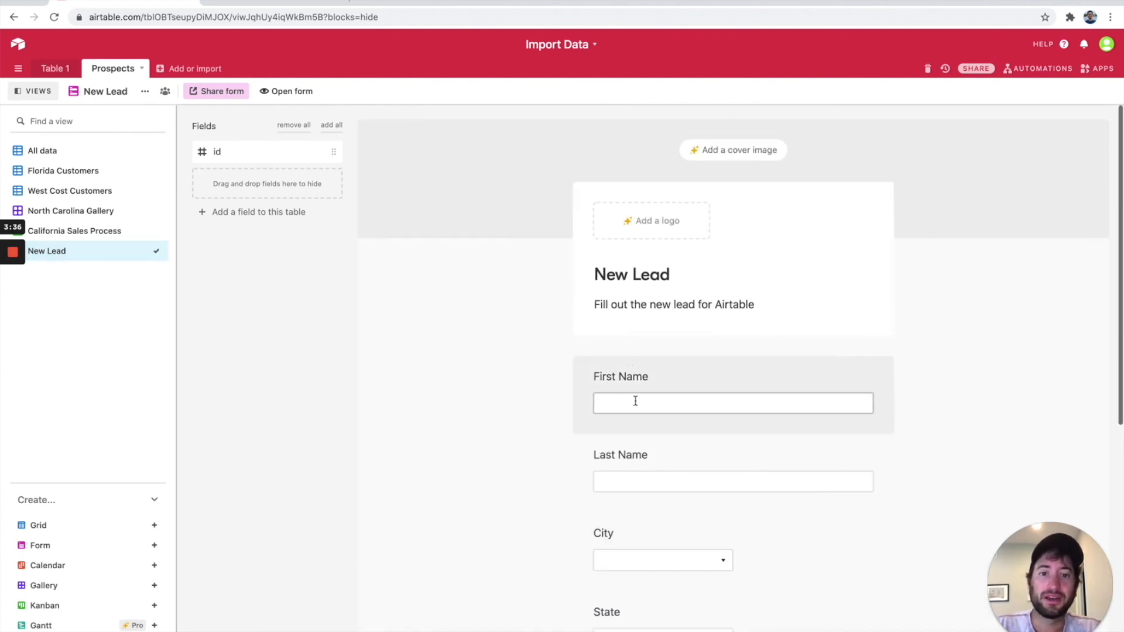
pyautogui.scroll(-6, 670, 261)
pyautogui.scroll(6, 700, 318)
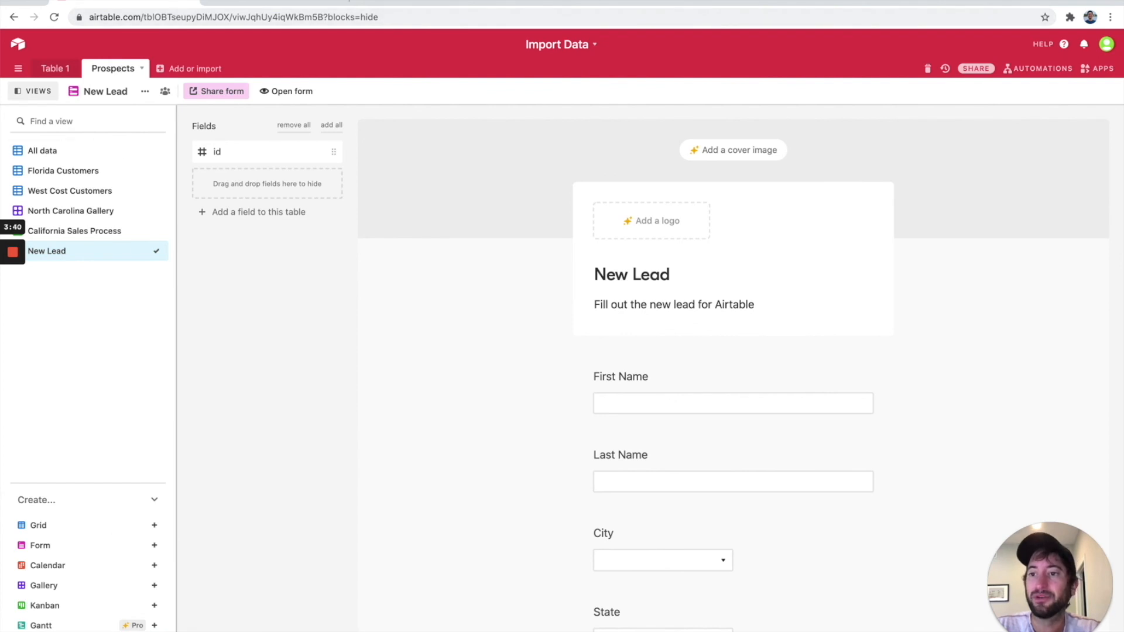
# - Check the last records in the All data view
pyautogui.click(73, 152)
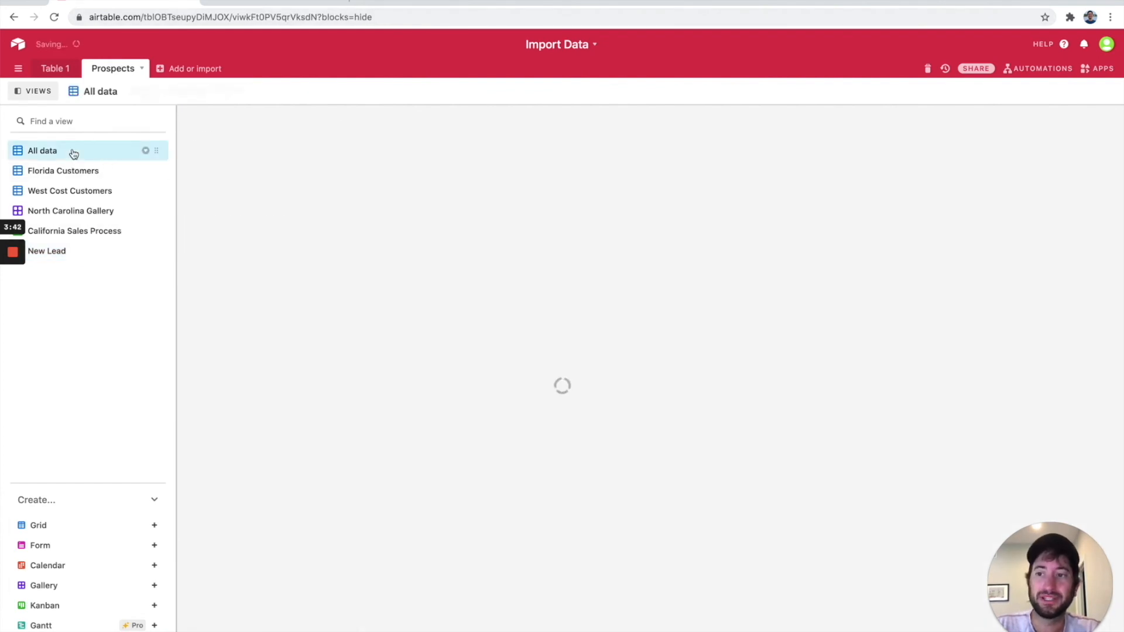
pyautogui.scroll(-15, 590, 369)
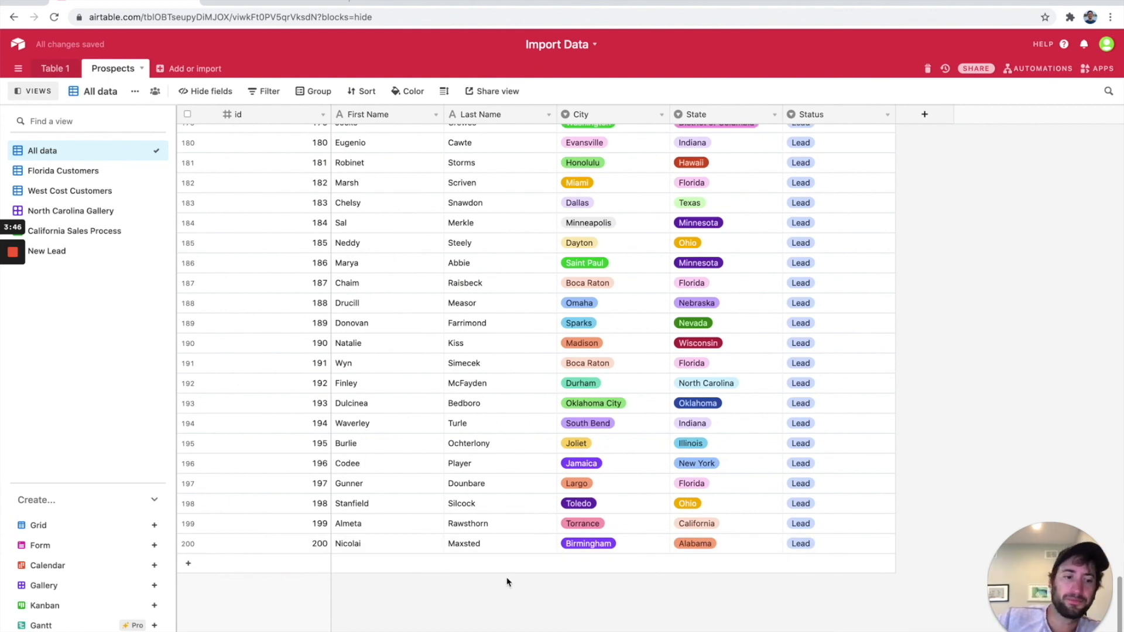
# - Open the live version of the New Lead form from its form view
pyautogui.click(105, 247)
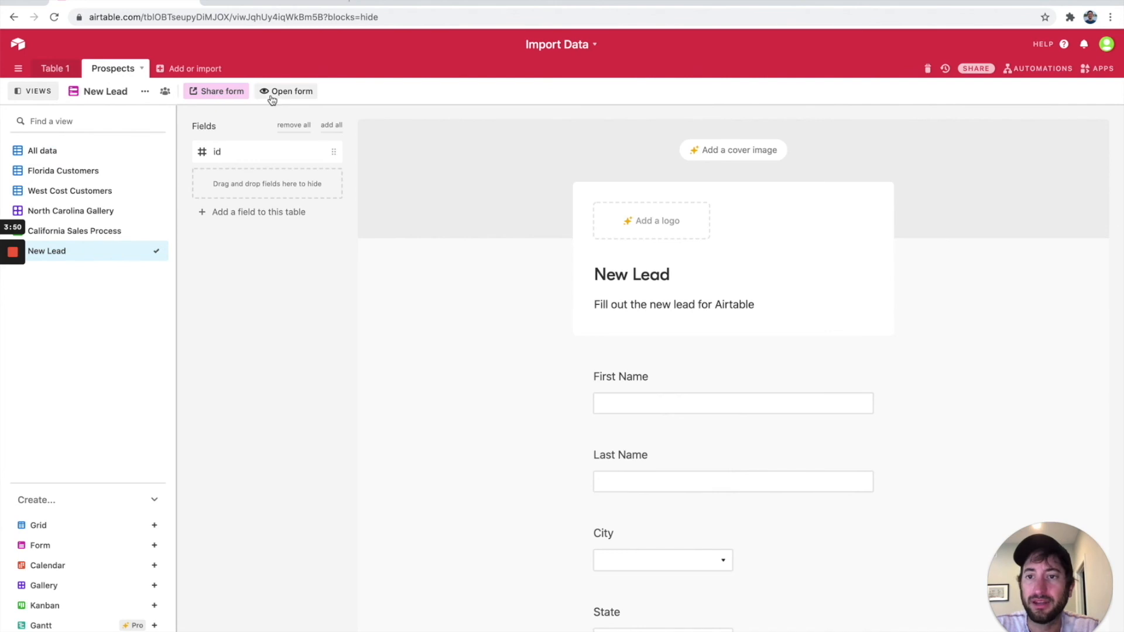
pyautogui.click(271, 94)
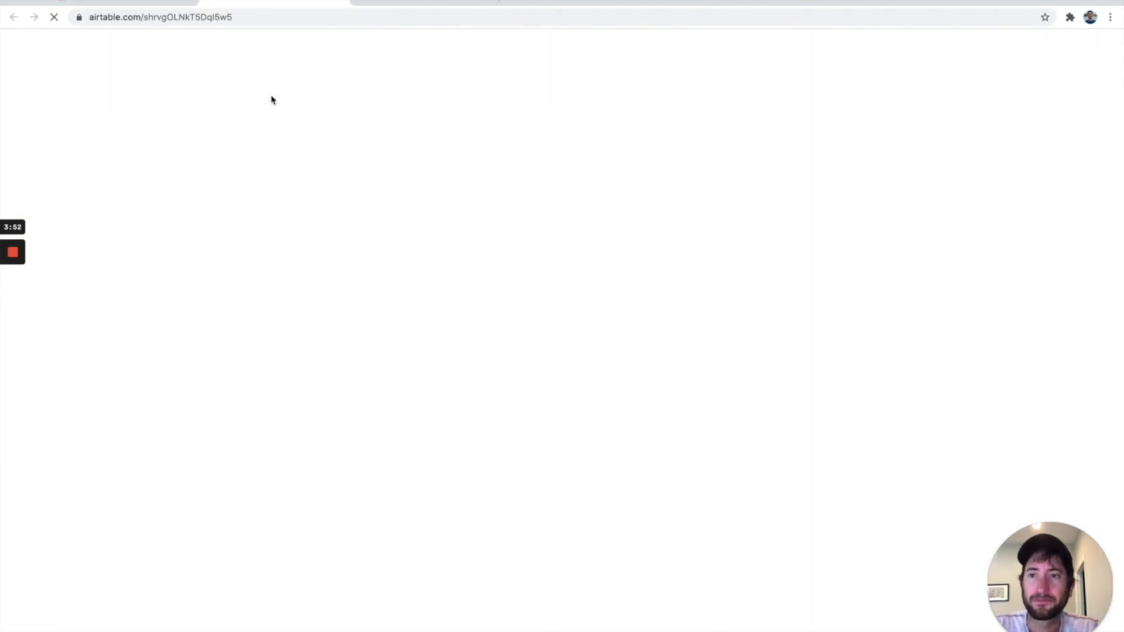
pyautogui.click(446, 248)
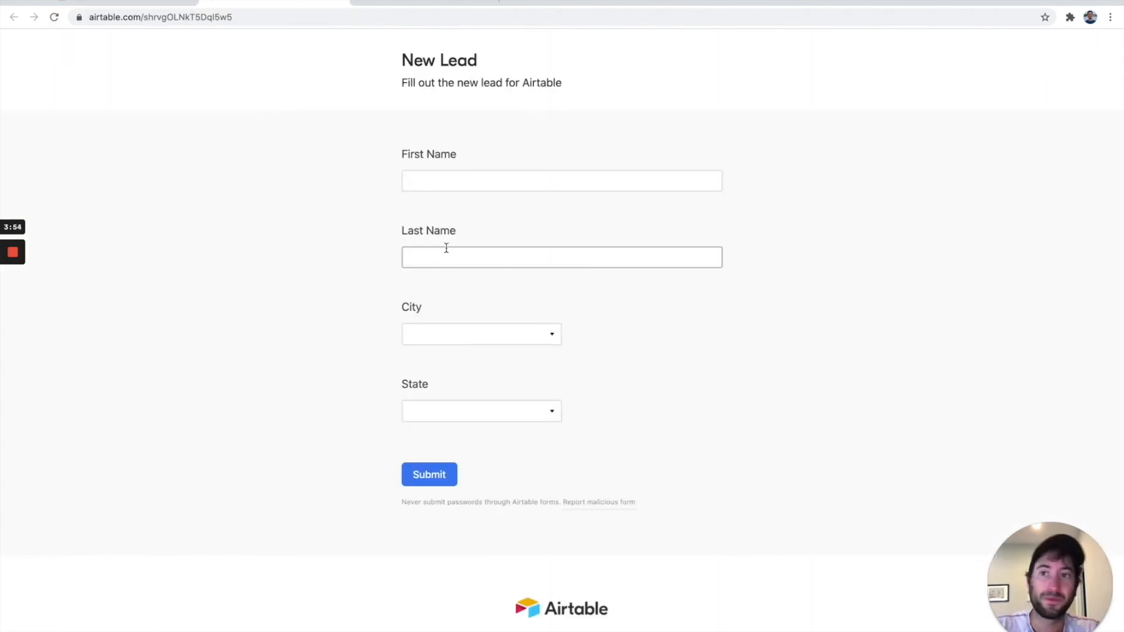
# - Show the New Lead form's private sharing link and select the embed code for placing the form on a website
pyautogui.click(123, 5)
pyautogui.click(223, 93)
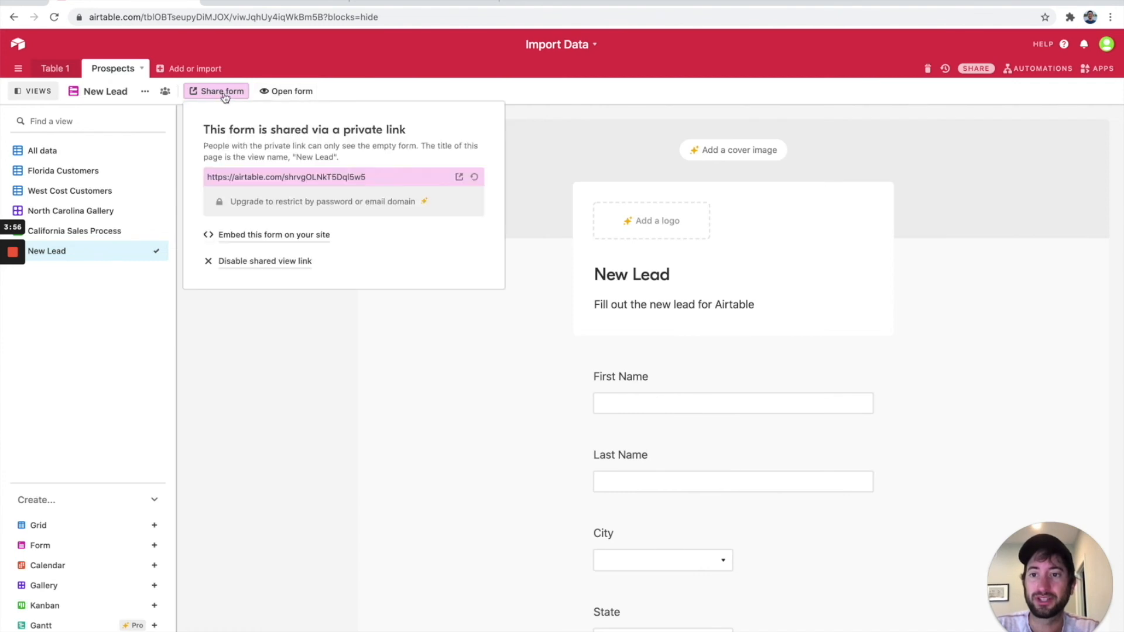
pyautogui.click(368, 176)
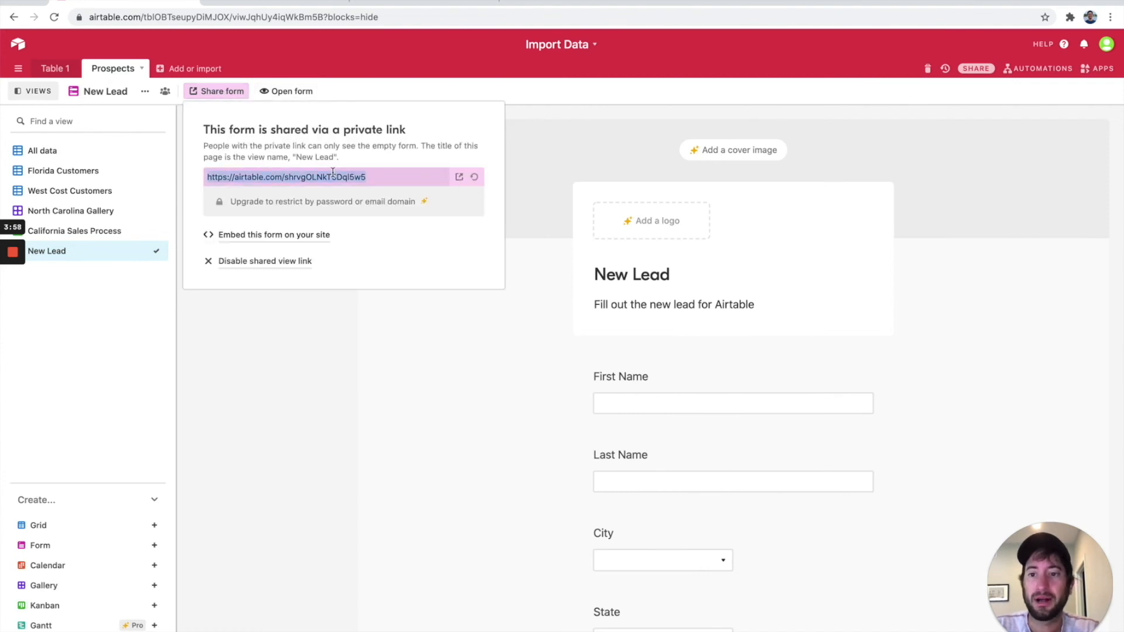
pyautogui.click(289, 234)
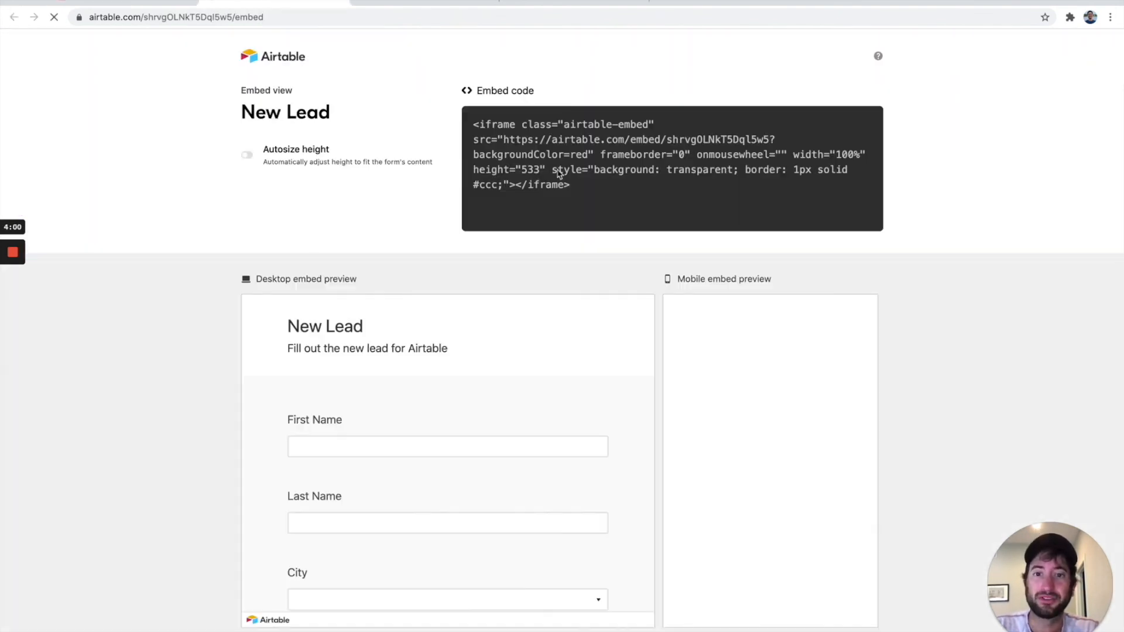
pyautogui.click(563, 140)
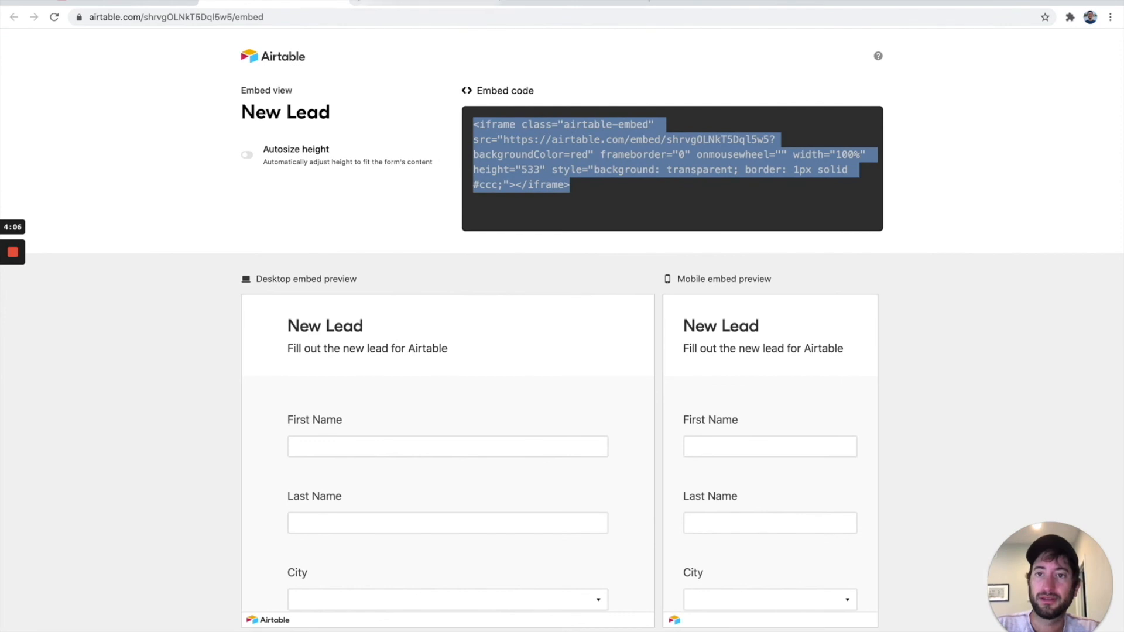
# - Fill in the live form with the lead's first and last name, City Salt Lake City and State North Carolina
pyautogui.click(383, 4)
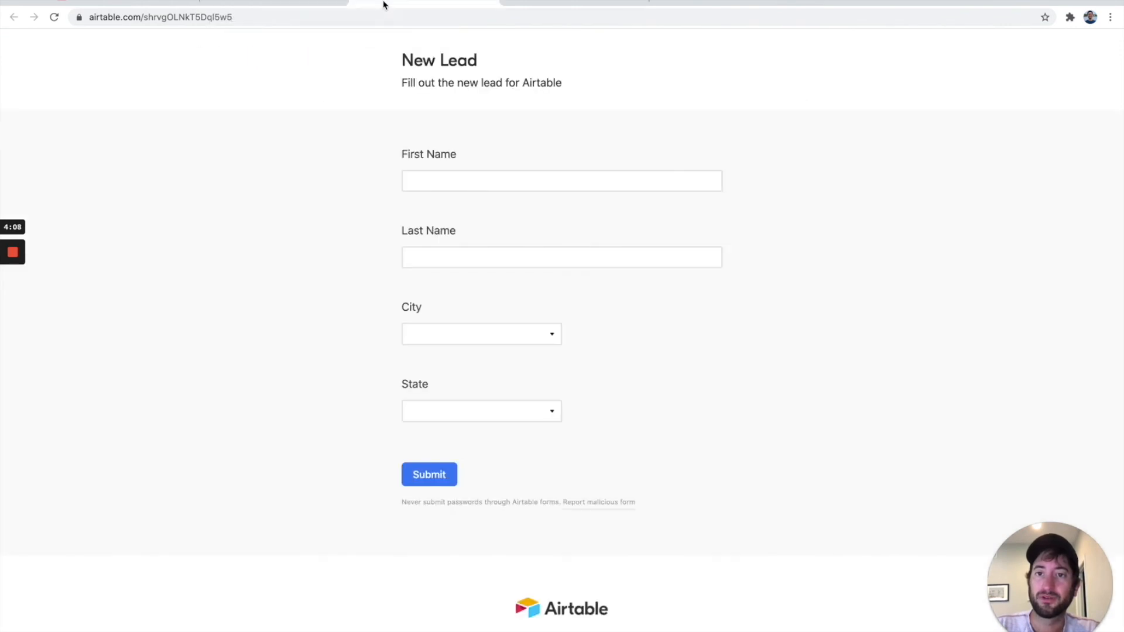
pyautogui.click(462, 181)
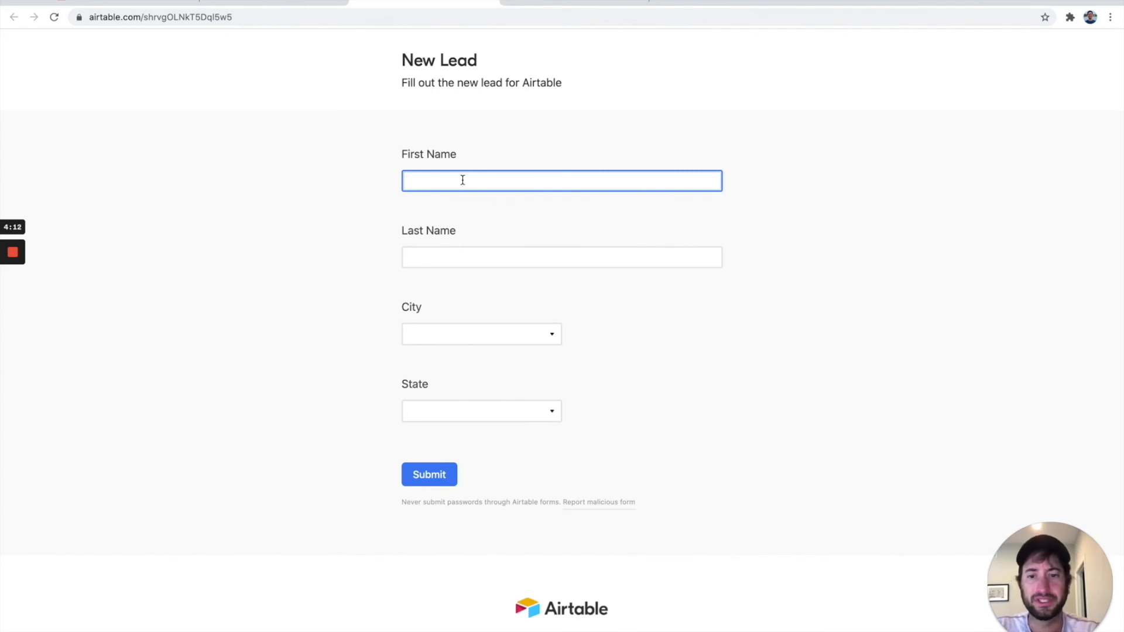
pyautogui.press('Tab')
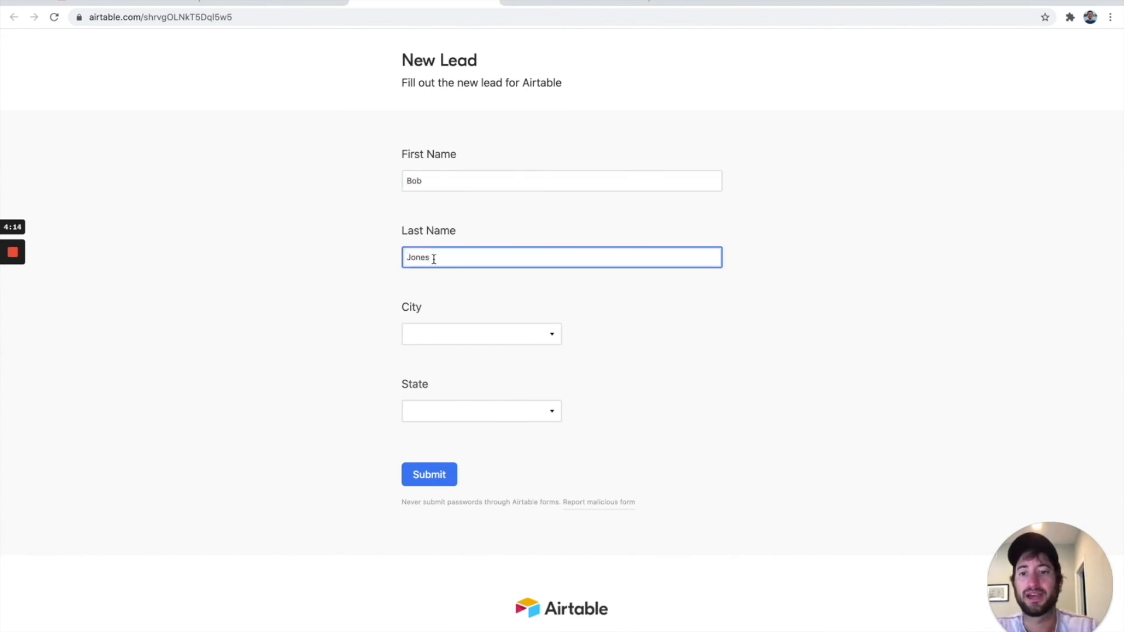
pyautogui.click(451, 338)
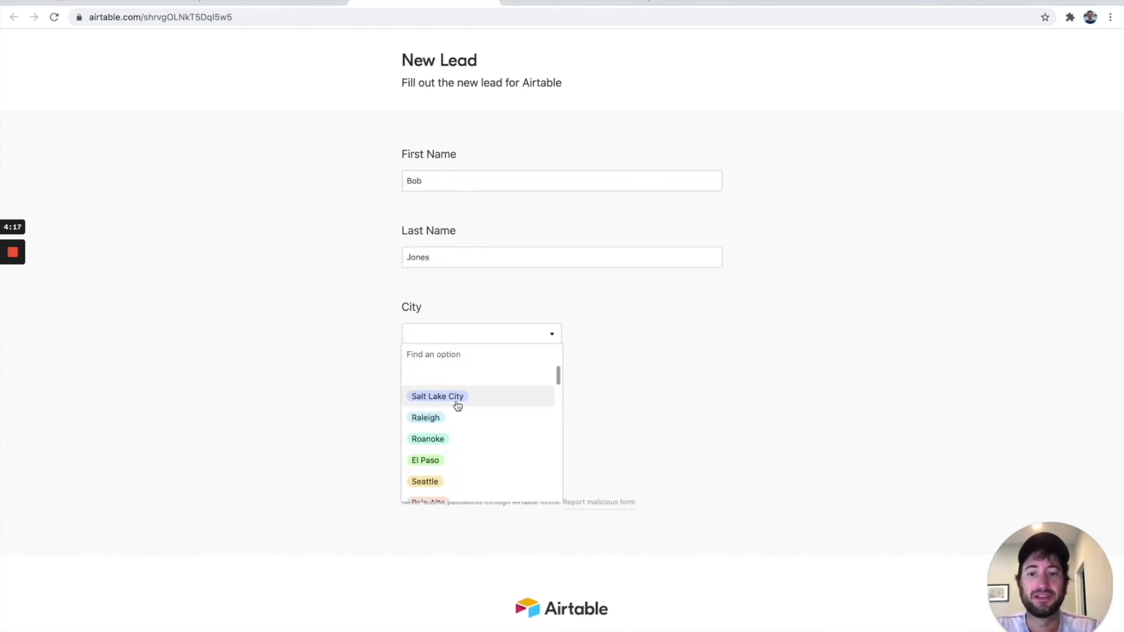
pyautogui.click(458, 403)
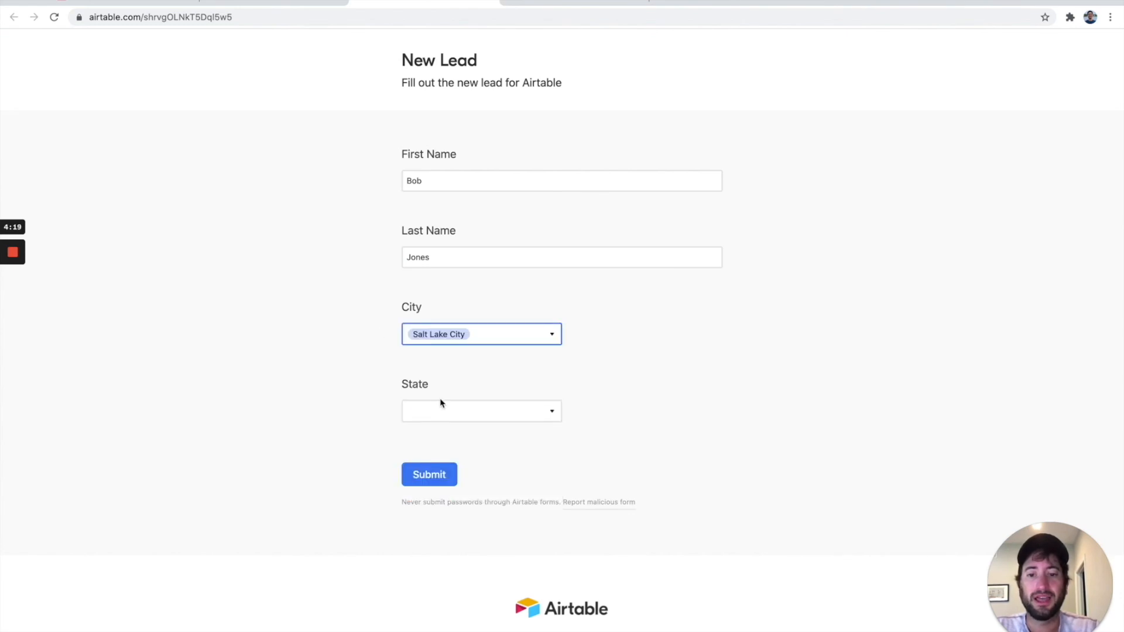
pyautogui.click(481, 413)
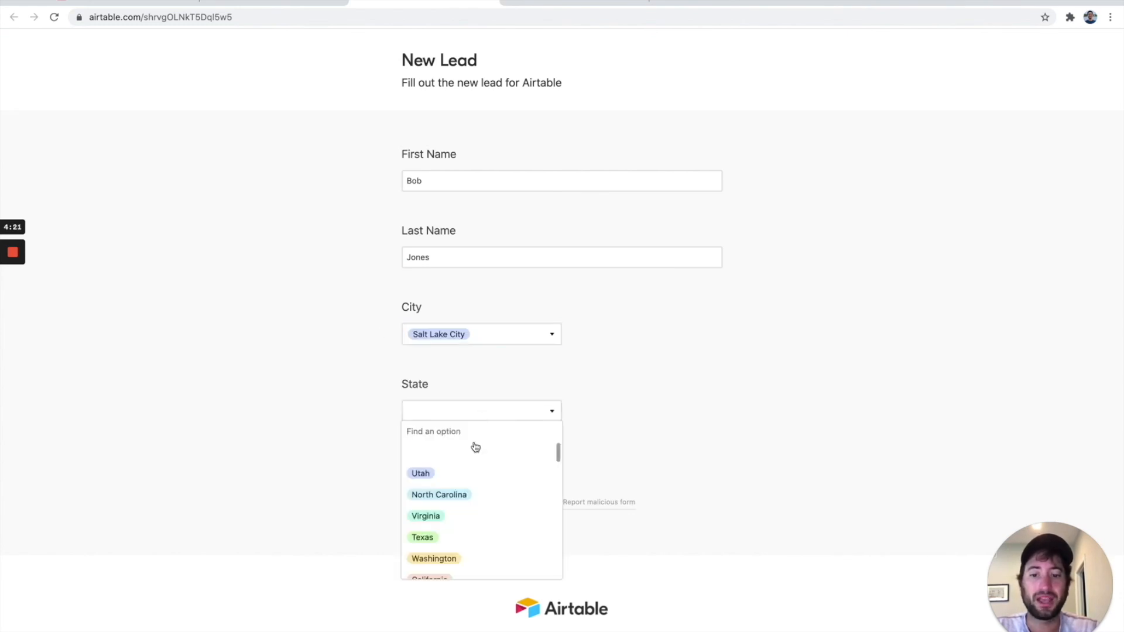
pyautogui.click(467, 500)
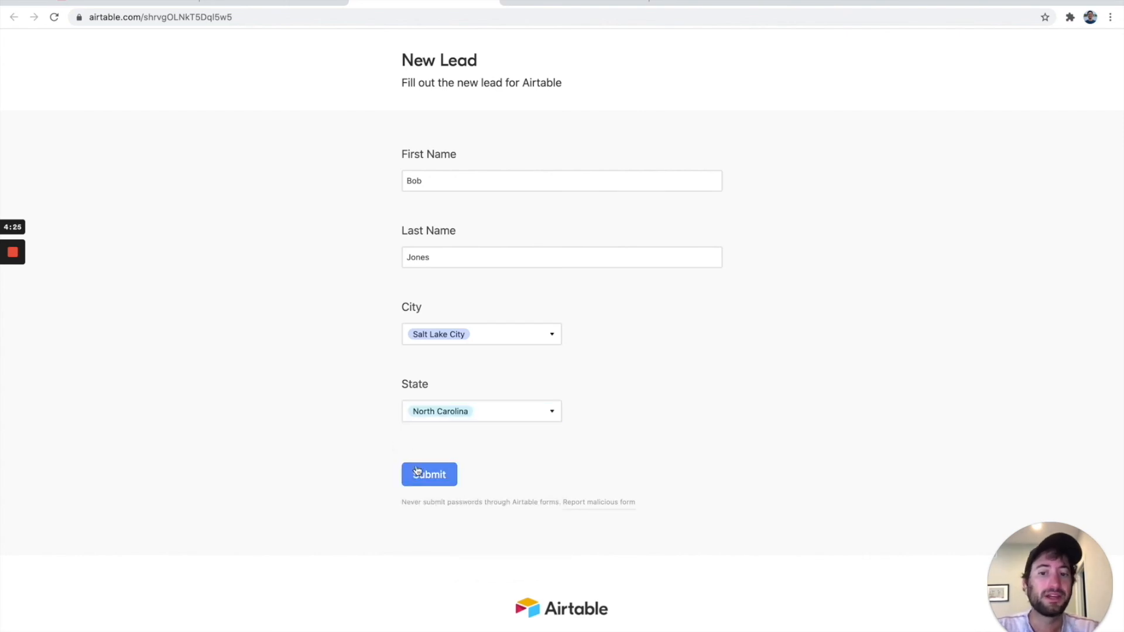
# - Change the State answer to Utah and set the conditional Status field to Lead
pyautogui.click(439, 416)
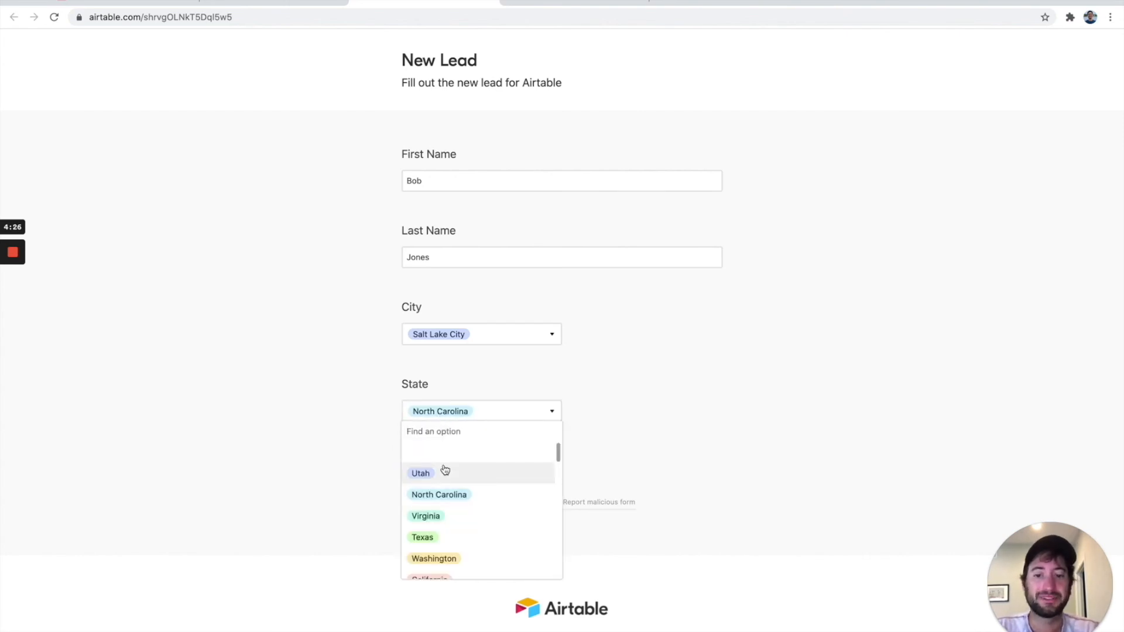
pyautogui.click(441, 472)
pyautogui.scroll(-2, 377, 426)
pyautogui.click(426, 419)
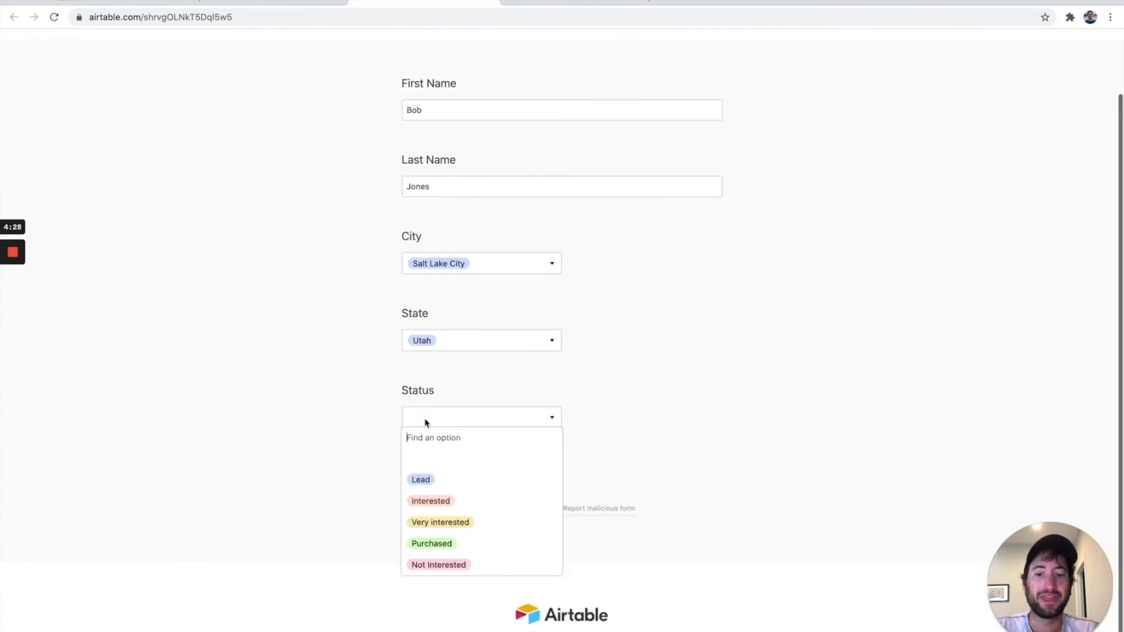
pyautogui.click(431, 477)
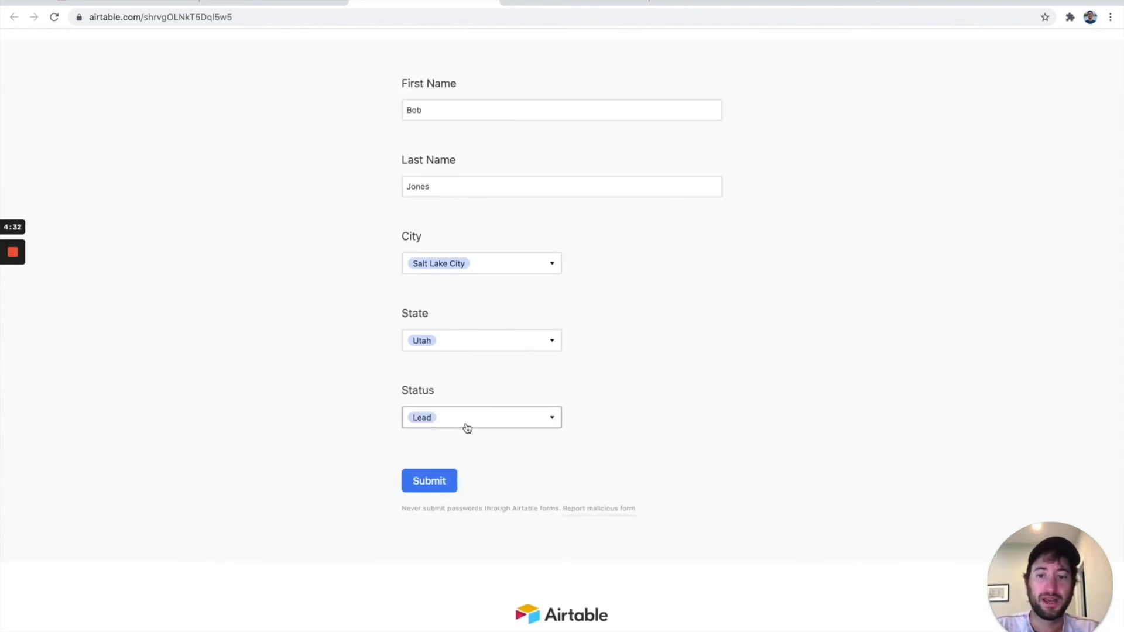
# - Look over the completed answers and submit the New Lead form
pyautogui.scroll(2, 467, 428)
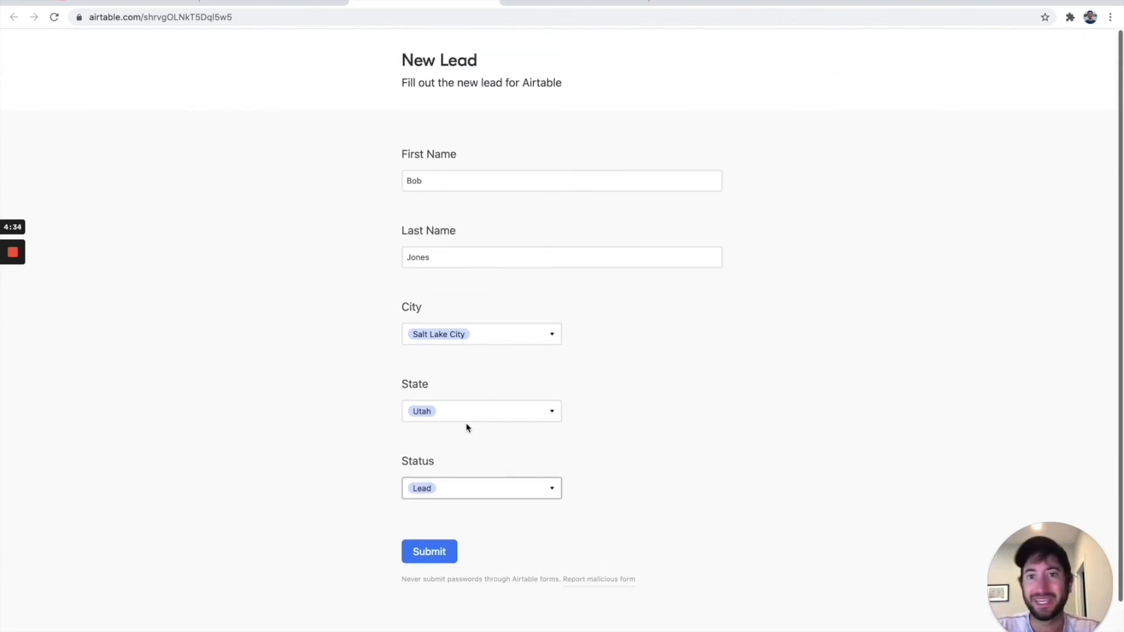
pyautogui.scroll(-2, 440, 400)
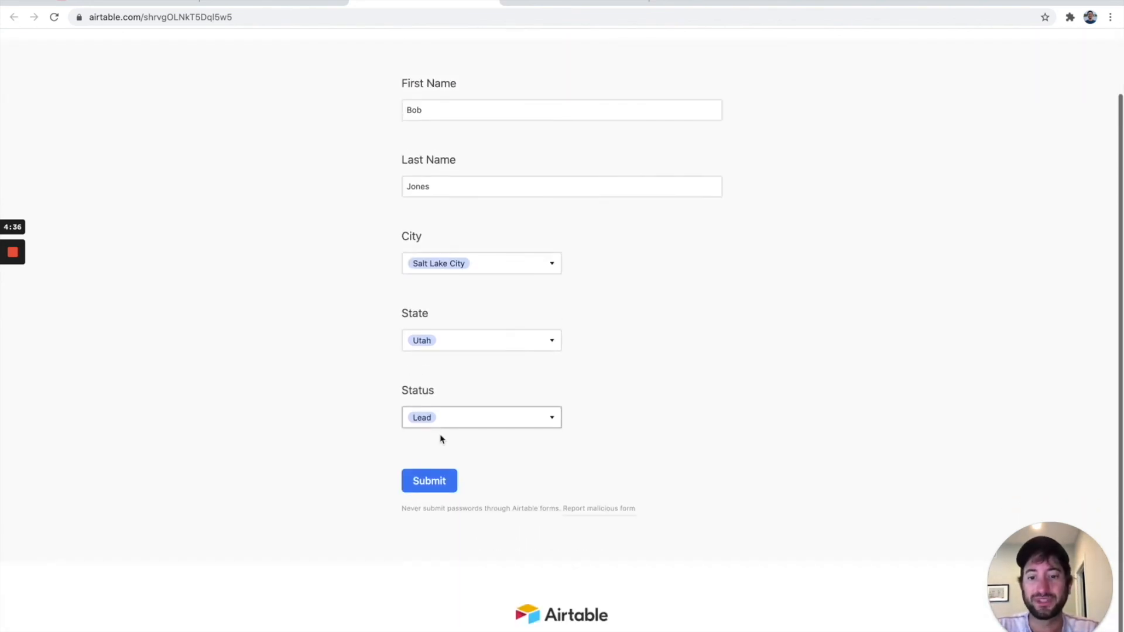
pyautogui.click(429, 483)
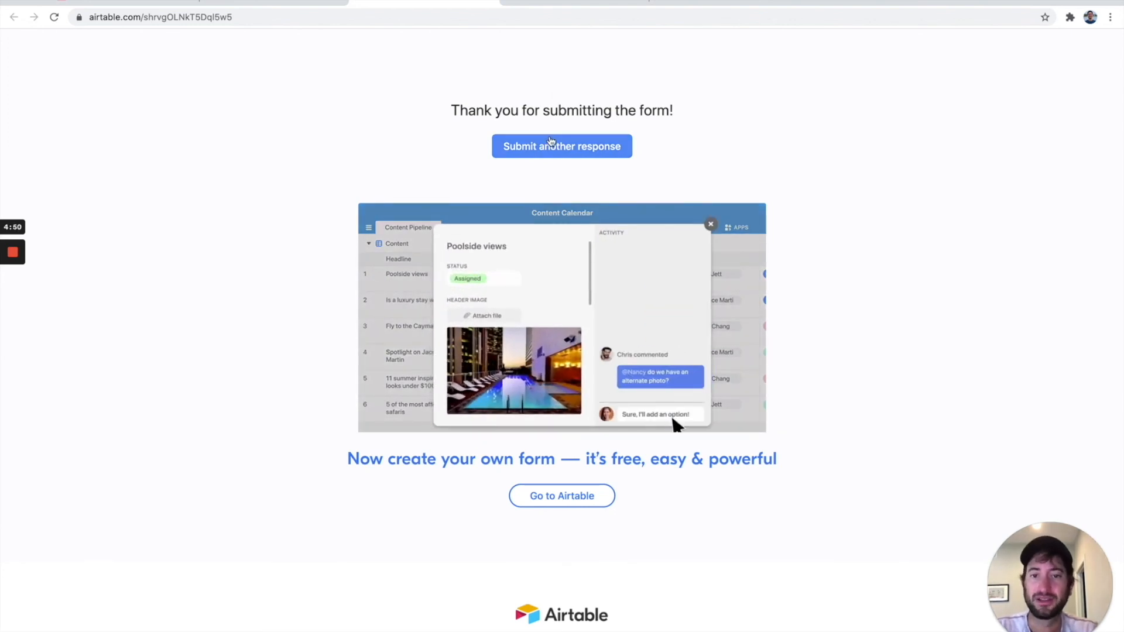
# - Start another response to bring up a blank New Lead form
pyautogui.click(550, 142)
pyautogui.click(479, 186)
pyautogui.click(323, 182)
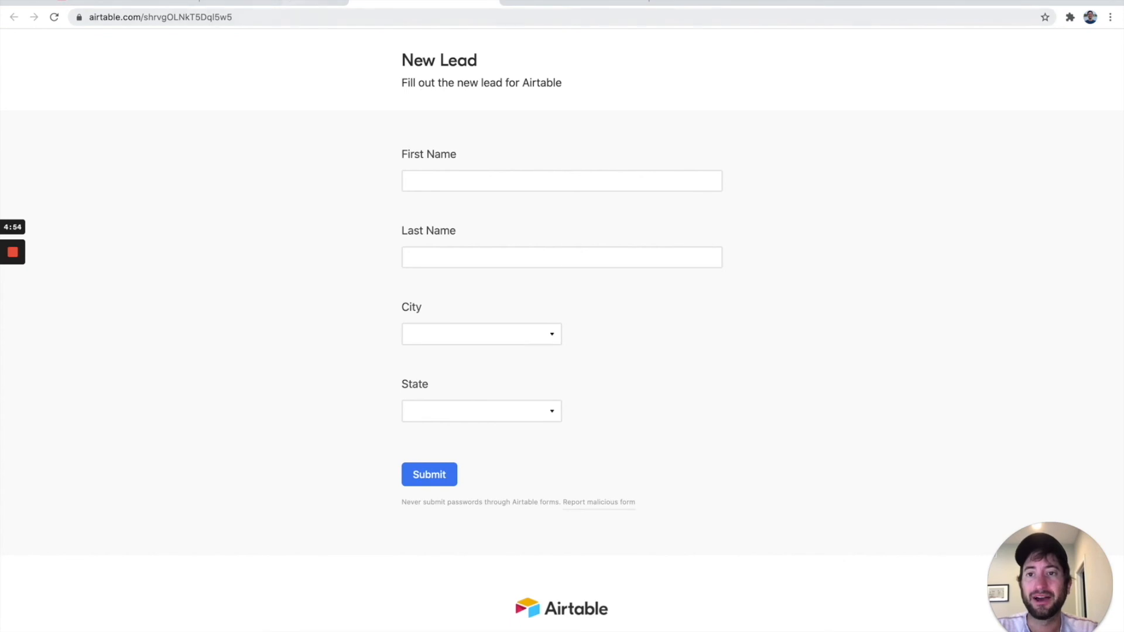
# - Return to the Prospects base and check the end of the All data view for the submitted lead
pyautogui.click(141, 4)
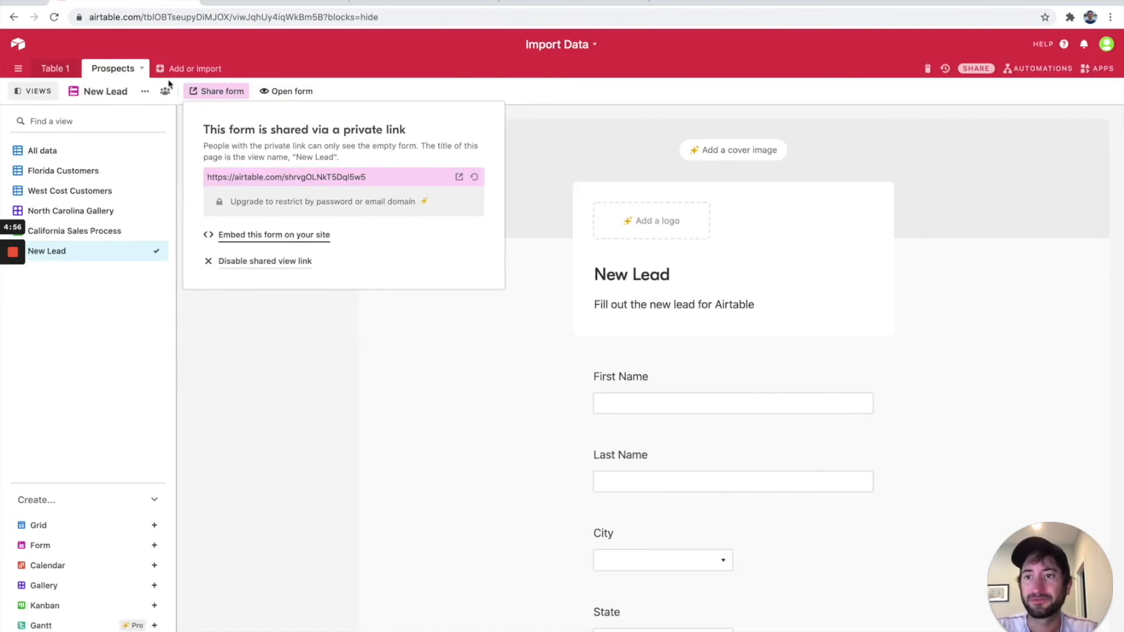
pyautogui.click(295, 329)
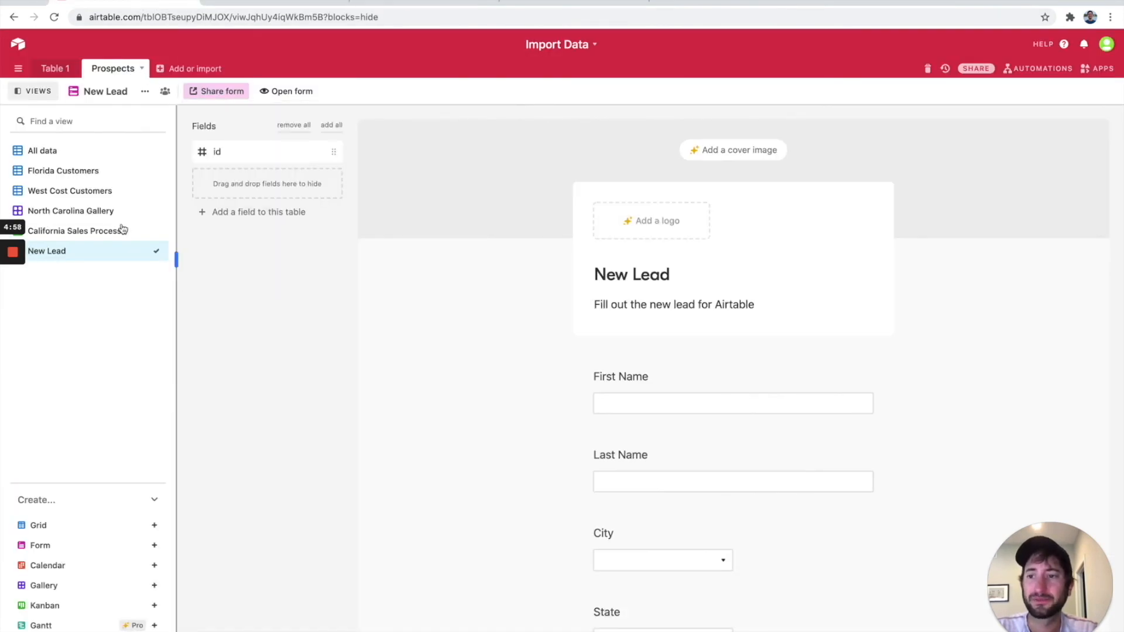
pyautogui.click(52, 154)
pyautogui.scroll(-1, 428, 310)
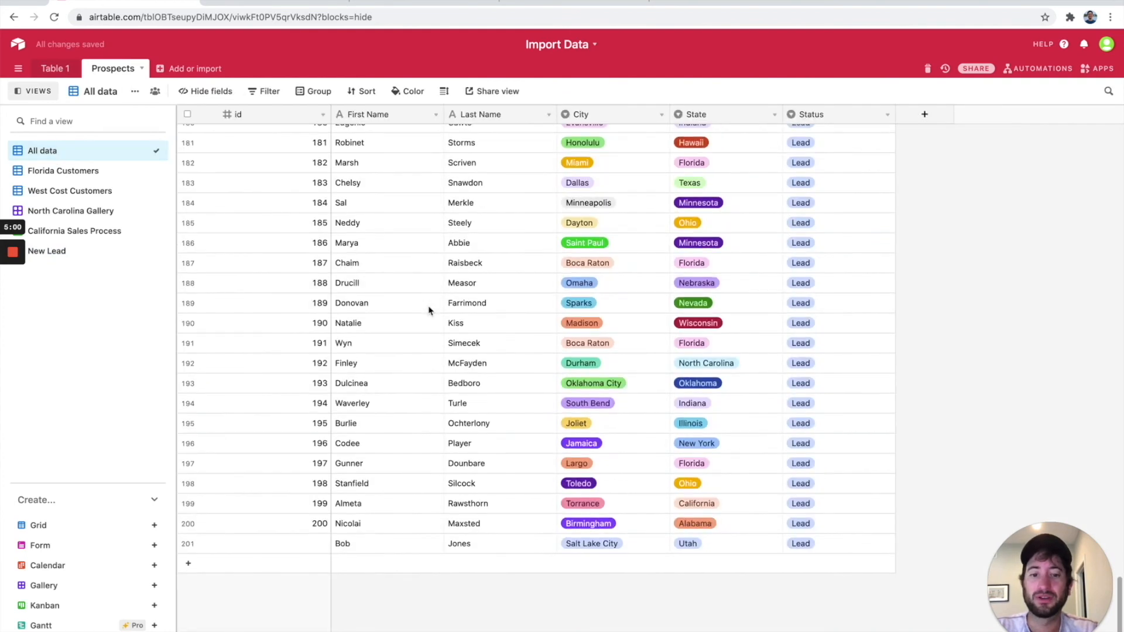